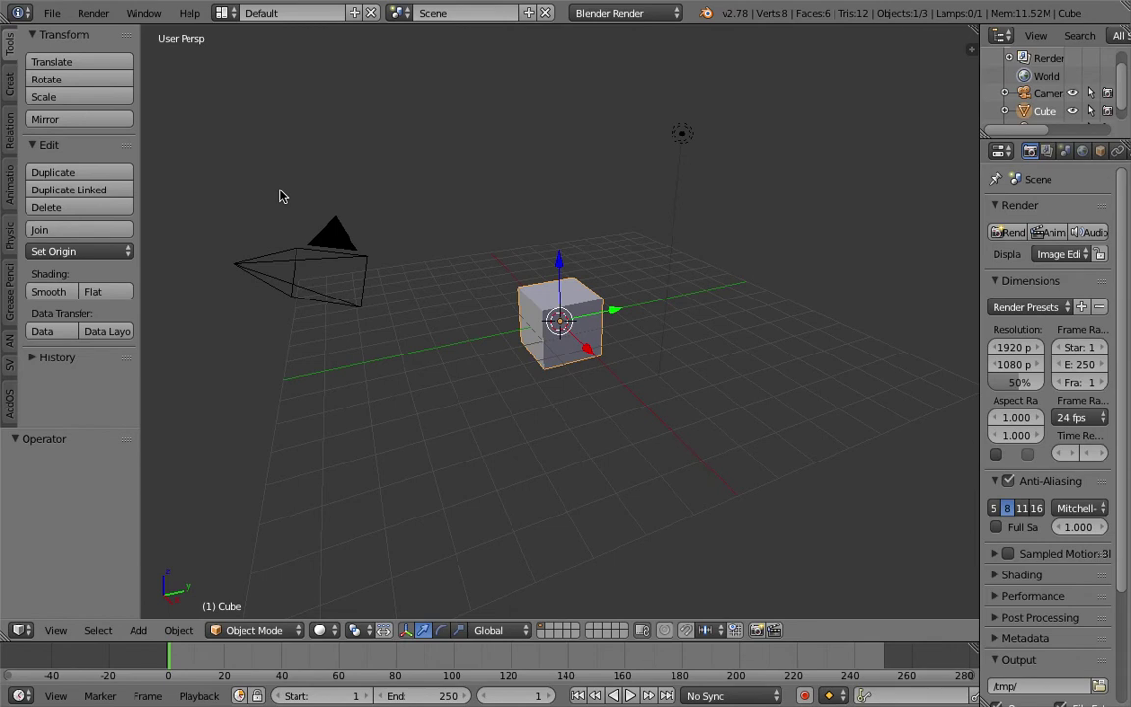
# Step: Switch to Firefox and examine the pattern thumbnails in the image results for christmas wrapping paper
pyautogui.hotkey('ctrl', 'Right')
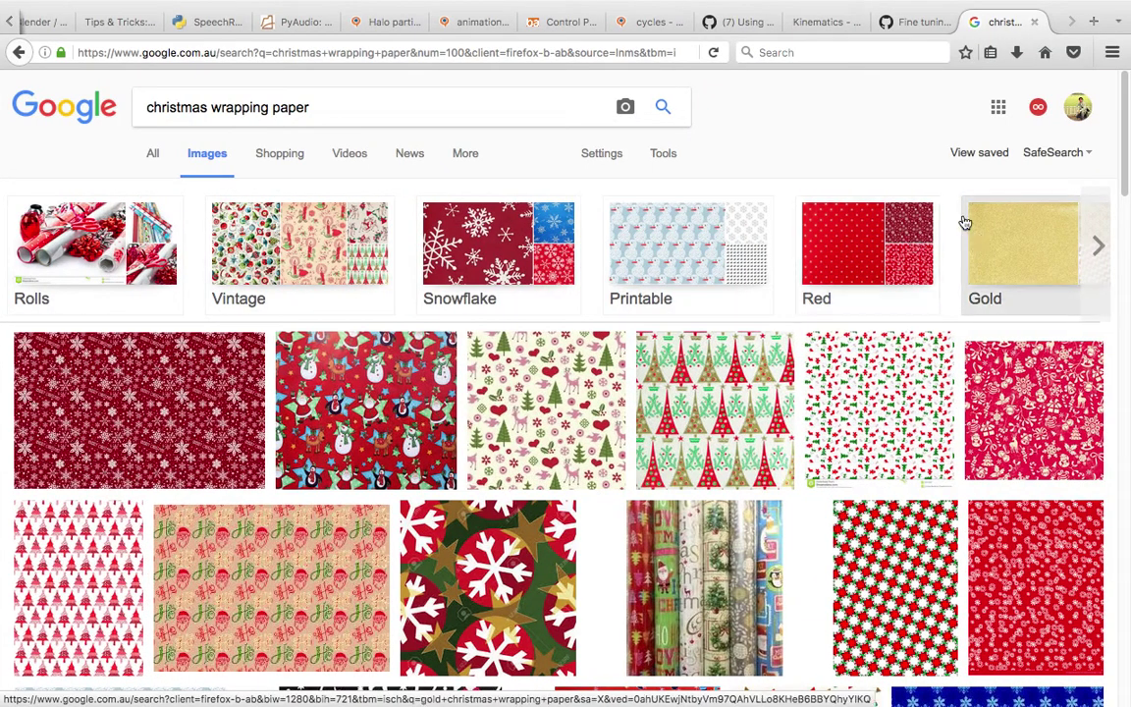
pyautogui.scroll(-2, 1127, 162)
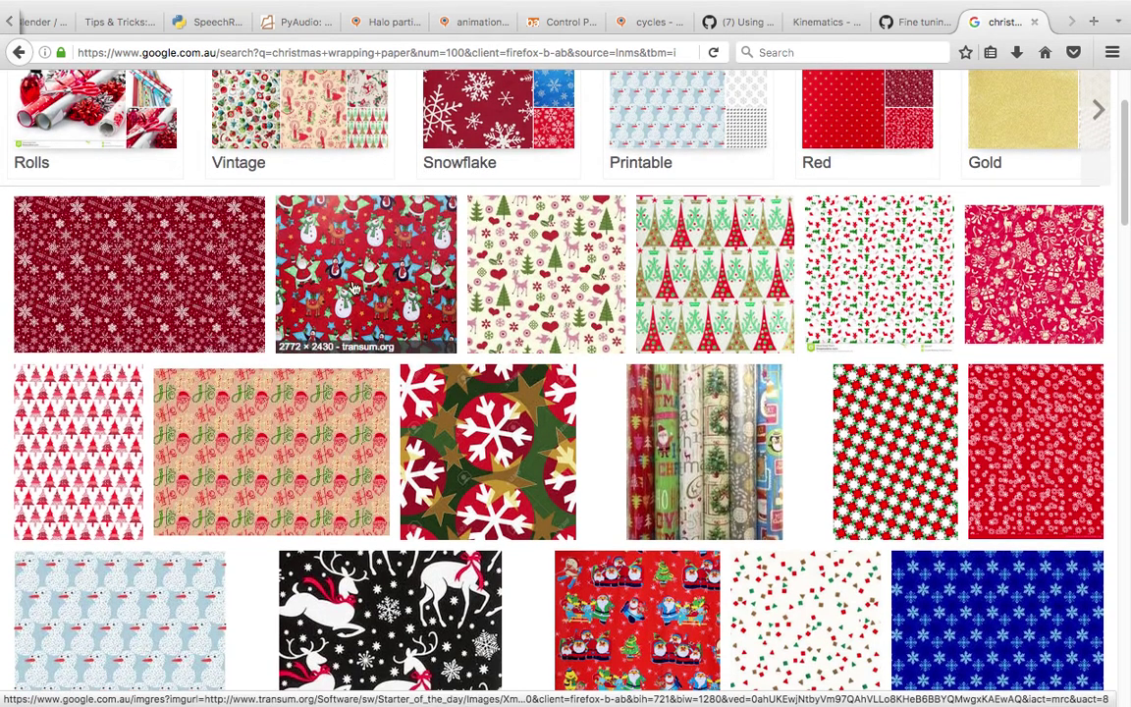
pyautogui.scroll(-1, 398, 312)
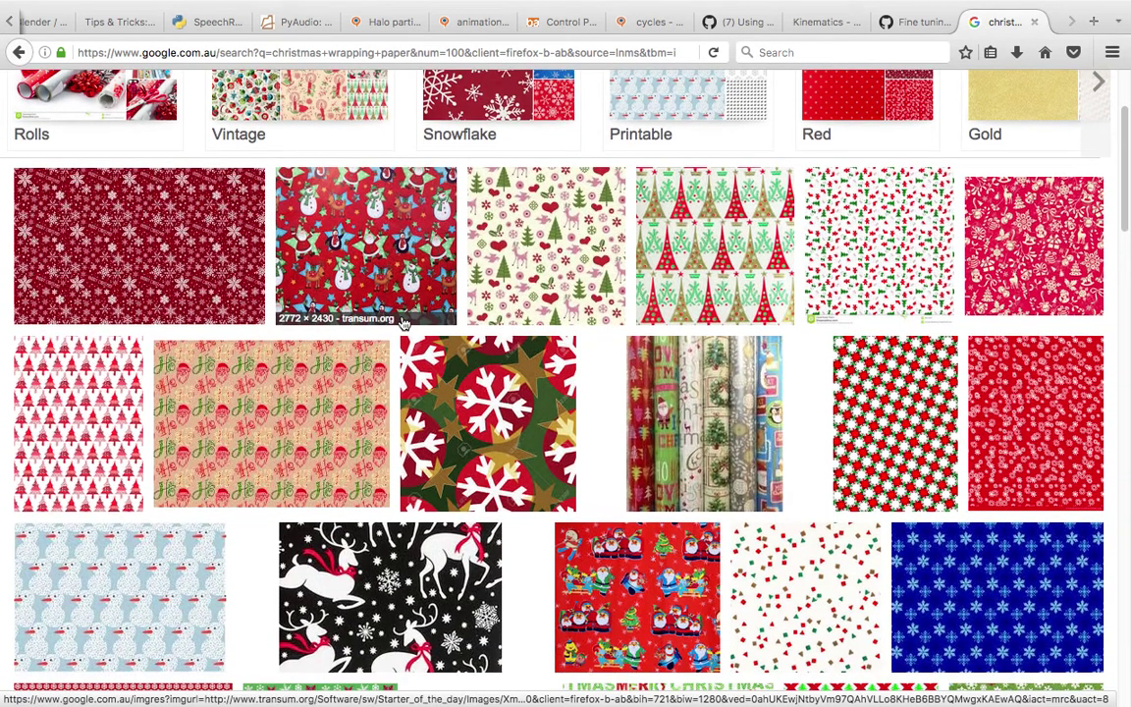
pyautogui.scroll(-1, 502, 327)
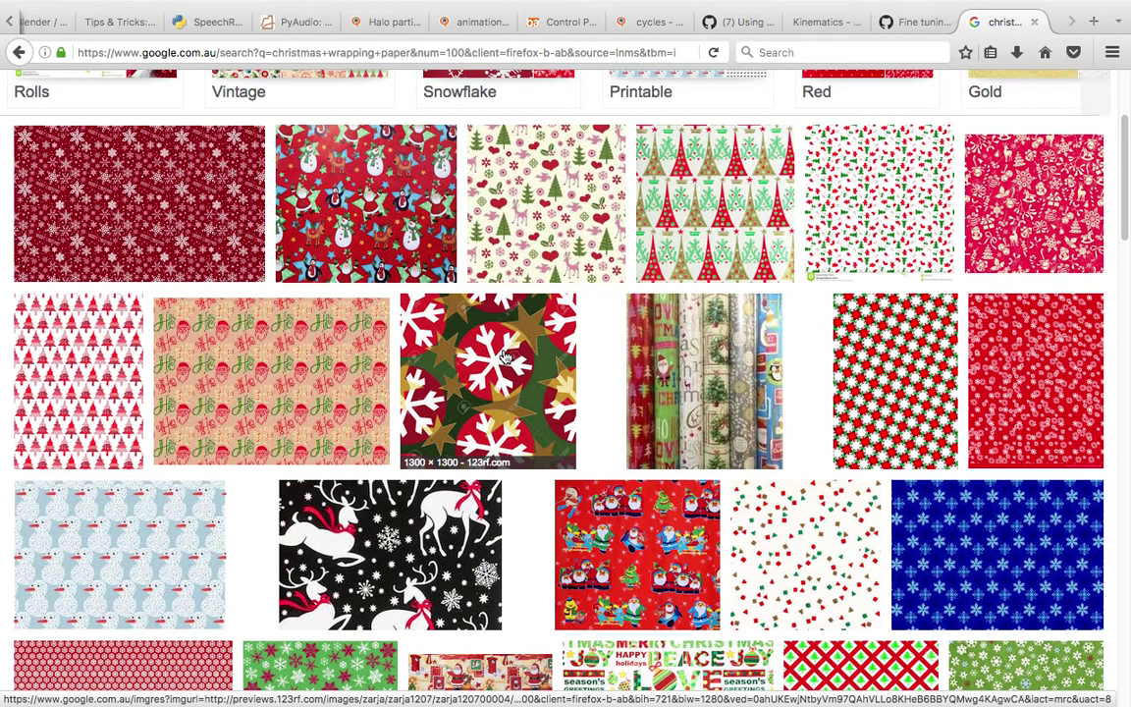
pyautogui.scroll(-1, 505, 356)
pyautogui.scroll(1, 507, 351)
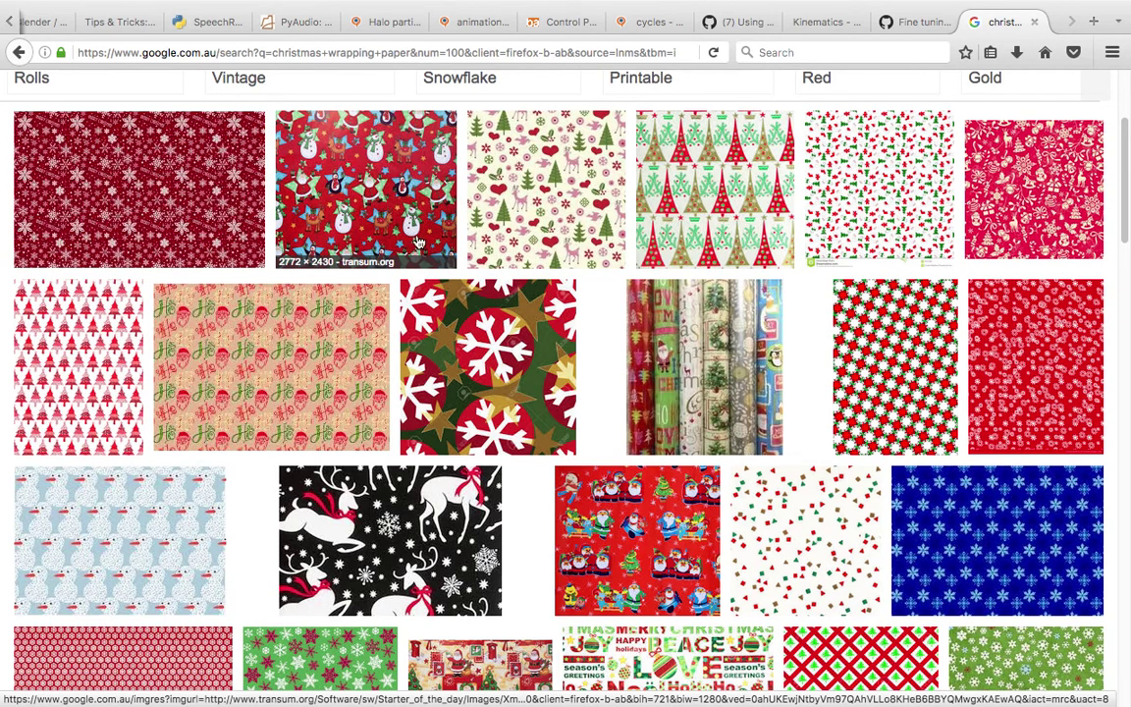
pyautogui.scroll(-3, 403, 324)
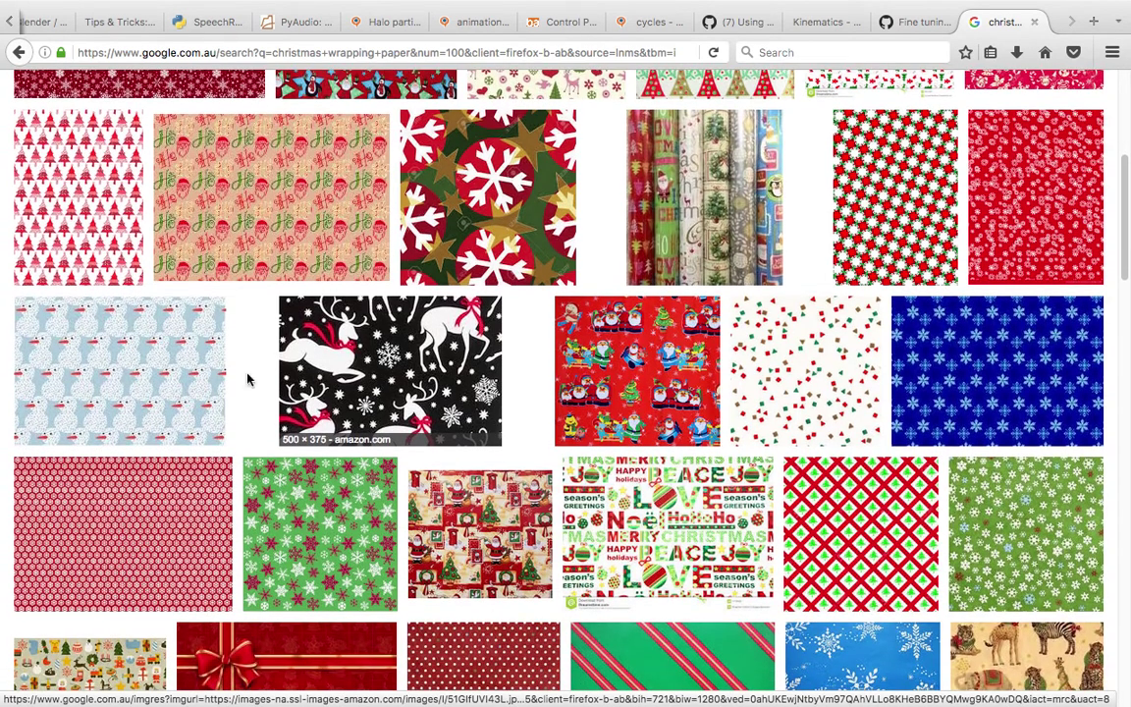
pyautogui.scroll(-1, 221, 397)
pyautogui.scroll(-1, 221, 407)
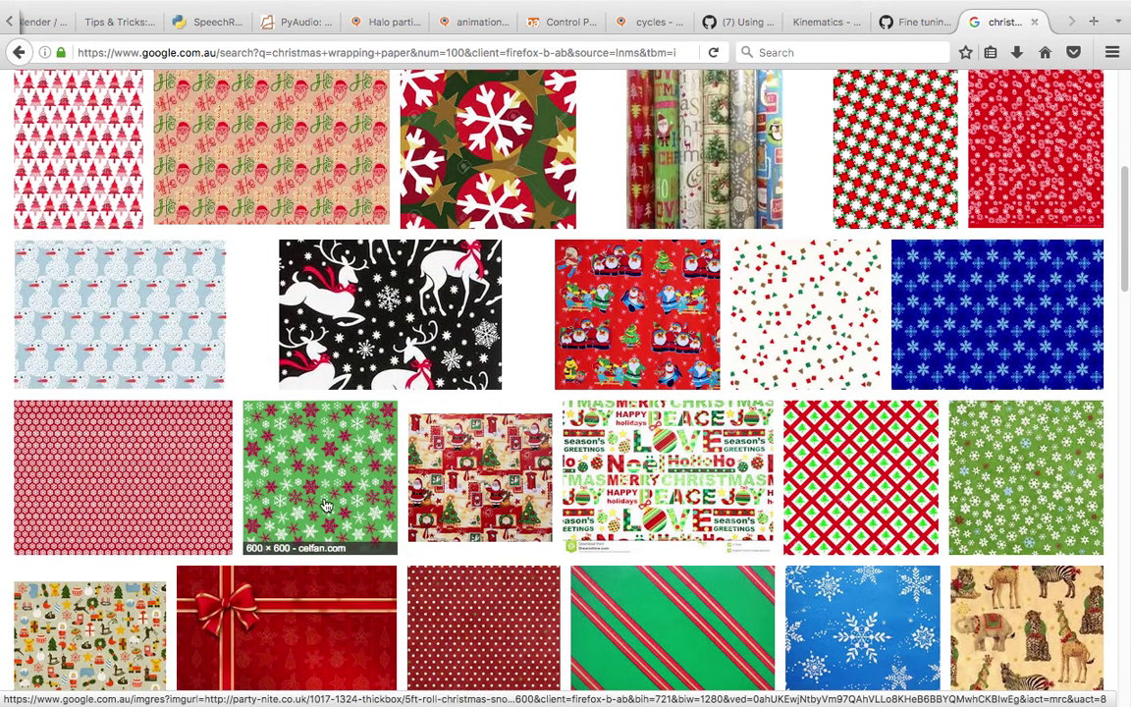
pyautogui.scroll(-2, 294, 454)
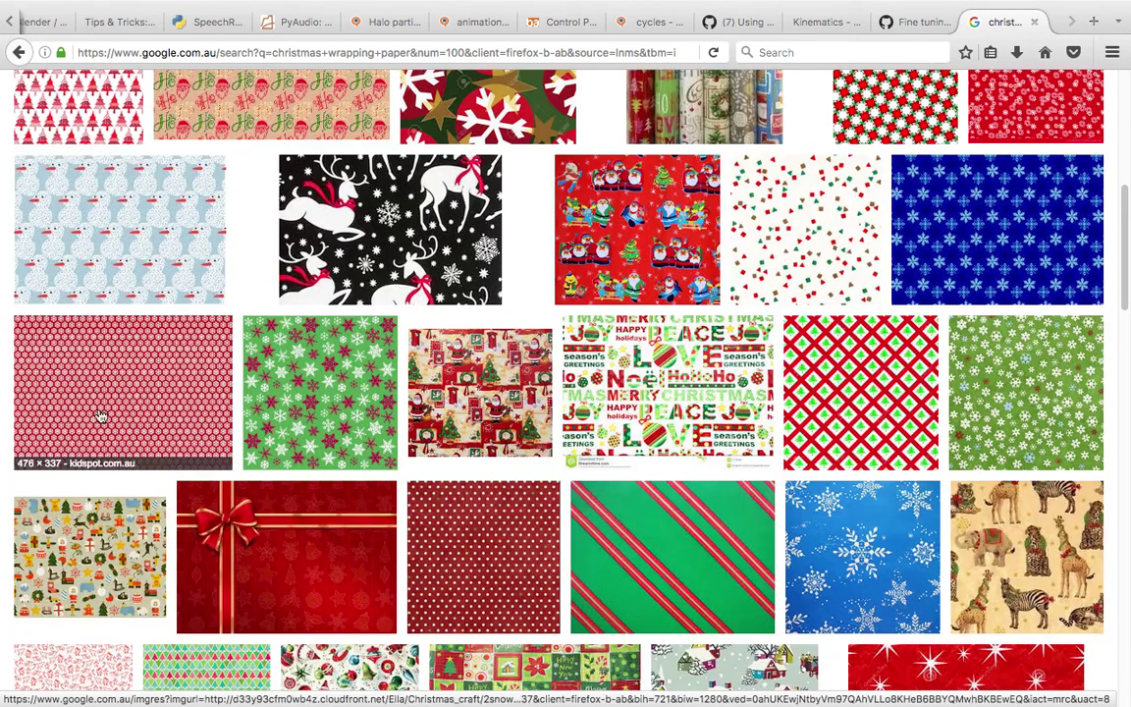
pyautogui.scroll(-1, 187, 403)
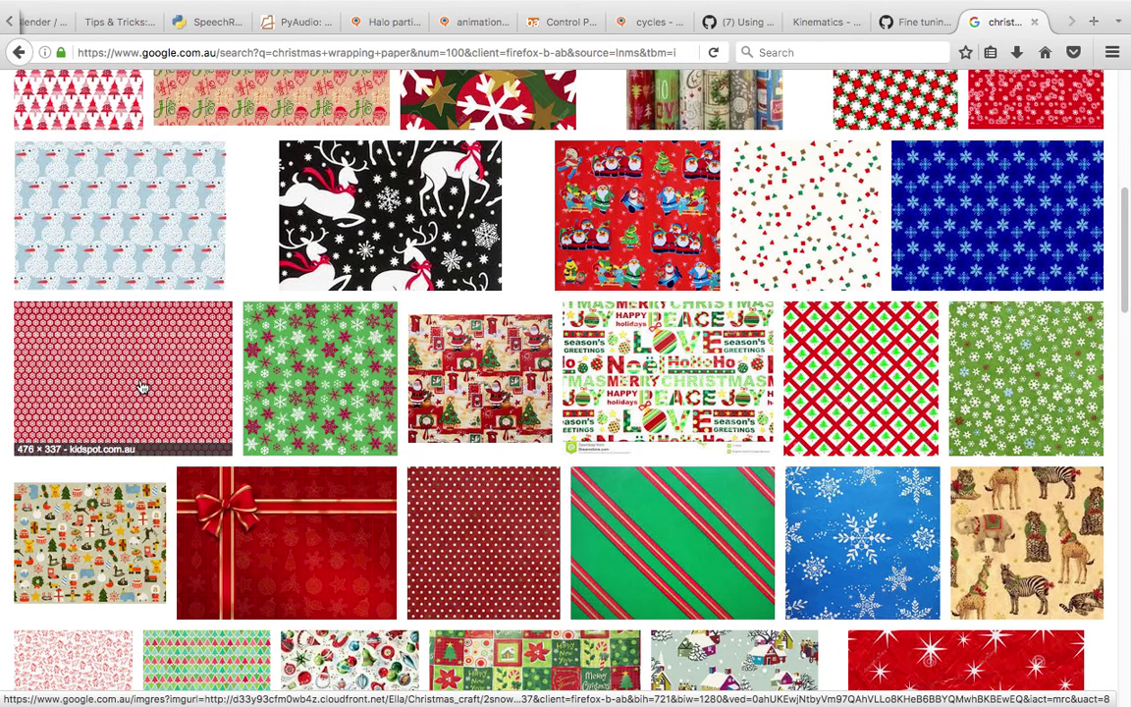
# Step: Preview the small red snowflake paper, its related red-and-white chevron pattern, and the neighbouring green snowflake pattern
pyautogui.click(398, 396)
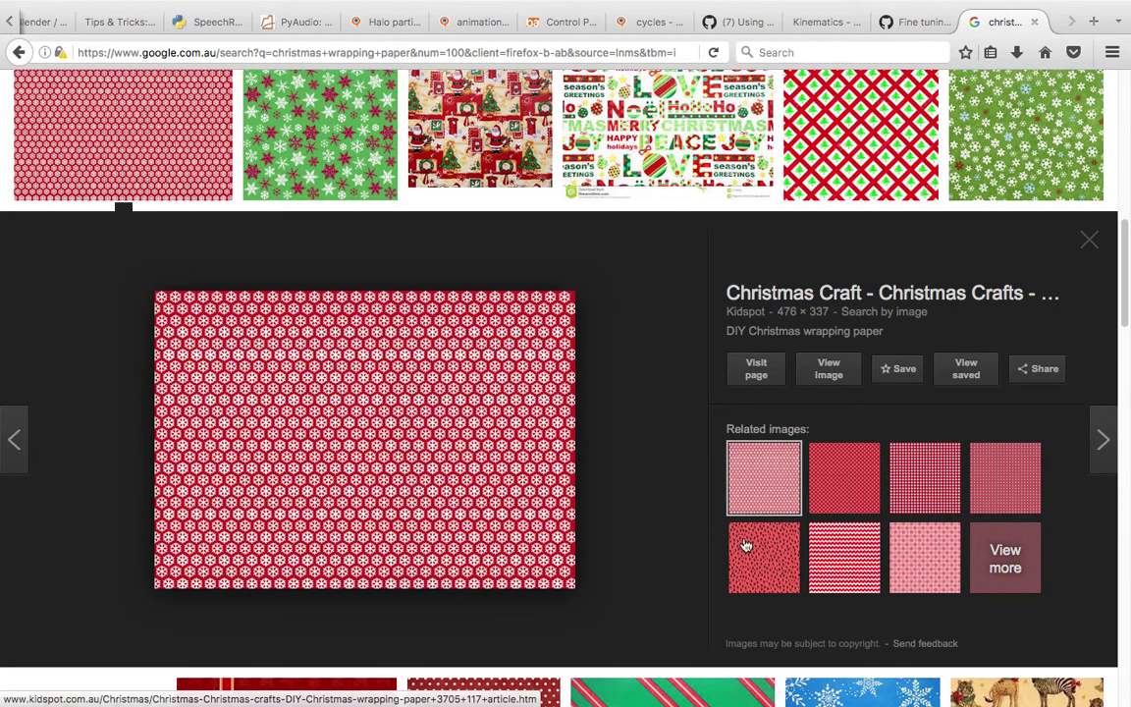
pyautogui.click(825, 560)
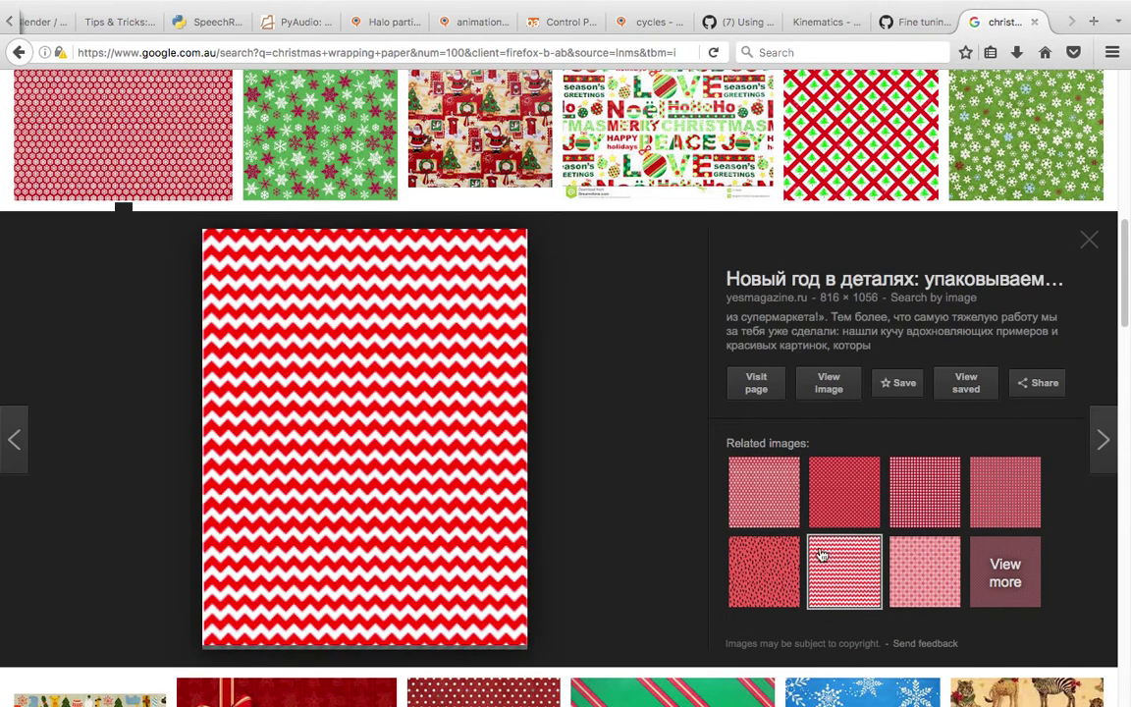
pyautogui.click(761, 486)
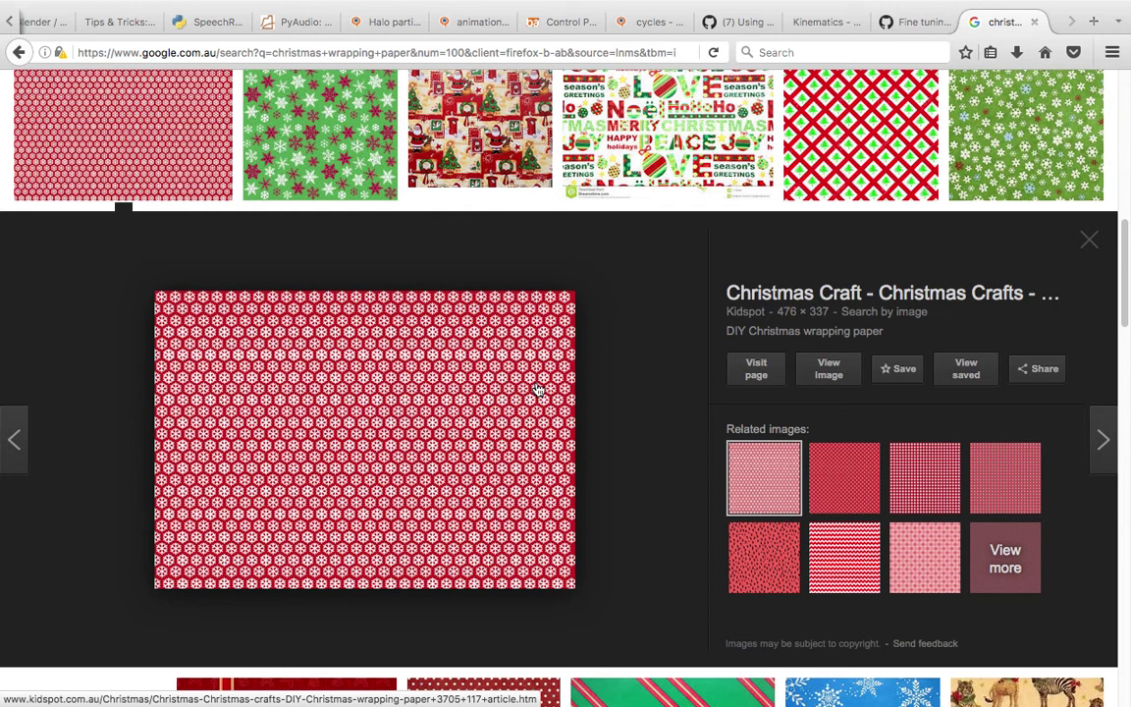
pyautogui.press('Right')
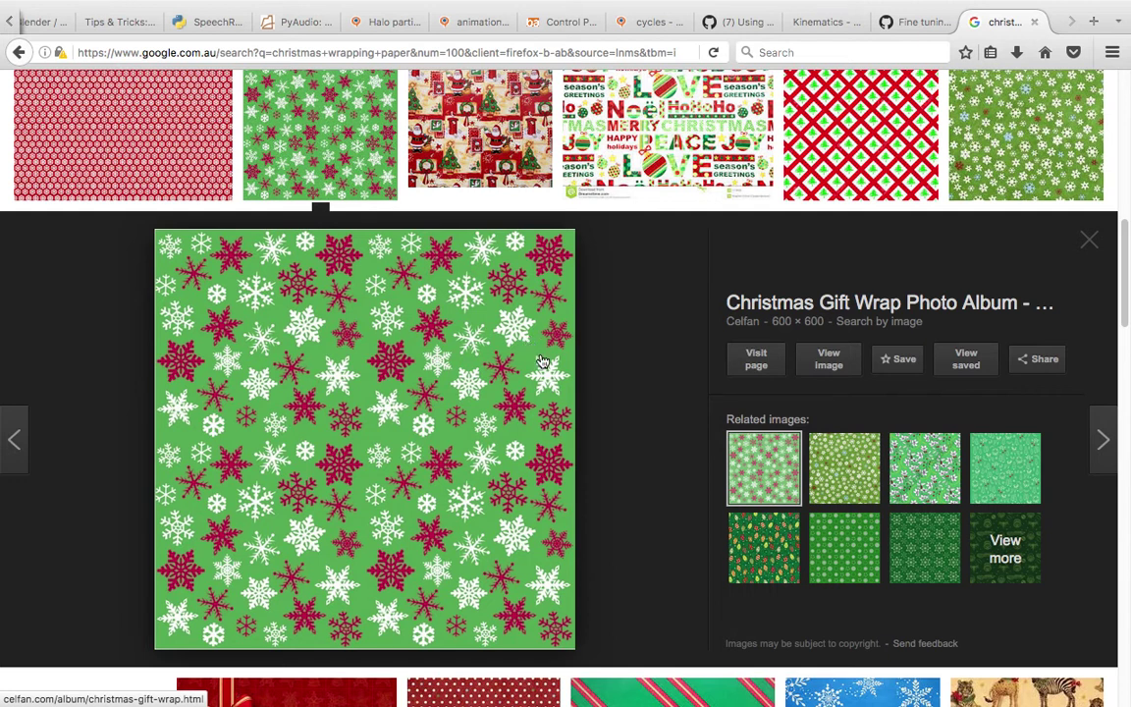
# Step: Preview the blue snowflake paper, the wild animal paper and the red-and-green Merry Christmas patchwork pattern
pyautogui.scroll(-5, 543, 460)
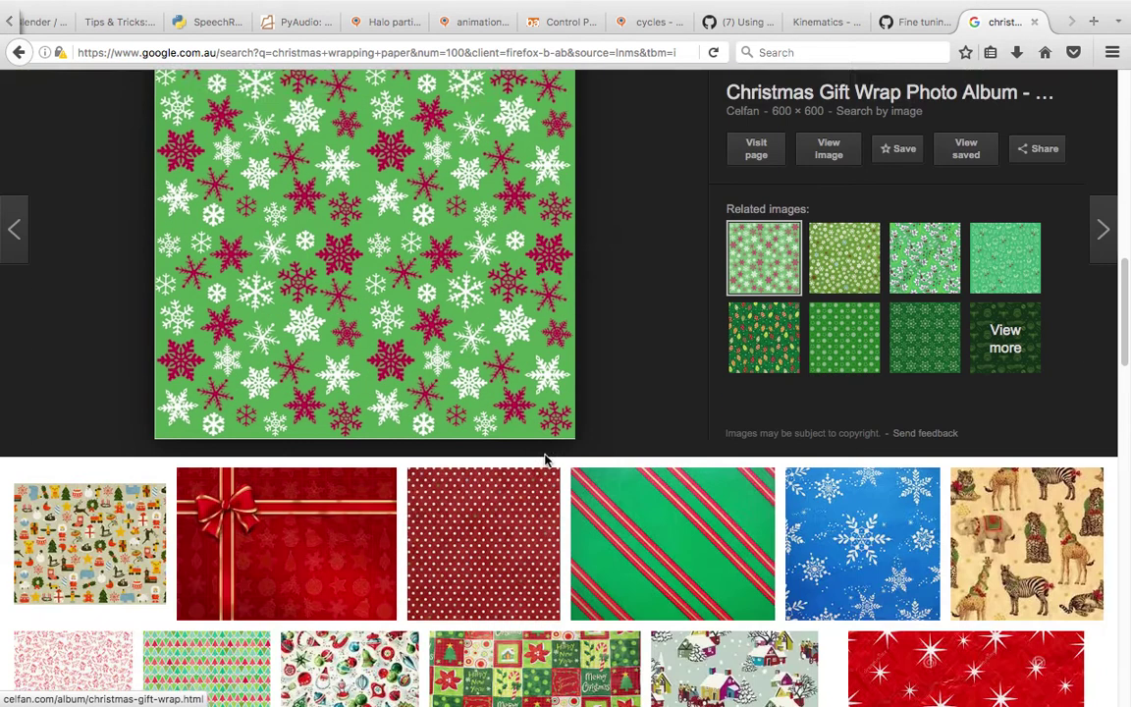
pyautogui.scroll(-1, 601, 448)
pyautogui.click(837, 387)
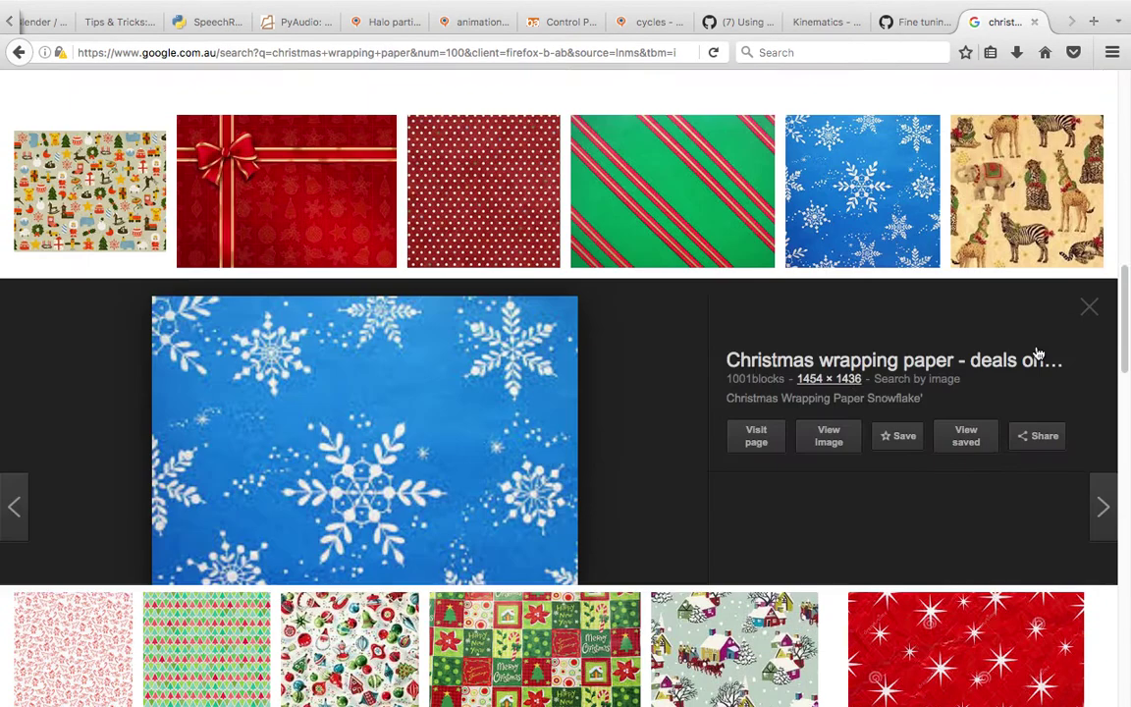
pyautogui.click(990, 176)
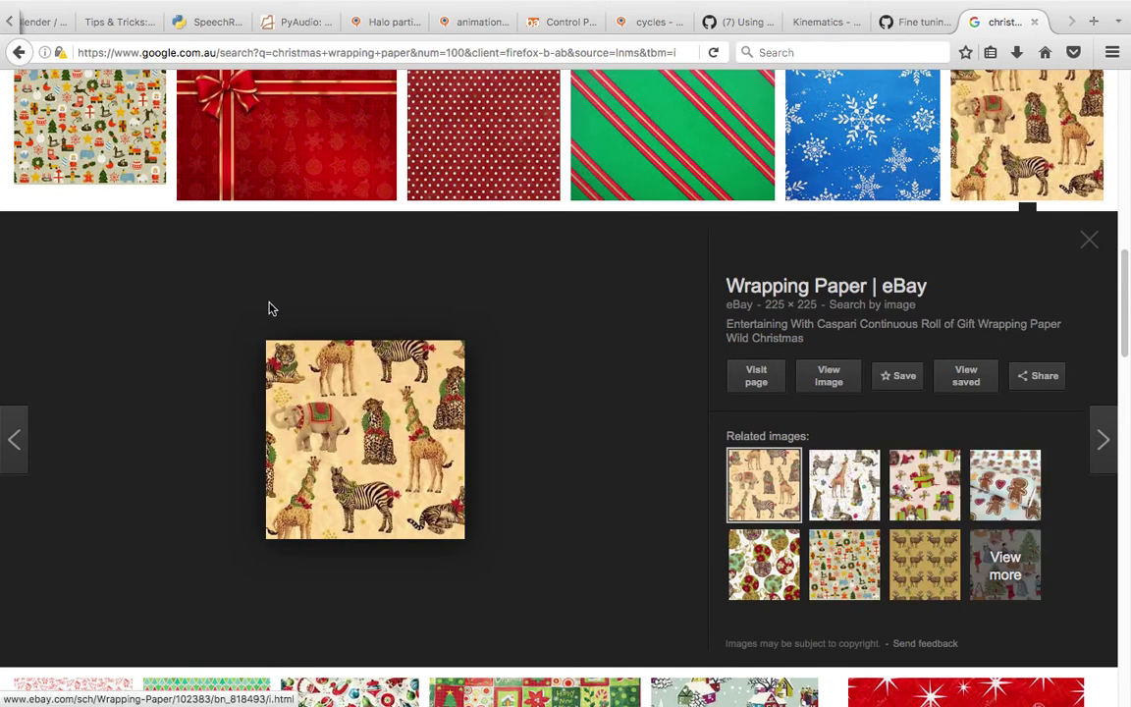
pyautogui.scroll(-5, 498, 364)
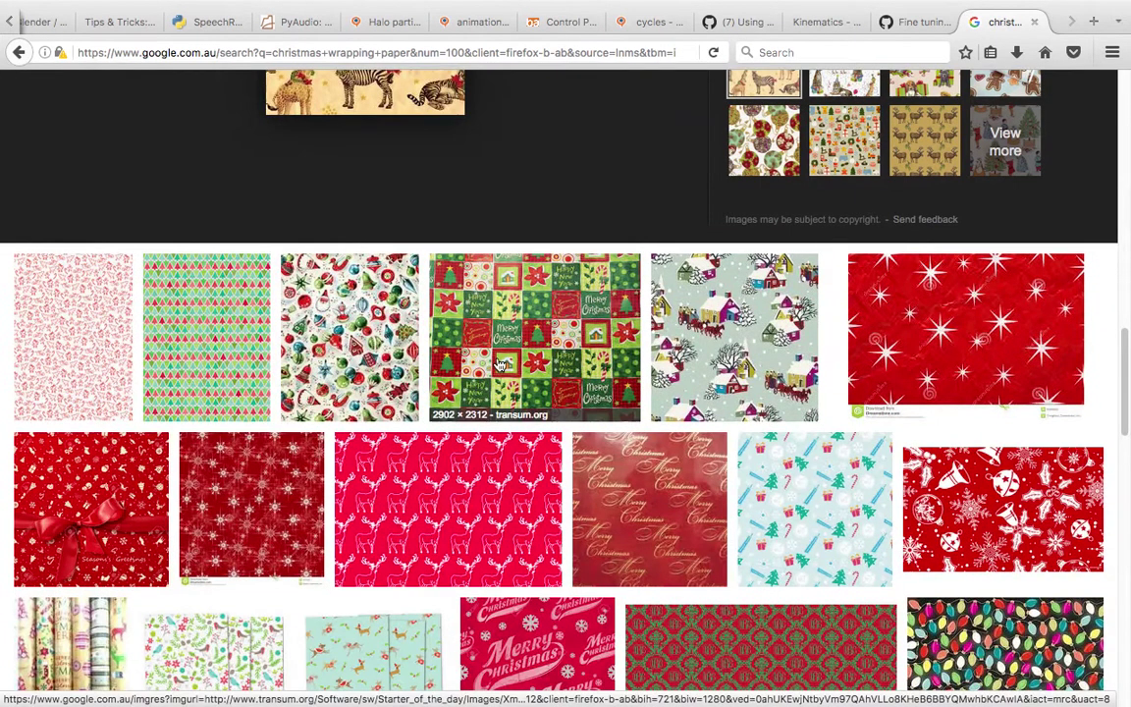
pyautogui.click(499, 364)
# Step: Look through further wrapping paper results and preview the vintage Christmas collage pattern from eBay
pyautogui.scroll(-3, 591, 398)
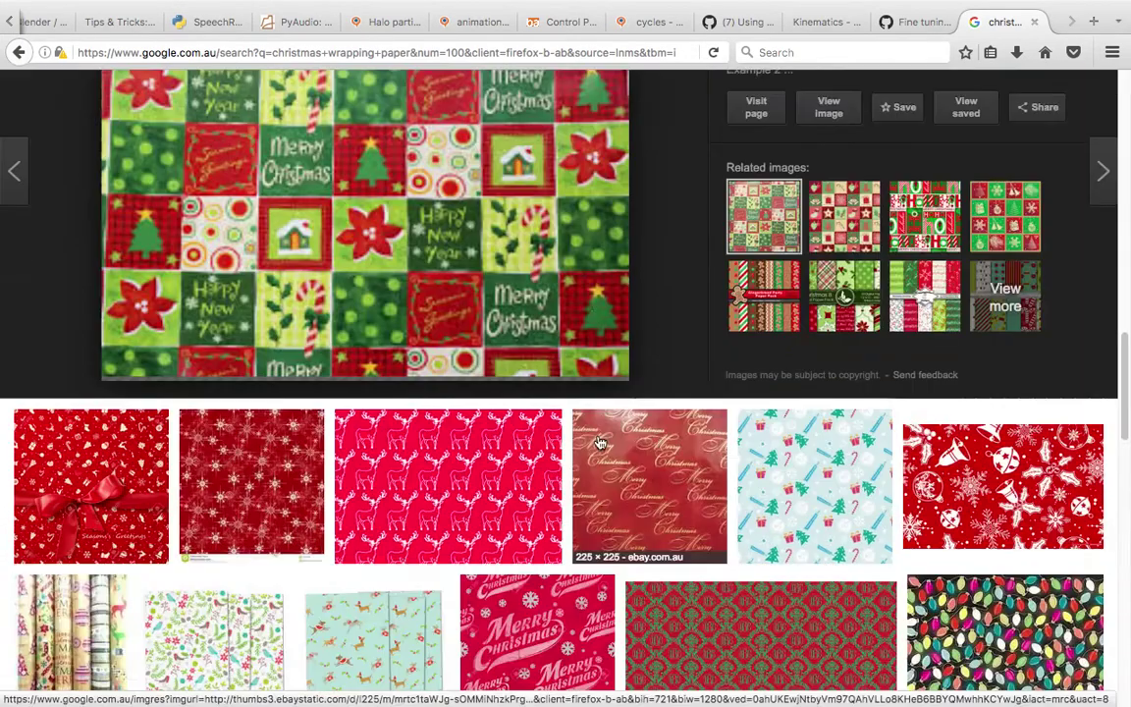
pyautogui.scroll(-3, 600, 443)
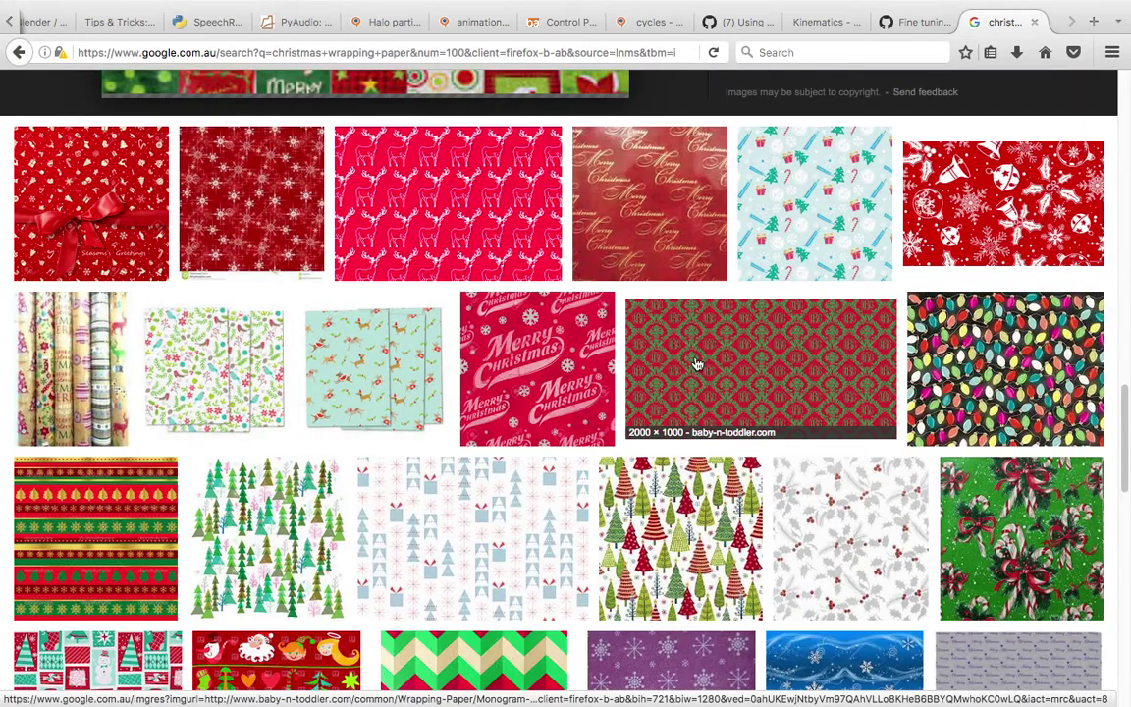
pyautogui.scroll(-2, 699, 368)
pyautogui.scroll(-4, 535, 422)
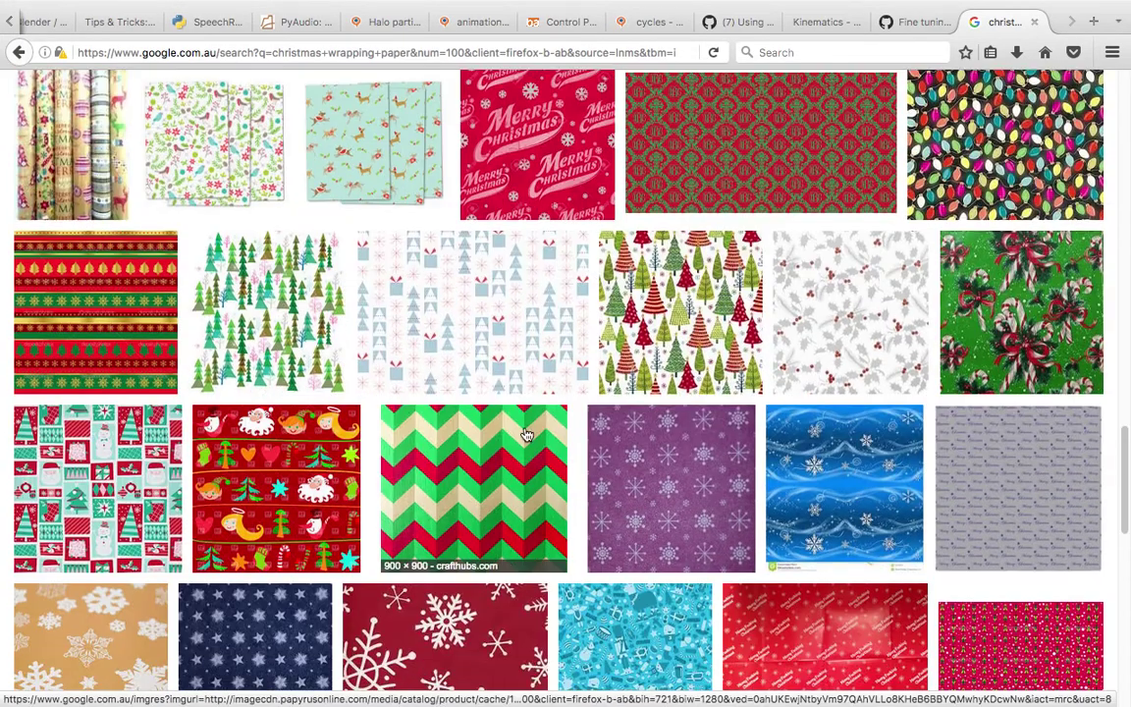
pyautogui.scroll(-3, 511, 446)
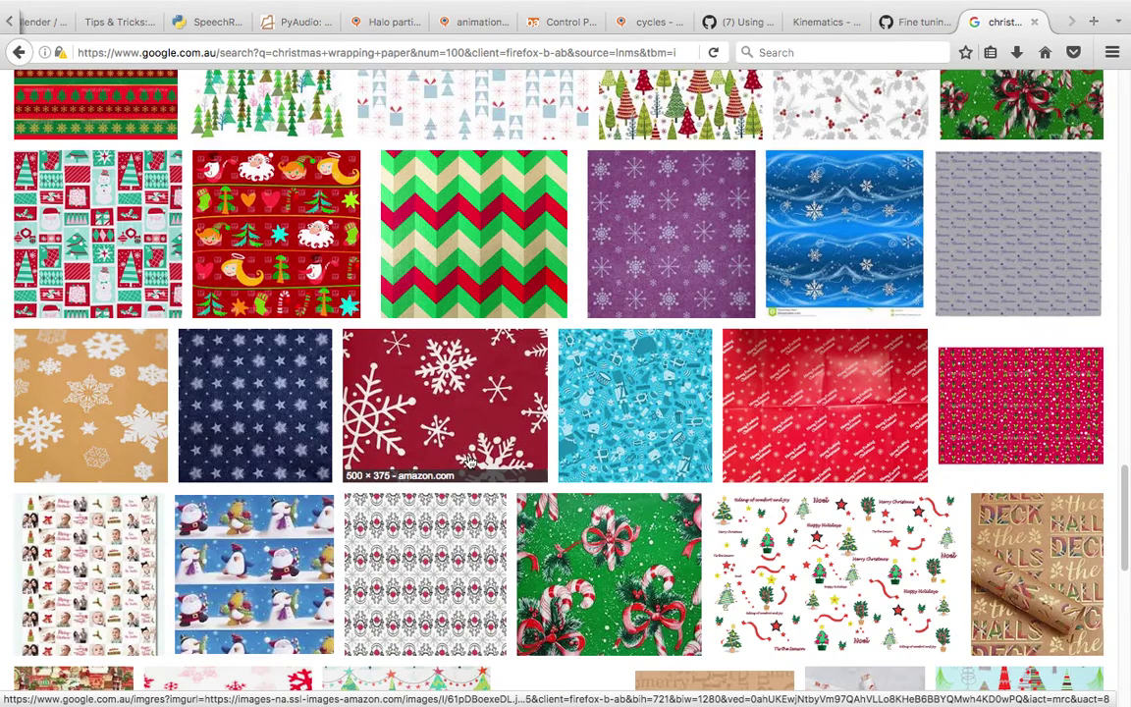
pyautogui.scroll(-6, 465, 459)
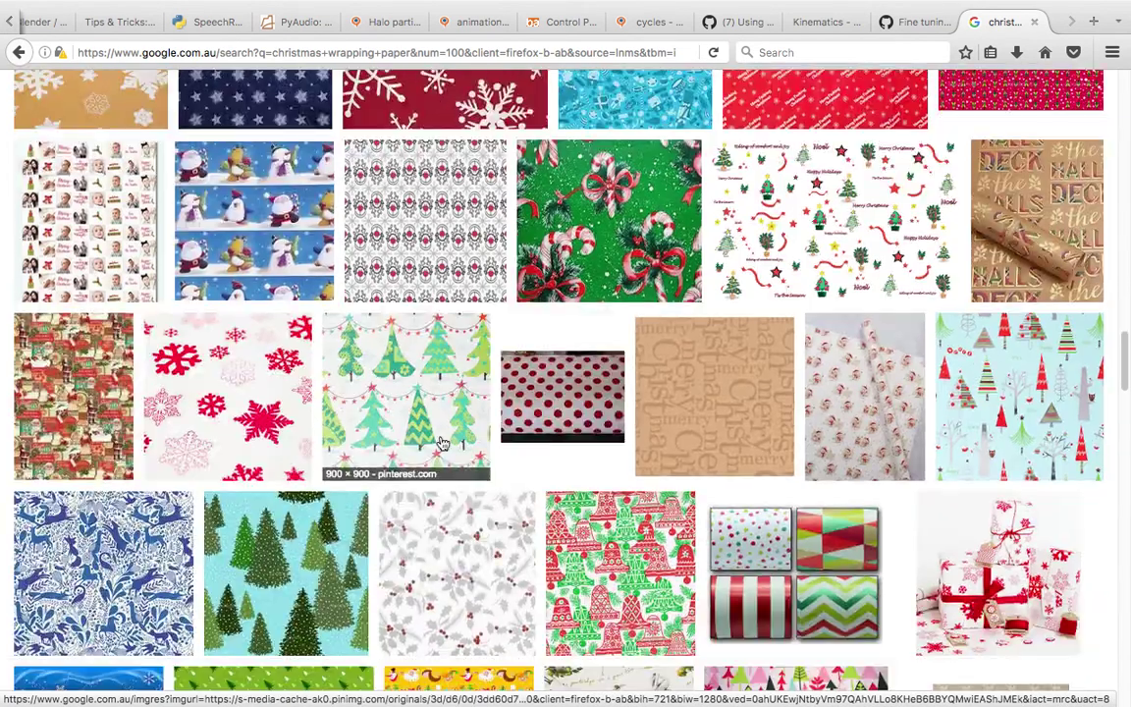
pyautogui.scroll(-1, 442, 444)
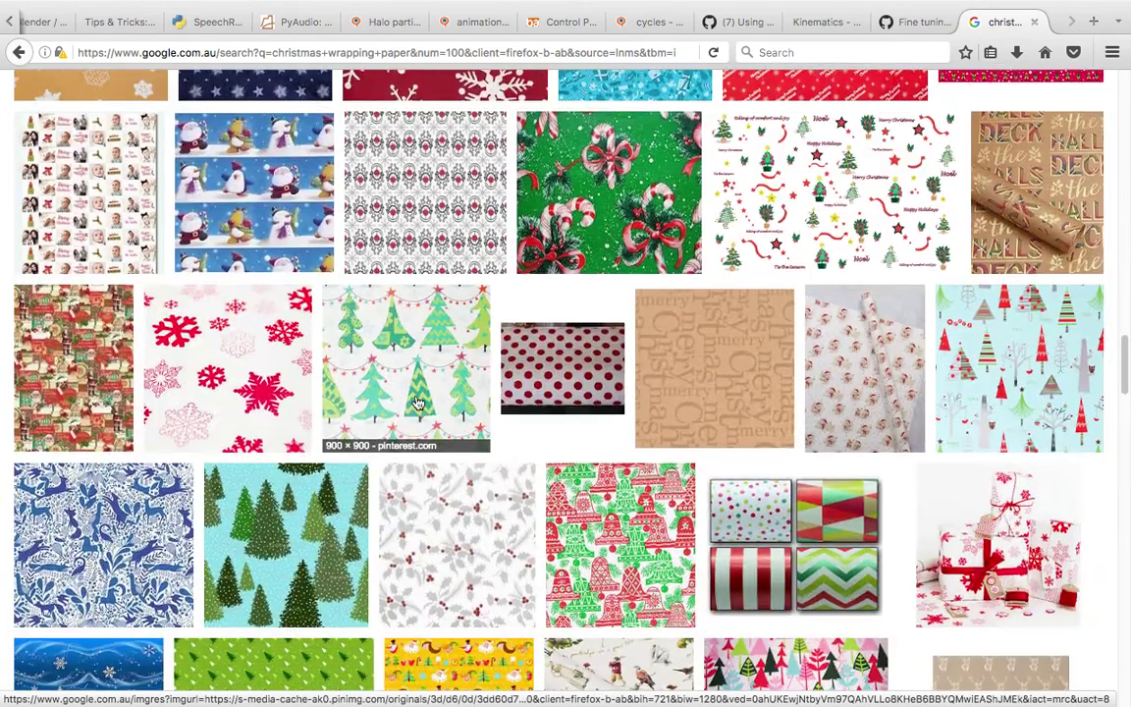
pyautogui.click(56, 386)
pyautogui.scroll(-2, 430, 458)
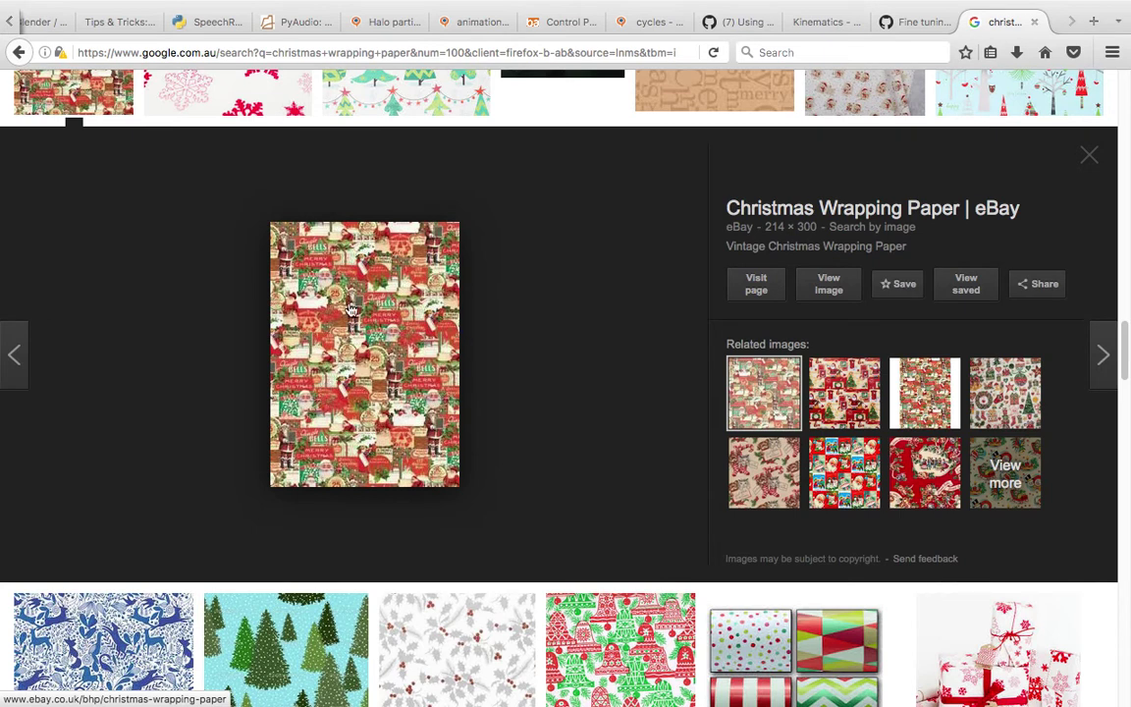
# Step: Look further through the wrapping paper results and preview the coloured Christmas lights pattern on black
pyautogui.scroll(-5, 373, 402)
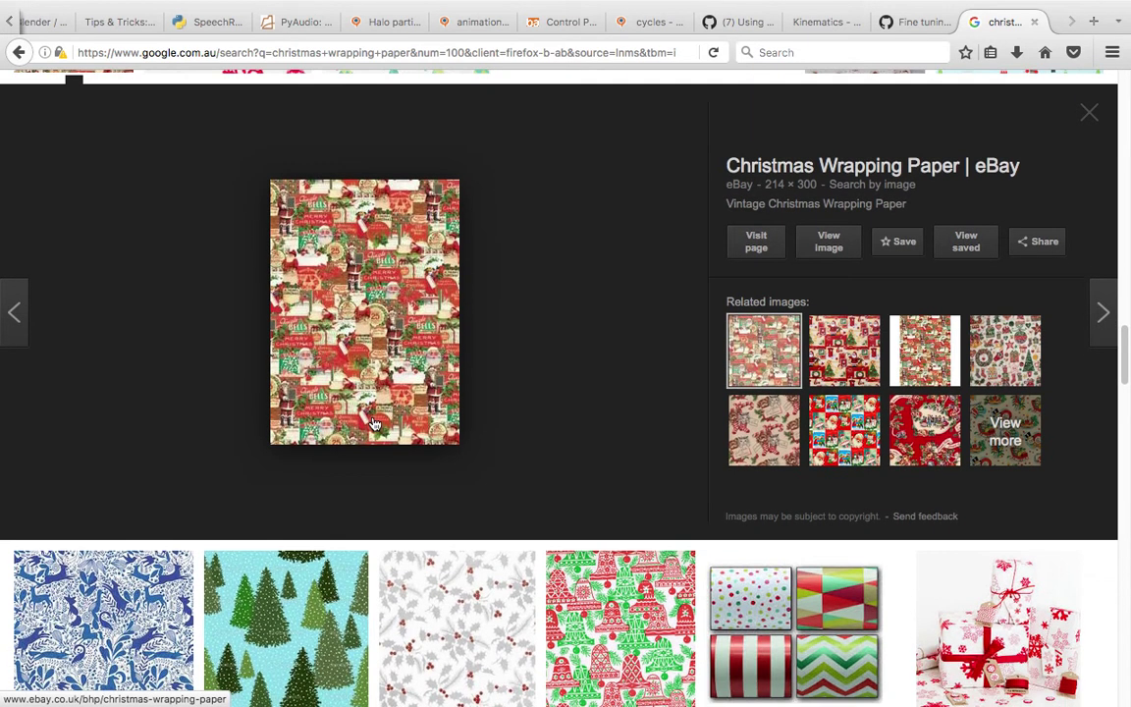
pyautogui.scroll(-7, 429, 415)
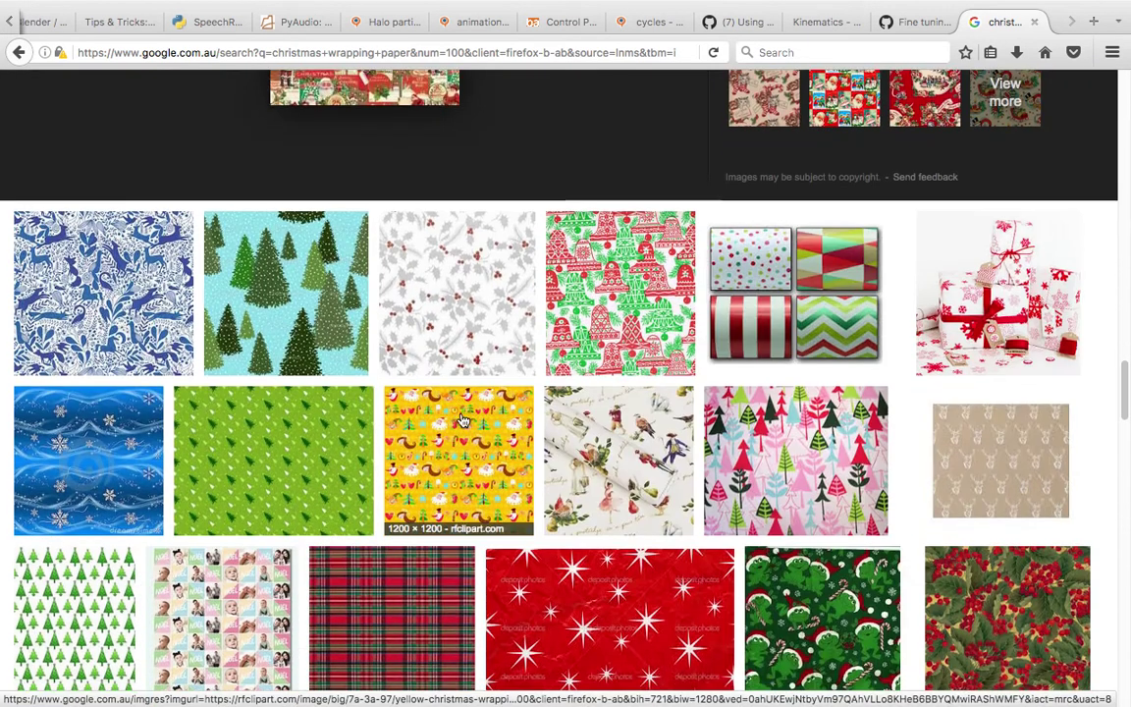
pyautogui.scroll(-15, 478, 433)
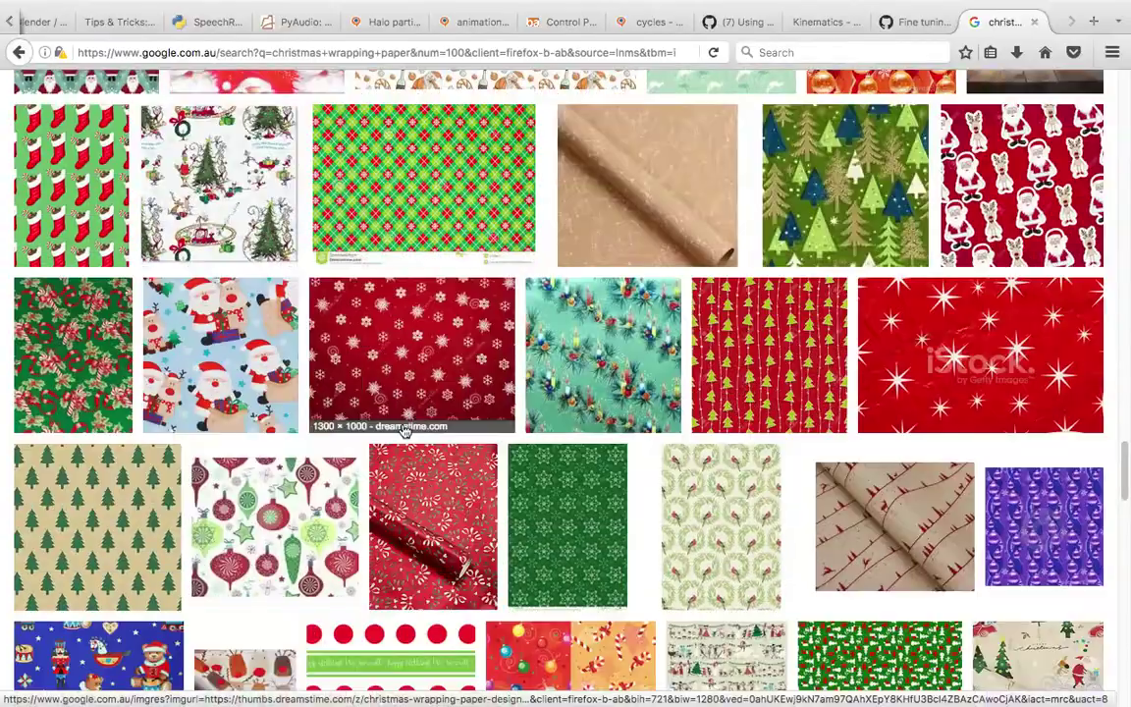
pyautogui.scroll(-3, 452, 422)
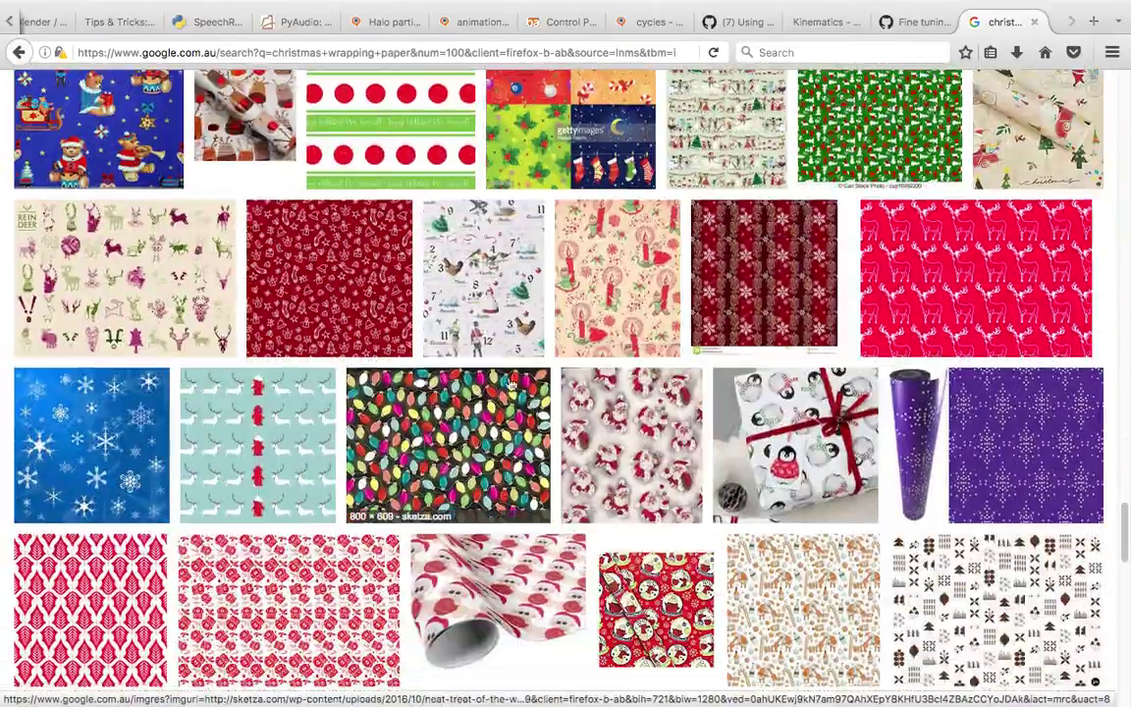
pyautogui.click(482, 365)
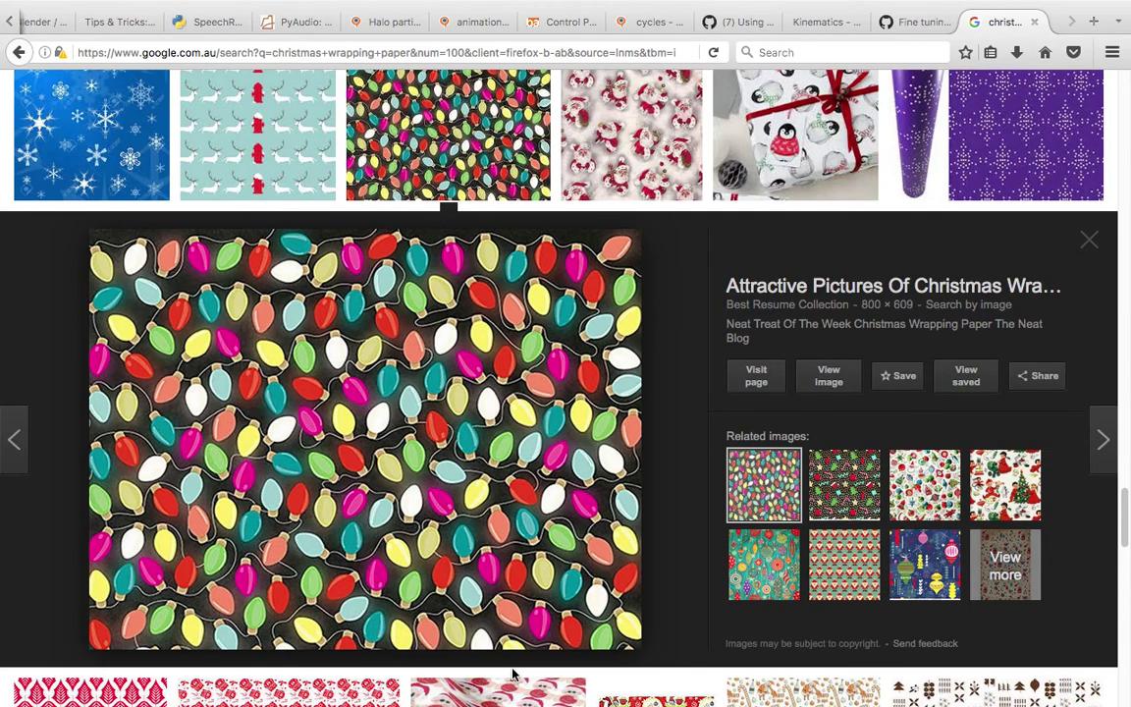
# Step: Preview the brown-and-white wrapping paper pattern with small trees, baubles and leaves
pyautogui.scroll(-3, 523, 476)
pyautogui.scroll(-2, 523, 476)
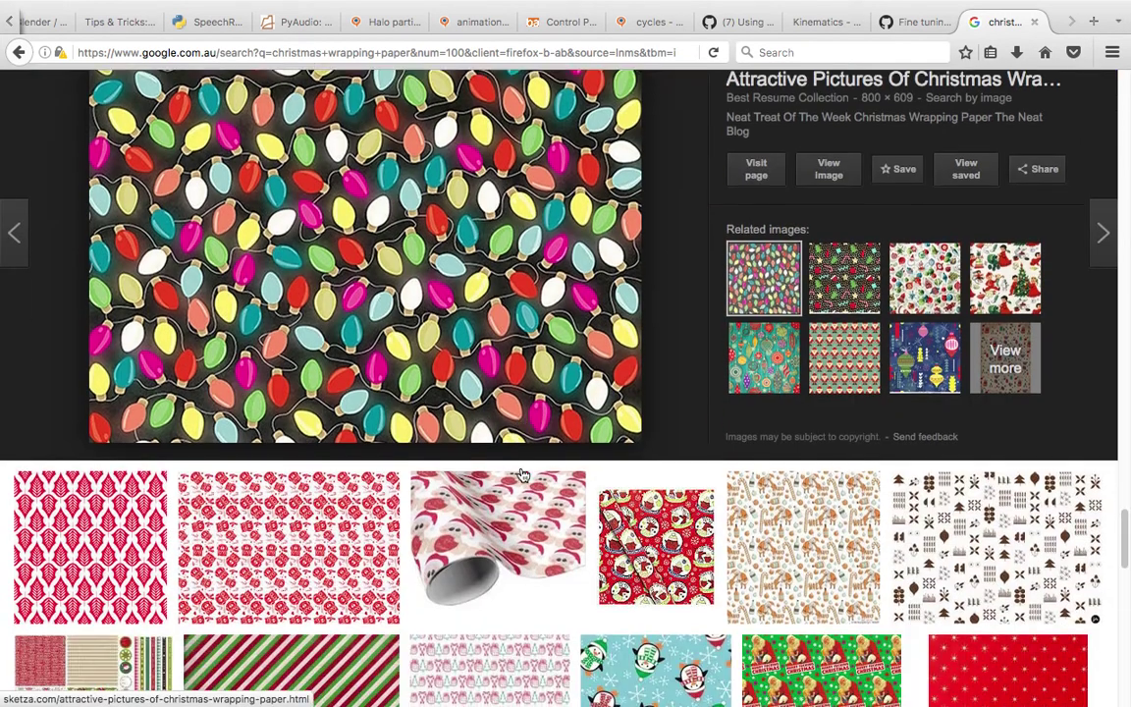
pyautogui.scroll(-2, 523, 476)
pyautogui.scroll(-3, 523, 476)
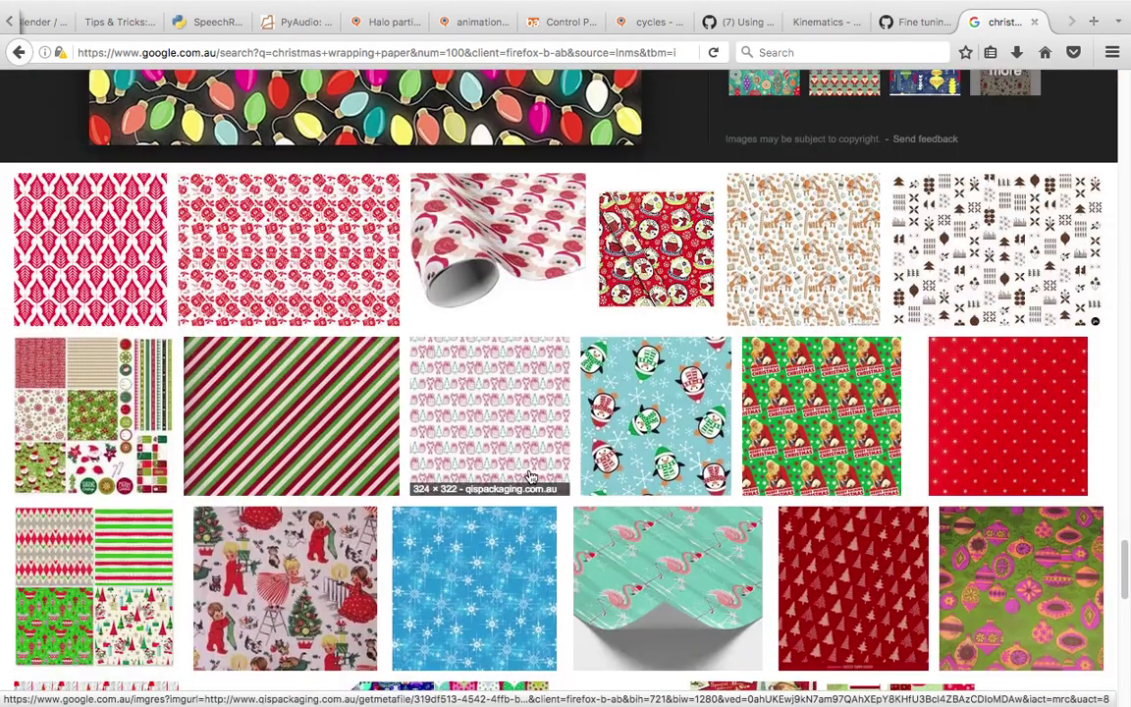
pyautogui.click(997, 295)
# Step: Look over the remaining wrapping paper patterns and return to the start of the image results
pyautogui.scroll(-5, 619, 428)
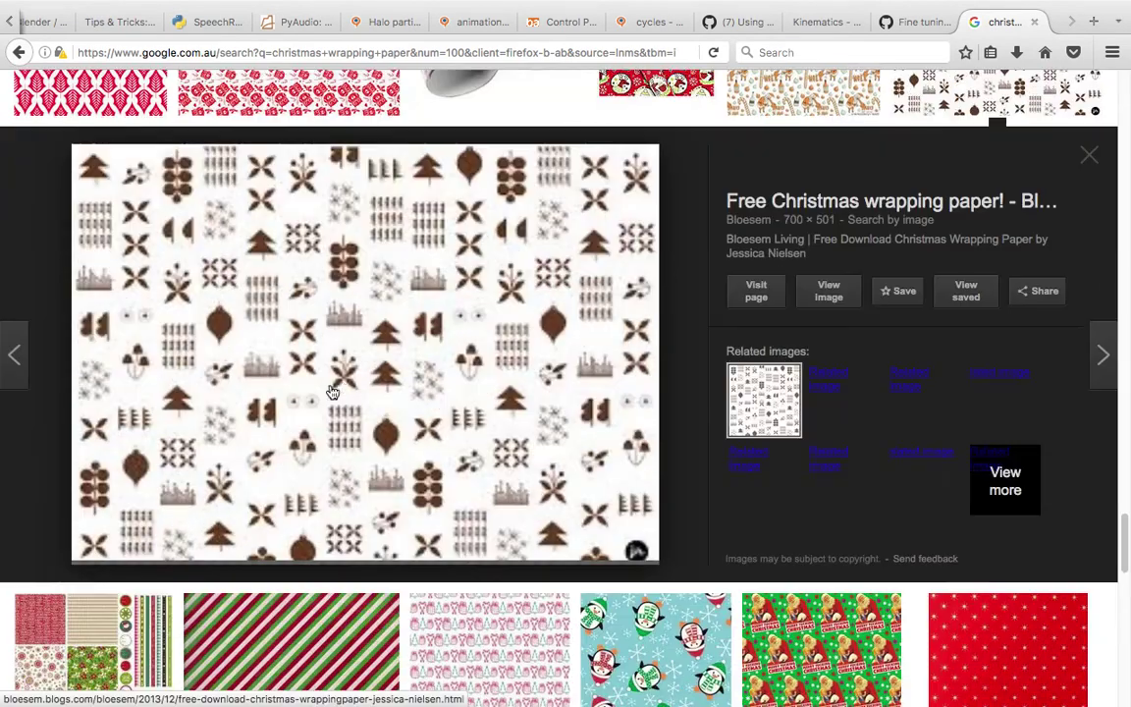
pyautogui.scroll(-3, 500, 452)
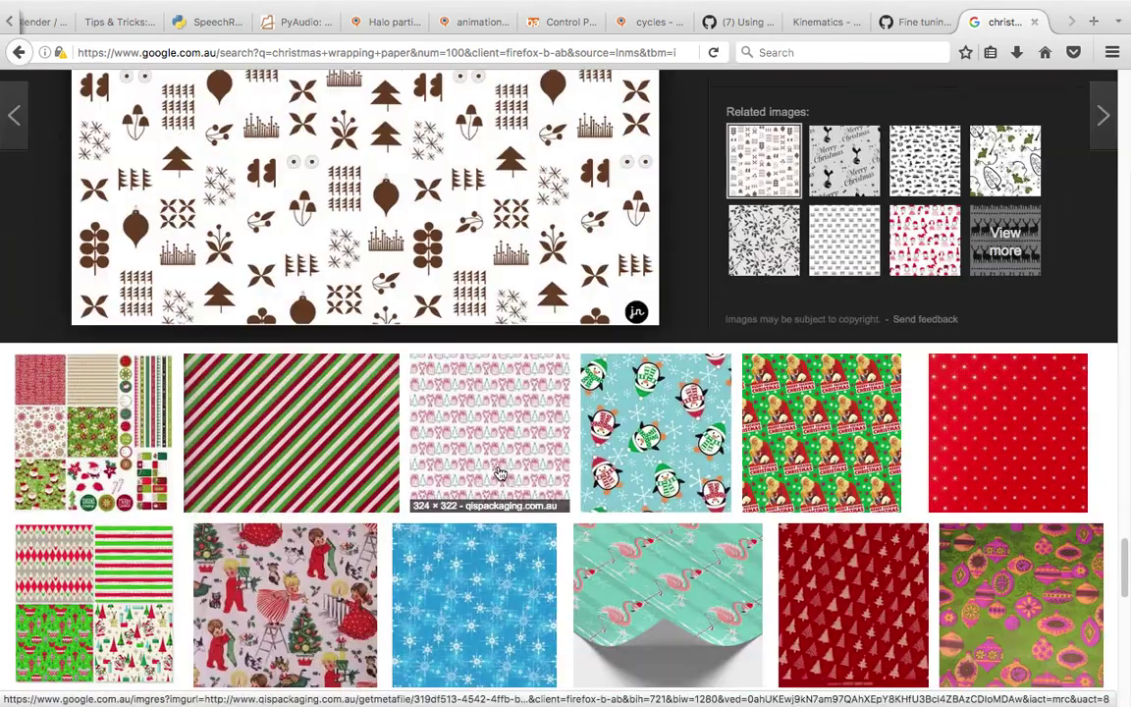
pyautogui.scroll(-5, 303, 539)
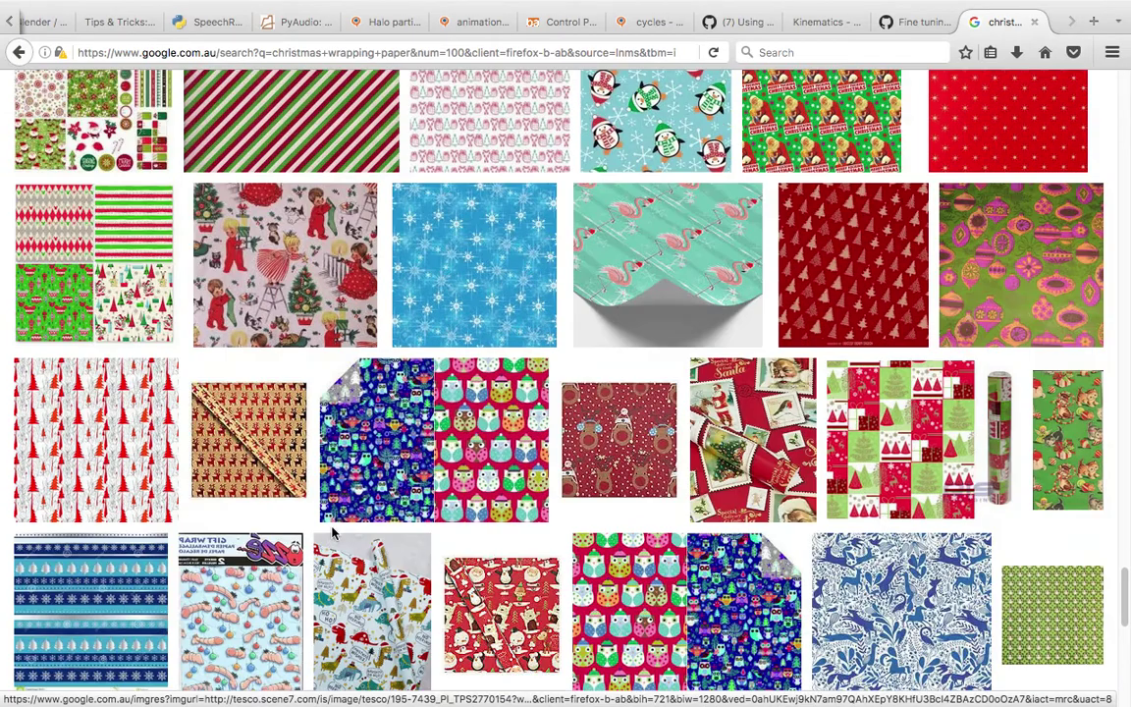
pyautogui.scroll(9, 1122, 305)
pyautogui.scroll(20, 1122, 305)
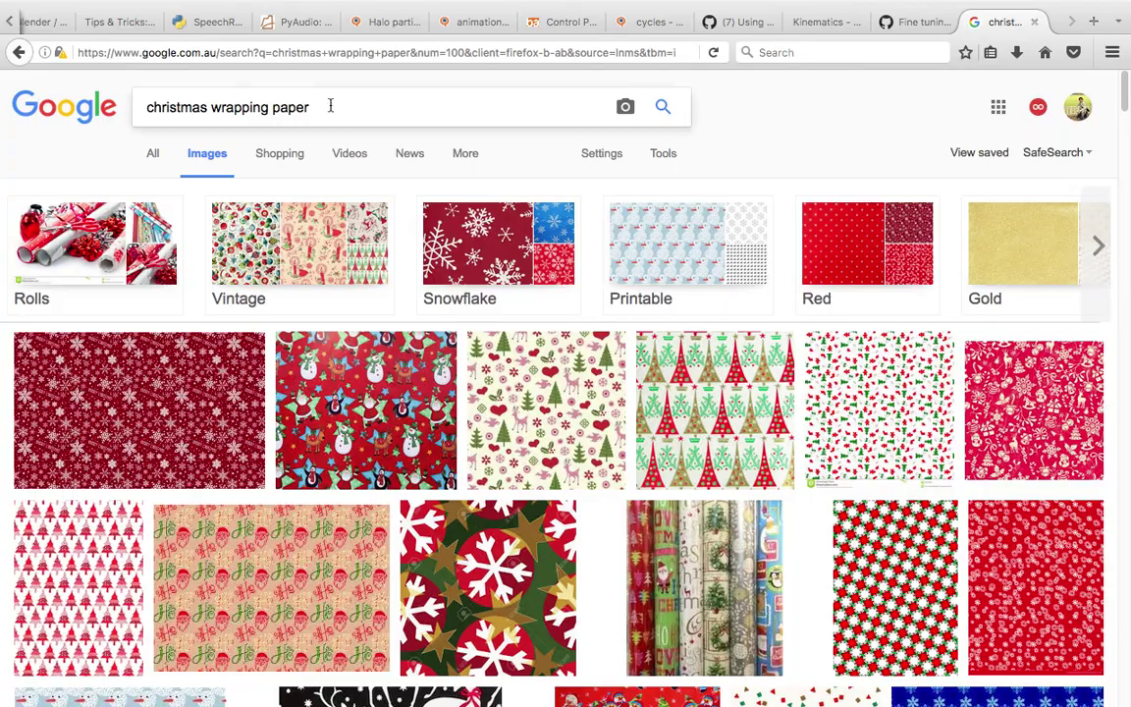
# Step: Search Google Images for "batik pattern" in place of the wrapping paper query
pyautogui.tripleClick(330, 106)
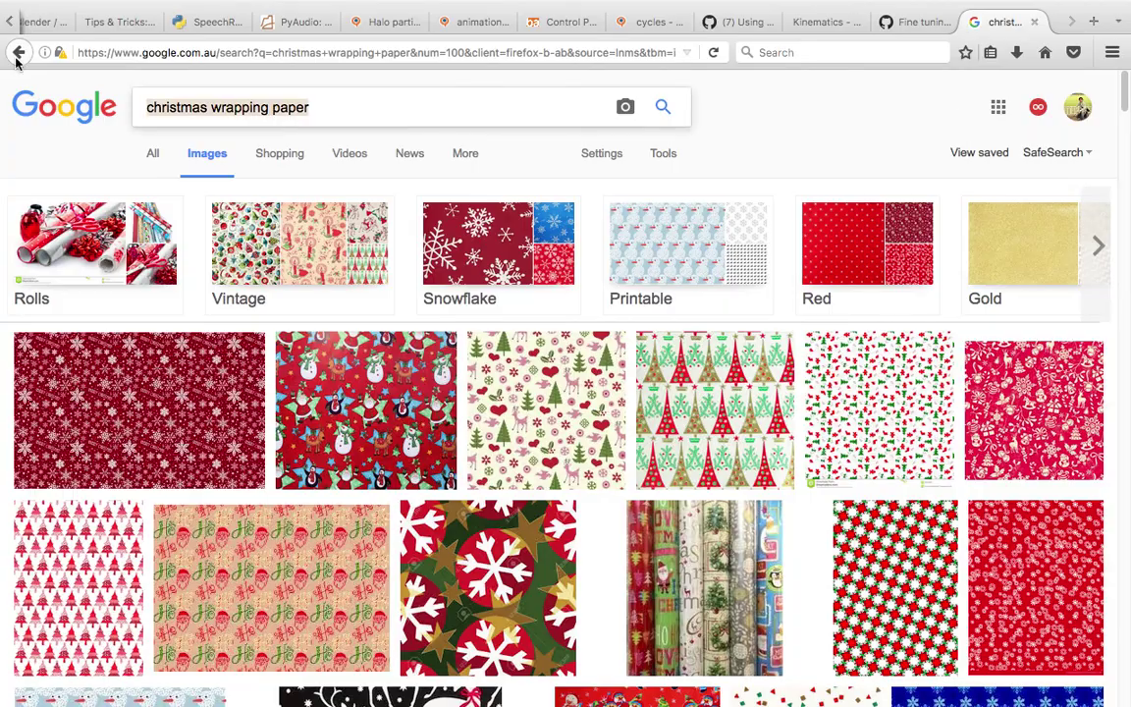
pyautogui.write('batik pattern')
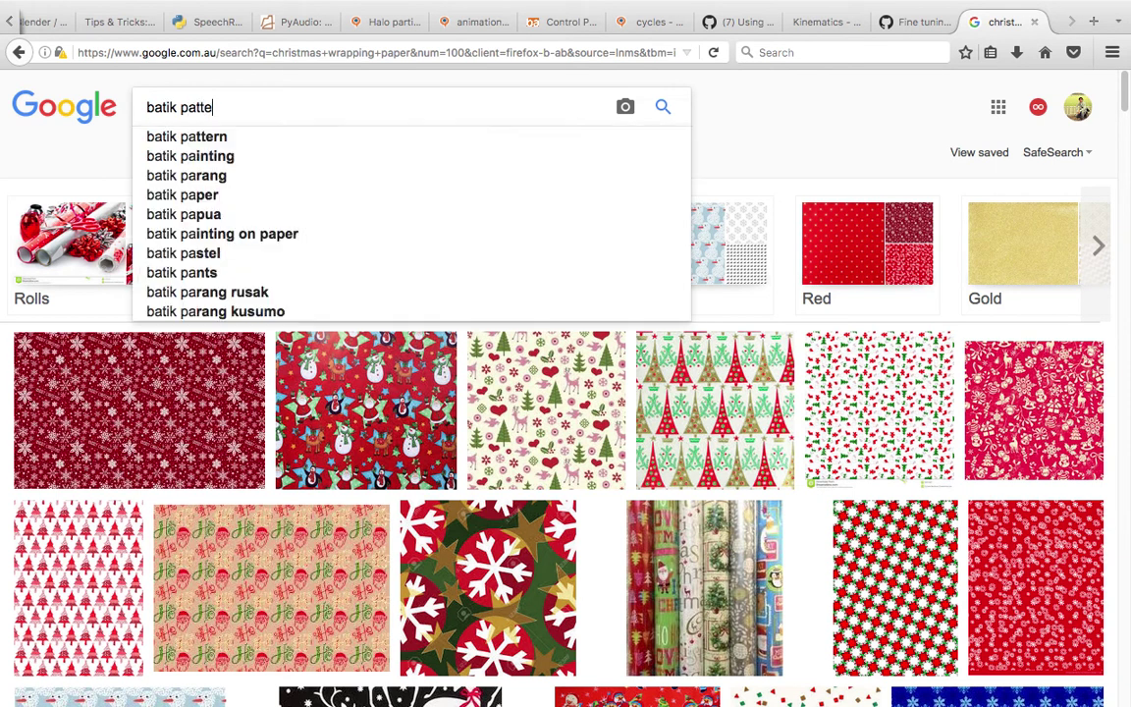
pyautogui.press('Return')
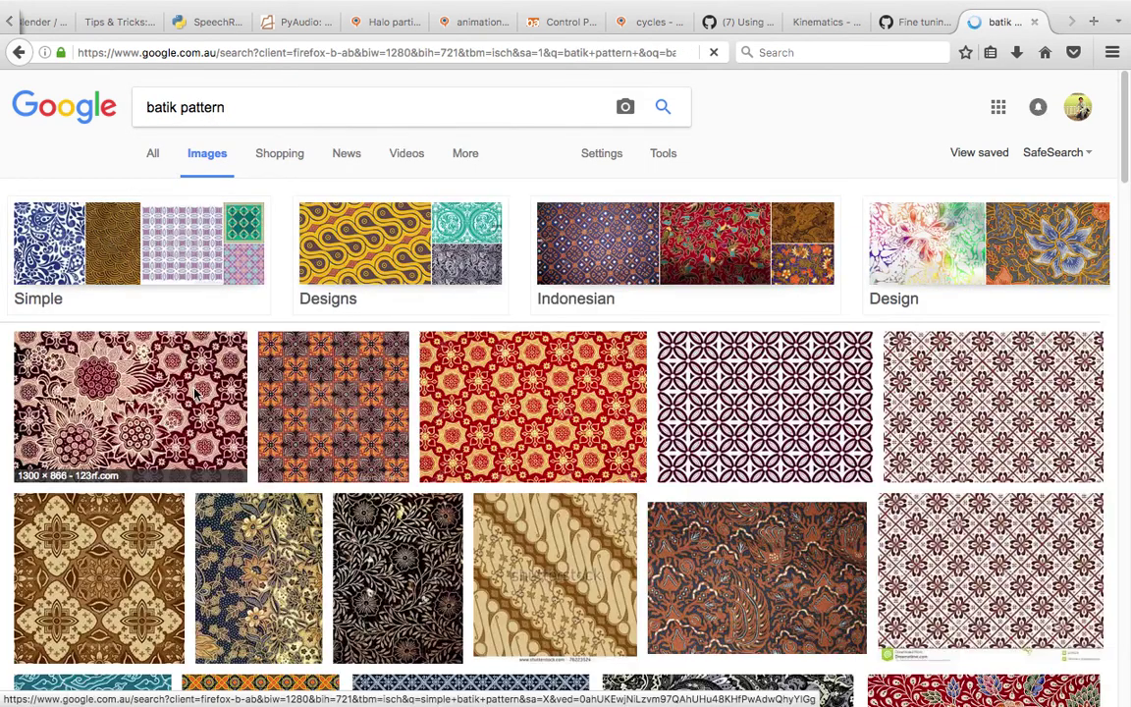
# Step: Look through the batik pattern results, comparing the floral, diagonal and geometric repeating designs
pyautogui.scroll(-1, 176, 364)
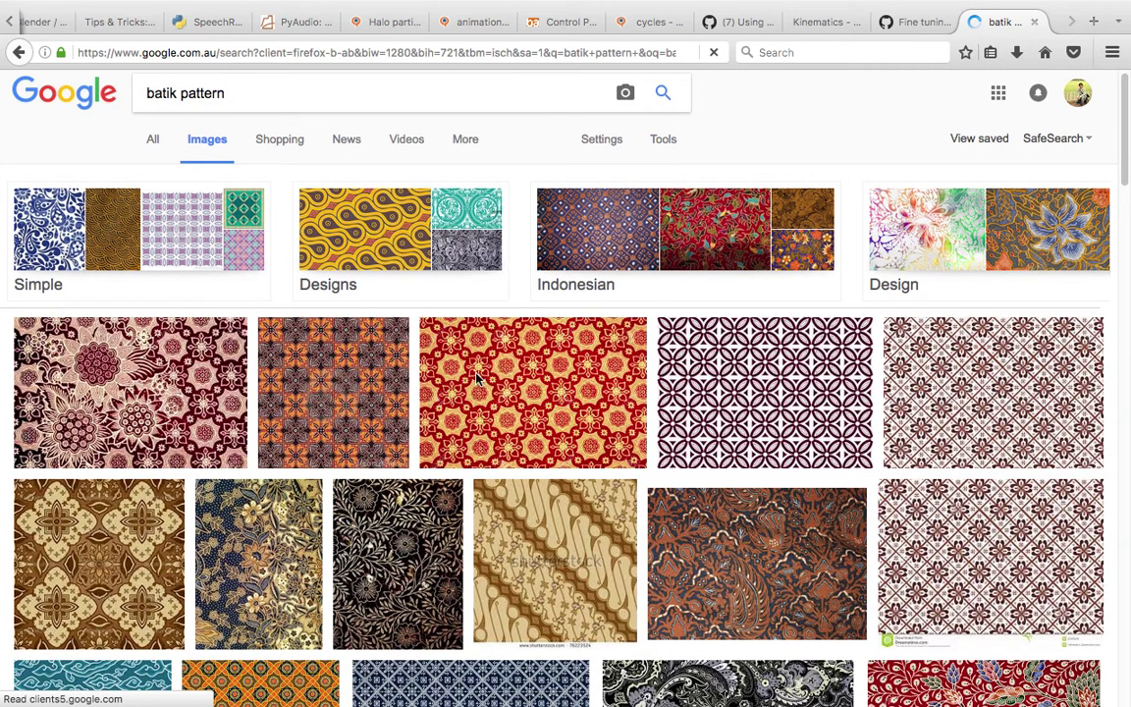
pyautogui.scroll(-3, 476, 377)
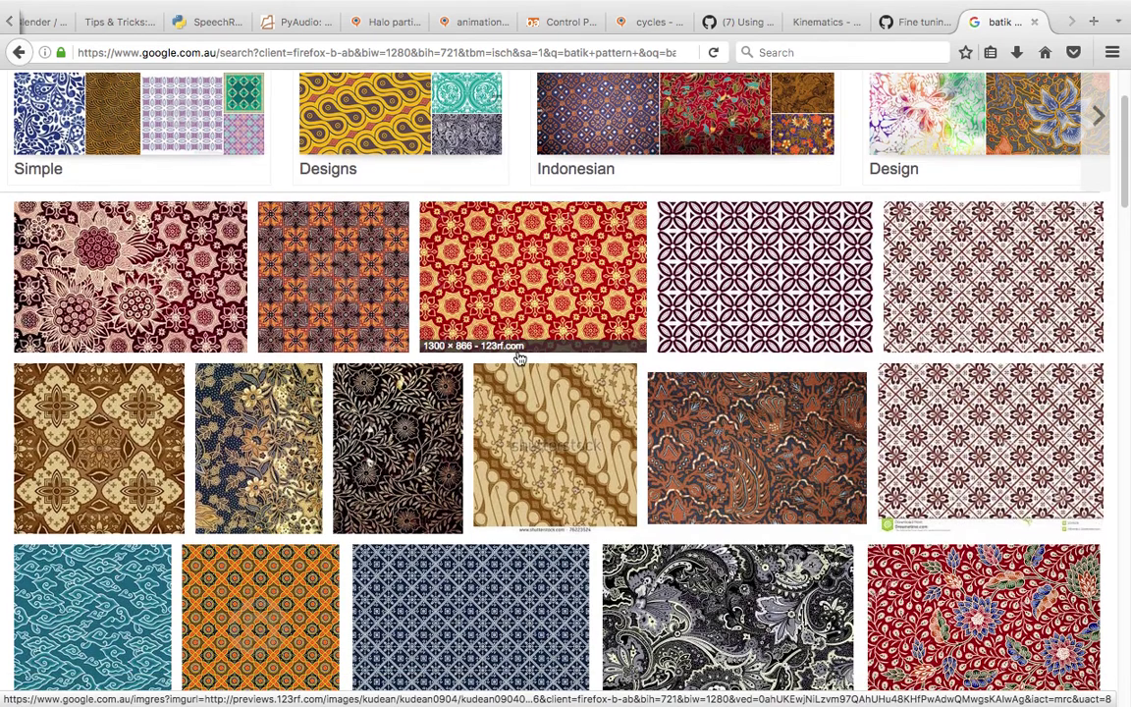
pyautogui.scroll(-3, 520, 359)
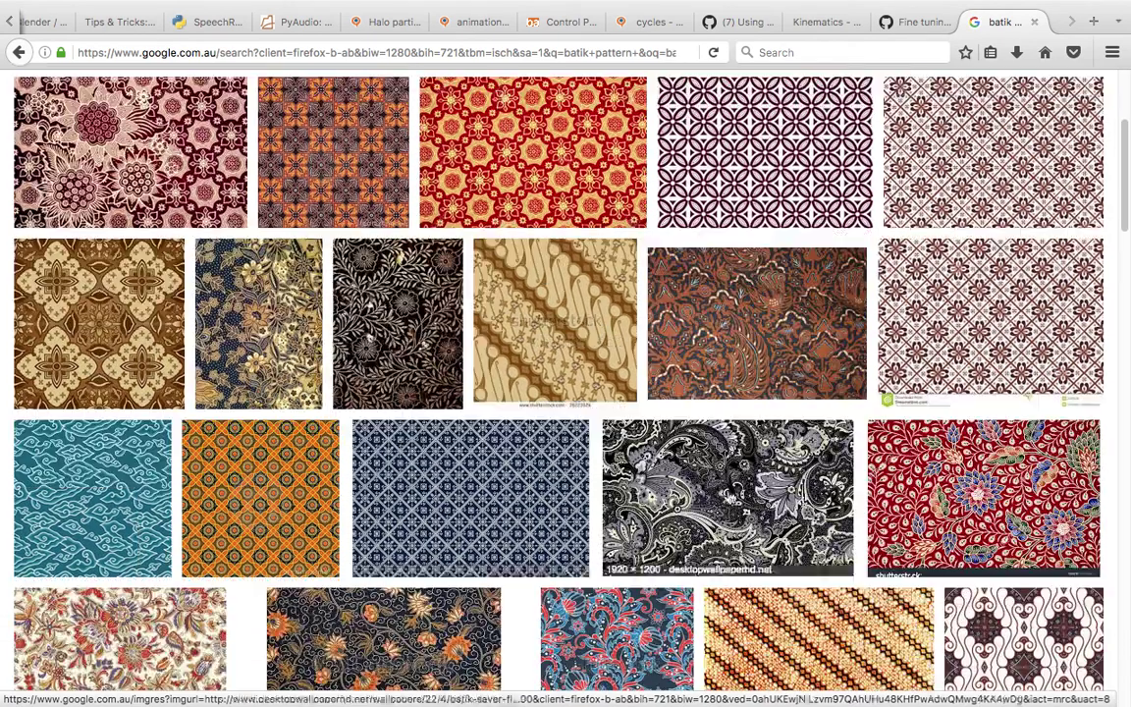
pyautogui.scroll(-4, 363, 525)
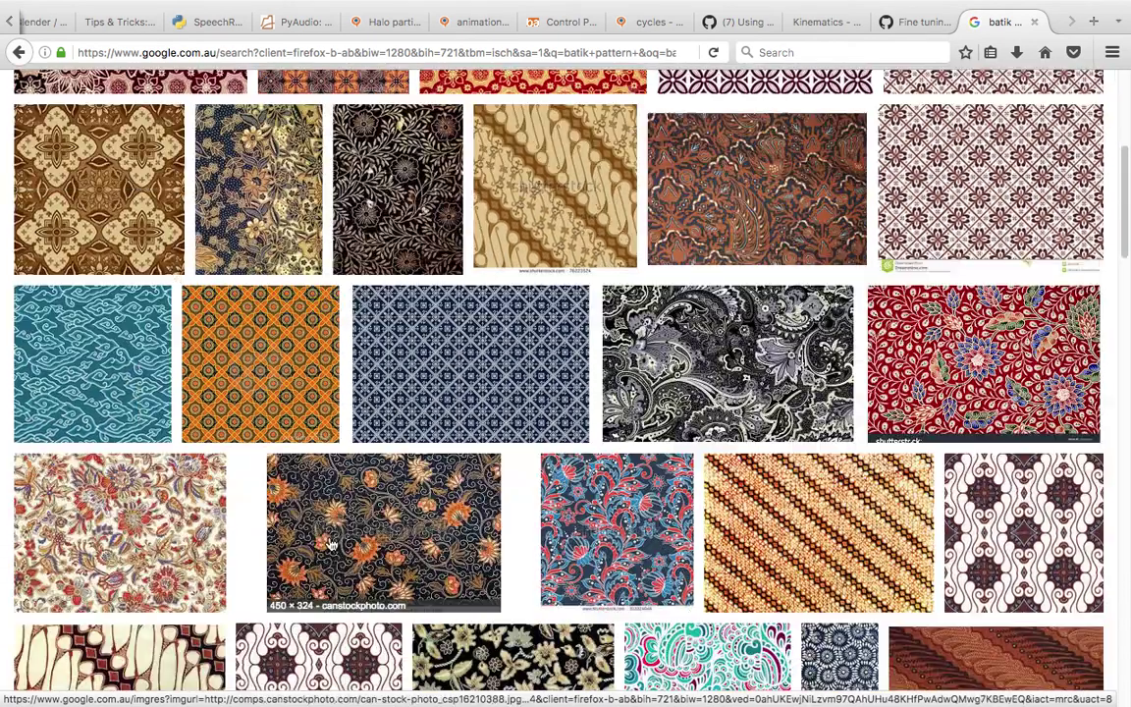
pyautogui.scroll(-5, 589, 491)
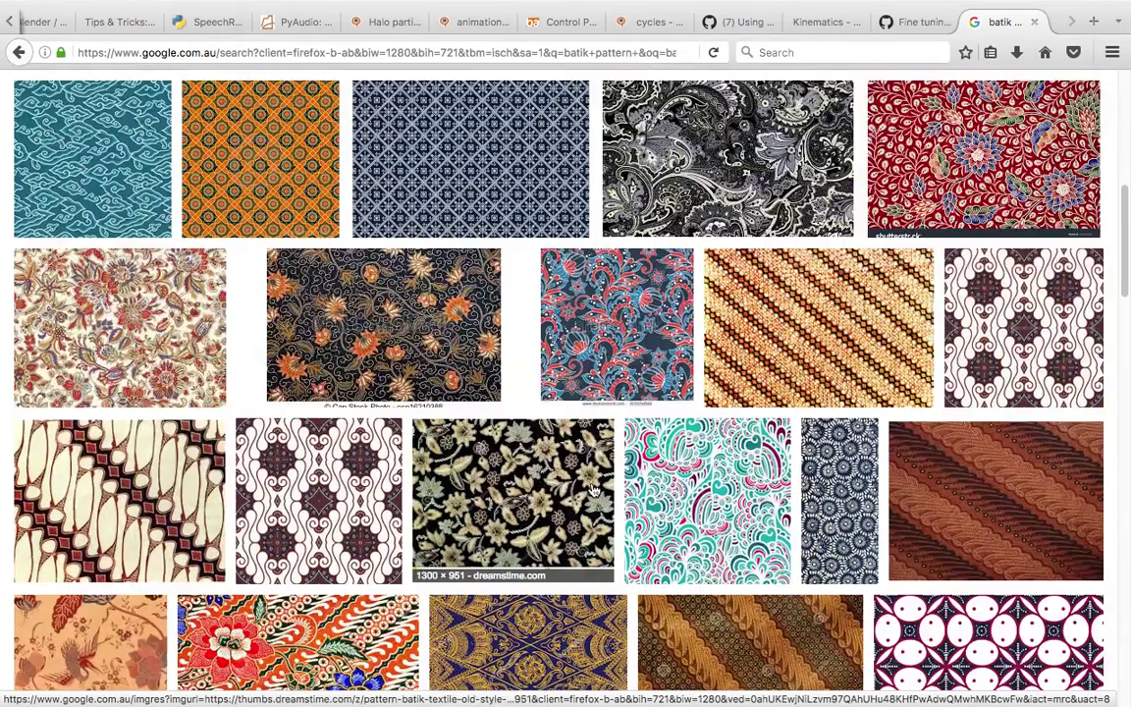
pyautogui.scroll(-2, 597, 490)
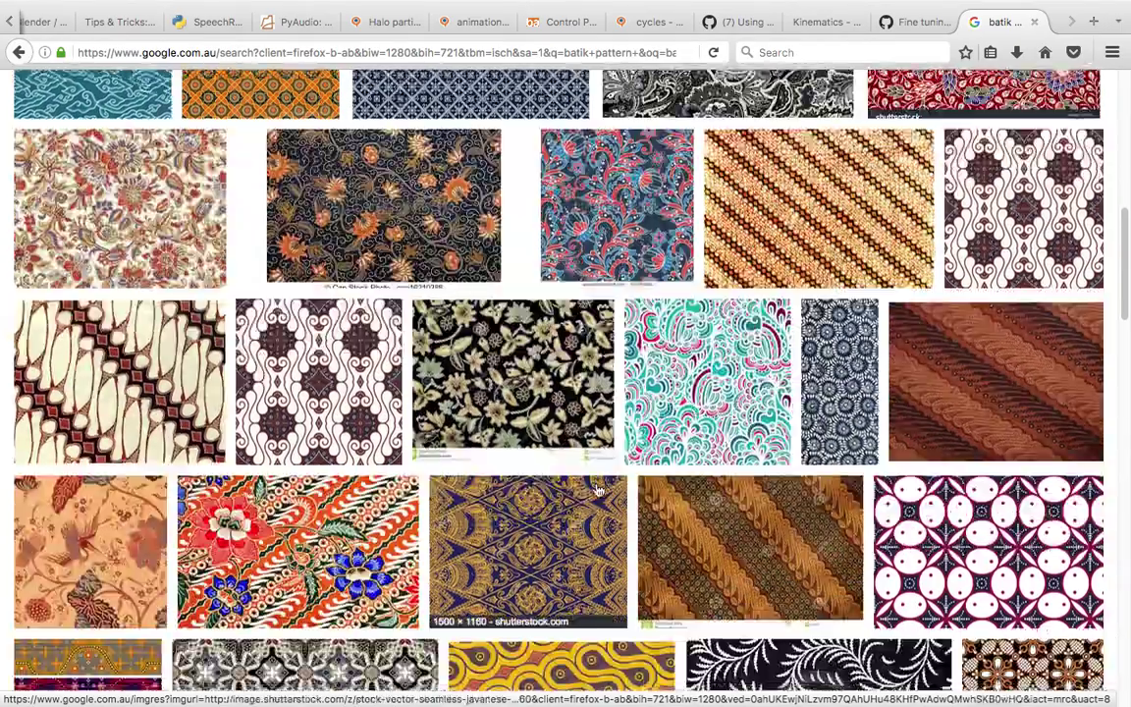
pyautogui.scroll(-9, 597, 489)
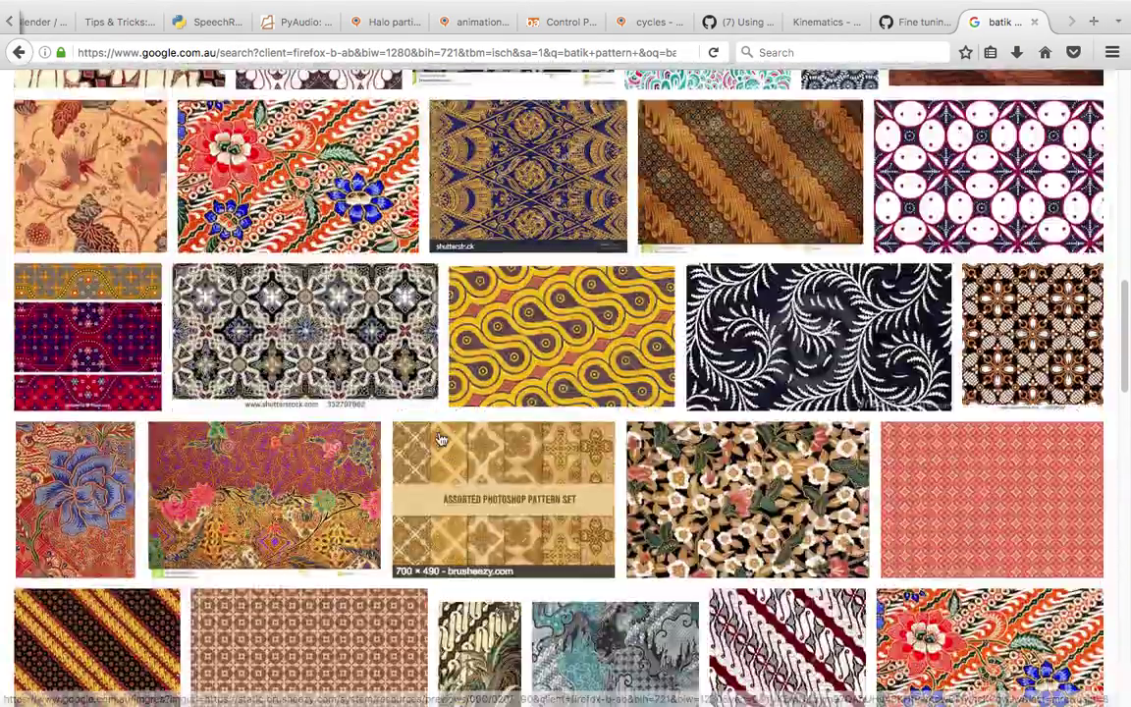
pyautogui.scroll(-6, 440, 439)
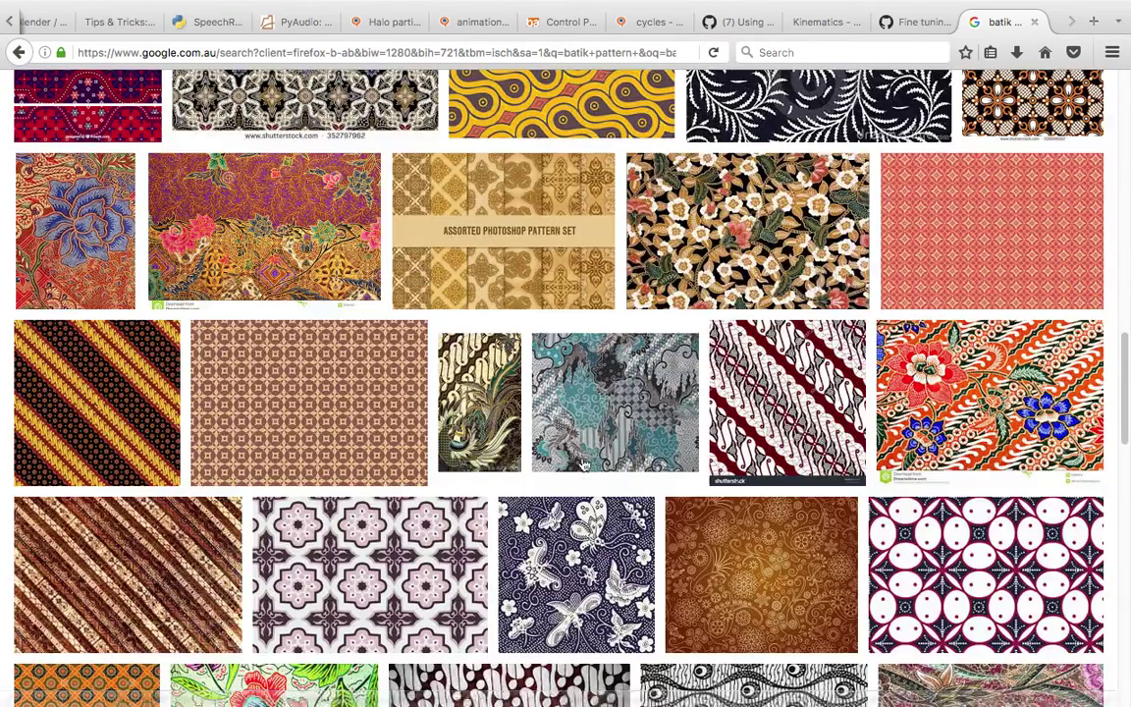
pyautogui.scroll(-2, 511, 469)
pyautogui.scroll(-11, 714, 523)
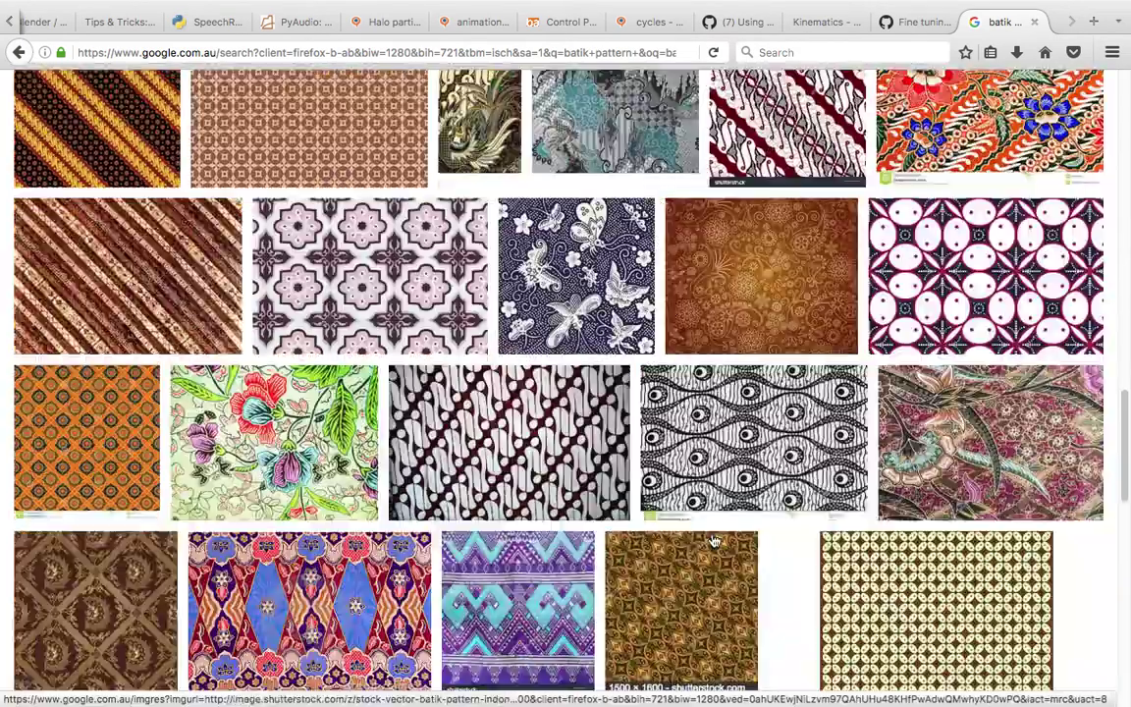
pyautogui.scroll(-1, 403, 530)
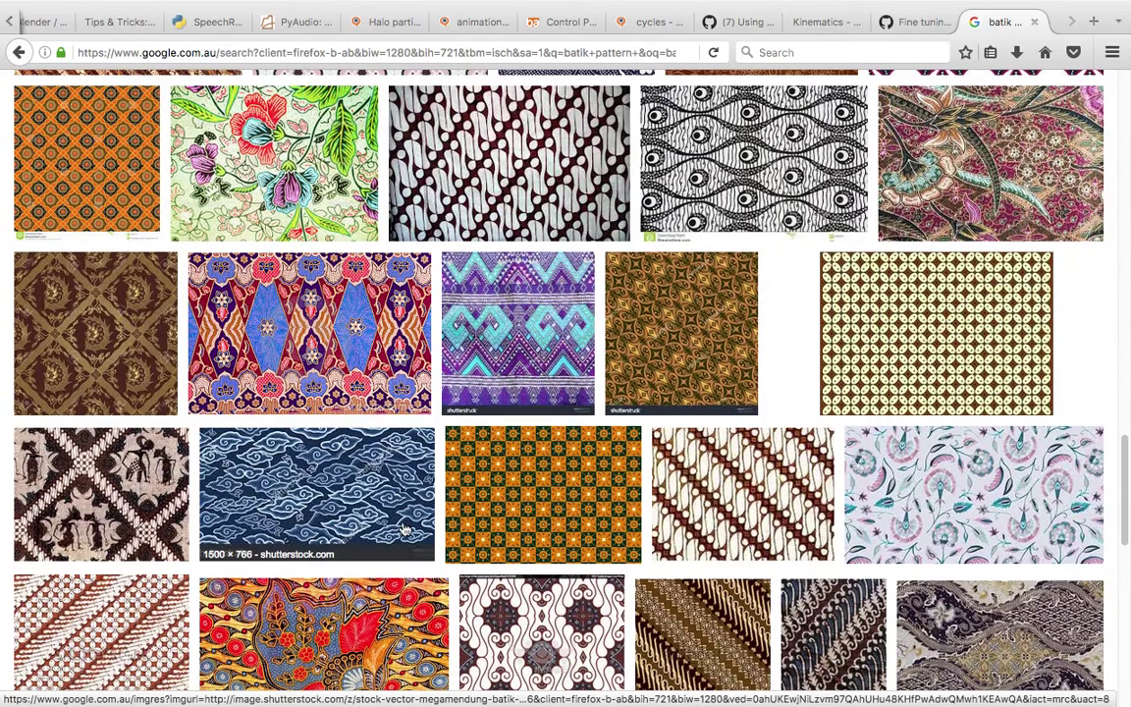
pyautogui.scroll(-6, 404, 530)
pyautogui.scroll(-4, 527, 450)
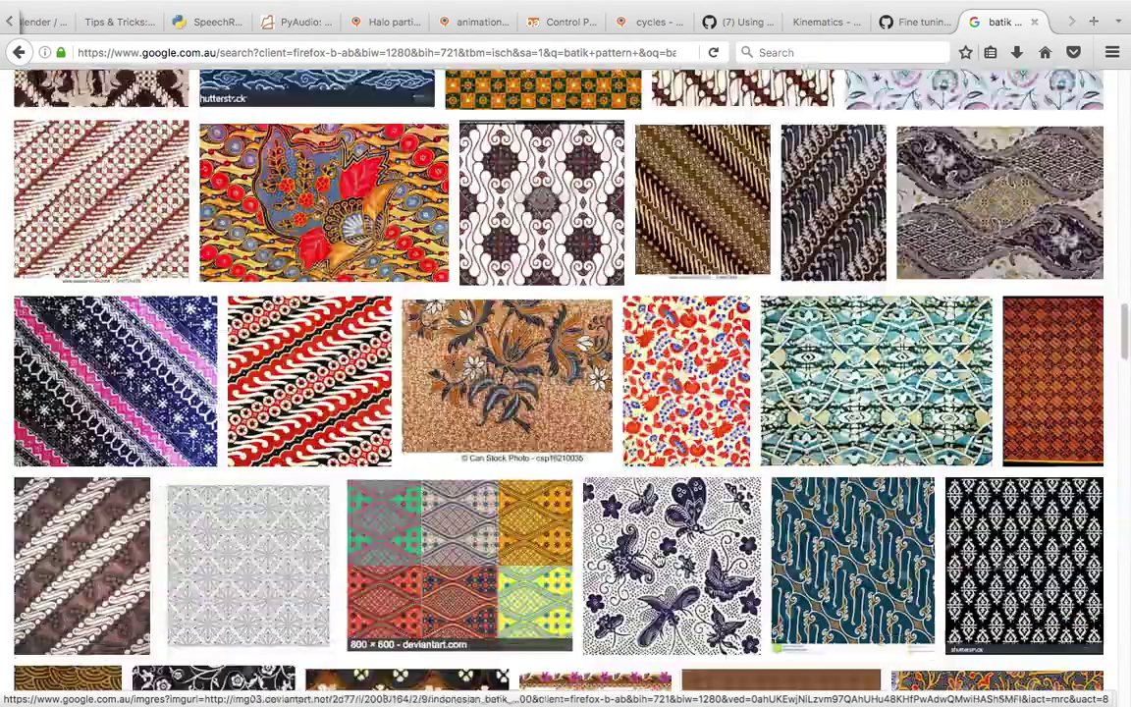
pyautogui.scroll(-4, 648, 540)
pyautogui.scroll(20, 648, 540)
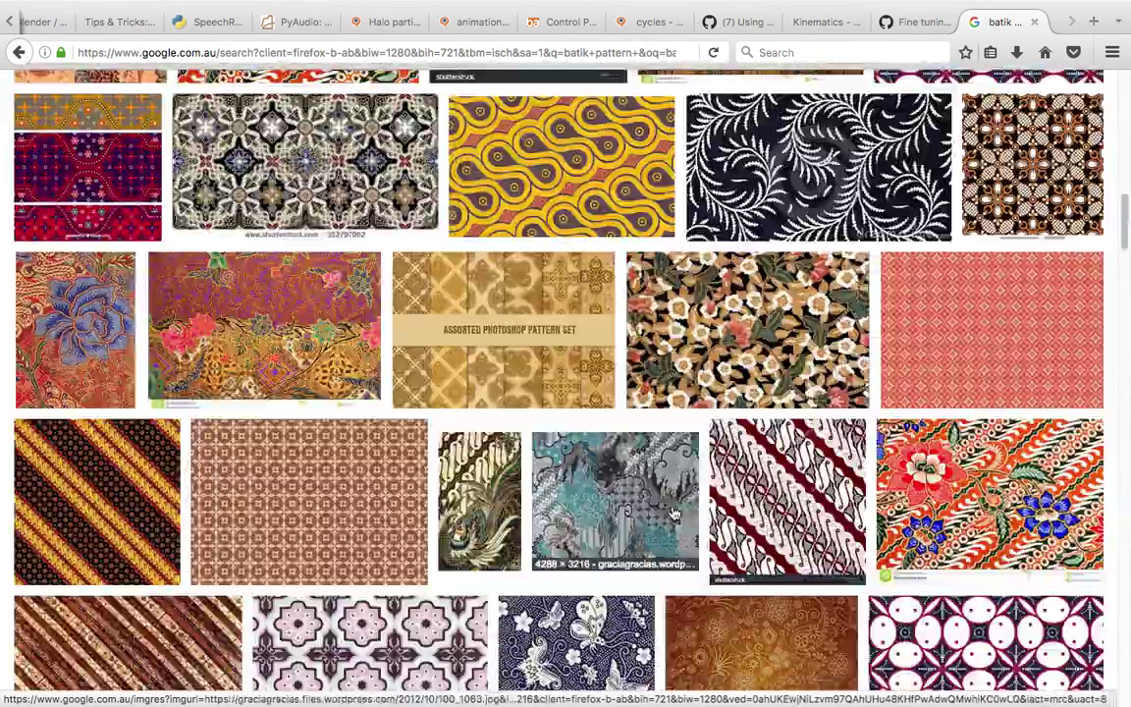
pyautogui.scroll(7, 732, 116)
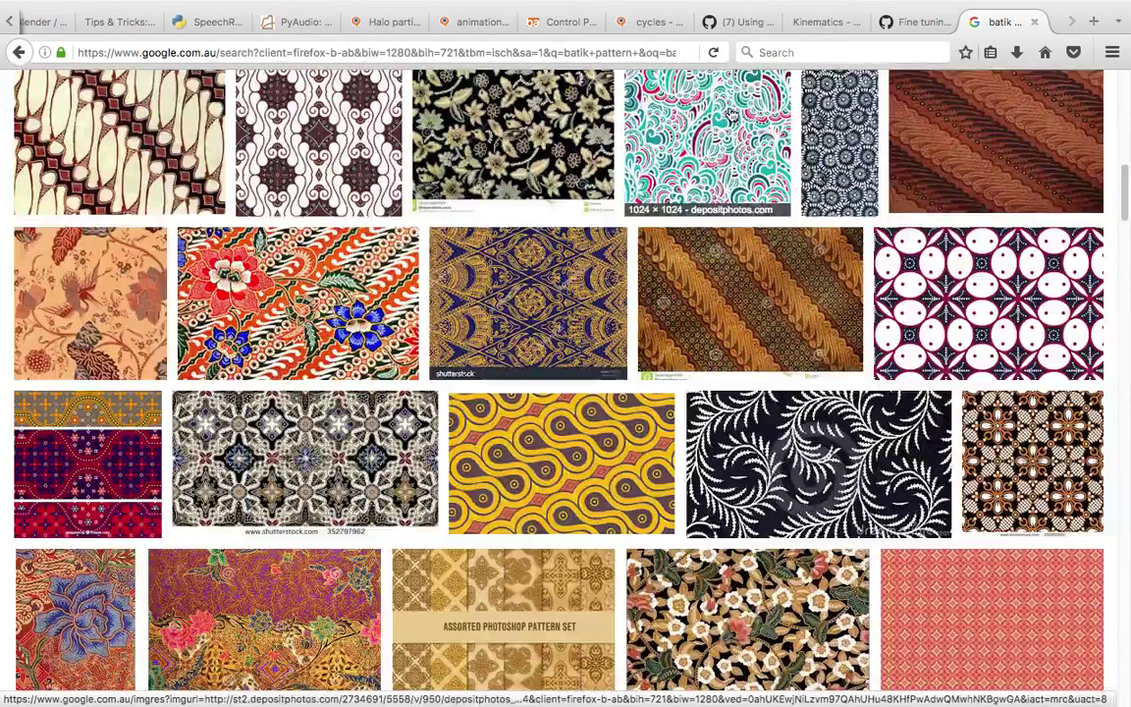
# Step: Close the batik image search page and switch to Blender
pyautogui.click(1036, 22)
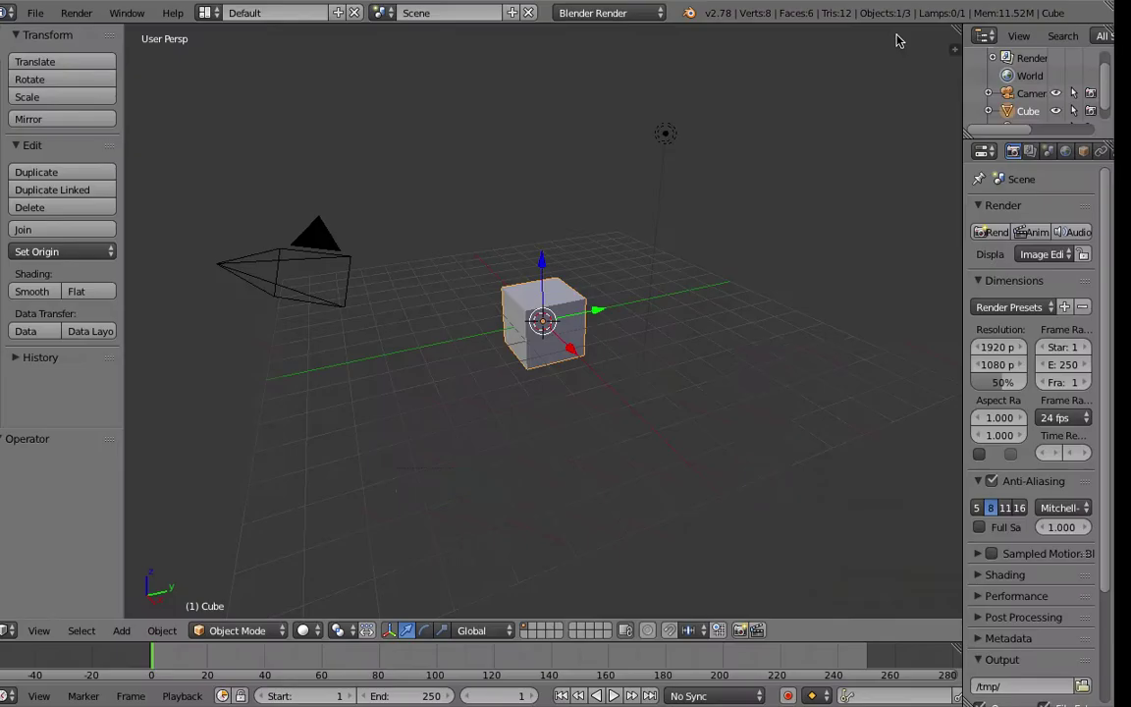
pyautogui.hotkey('ctrl', 'Right')
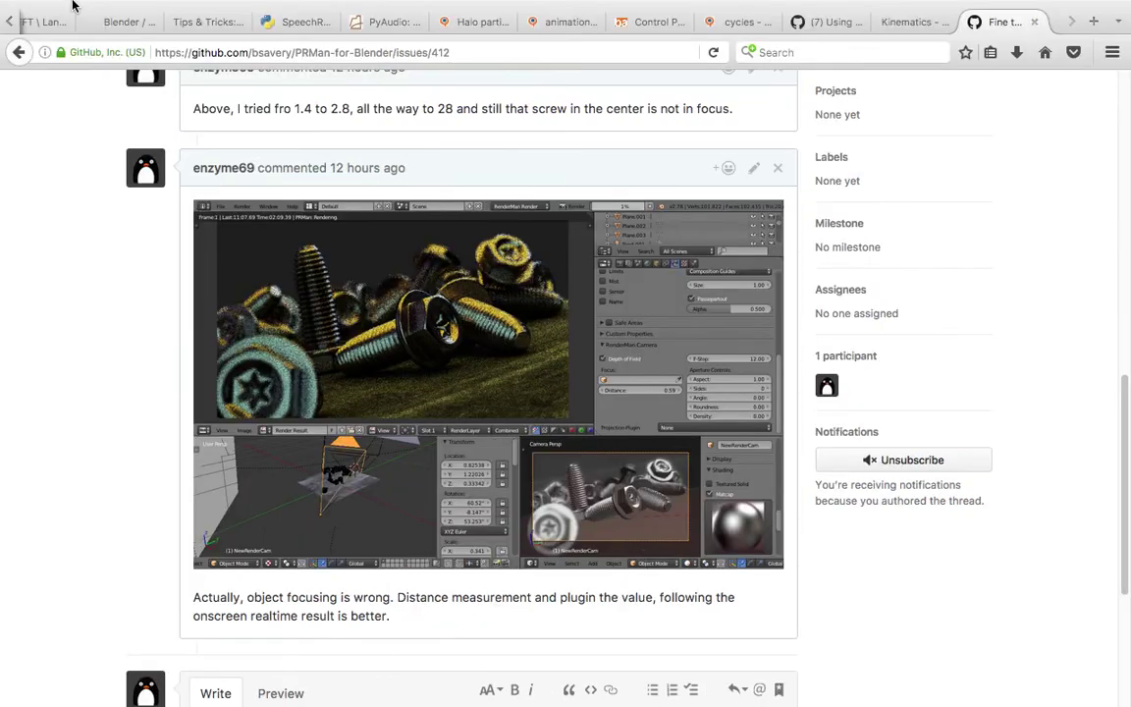
pyautogui.click(57, 8)
pyautogui.click(94, 174)
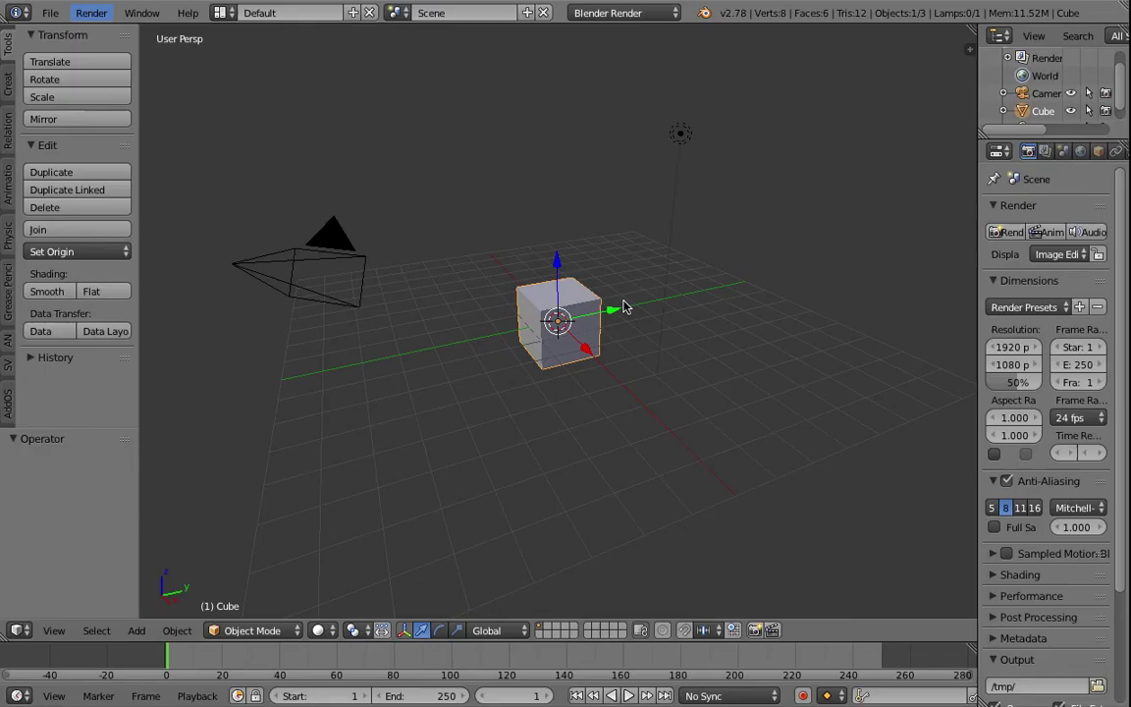
# Step: Save the Blender scene to the Desktop as wrapping_paper_001.blend
pyautogui.click(53, 12)
pyautogui.click(101, 165)
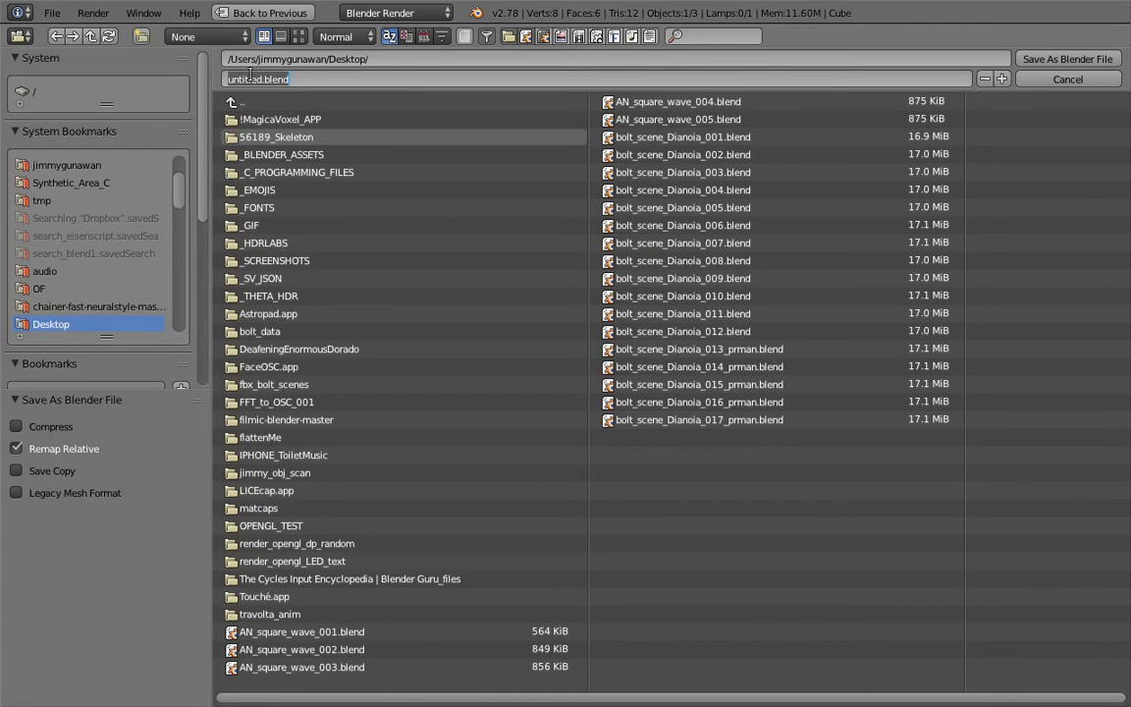
pyautogui.write('wr')
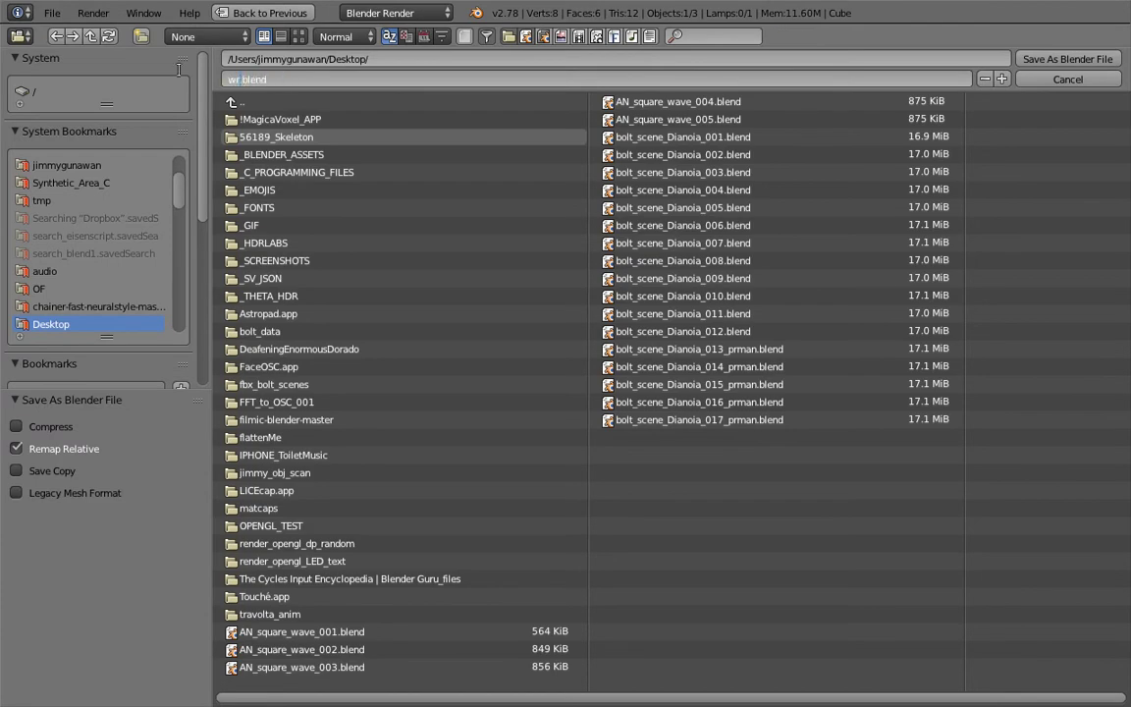
pyautogui.write('apping_paper_001')
pyautogui.press('Return')
pyautogui.click(1045, 59)
# Step: Select the camera and the lamp and move both to layer 2
pyautogui.moveTo(638, 265); pyautogui.dragTo(643, 228, button='middle')
pyautogui.rightClick(660, 200)
pyautogui.keyDown('shift'); pyautogui.rightClick(696, 252); pyautogui.keyUp('shift')
pyautogui.press('m')
pyautogui.press('2')
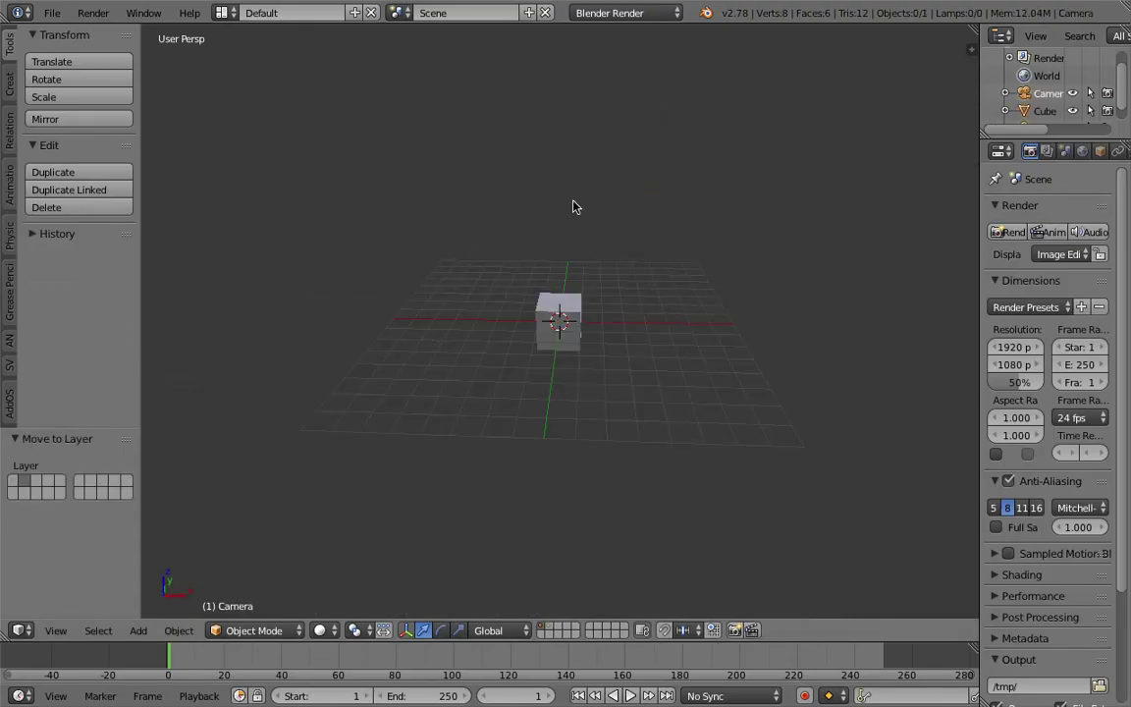
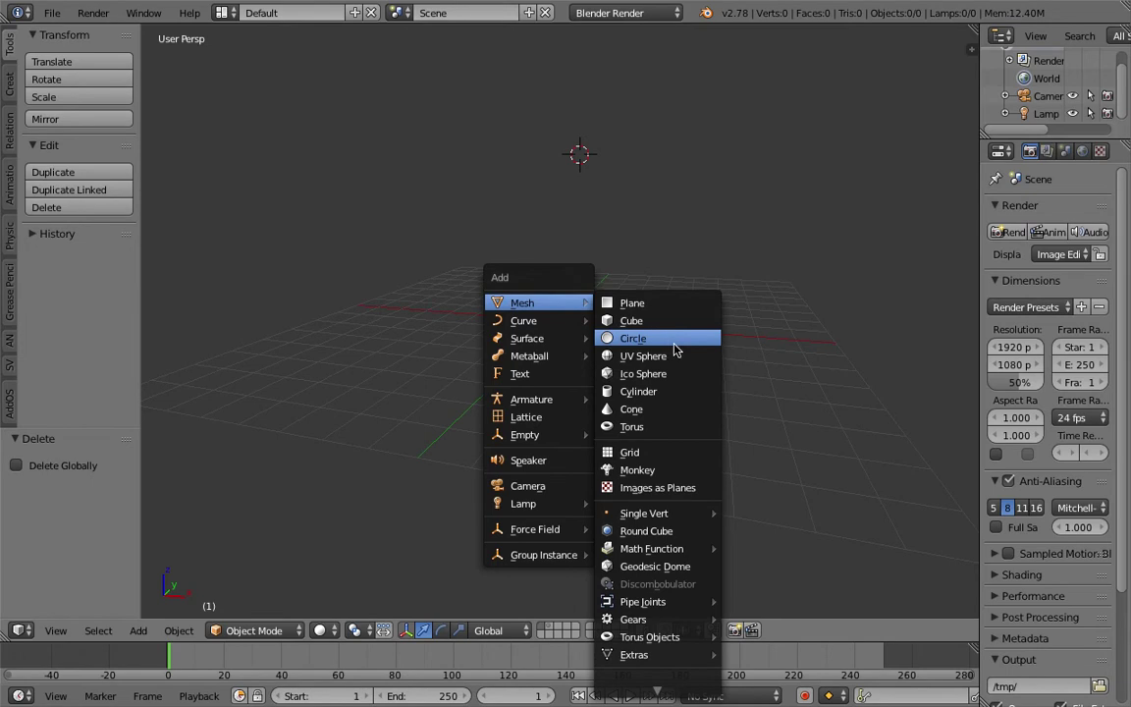
# Step: Replace the default cube with a Monkey mesh and clear its location so it sits at the world origin
pyautogui.click(681, 470)
pyautogui.scroll(5, 550, 362)
pyautogui.hotkey('alt', 'g')
pyautogui.moveTo(553, 360); pyautogui.dragTo(507, 337, button='middle')
pyautogui.scroll(-4, 622, 310)
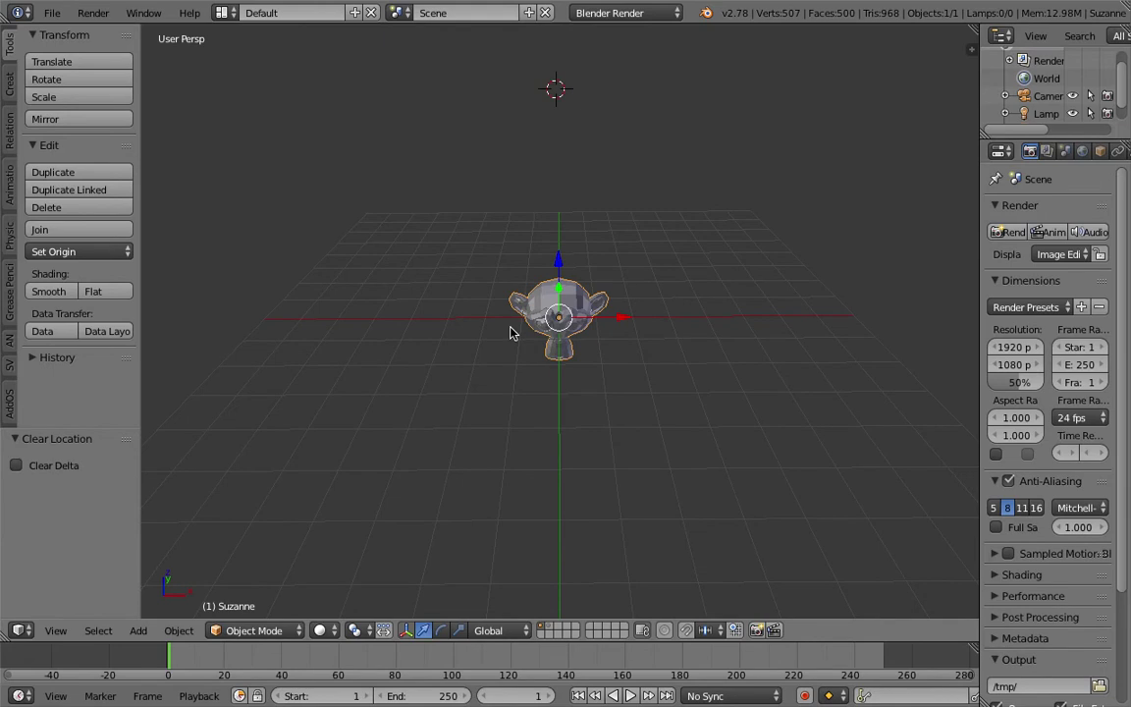
pyautogui.moveTo(509, 333)
pyautogui.mouseDown(button='middle')
pyautogui.moveTo(476, 299)
pyautogui.moveTo(502, 309)
pyautogui.mouseUp(button='middle')
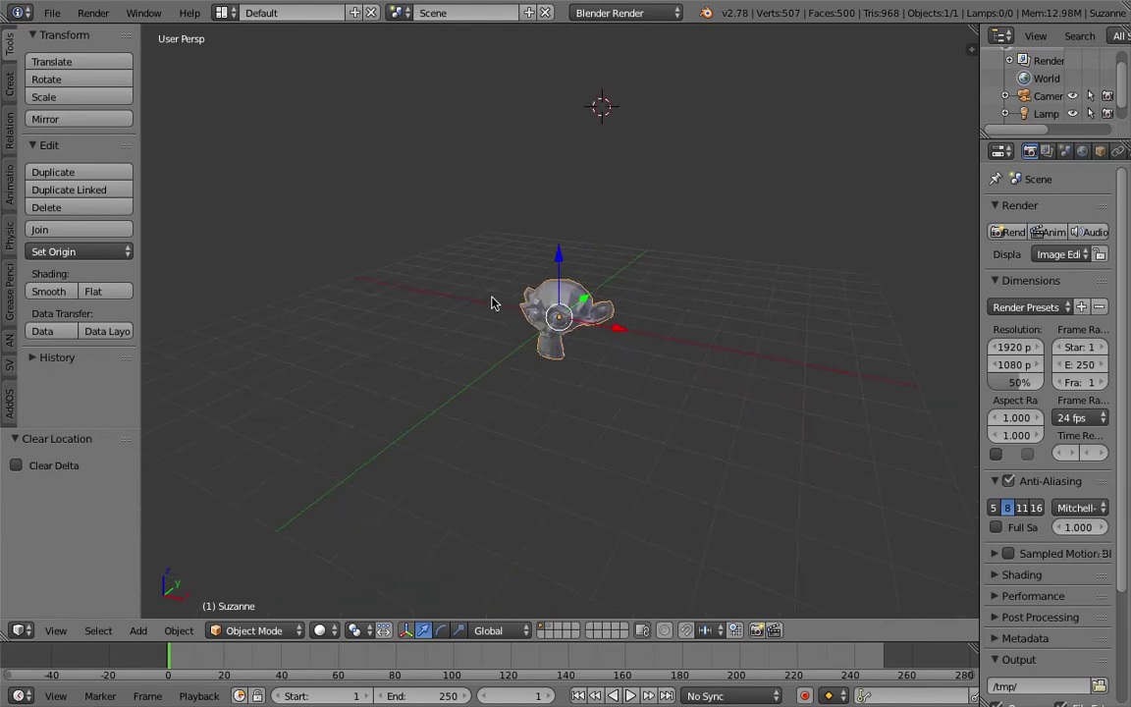
pyautogui.moveTo(690, 321); pyautogui.dragTo(510, 201, button='middle')
# Step: Save the scene containing the monkey using Save As
pyautogui.click(55, 12)
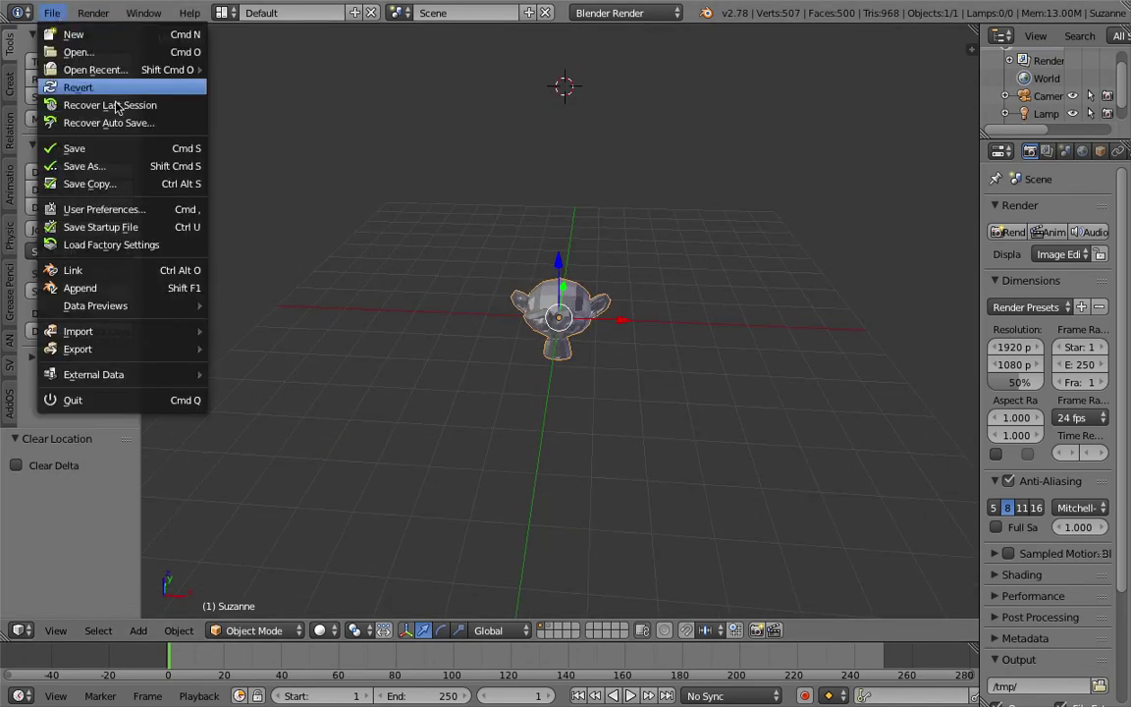
pyautogui.click(113, 164)
pyautogui.click(1026, 59)
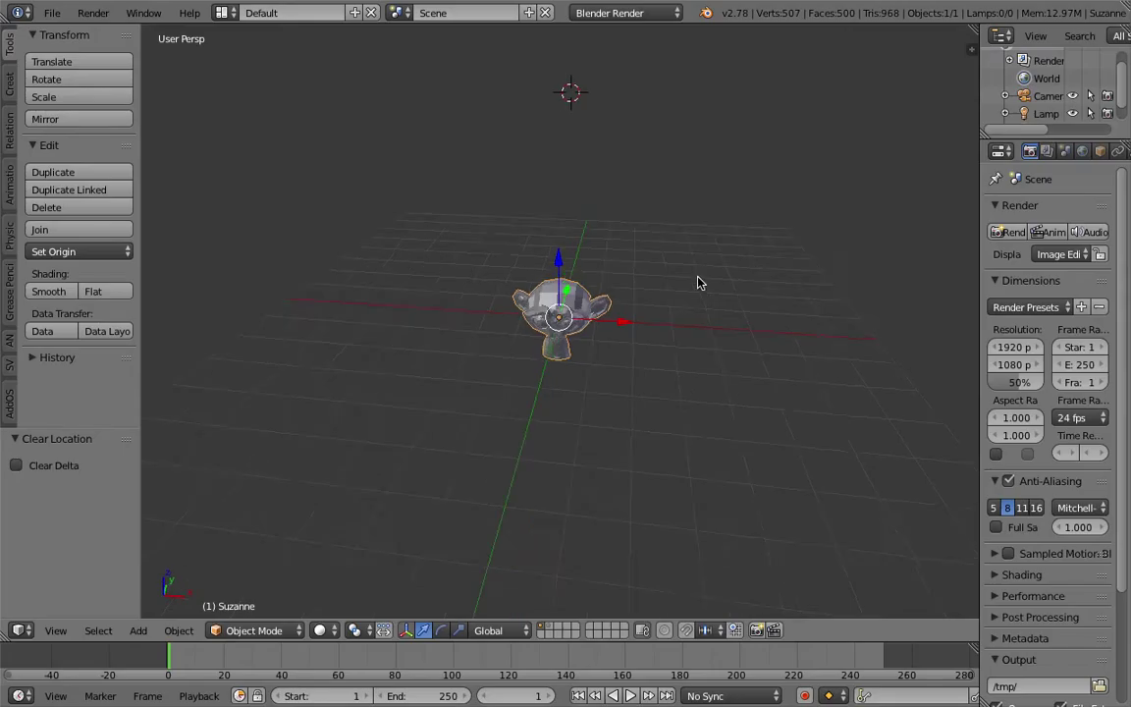
# Step: Add a Plane mesh and clear its location so it sits at the world origin
pyautogui.moveTo(633, 297); pyautogui.dragTo(668, 313, button='middle')
pyautogui.hotkey('shift', 'a')
pyautogui.moveTo(709, 319)
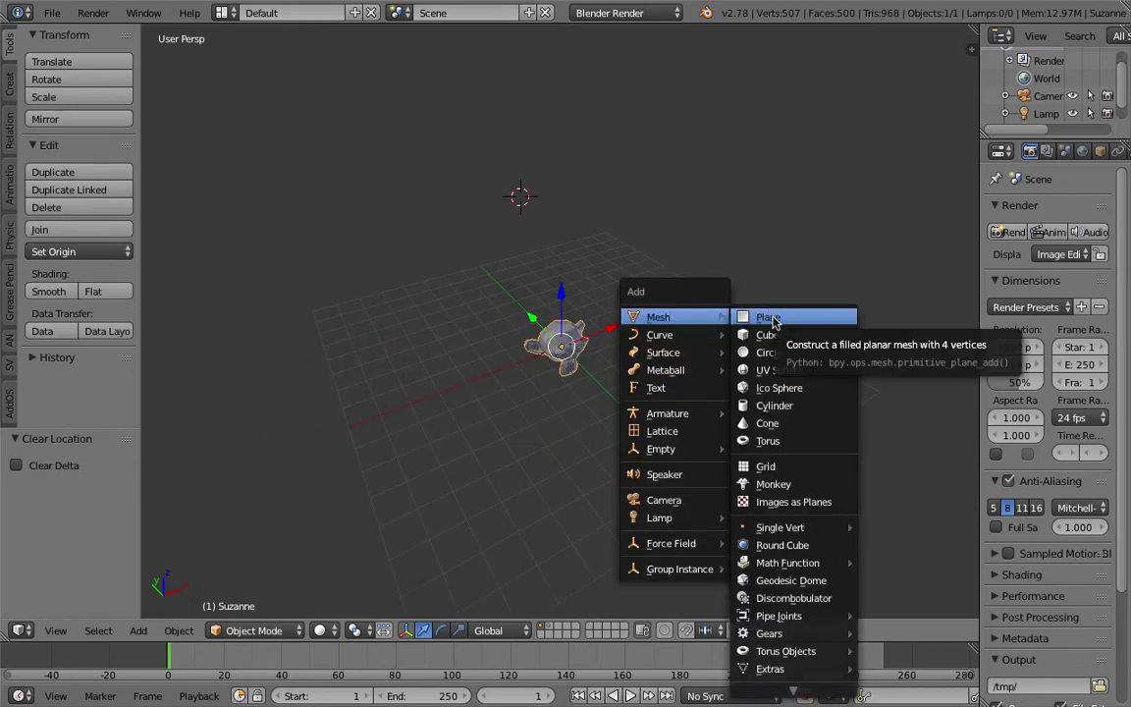
pyautogui.click(770, 318)
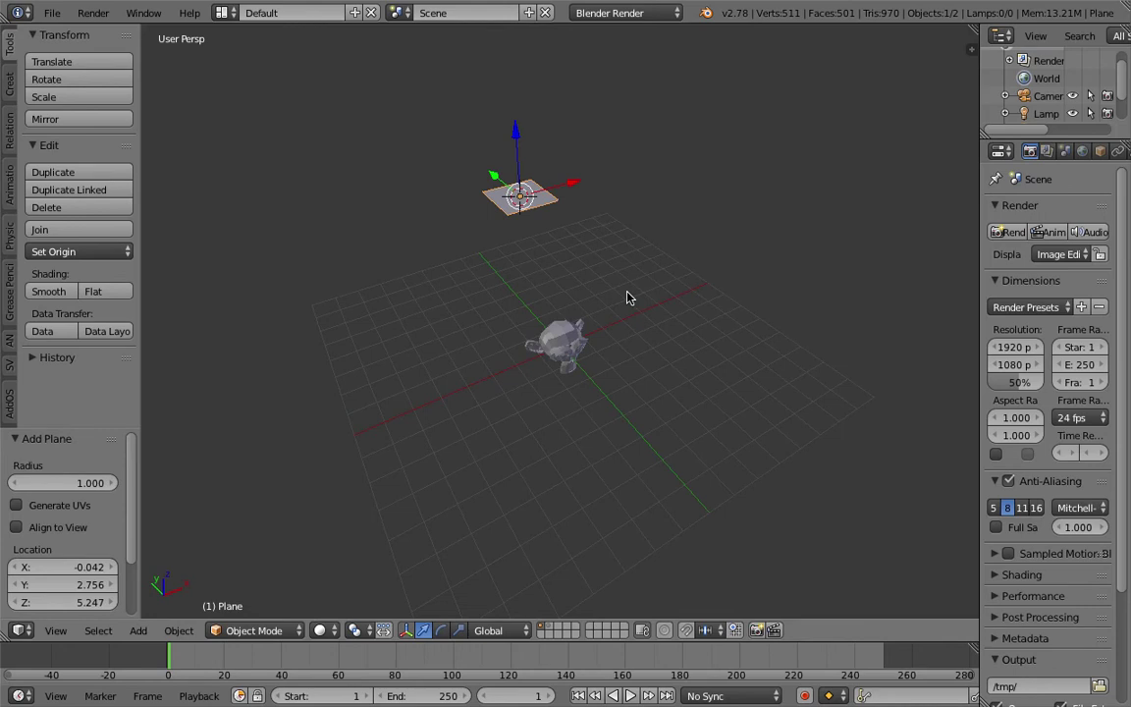
pyautogui.hotkey('alt', 'g')
# Step: Scale the plane up in two passes, the second by about 1.458, until it nearly covers the grid floor
pyautogui.press('s')
pyautogui.click(854, 375)
pyautogui.press('s')
pyautogui.click(681, 321)
pyautogui.moveTo(681, 321); pyautogui.dragTo(848, 280, button='middle')
# Step: Widen the properties area and add a new particle system to the plane
pyautogui.moveTo(979, 207); pyautogui.dragTo(564, 273)
pyautogui.moveTo(562, 271); pyautogui.dragTo(388, 255, button='middle')
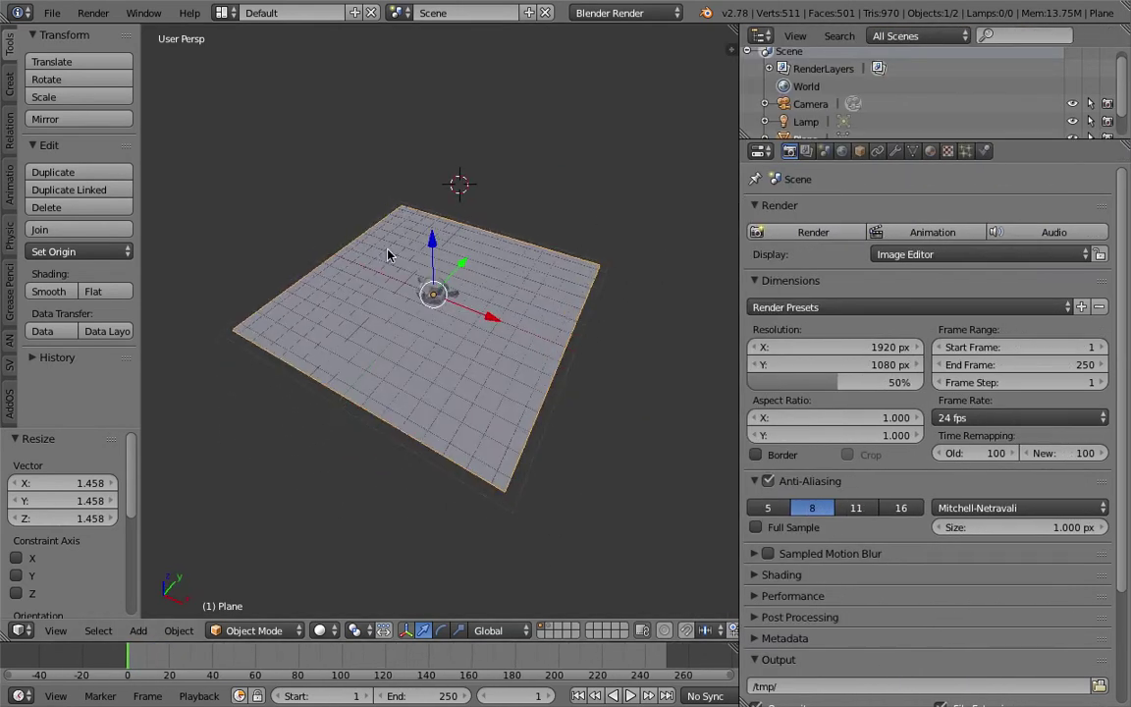
pyautogui.click(966, 151)
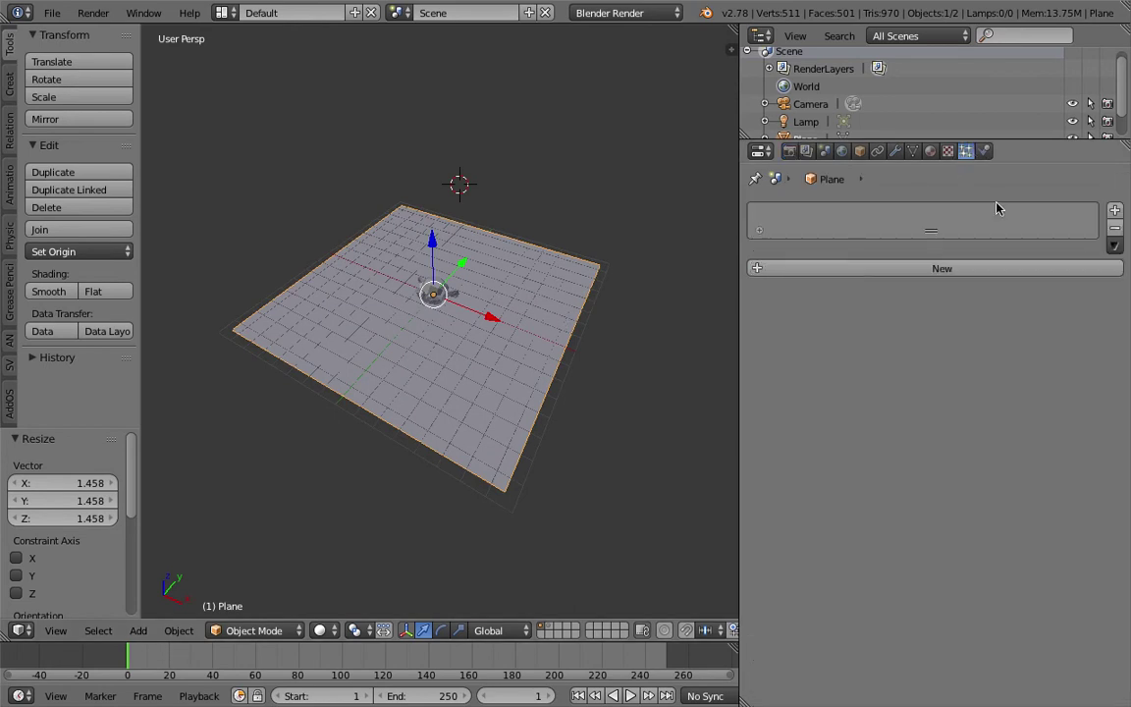
pyautogui.click(972, 269)
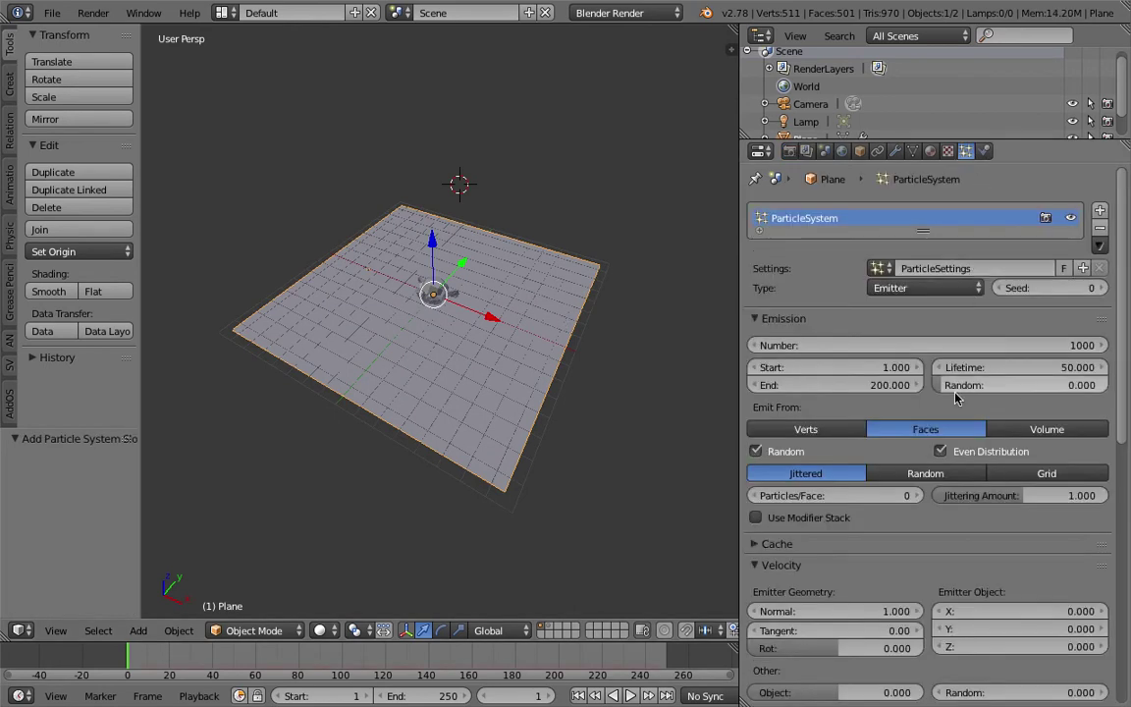
# Step: Set the physics type of the plane's particle system to No
pyautogui.scroll(-4, 923, 405)
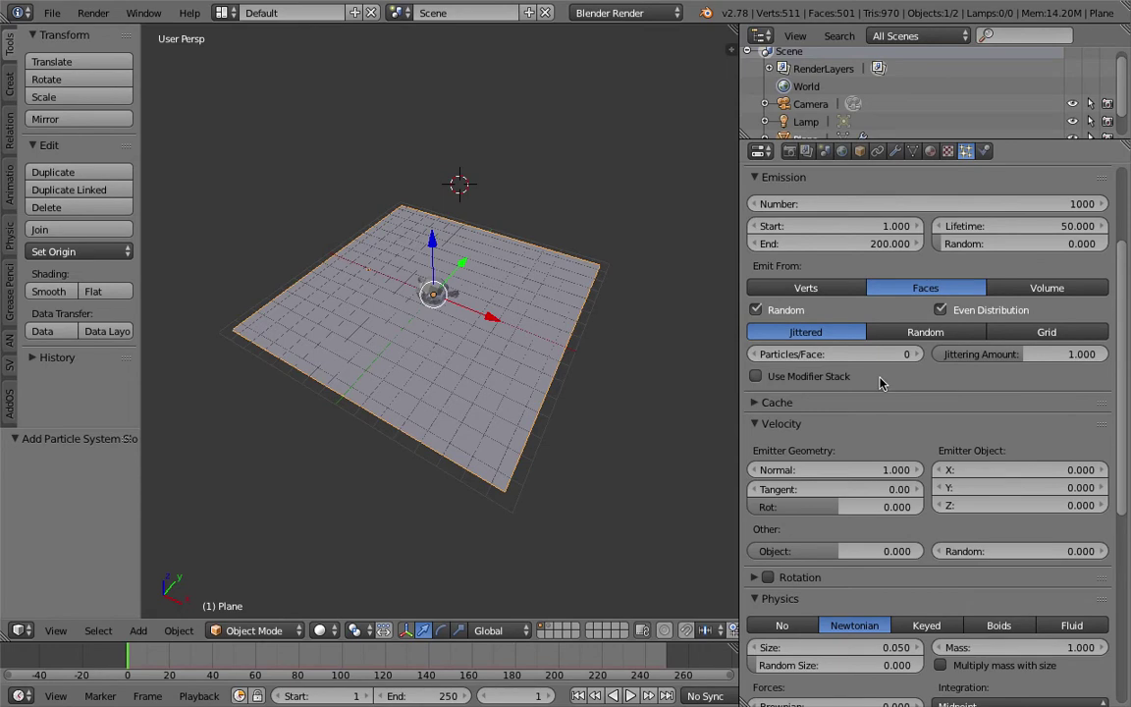
pyautogui.scroll(-3, 880, 382)
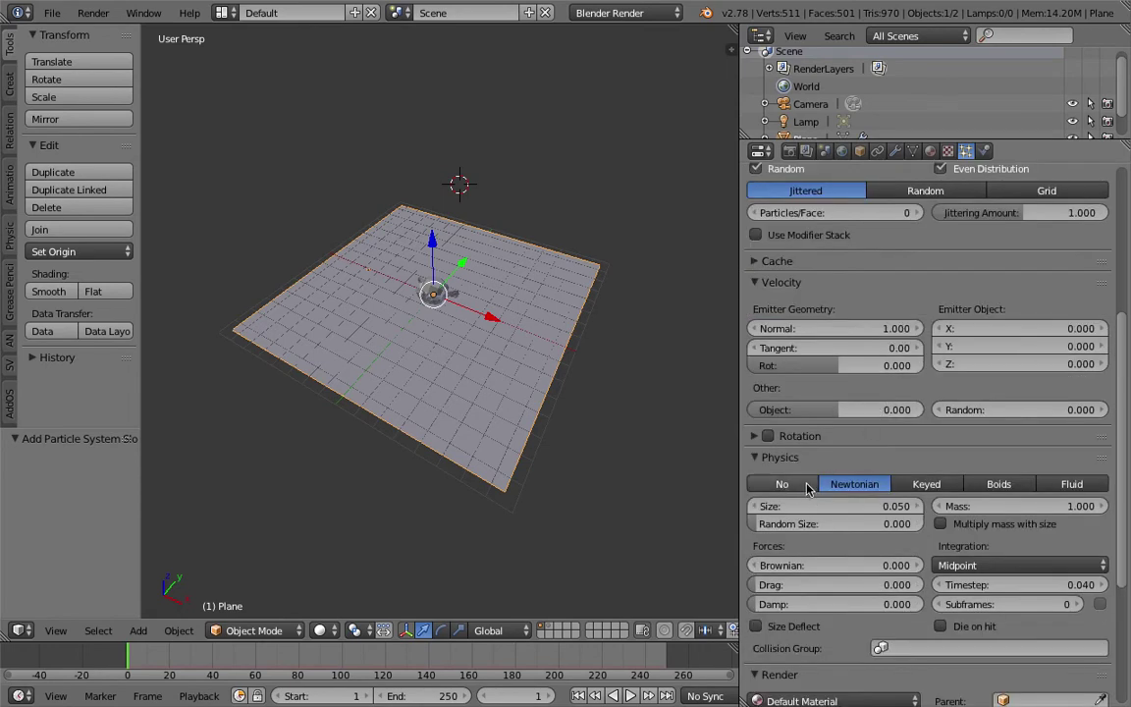
pyautogui.click(803, 490)
pyautogui.scroll(3, 883, 442)
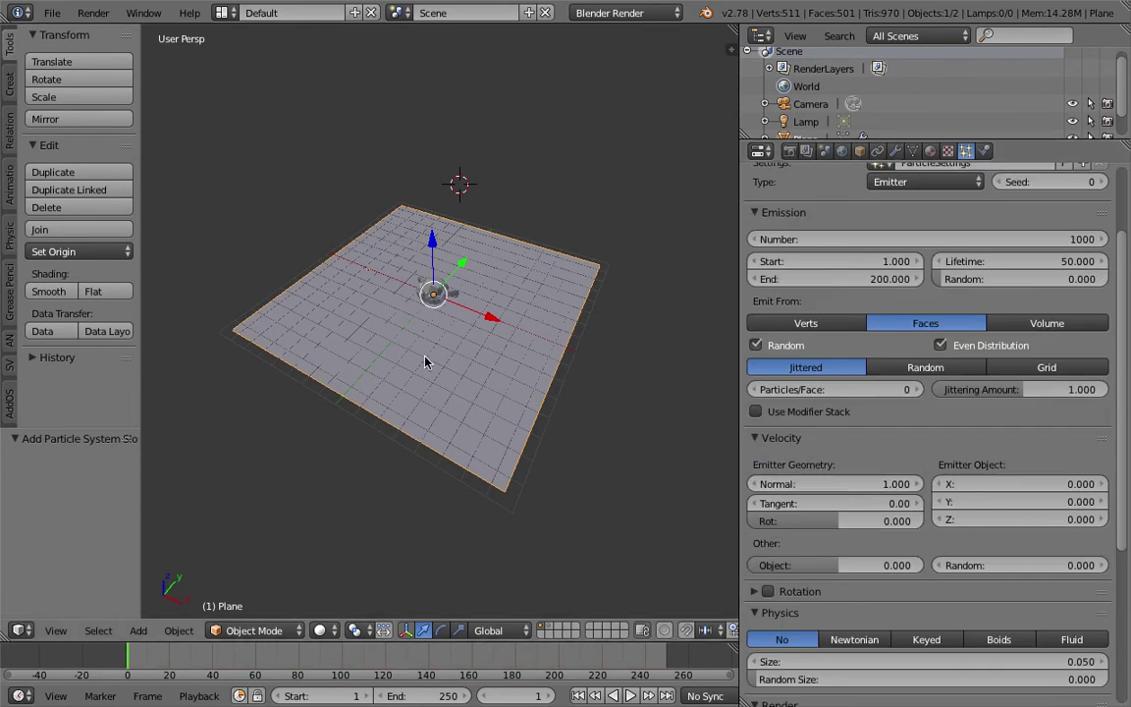
# Step: Switch to wireframe shading and set the plane's particle emission to end at frame 1.000
pyautogui.moveTo(454, 303)
pyautogui.mouseDown(button='middle')
pyautogui.moveTo(463, 318)
pyautogui.moveTo(438, 326)
pyautogui.mouseUp(button='middle')
pyautogui.scroll(2, 462, 318)
pyautogui.press('z')
pyautogui.scroll(-1, 462, 318)
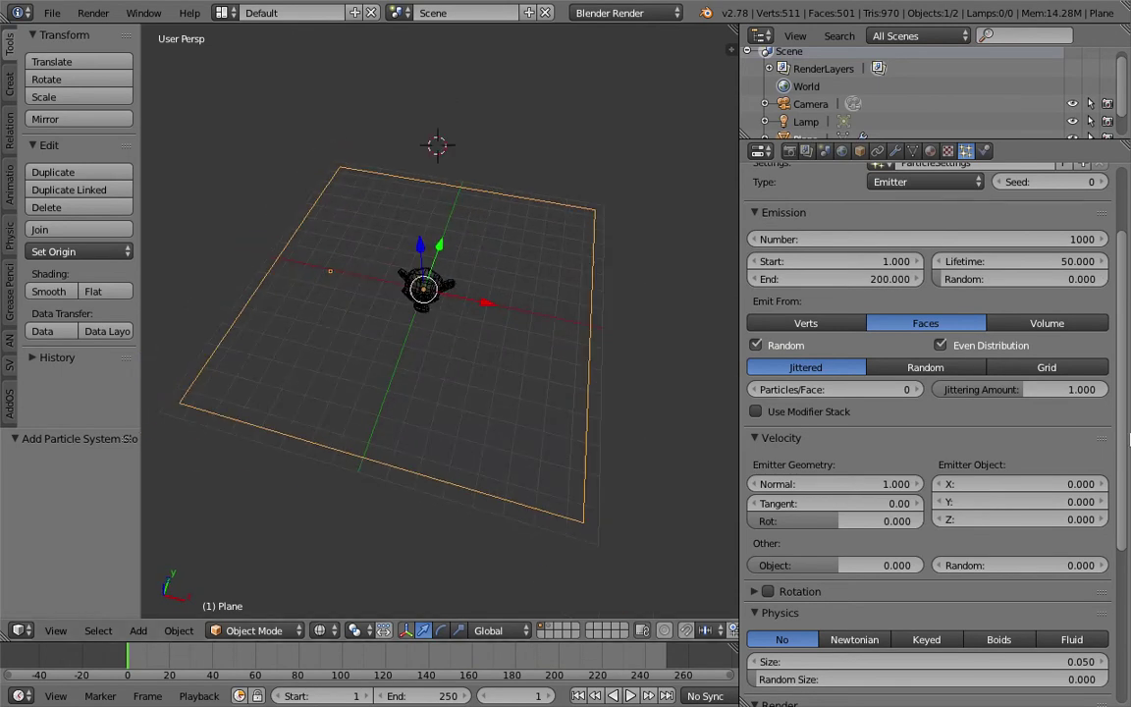
pyautogui.scroll(-5, 883, 442)
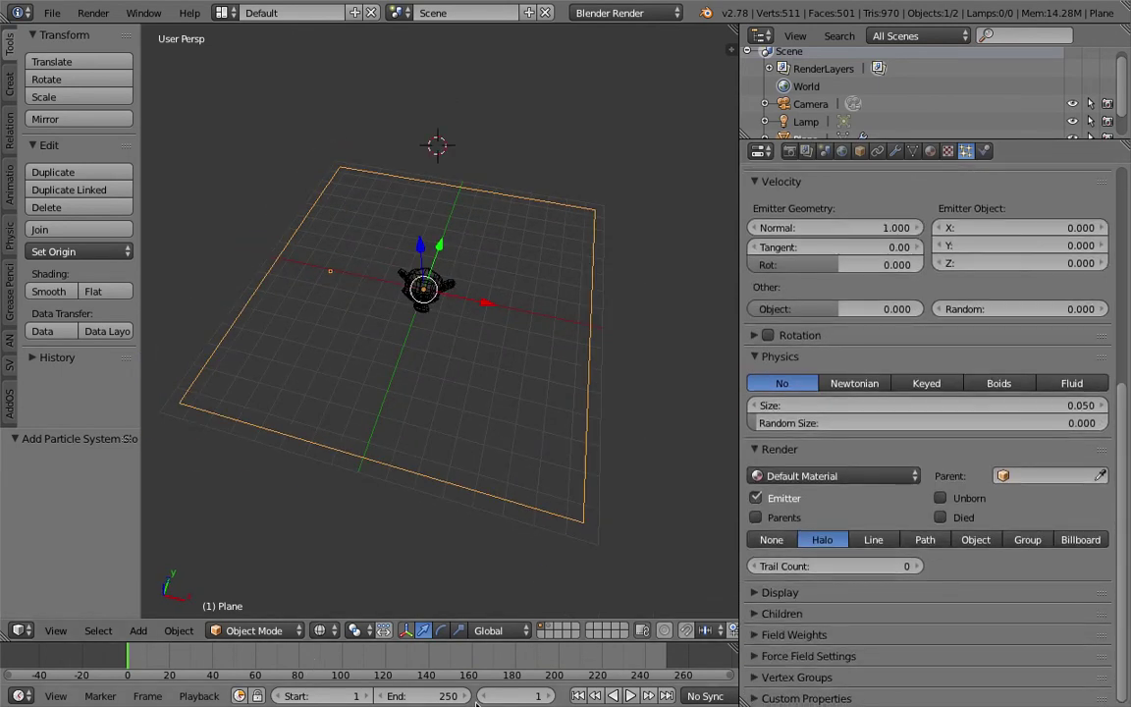
pyautogui.scroll(7, 837, 346)
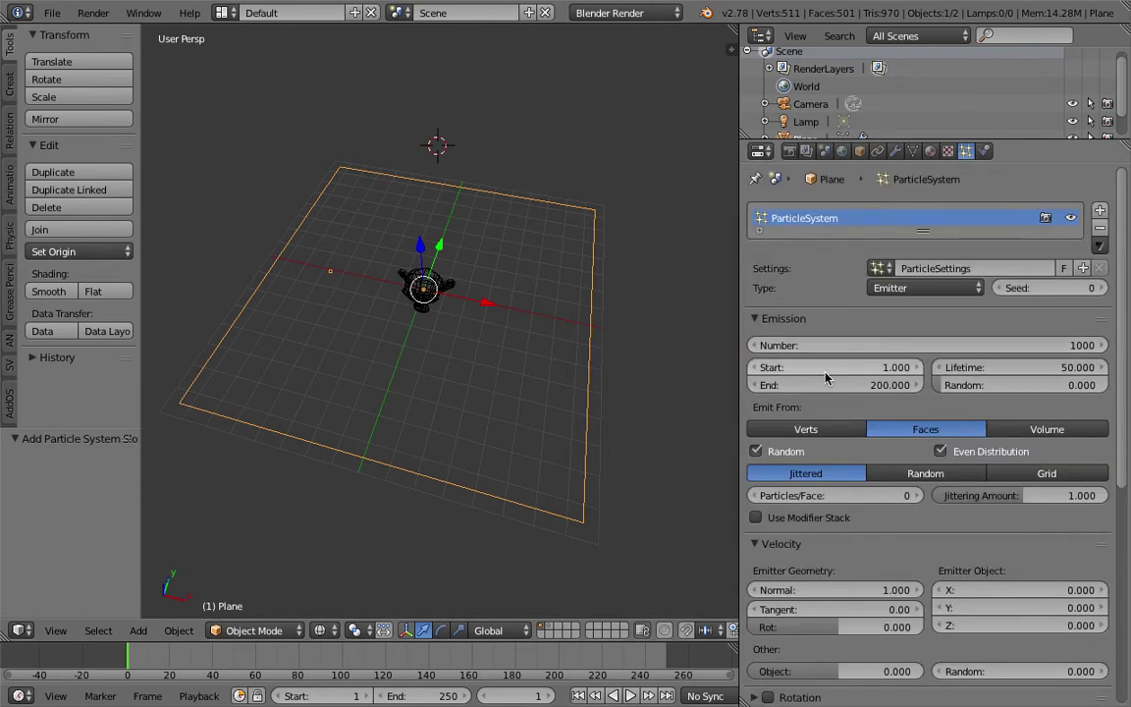
pyautogui.moveTo(884, 369); pyautogui.dragTo(885, 385)
pyautogui.press('Return')
pyautogui.moveTo(461, 324); pyautogui.dragTo(482, 216, button='middle')
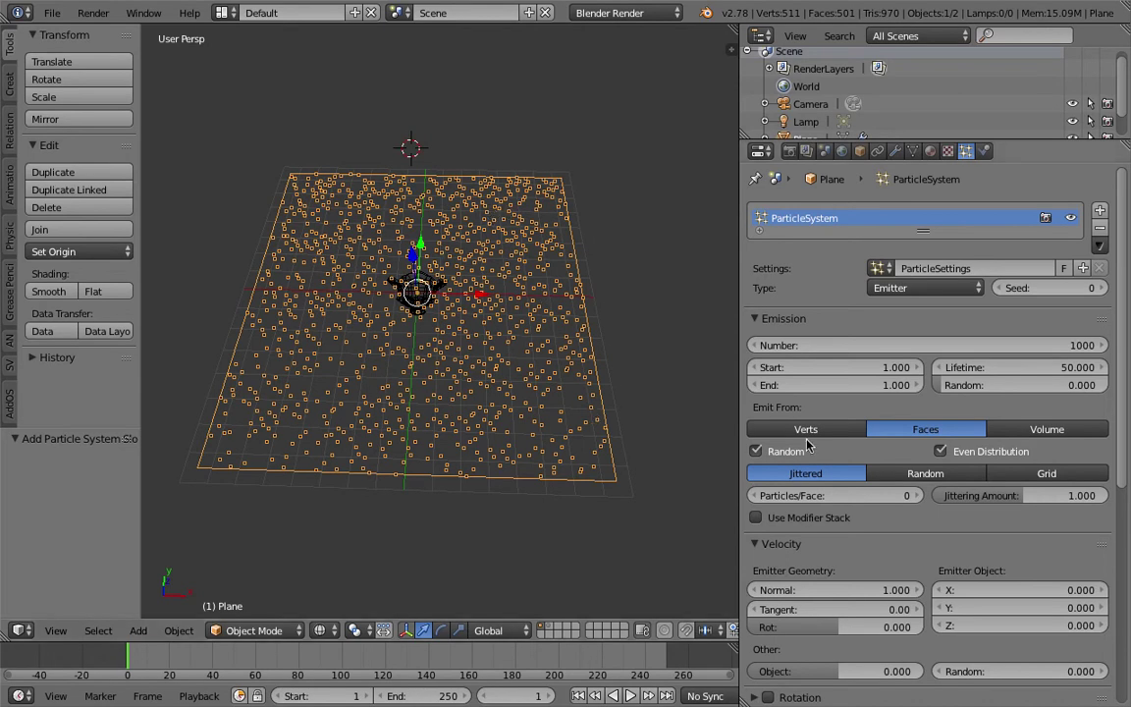
# Step: Reduce the number of emitted particles to 475 and play the animation to check their distribution
pyautogui.moveTo(1058, 352); pyautogui.dragTo(944, 351)
pyautogui.moveTo(165, 665); pyautogui.dragTo(218, 668)
pyautogui.hotkey('alt', 'a')
pyautogui.moveTo(423, 387); pyautogui.dragTo(440, 259, button='middle')
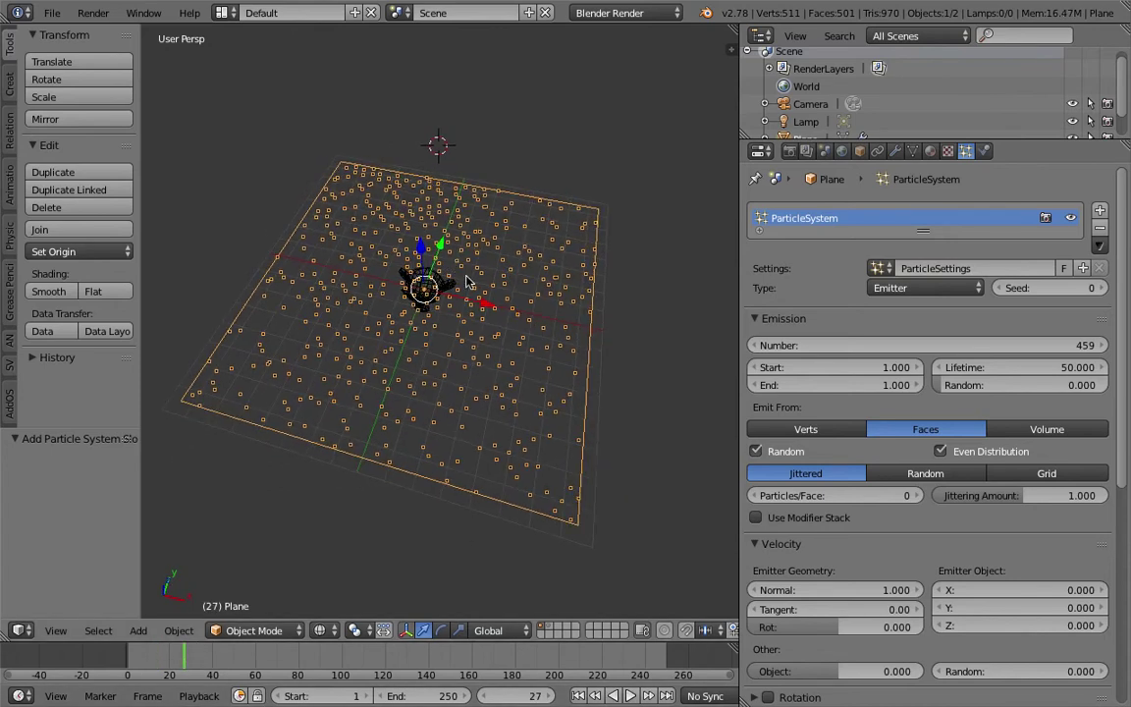
pyautogui.moveTo(876, 345)
pyautogui.mouseDown()
pyautogui.moveTo(918, 344)
pyautogui.moveTo(893, 344)
pyautogui.mouseUp()
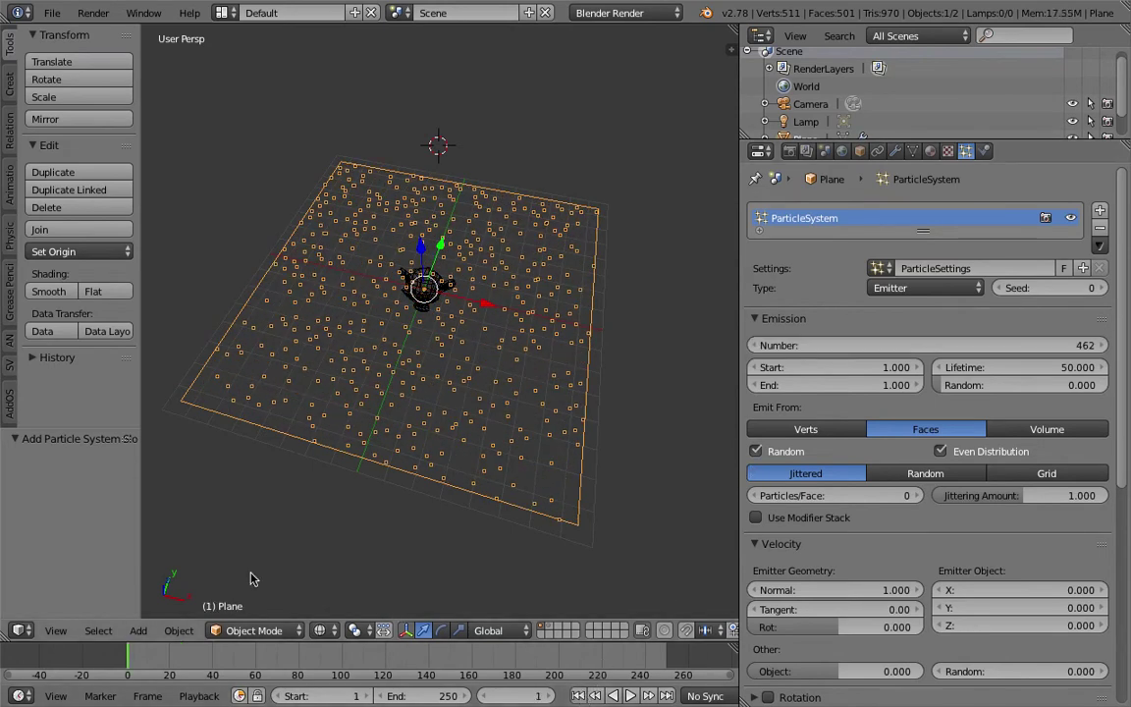
pyautogui.moveTo(251, 579); pyautogui.dragTo(201, 619, button='middle')
pyautogui.moveTo(982, 346); pyautogui.dragTo(994, 345)
pyautogui.moveTo(546, 294)
pyautogui.mouseDown(button='middle')
pyautogui.moveTo(531, 294)
pyautogui.moveTo(564, 283)
pyautogui.mouseUp(button='middle')
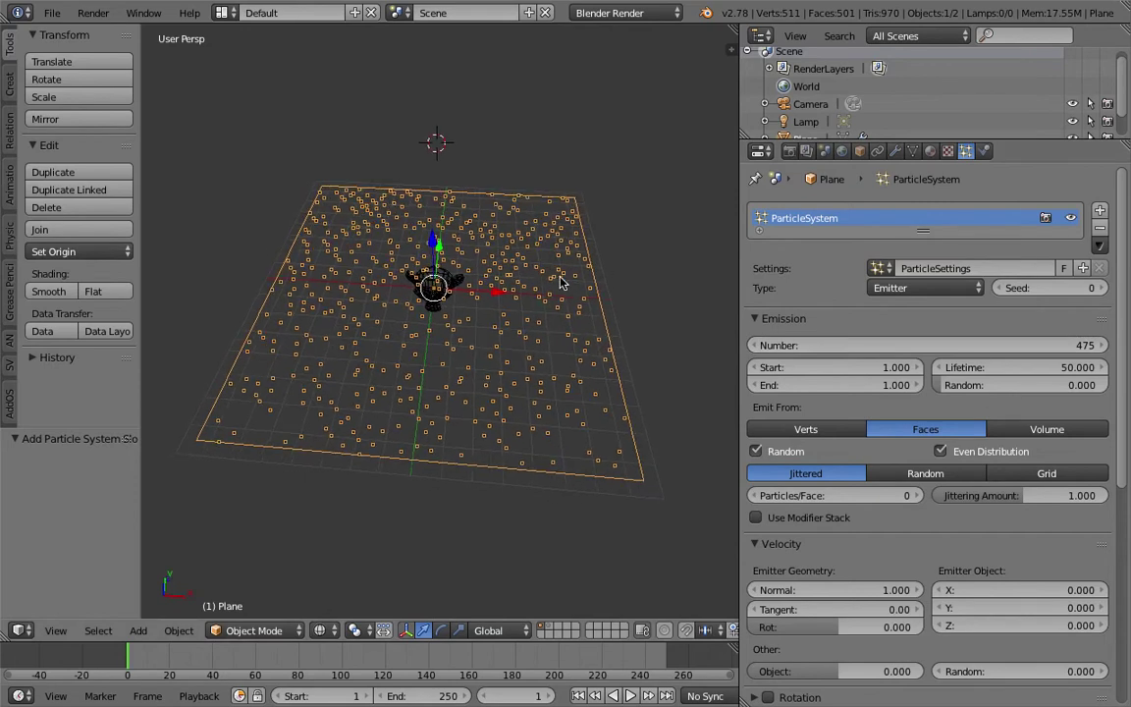
pyautogui.click(900, 344)
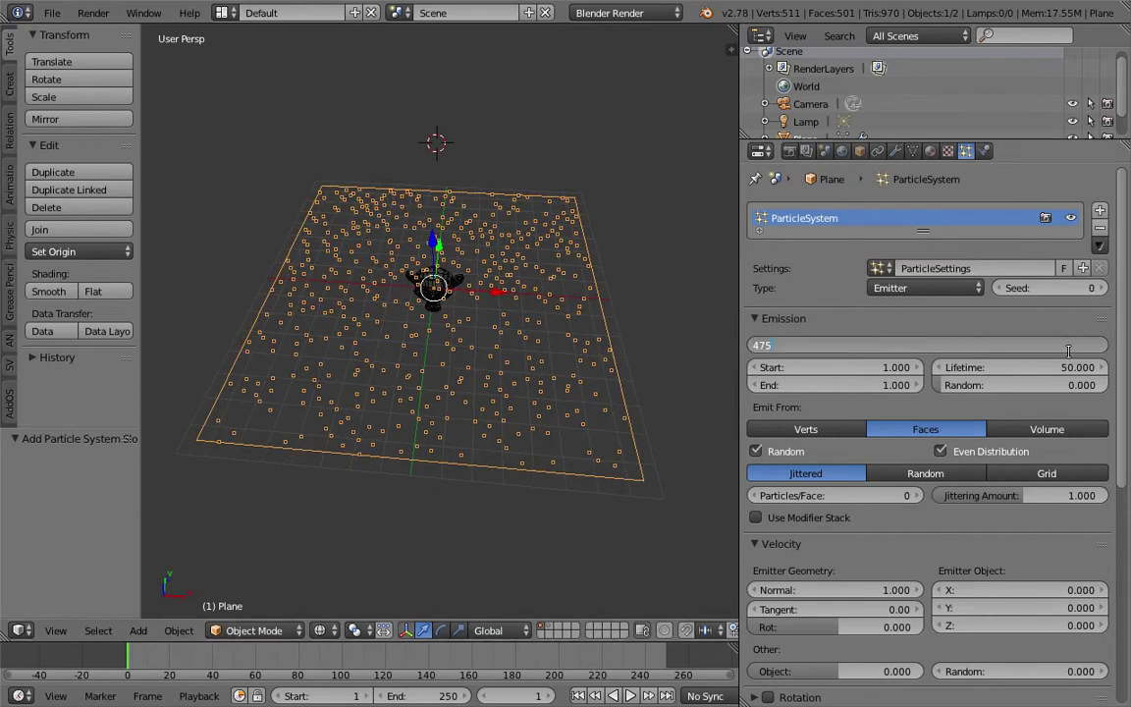
pyautogui.moveTo(525, 368); pyautogui.dragTo(461, 318, button='middle')
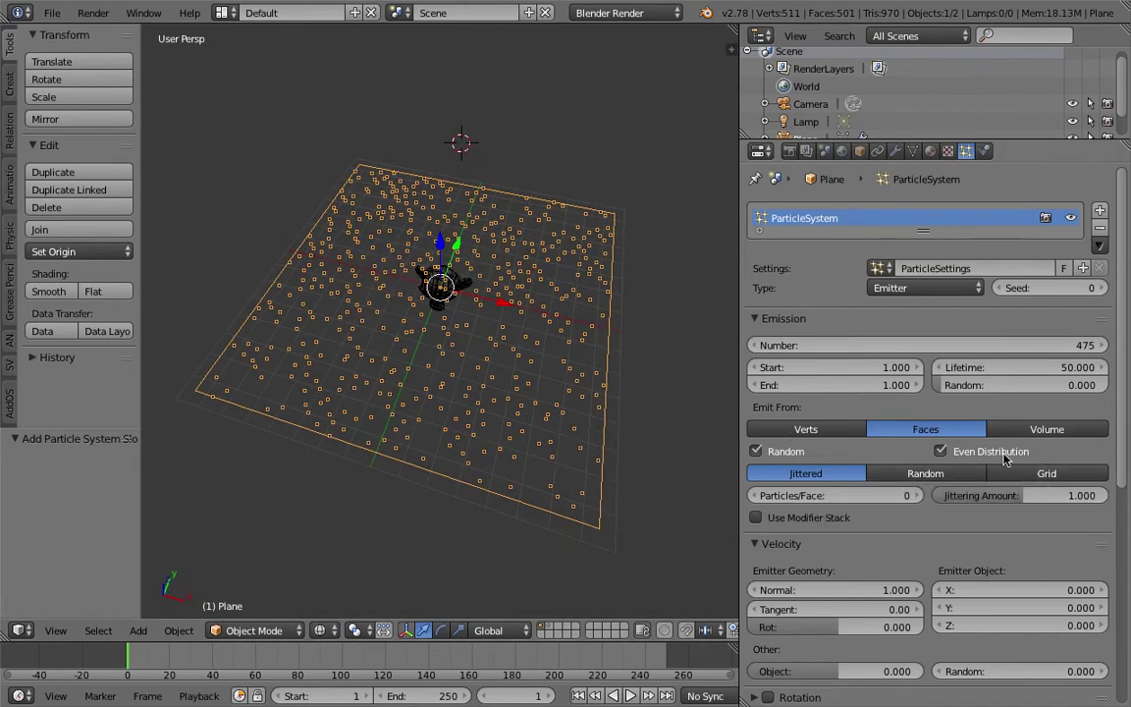
# Step: Compare the Random and Grid particle distributions and settle on Grid with a resolution of 16
pyautogui.click(1035, 474)
pyautogui.moveTo(731, 371); pyautogui.dragTo(687, 378, button='middle')
pyautogui.click(961, 474)
pyautogui.click(1032, 478)
pyautogui.moveTo(611, 396); pyautogui.dragTo(604, 413, button='middle')
pyautogui.moveTo(834, 496); pyautogui.dragTo(847, 496)
pyautogui.moveTo(521, 416)
pyautogui.mouseDown(button='middle')
pyautogui.moveTo(374, 275)
pyautogui.moveTo(530, 424)
pyautogui.mouseUp(button='middle')
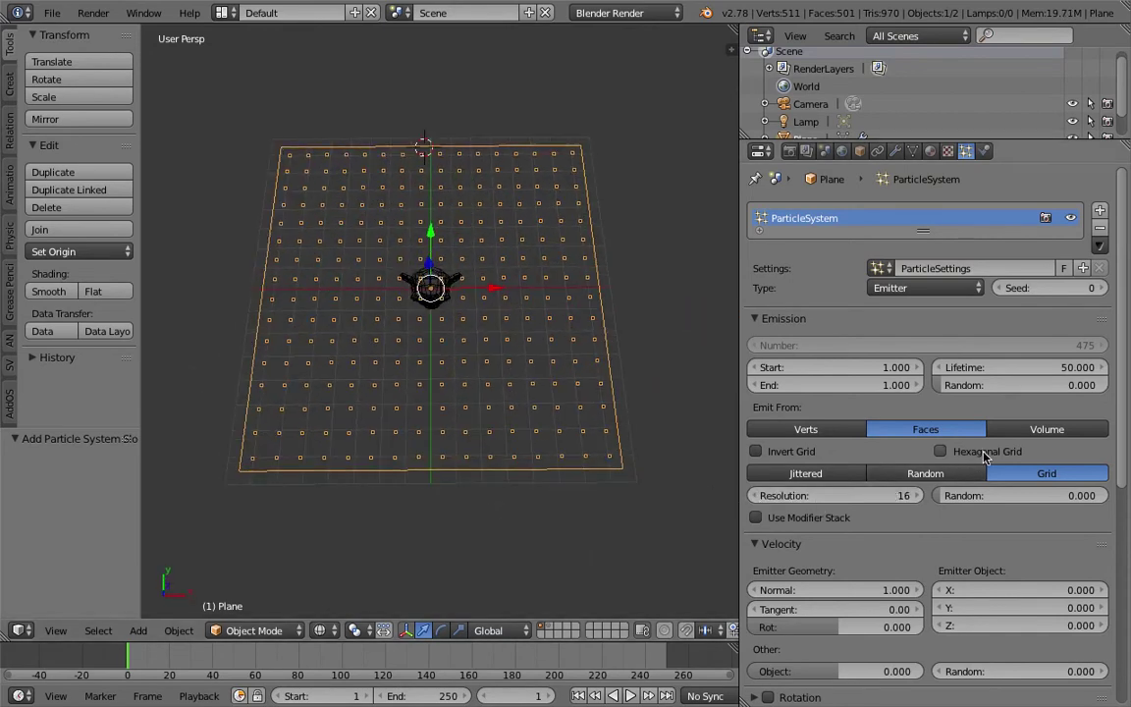
# Step: Enable Hexagonal Grid for the particle distribution and set the grid resolution to 9
pyautogui.moveTo(494, 353)
pyautogui.mouseDown(button='middle')
pyautogui.moveTo(488, 382)
pyautogui.moveTo(497, 363)
pyautogui.mouseUp(button='middle')
pyautogui.scroll(2, 489, 381)
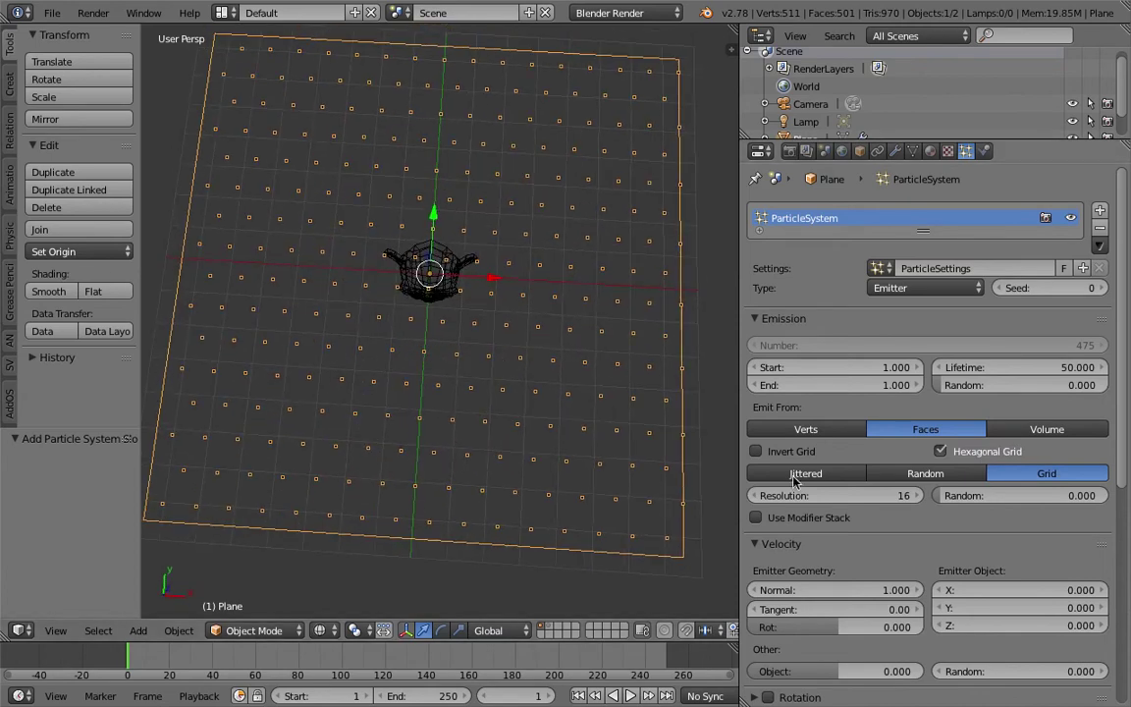
pyautogui.scroll(-1, 557, 392)
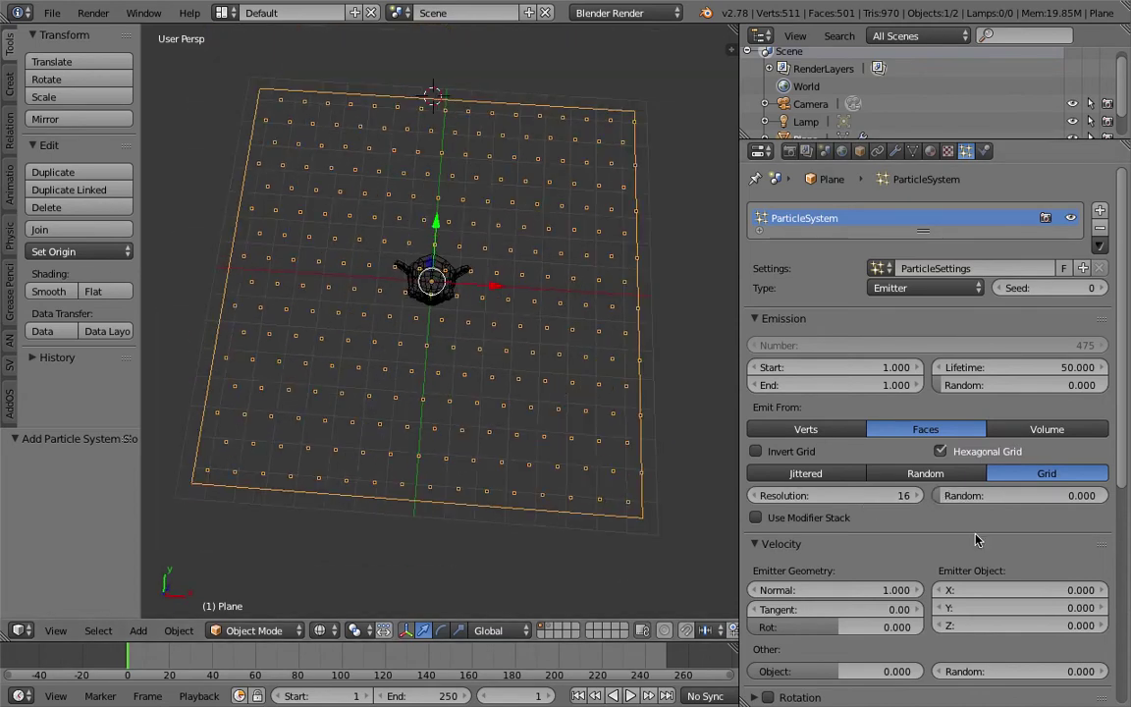
pyautogui.moveTo(586, 403); pyautogui.dragTo(262, 345, button='middle')
pyautogui.moveTo(506, 472); pyautogui.dragTo(566, 422, button='middle')
pyautogui.moveTo(337, 274); pyautogui.dragTo(465, 377, button='middle')
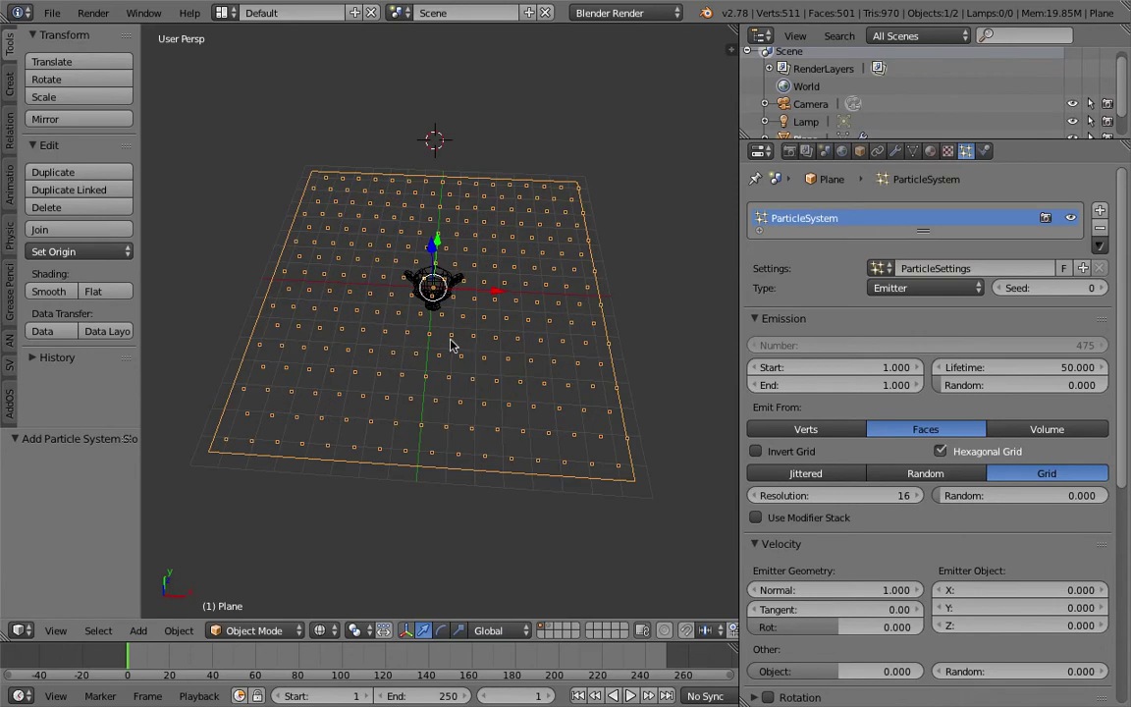
pyautogui.moveTo(788, 495); pyautogui.dragTo(766, 494)
pyautogui.moveTo(466, 393); pyautogui.dragTo(512, 422, button='middle')
# Step: Show the scene from the top in orthographic projection and save the file over the existing one
pyautogui.click(58, 631)
pyautogui.click(93, 556)
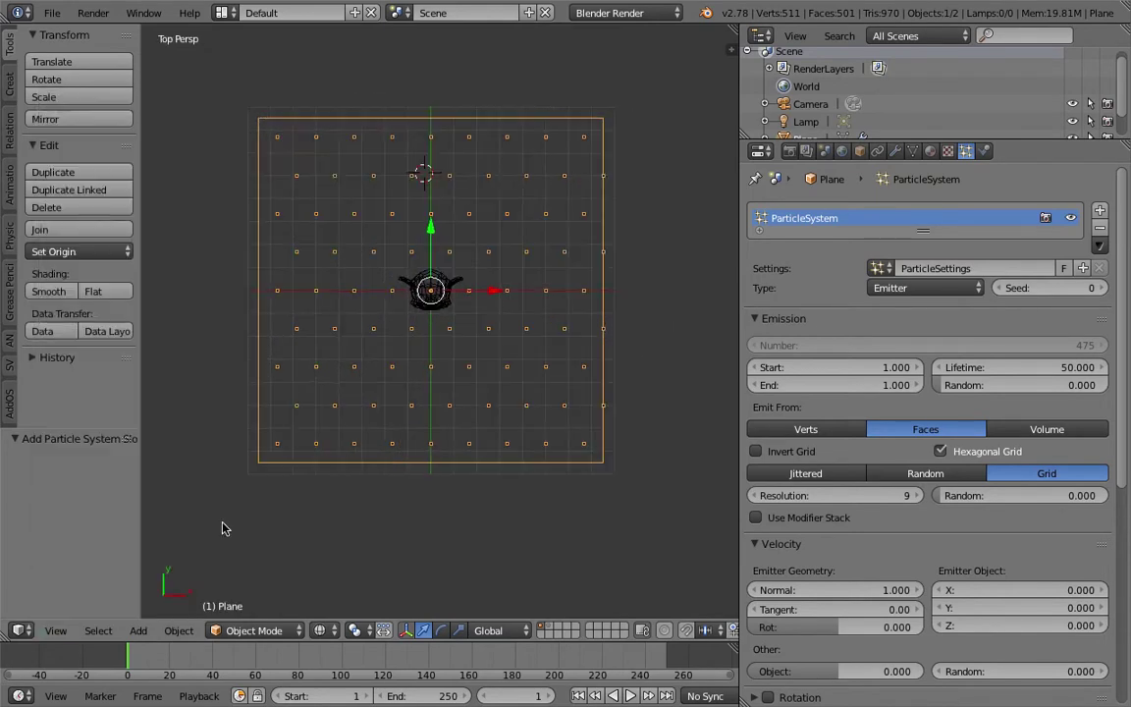
pyautogui.click(54, 630)
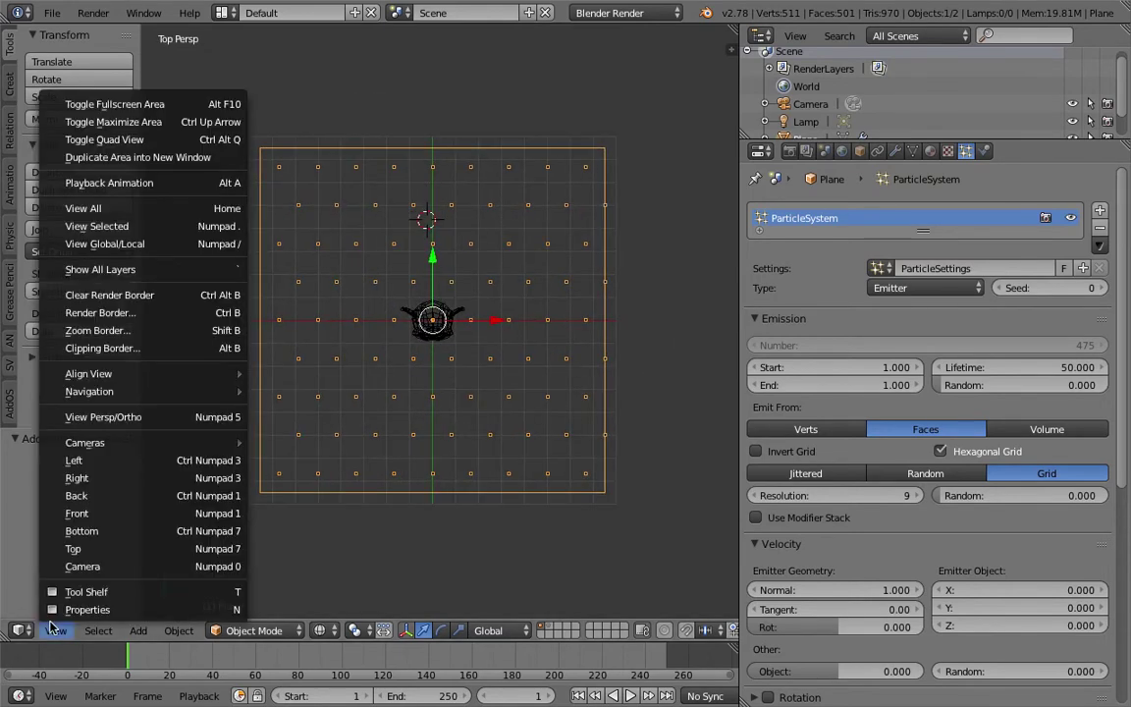
pyautogui.click(116, 417)
pyautogui.scroll(2, 401, 206)
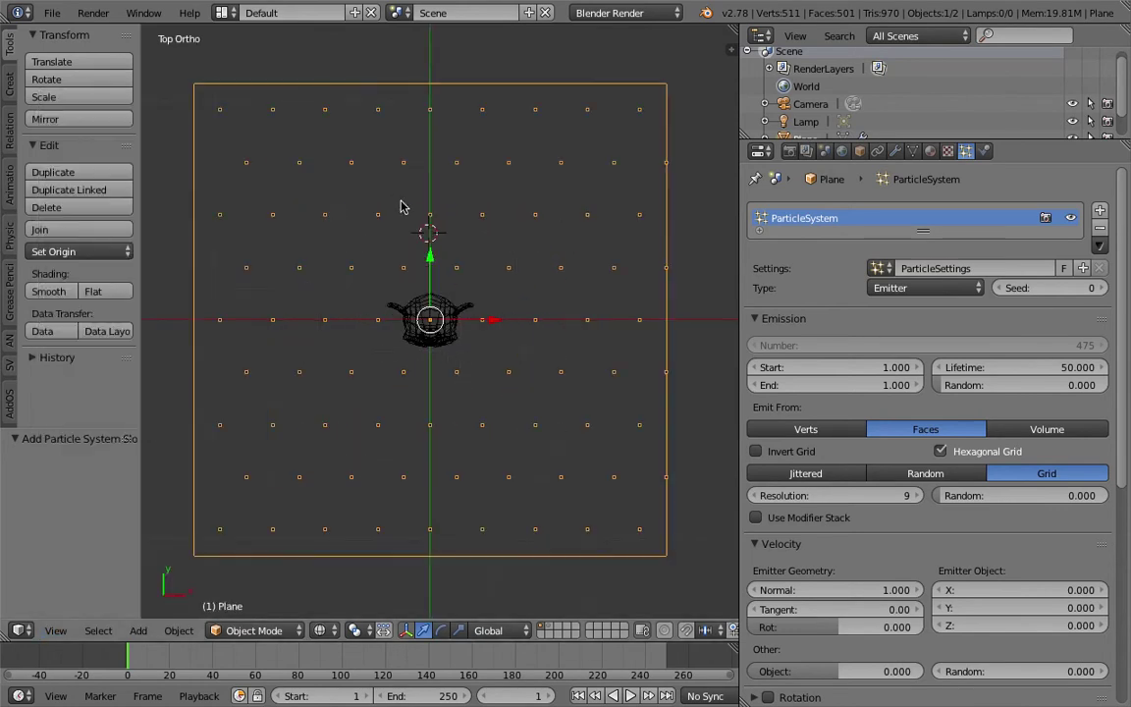
pyautogui.hotkey('ctrl', 's')
pyautogui.click(479, 316)
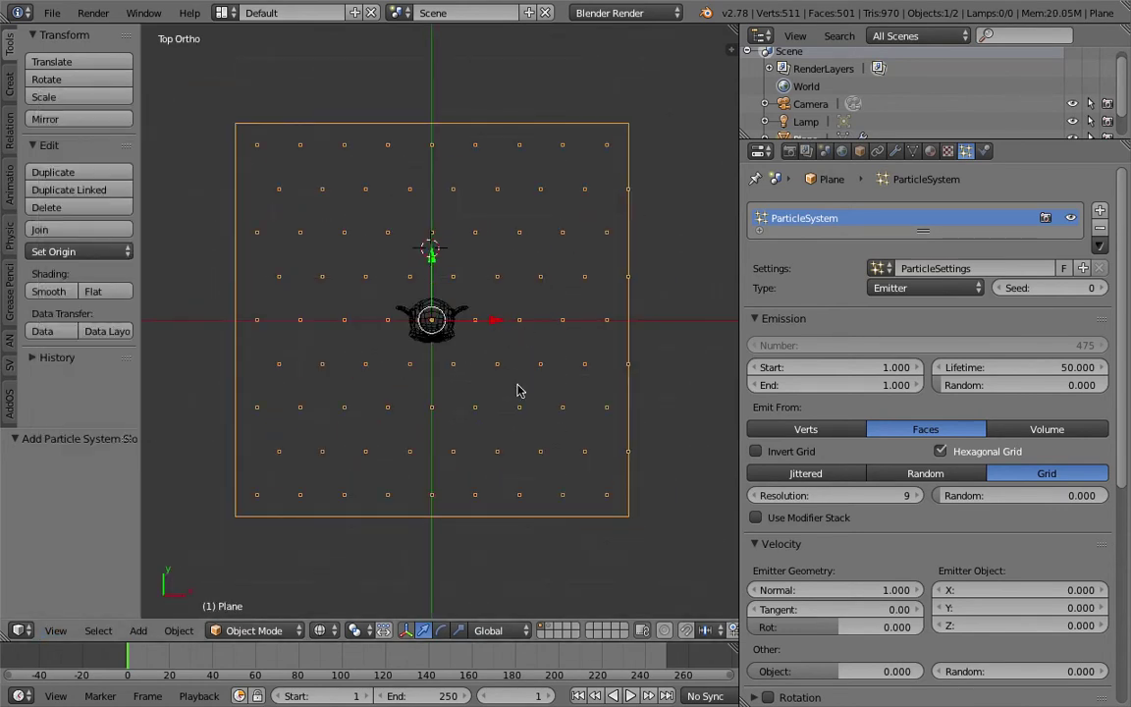
# Step: Select the monkey head at the centre of the plane and scale it down to about 0.571
pyautogui.moveTo(527, 331); pyautogui.dragTo(447, 289, button='middle')
pyautogui.scroll(2, 474, 315)
pyautogui.moveTo(483, 351)
pyautogui.mouseDown(button='middle')
pyautogui.moveTo(476, 342)
pyautogui.moveTo(519, 343)
pyautogui.moveTo(559, 314)
pyautogui.mouseUp(button='middle')
pyautogui.press('z')
pyautogui.press('z')
pyautogui.rightClick(523, 315)
pyautogui.rightClick(621, 299)
pyautogui.moveTo(628, 304); pyautogui.dragTo(638, 297, button='middle')
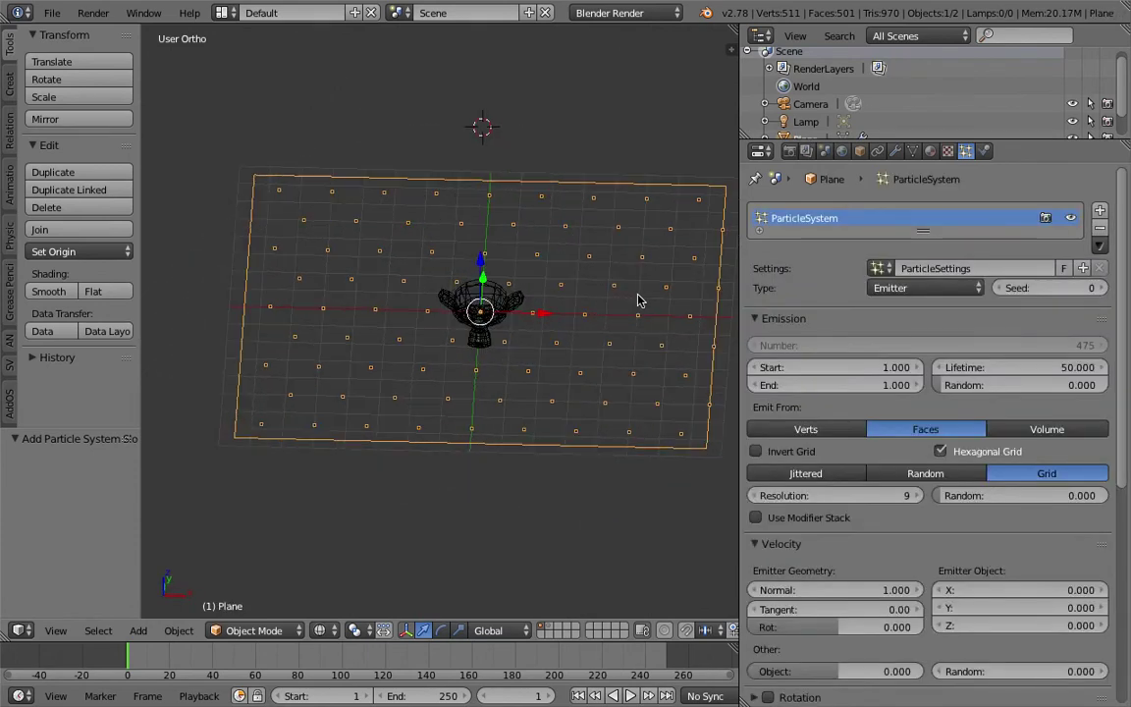
pyautogui.rightClick(518, 301)
pyautogui.moveTo(517, 300); pyautogui.dragTo(545, 309, button='middle')
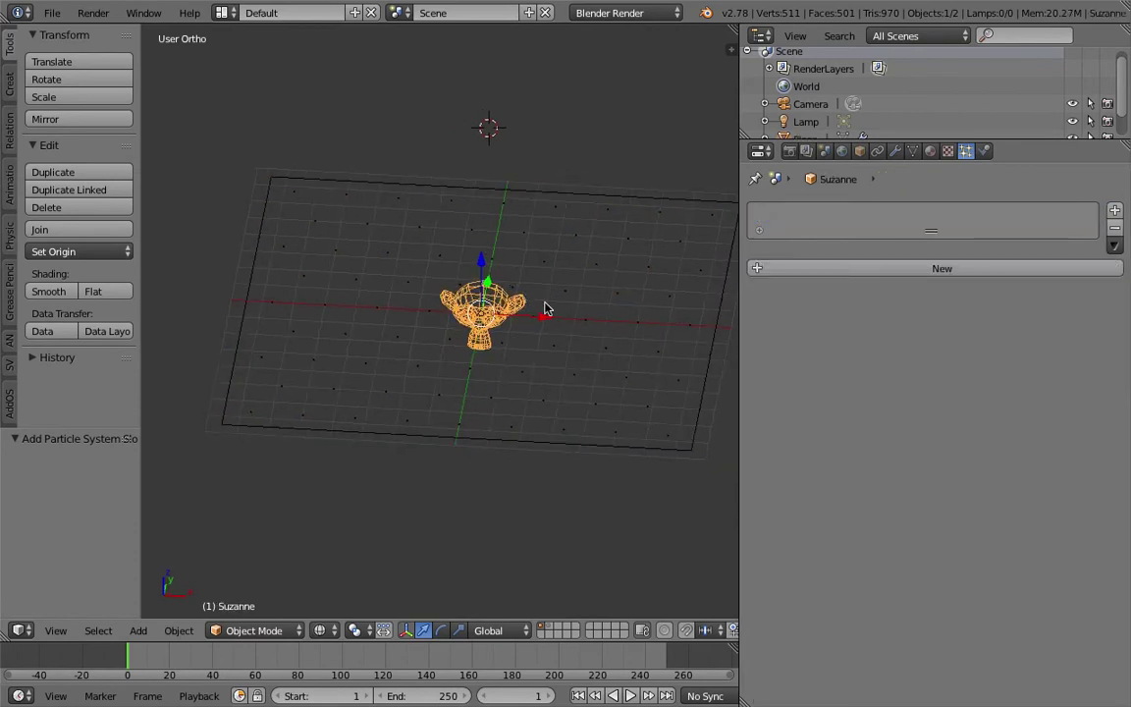
pyautogui.press('s')
pyautogui.click(550, 343)
# Step: Move the monkey head away from the centre by about X -0.510, Y 1.885, Z 3.105 and save the file
pyautogui.press('g')
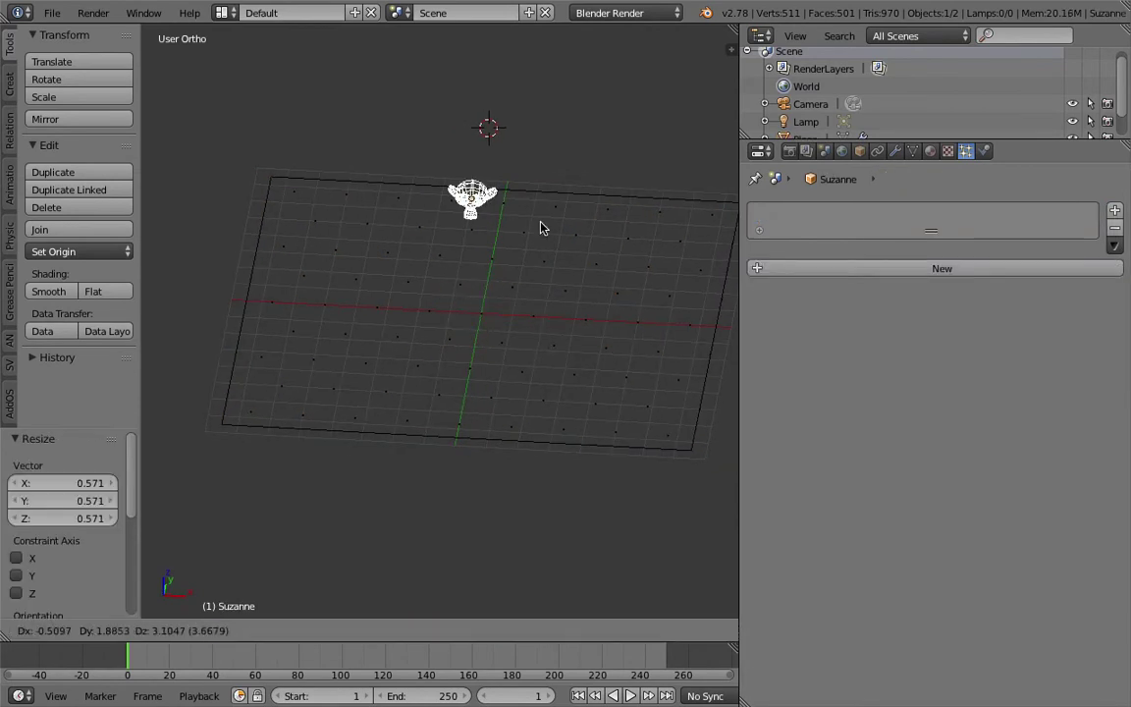
pyautogui.click(543, 226)
pyautogui.press('z')
pyautogui.moveTo(552, 260); pyautogui.dragTo(481, 230, button='middle')
pyautogui.moveTo(582, 263); pyautogui.dragTo(591, 280, button='middle')
pyautogui.moveTo(464, 352); pyautogui.dragTo(492, 363, button='middle')
pyautogui.hotkey('ctrl', 's')
pyautogui.click(488, 363)
pyautogui.press('z')
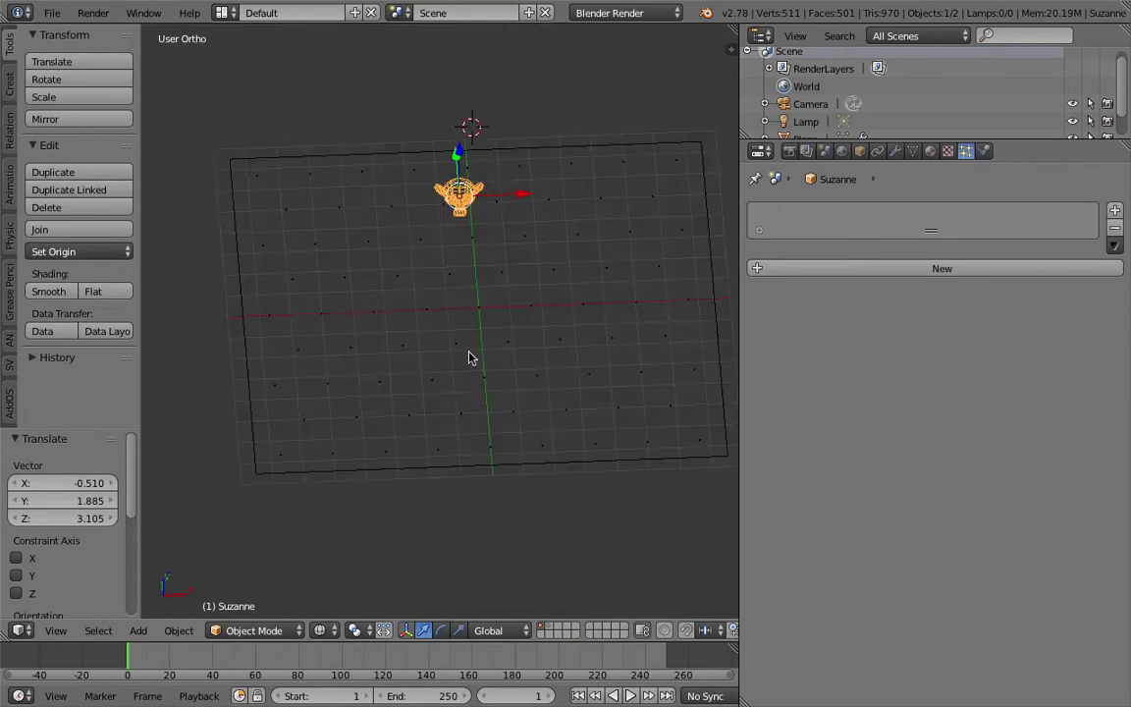
pyautogui.moveTo(435, 397); pyautogui.dragTo(490, 380, button='middle')
pyautogui.hotkey('ctrl', 's')
pyautogui.click(456, 373)
# Step: Select the plane and render its particles as Object, with Suzanne as the Dupli Object
pyautogui.rightClick(543, 356)
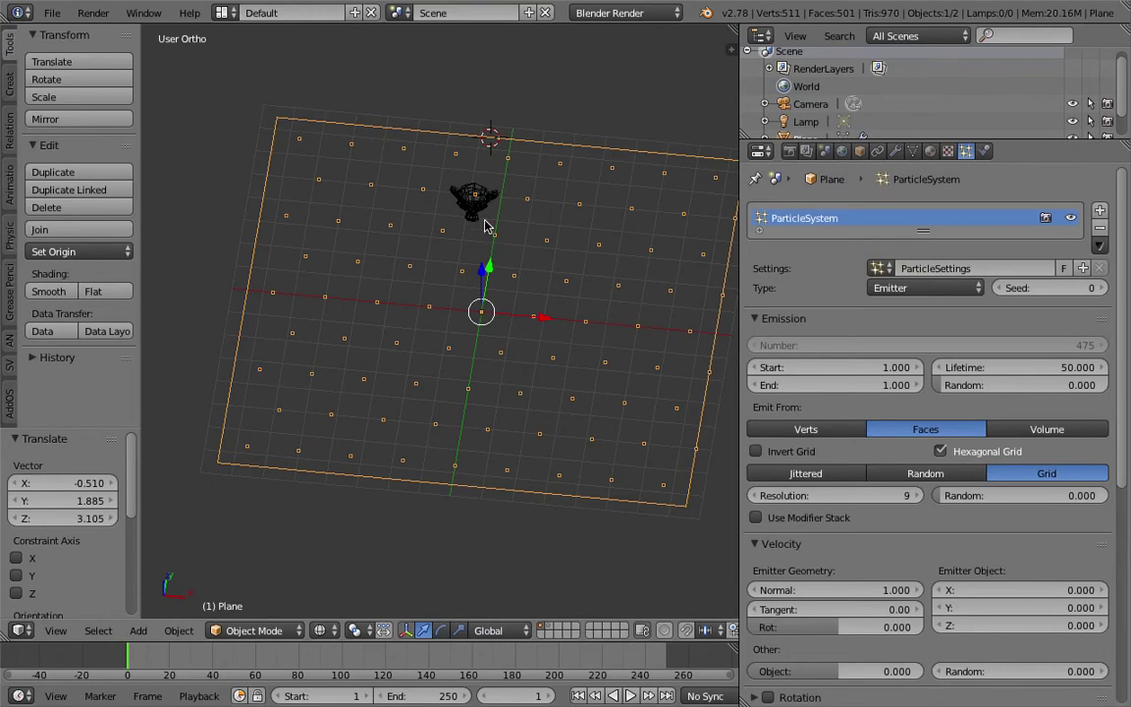
pyautogui.rightClick(484, 224)
pyautogui.rightClick(538, 317)
pyautogui.scroll(-8, 922, 412)
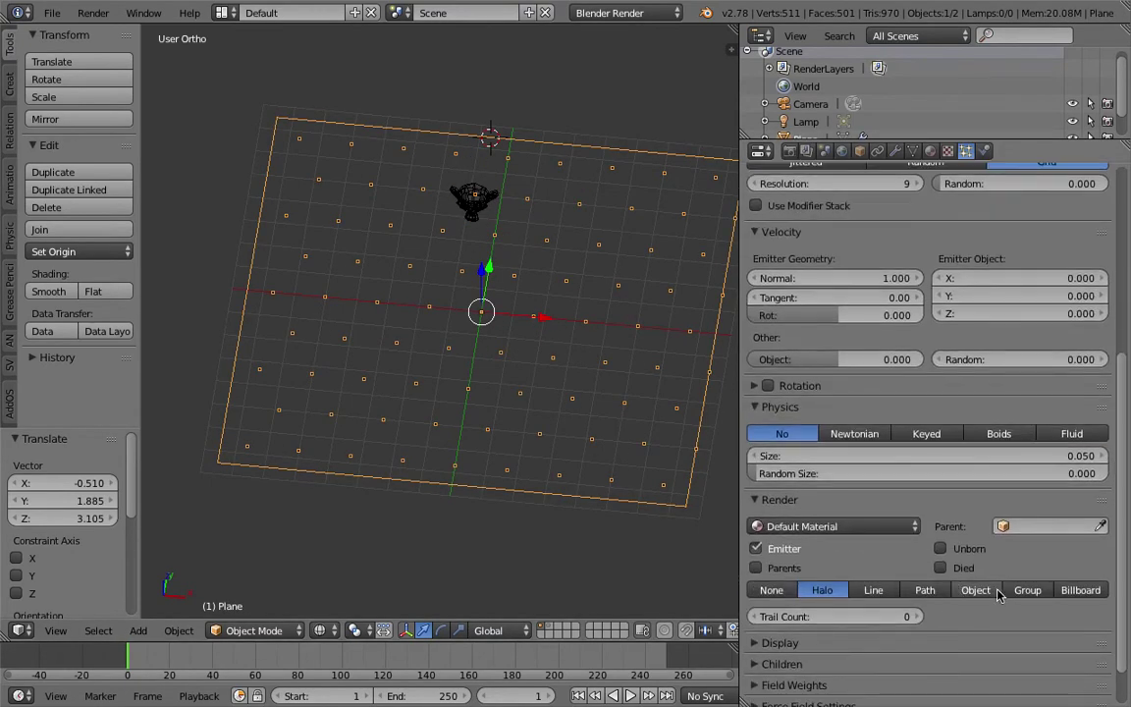
pyautogui.scroll(-2, 987, 594)
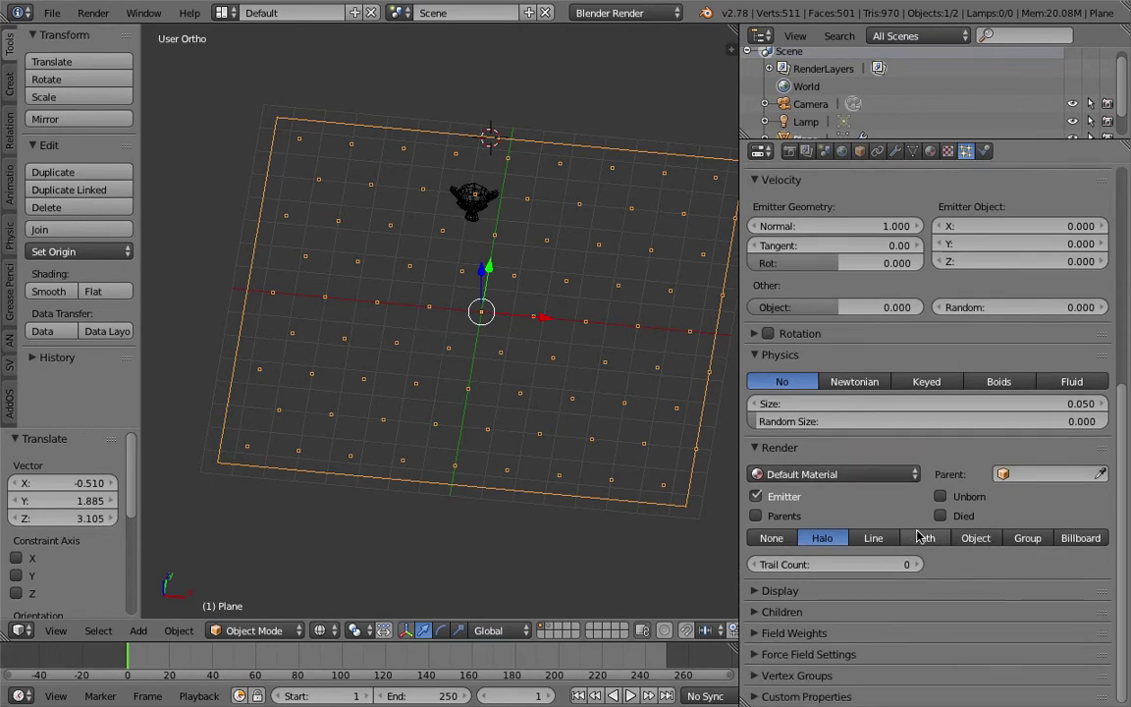
pyautogui.click(970, 539)
pyautogui.click(931, 558)
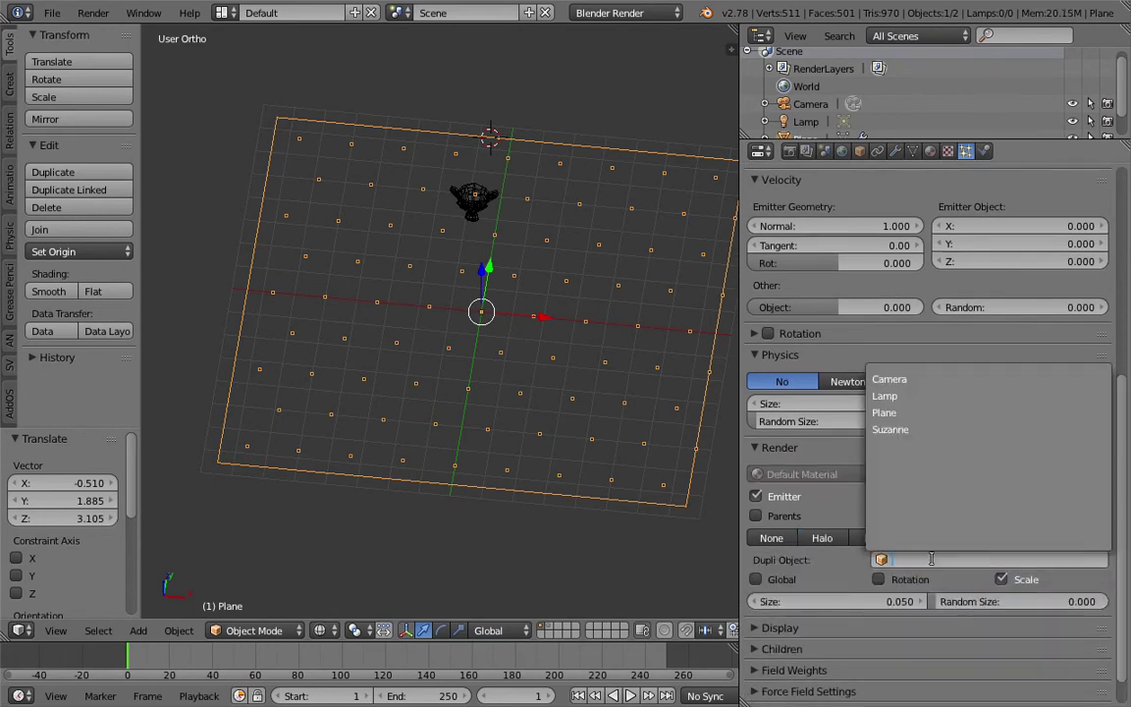
pyautogui.click(917, 430)
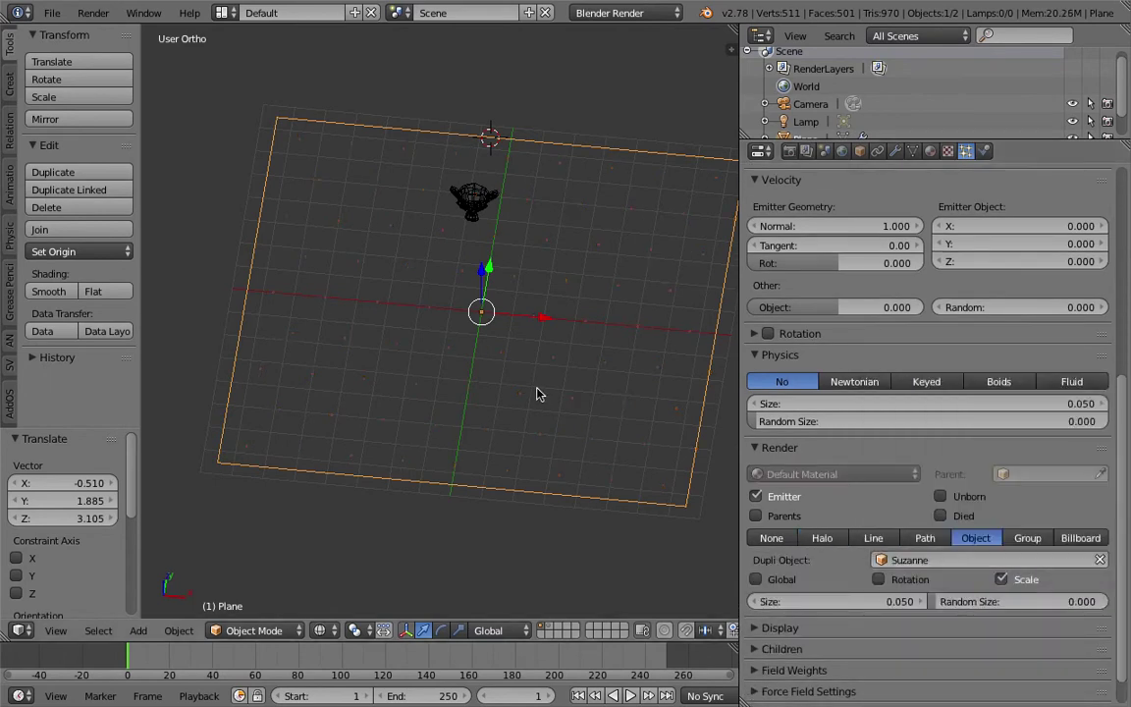
# Step: Set the size of the scattered Suzanne particles to 1
pyautogui.scroll(6, 525, 424)
pyautogui.scroll(-6, 521, 483)
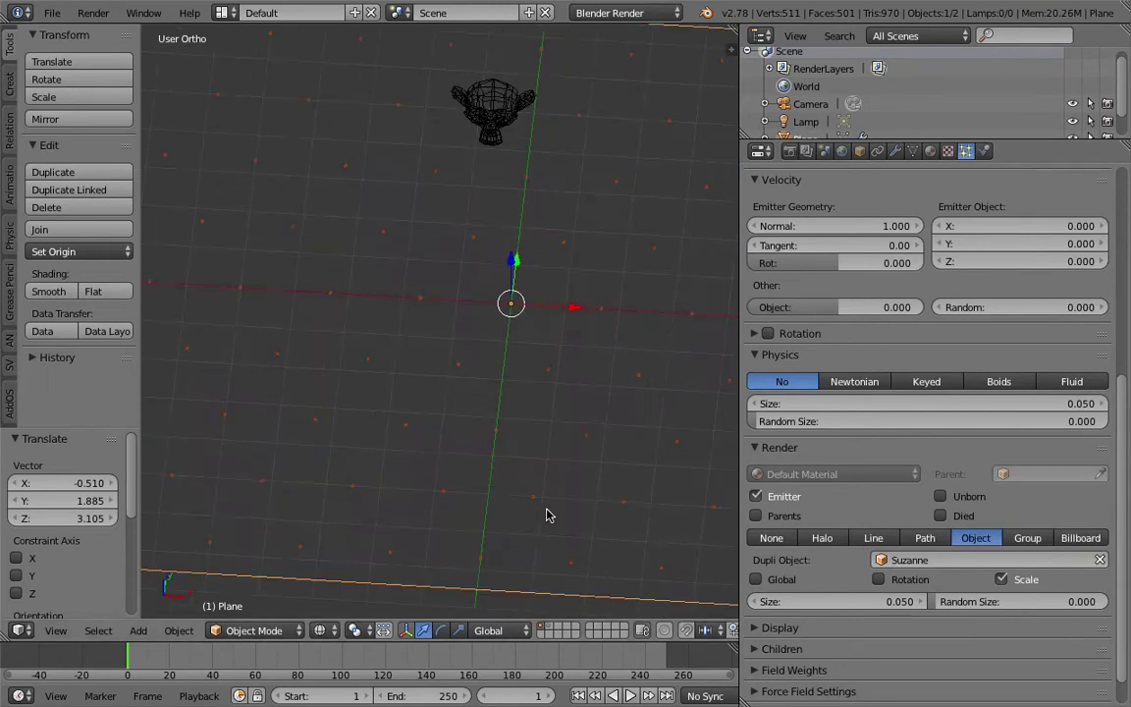
pyautogui.scroll(2, 548, 449)
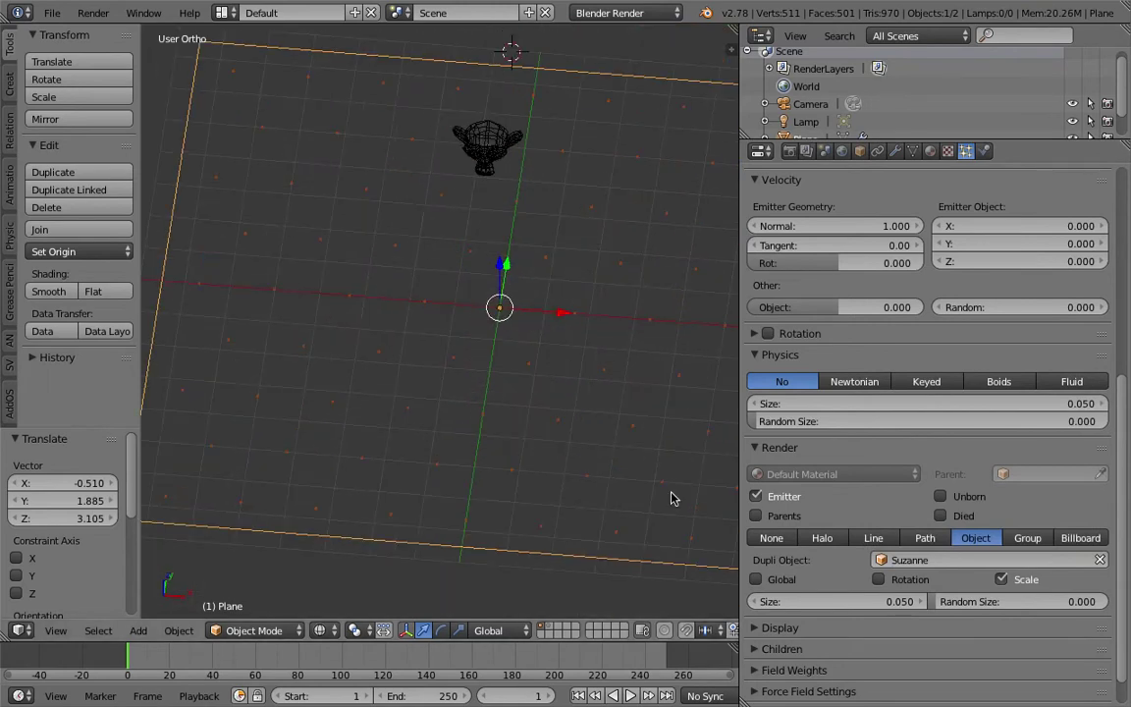
pyautogui.moveTo(829, 605); pyautogui.dragTo(903, 605)
pyautogui.click(830, 605)
pyautogui.write('1')
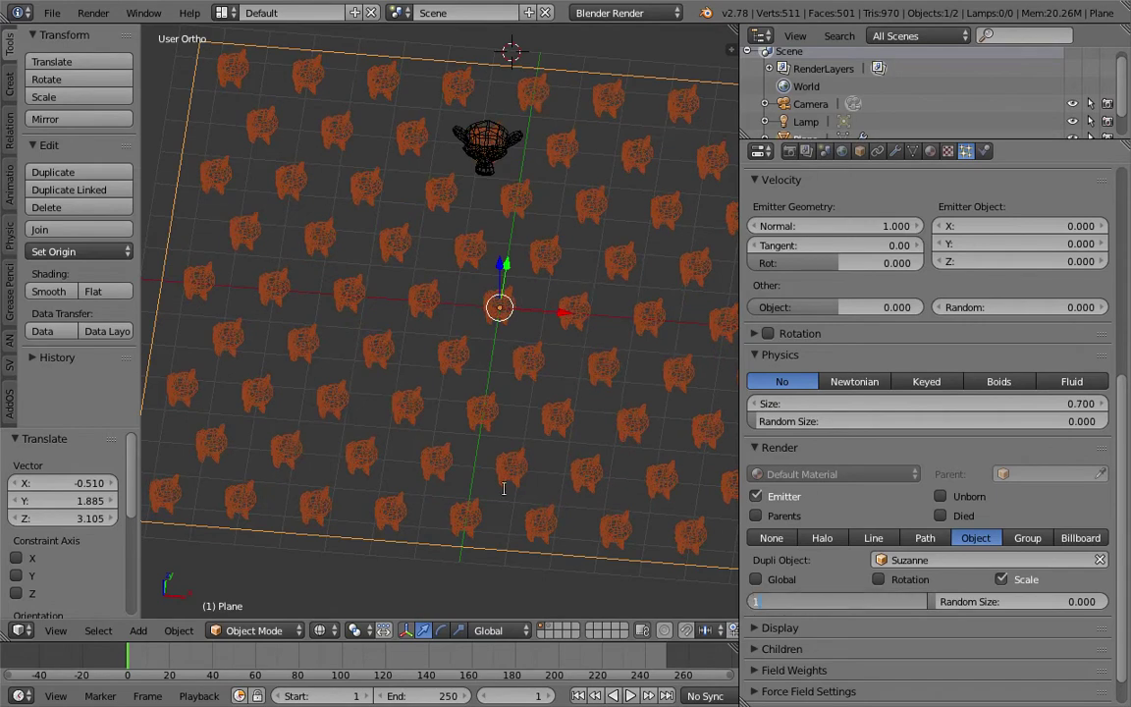
pyautogui.press('Return')
pyautogui.moveTo(506, 444); pyautogui.dragTo(574, 447, button='middle')
pyautogui.scroll(-2, 573, 447)
# Step: Raise the particles' random size to about 0.703 and switch to solid shading
pyautogui.moveTo(1003, 600)
pyautogui.mouseDown()
pyautogui.moveTo(1089, 601)
pyautogui.moveTo(1056, 601)
pyautogui.mouseUp()
pyautogui.moveTo(499, 371)
pyautogui.mouseDown(button='middle')
pyautogui.moveTo(551, 321)
pyautogui.moveTo(581, 324)
pyautogui.moveTo(448, 335)
pyautogui.moveTo(461, 324)
pyautogui.moveTo(504, 348)
pyautogui.moveTo(466, 333)
pyautogui.moveTo(476, 302)
pyautogui.mouseUp(button='middle')
pyautogui.press('z')
pyautogui.scroll(2, 479, 305)
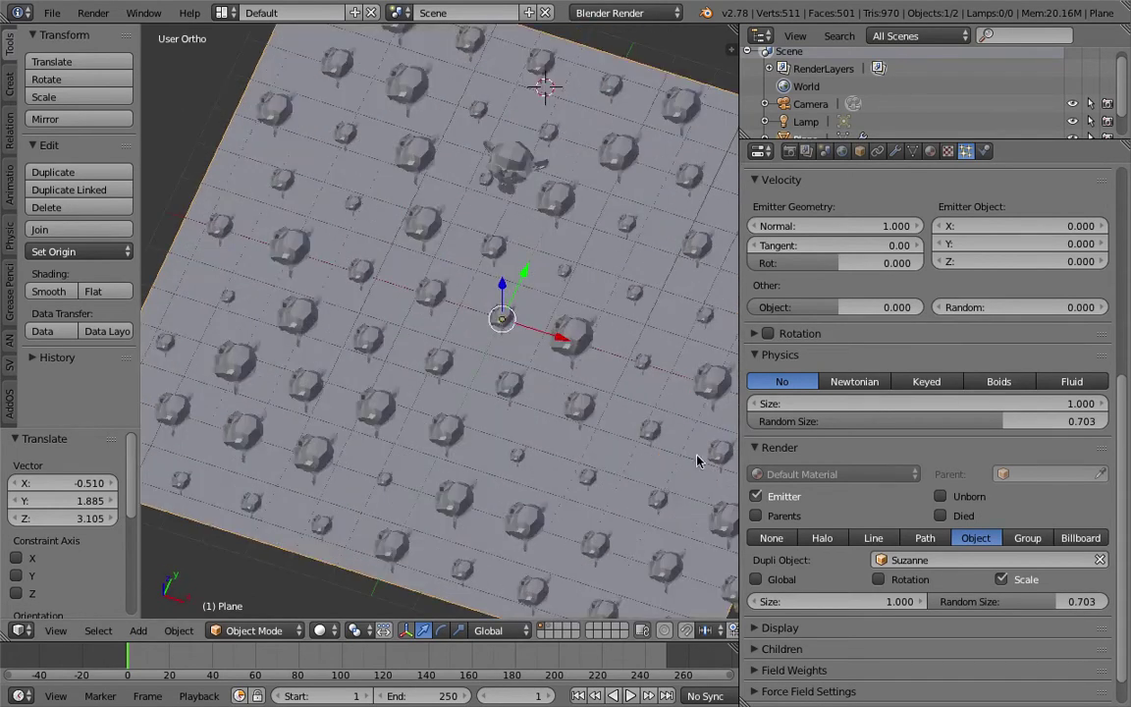
# Step: Enable Rotation for the duplicated object, toggling the option several times to compare the orientations
pyautogui.click(883, 580)
pyautogui.click(890, 578)
pyautogui.click(890, 578)
pyautogui.click(890, 578)
pyautogui.click(889, 578)
pyautogui.click(890, 579)
pyautogui.click(889, 578)
pyautogui.moveTo(629, 491); pyautogui.dragTo(667, 471, button='middle')
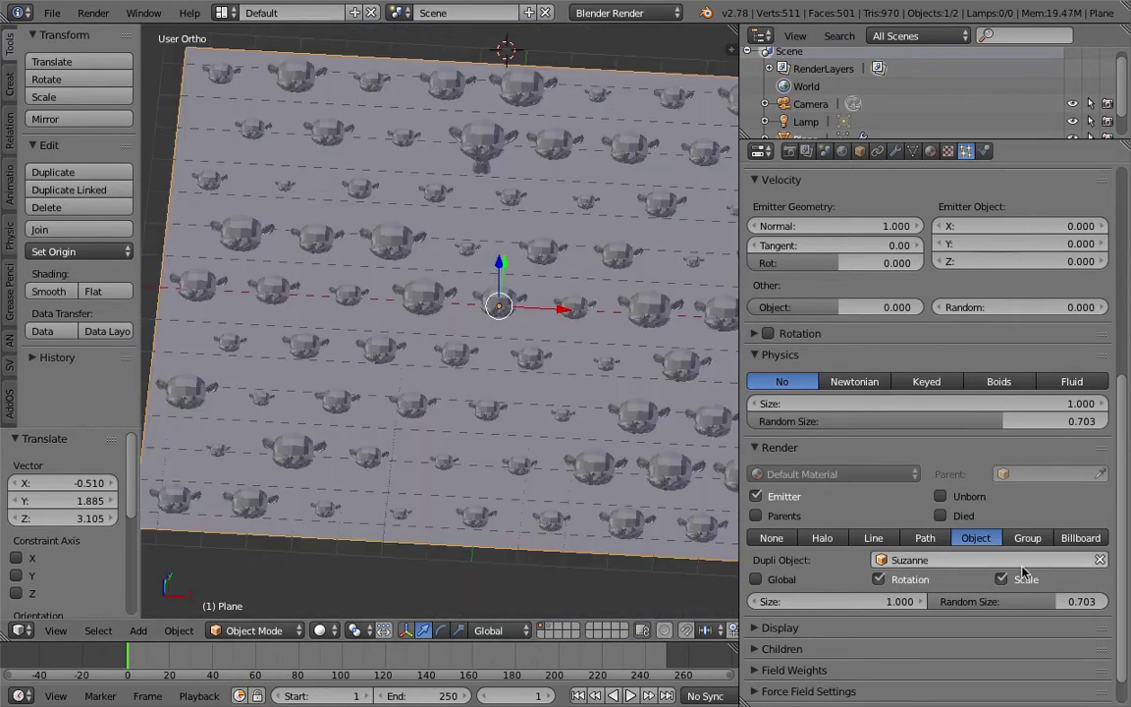
# Step: Inspect the scattered heads from several angles, switching their Rotation option off and back on
pyautogui.click(920, 581)
pyautogui.click(920, 581)
pyautogui.moveTo(578, 470); pyautogui.dragTo(522, 391, button='middle')
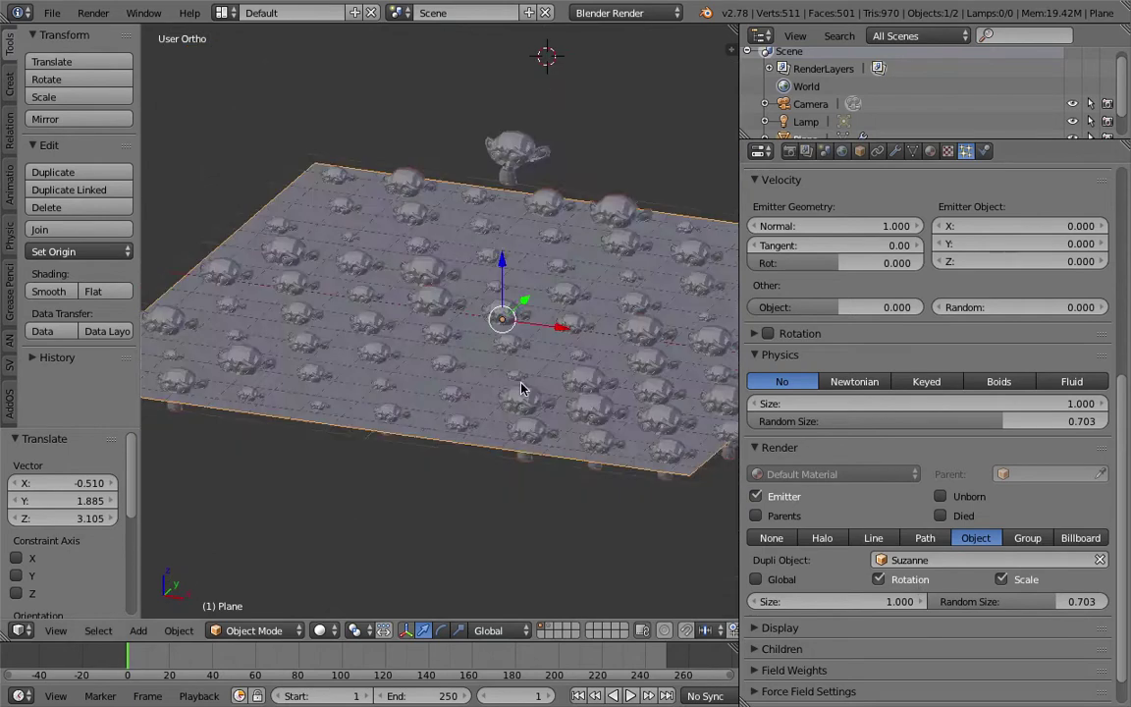
pyautogui.click(884, 580)
pyautogui.click(883, 580)
pyautogui.scroll(-1, 1119, 523)
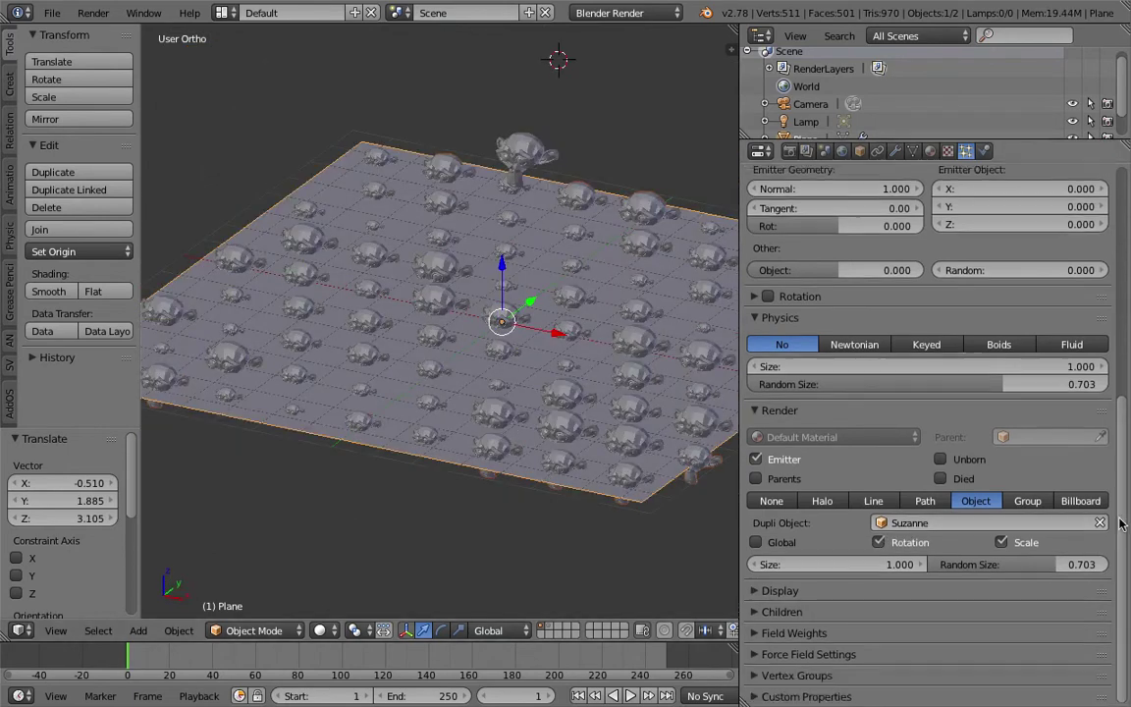
pyautogui.moveTo(538, 419); pyautogui.dragTo(517, 293, button='middle')
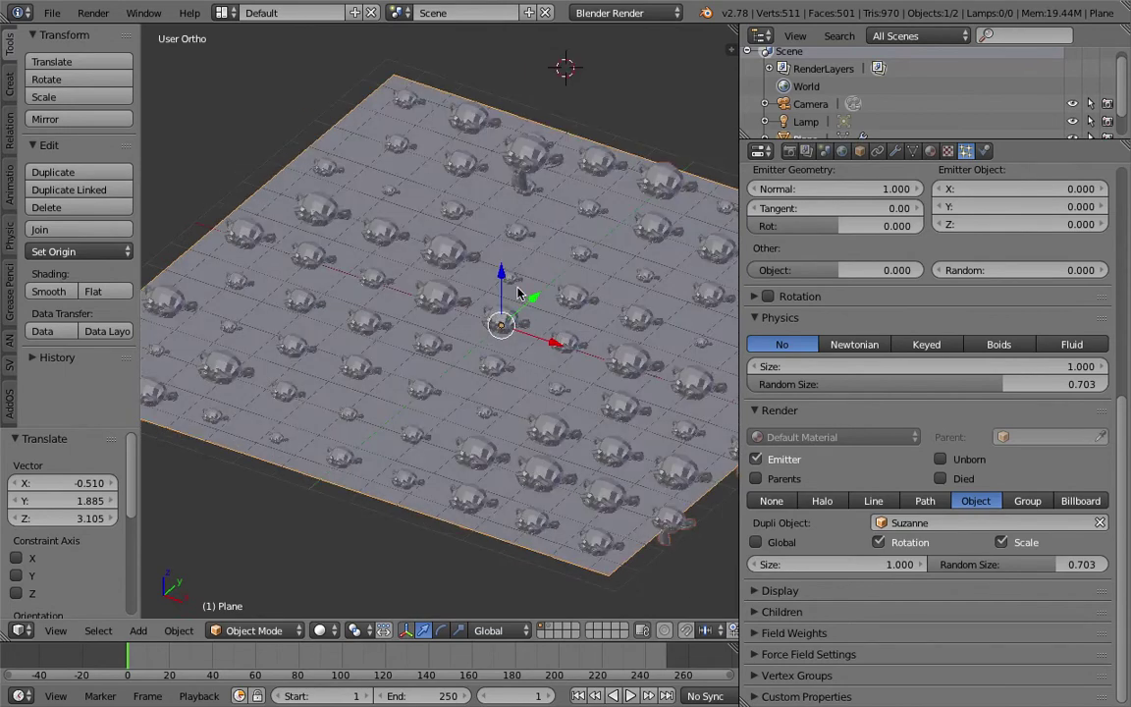
pyautogui.moveTo(517, 291); pyautogui.dragTo(464, 214, button='middle')
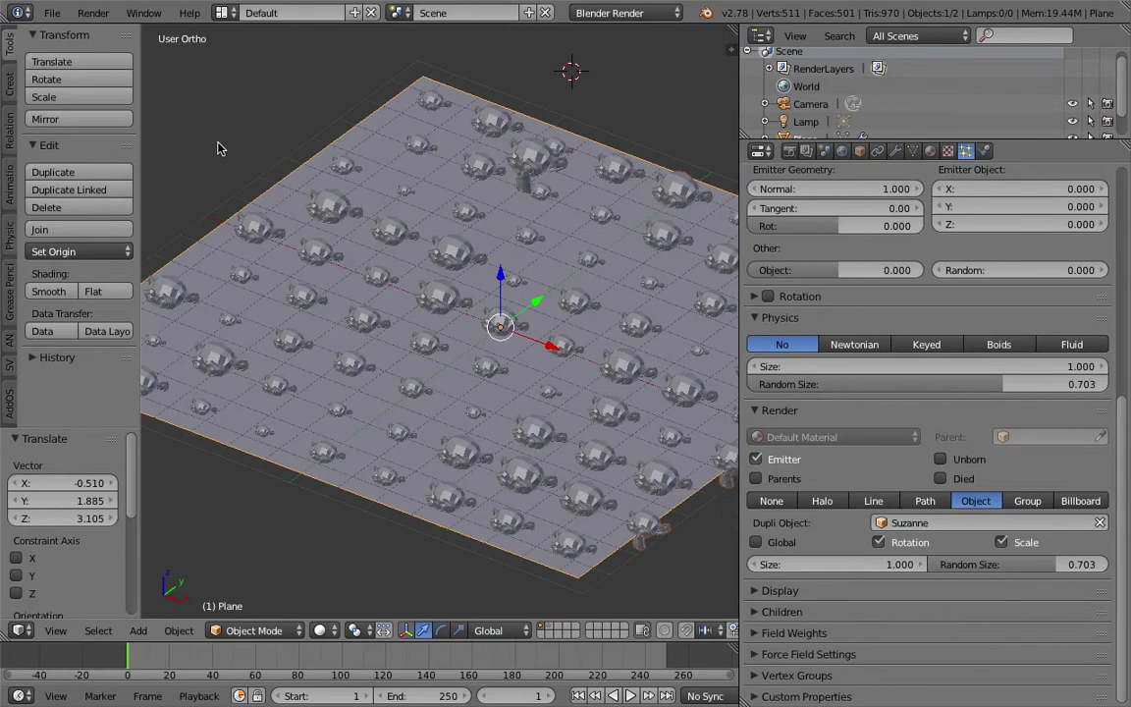
# Step: Toggle the duplicated object's Rotation and try freely rotating the original Suzanne to compare how the copies follow
pyautogui.moveTo(373, 304); pyautogui.dragTo(599, 365, button='middle')
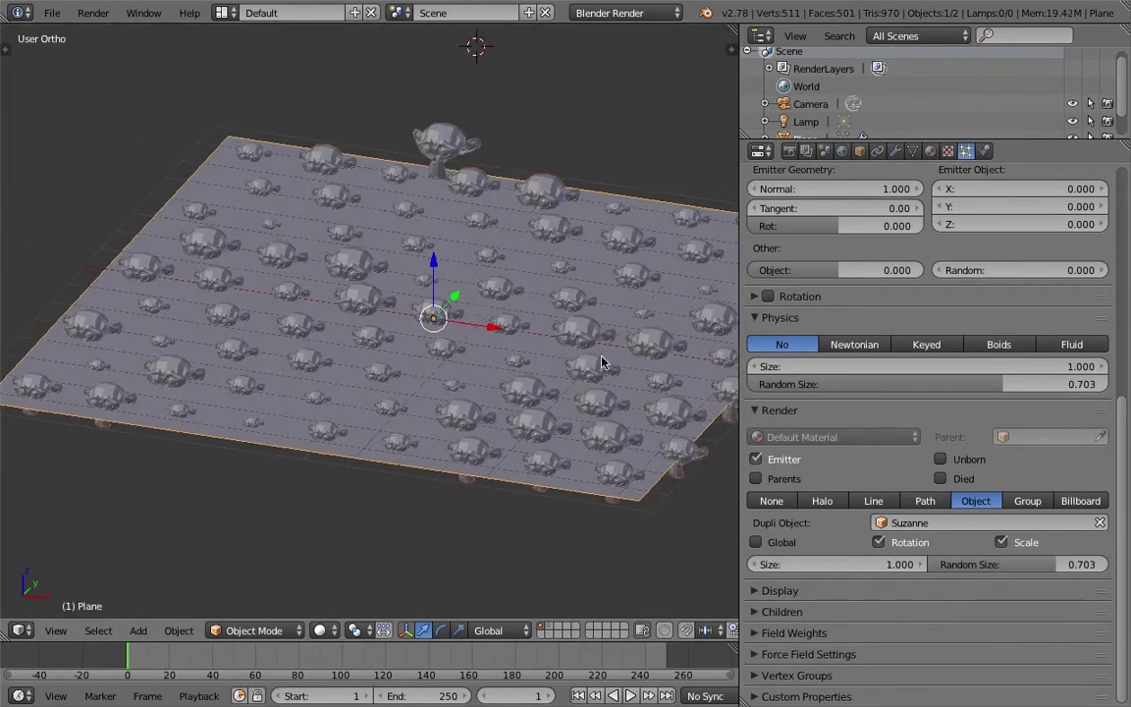
pyautogui.click(879, 542)
pyautogui.click(892, 542)
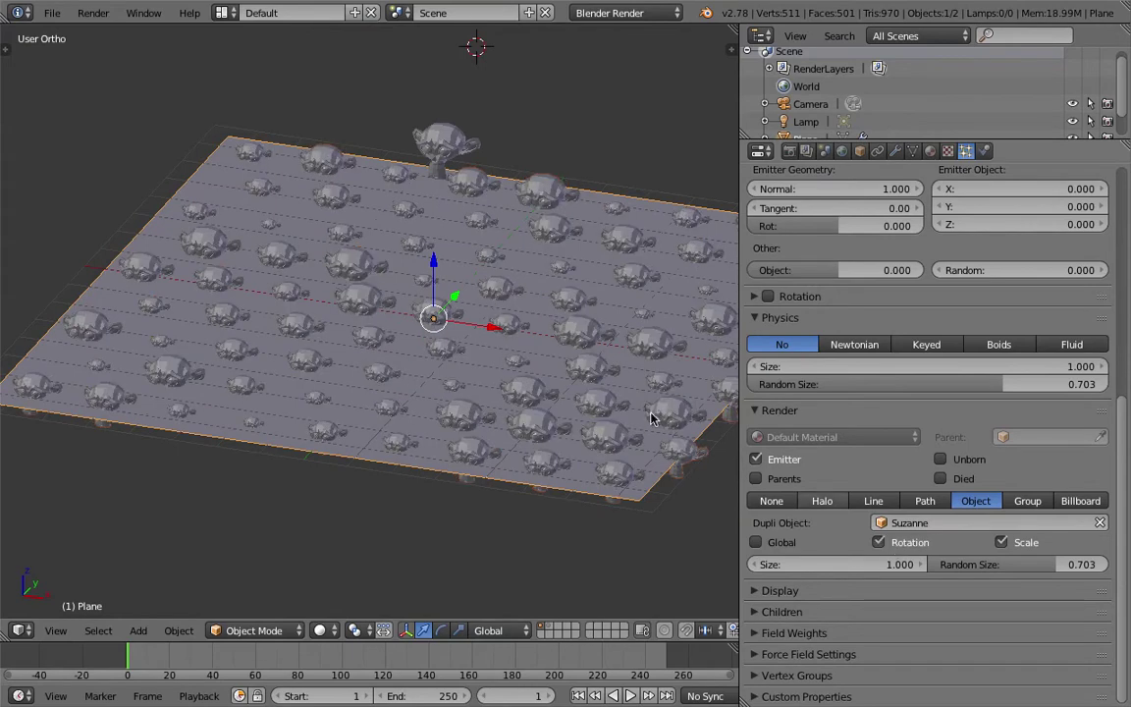
pyautogui.moveTo(594, 373); pyautogui.dragTo(555, 330, button='middle')
pyautogui.rightClick(428, 149)
pyautogui.press('r')
pyautogui.press('r')
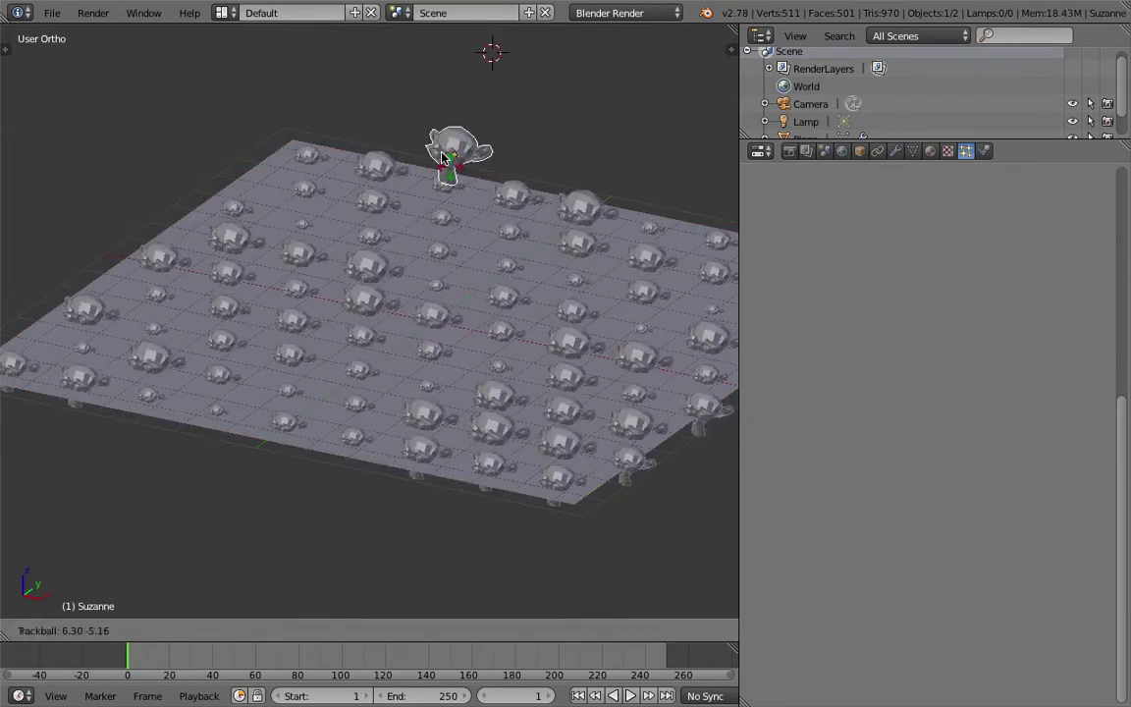
pyautogui.click(462, 189)
pyautogui.rightClick(482, 187)
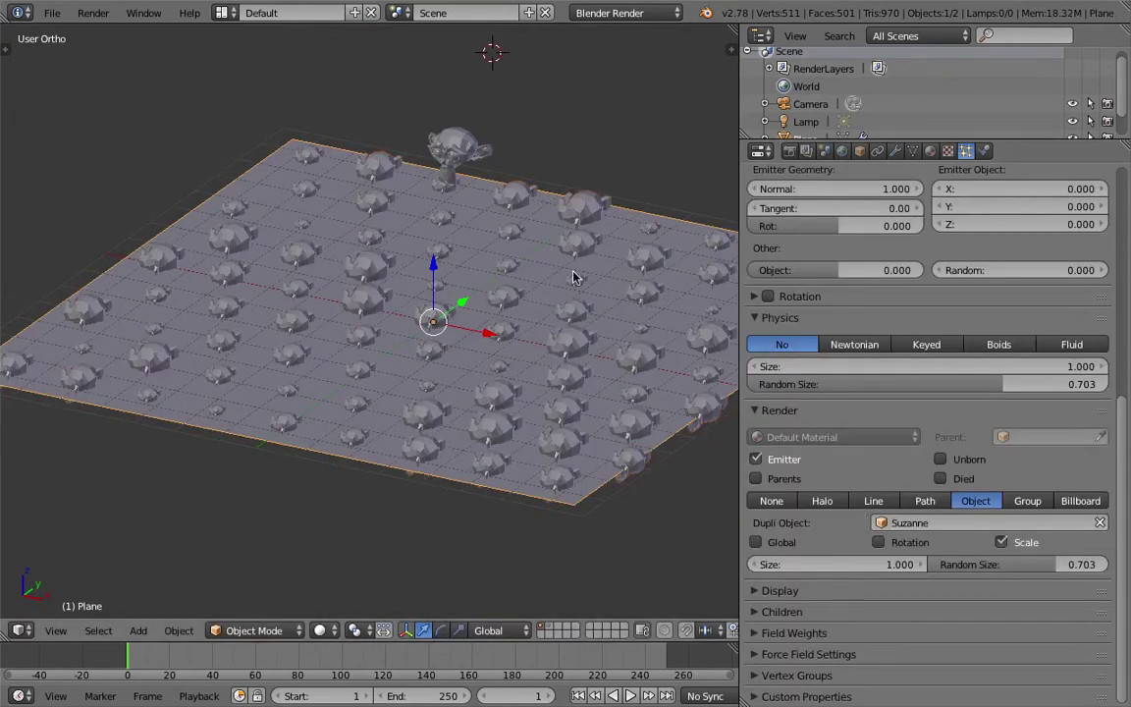
# Step: Try freely rotating the original Suzanne while Rotation is disabled for the duplicated object
pyautogui.rightClick(450, 152)
pyautogui.press('r')
pyautogui.press('r')
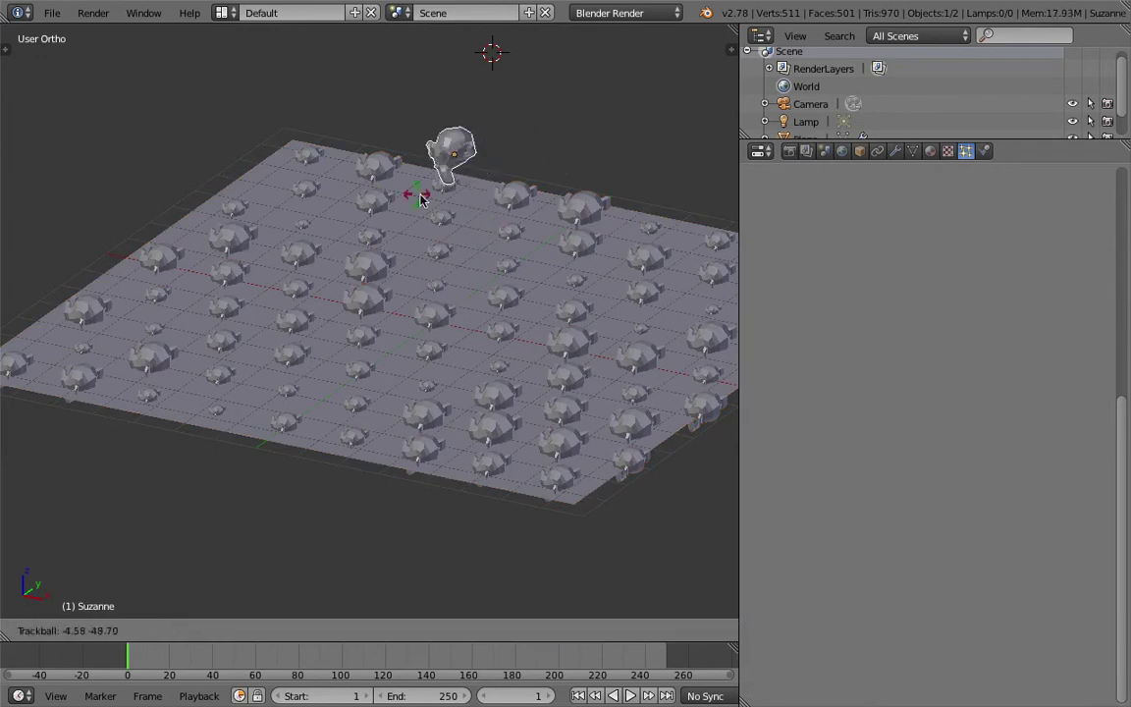
pyautogui.click(505, 236)
pyautogui.rightClick(512, 244)
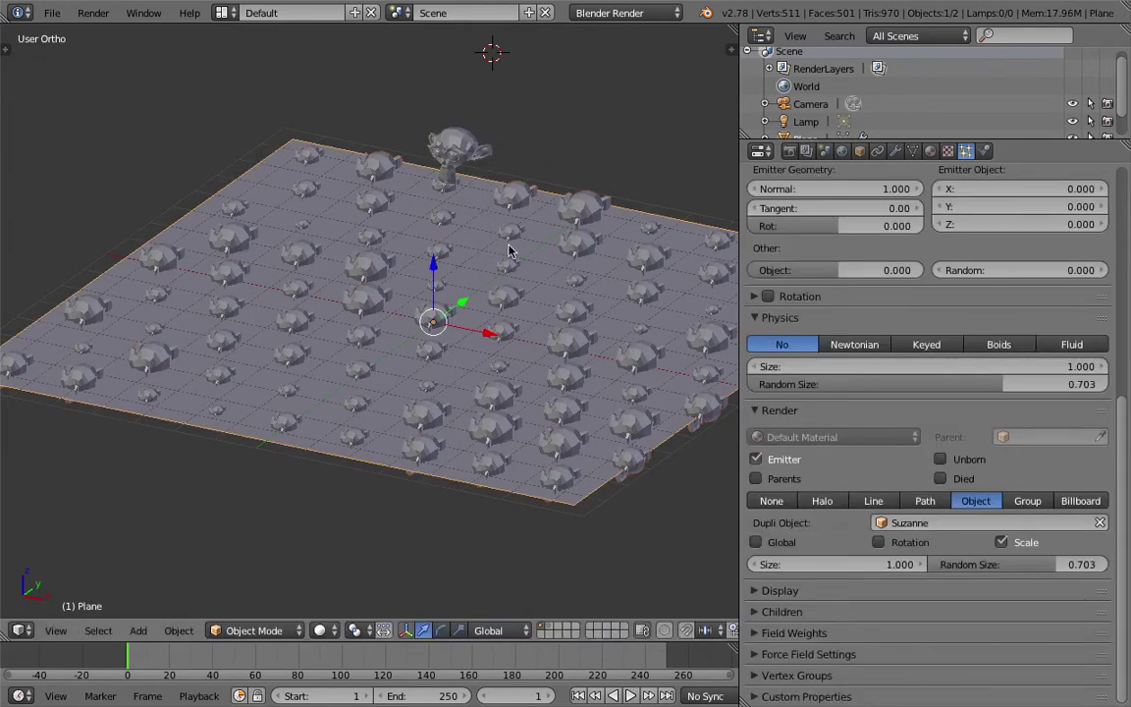
# Step: Re-enable Rotation for the plane's duplicated object and freely rotate the original Suzanne with the trackball rotation
pyautogui.click(878, 541)
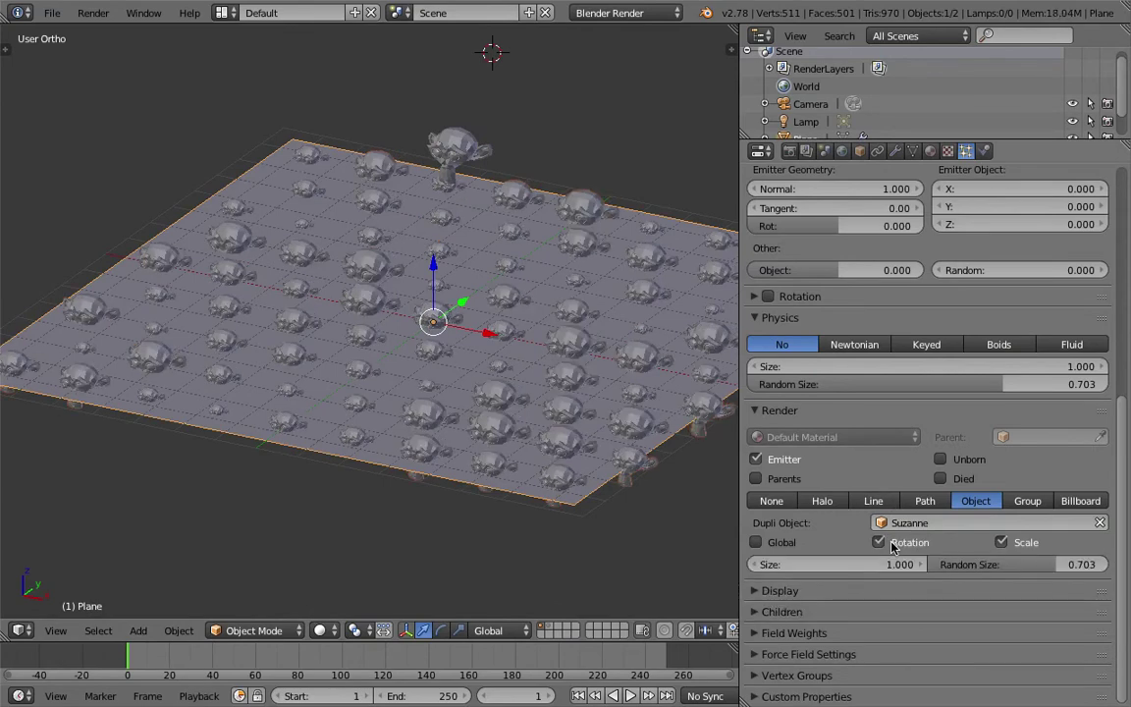
pyautogui.rightClick(466, 157)
pyautogui.press('r')
pyautogui.press('r')
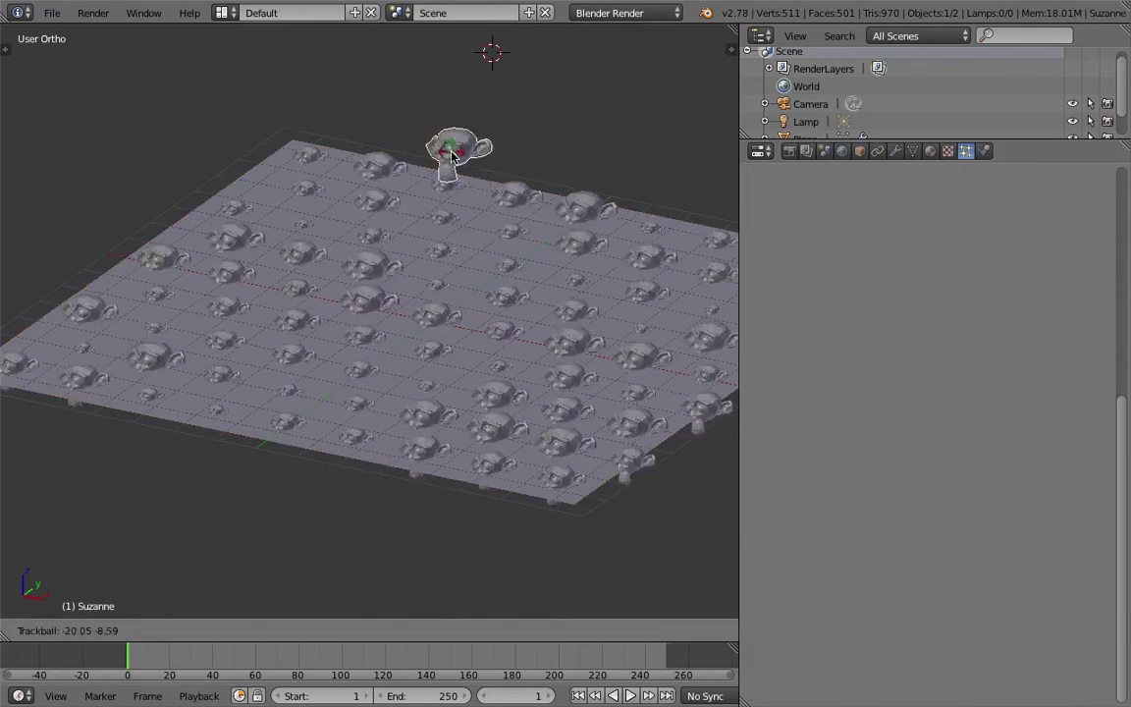
pyautogui.click(535, 183)
# Step: Rotate the original Suzanne by about -66° around the global X axis
pyautogui.moveTo(557, 197); pyautogui.dragTo(522, 213, button='middle')
pyautogui.press('r')
pyautogui.press('x')
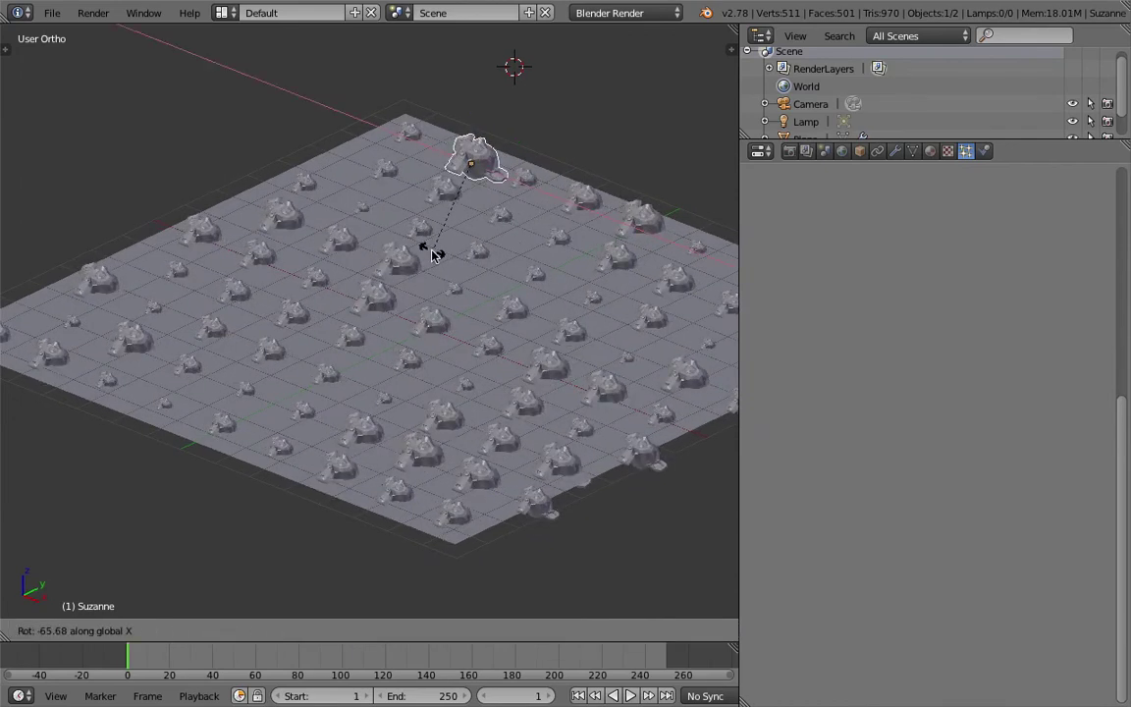
pyautogui.click(435, 254)
# Step: Reselect the emitter plane and save the file over the existing version
pyautogui.moveTo(435, 254); pyautogui.dragTo(545, 332, button='middle')
pyautogui.rightClick(545, 331)
pyautogui.scroll(-4, 545, 334)
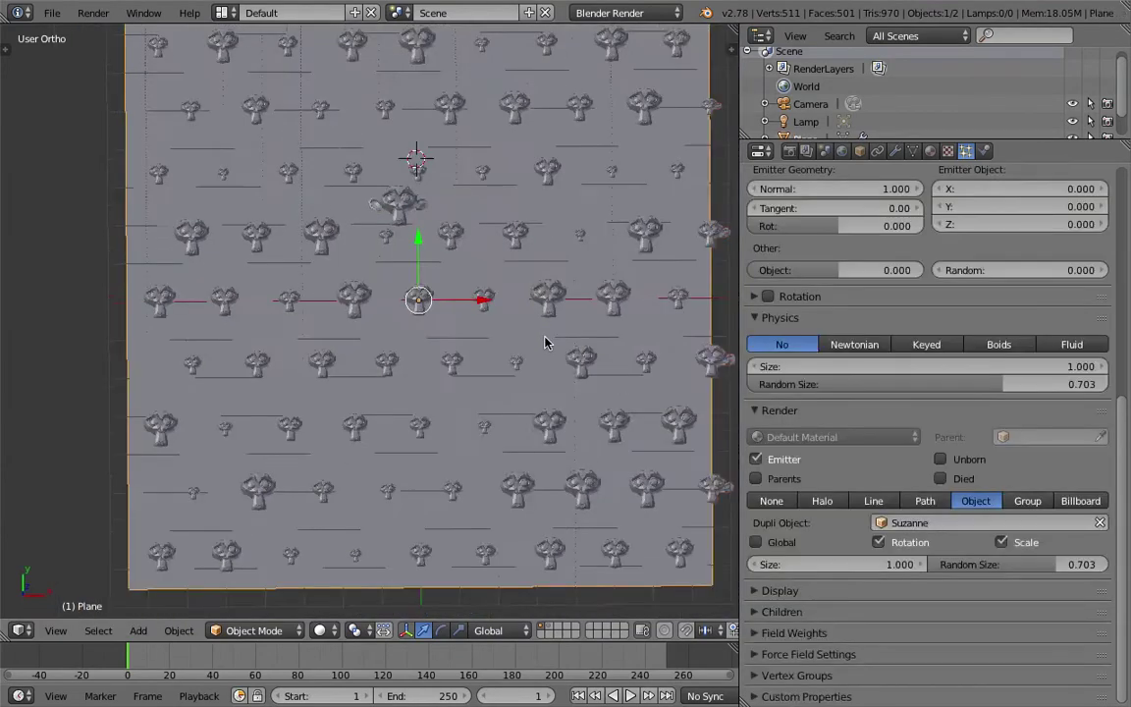
pyautogui.scroll(-1, 495, 257)
pyautogui.hotkey('ctrl', 's')
pyautogui.click(496, 257)
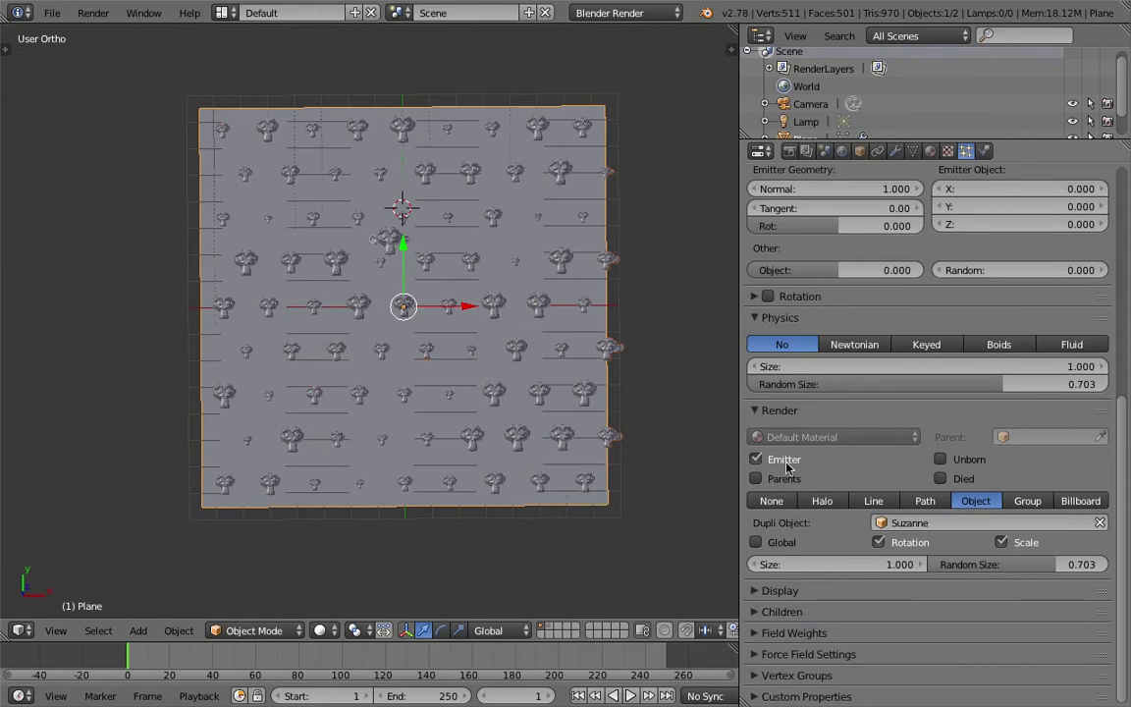
# Step: Disable Emitter in the particle render settings, enable Only Render for a top view of the scene, and save the file
pyautogui.press('n')
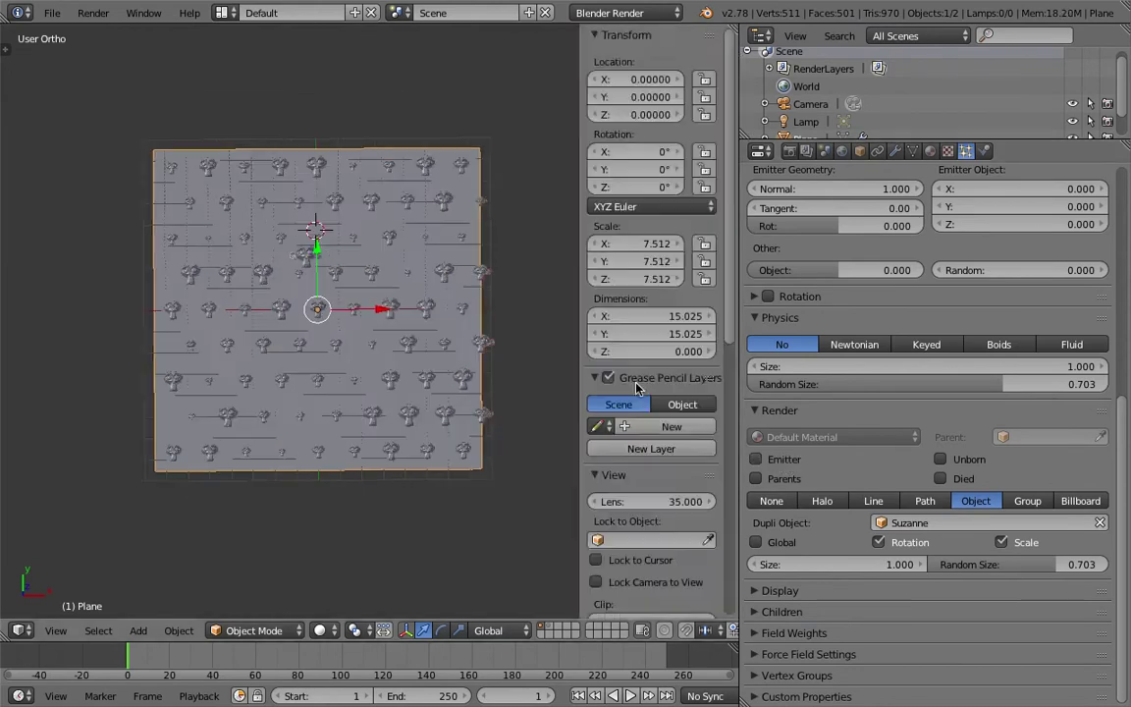
pyautogui.scroll(-3, 648, 469)
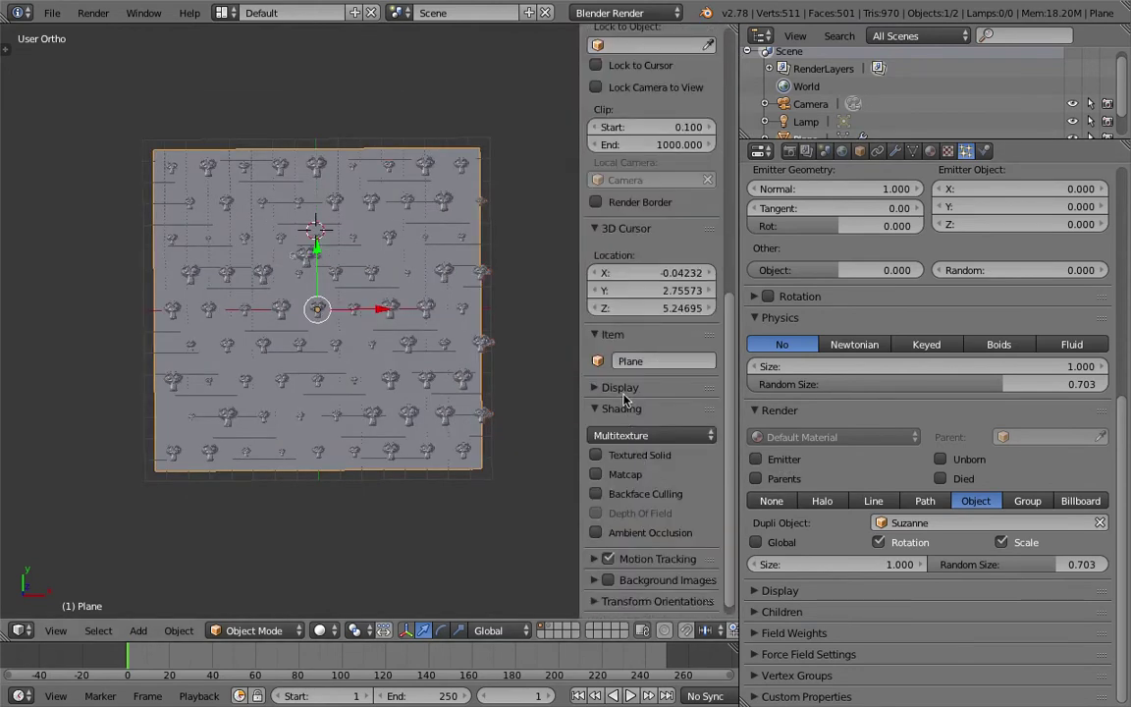
pyautogui.click(622, 389)
pyautogui.click(628, 415)
pyautogui.moveTo(457, 381); pyautogui.dragTo(374, 319, button='middle')
pyautogui.press('KP_7')
pyautogui.scroll(-1, 378, 318)
pyautogui.hotkey('ctrl', 's')
pyautogui.click(380, 319)
# Step: Check the scattered heads up close and save the file again
pyautogui.scroll(2, 437, 417)
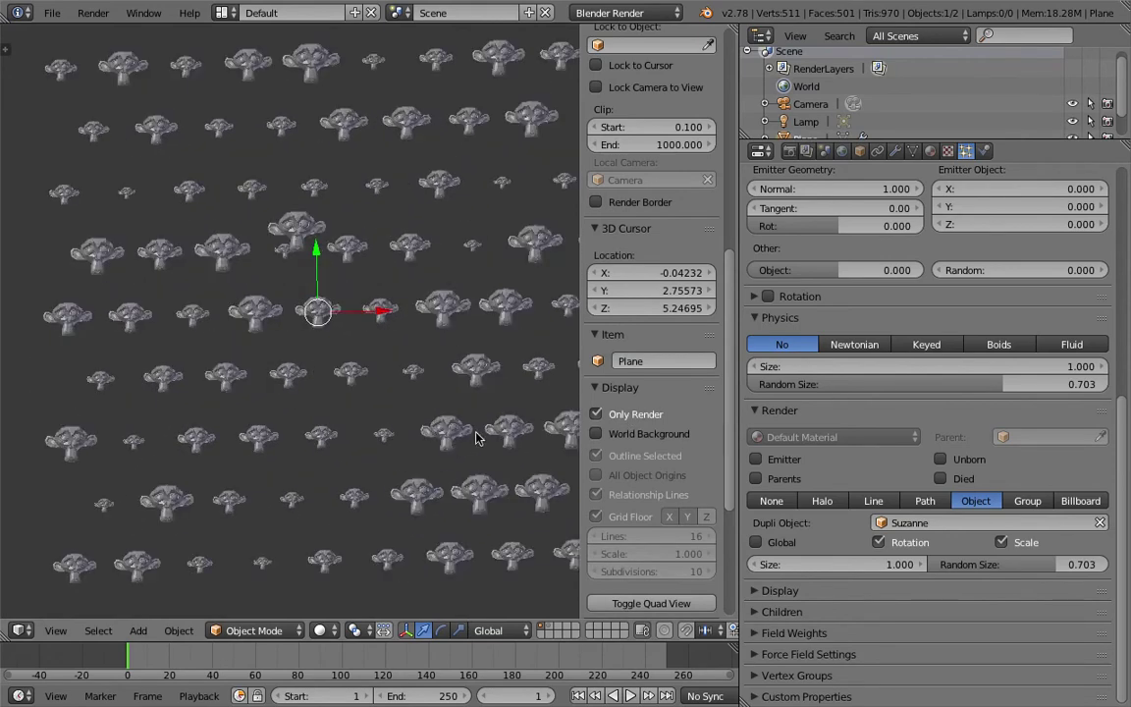
pyautogui.scroll(3, 495, 442)
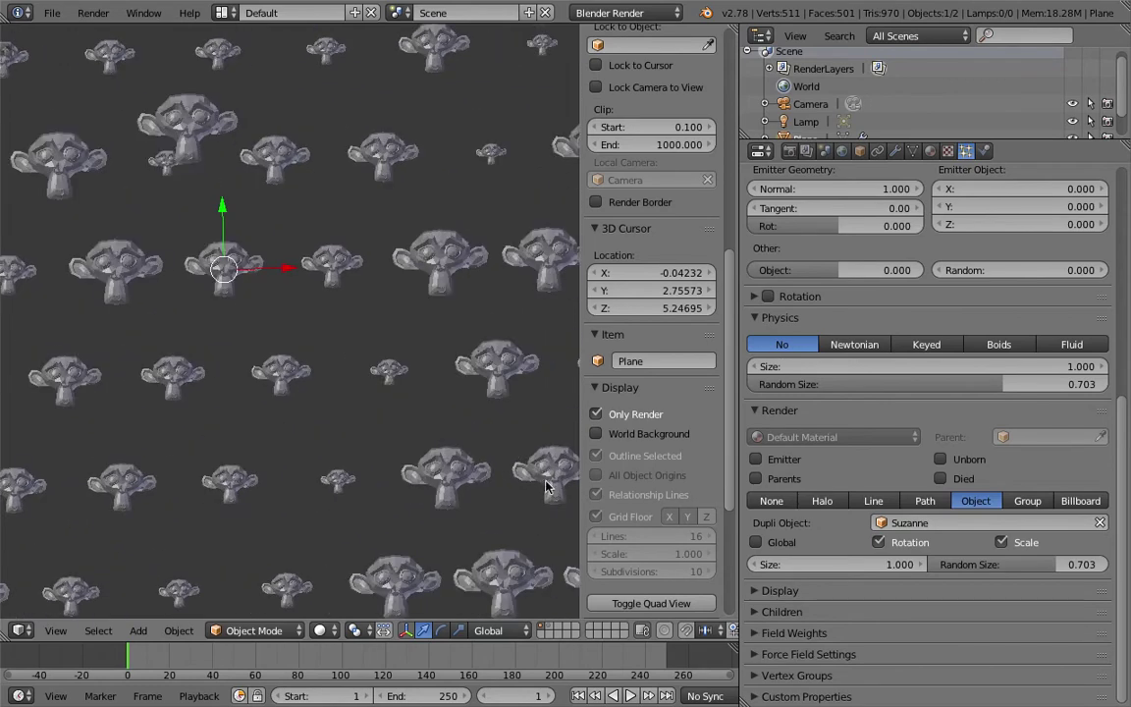
pyautogui.scroll(-2, 547, 487)
pyautogui.moveTo(327, 446); pyautogui.dragTo(341, 329, button='middle')
pyautogui.hotkey('ctrl', 's')
pyautogui.click(362, 429)
# Step: Try moving and scaling the original Suzanne to compare its effect on the copies
pyautogui.rightClick(299, 228)
pyautogui.press('g')
pyautogui.rightClick(215, 137)
pyautogui.press('s')
pyautogui.rightClick(453, 360)
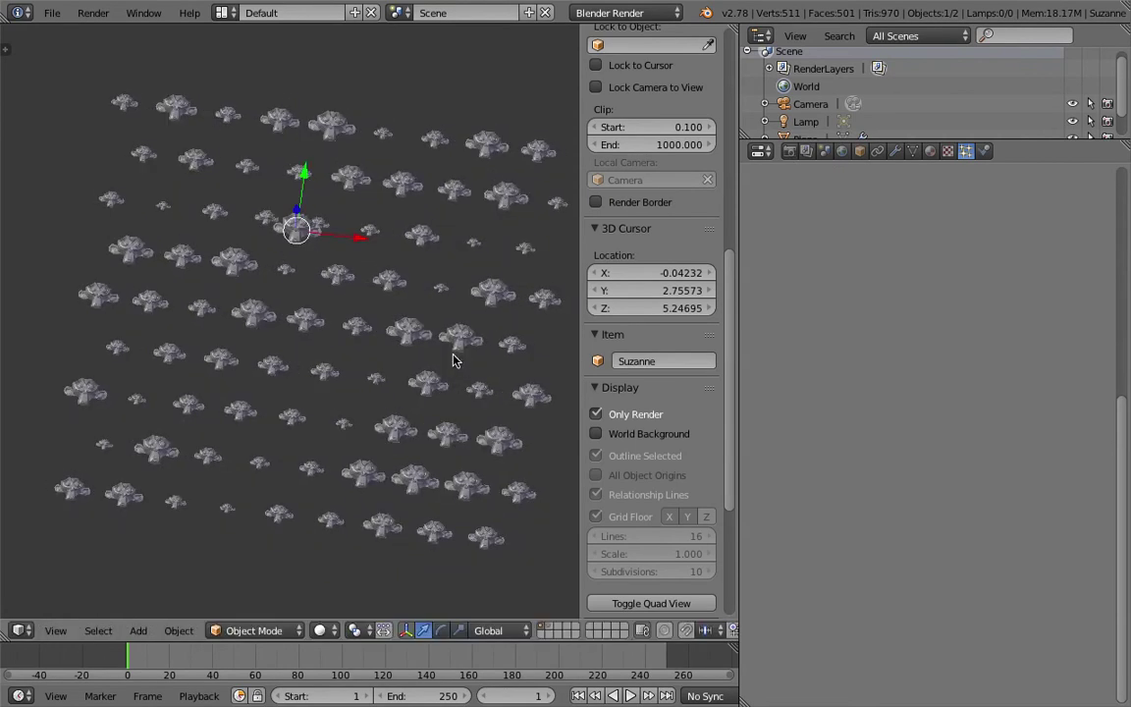
pyautogui.press('s')
pyautogui.click(440, 345)
pyautogui.click(435, 346)
pyautogui.moveTo(435, 347); pyautogui.dragTo(389, 327, button='middle')
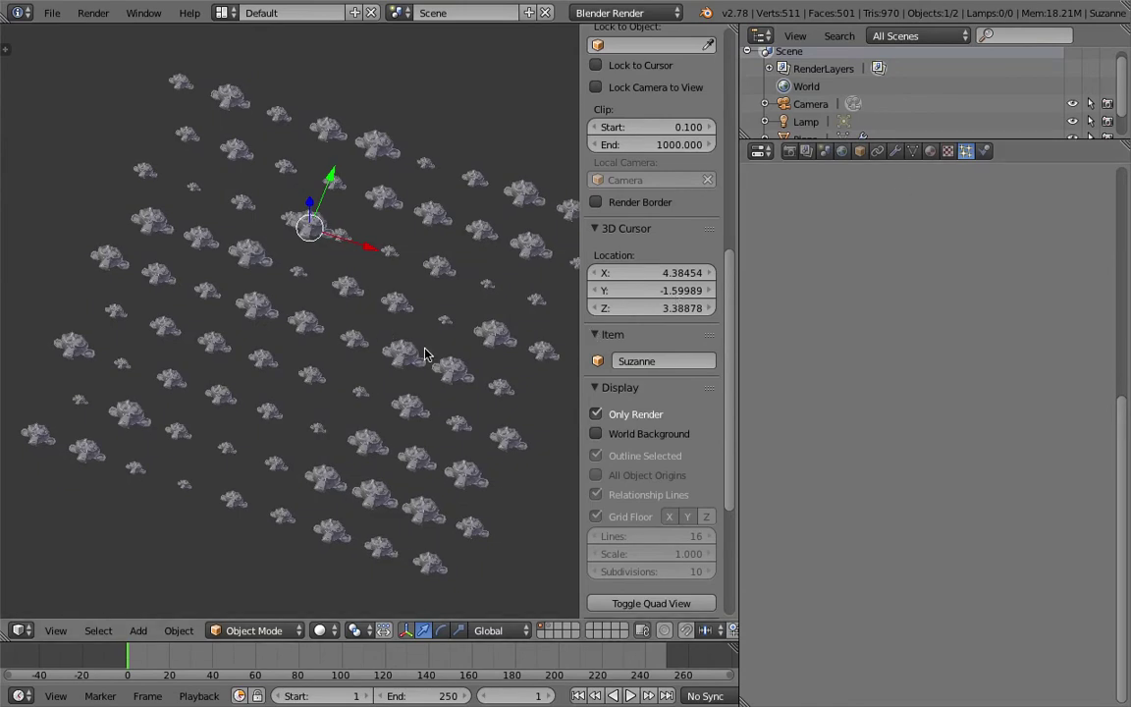
pyautogui.moveTo(491, 300); pyautogui.dragTo(556, 306, button='middle')
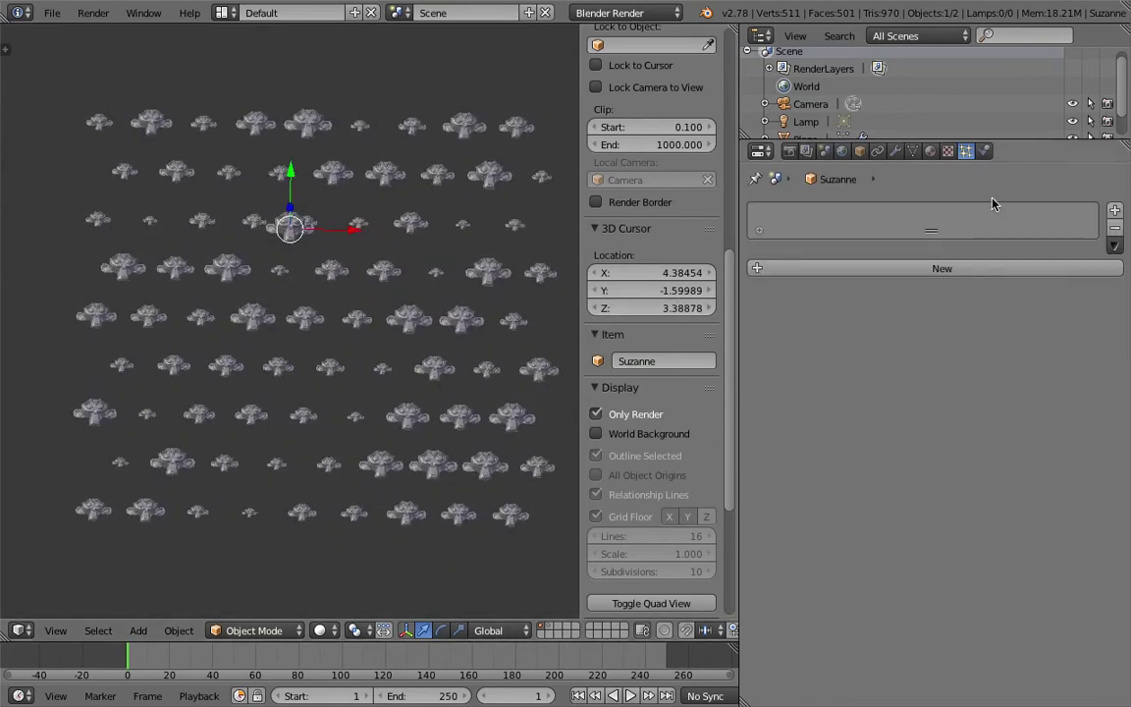
# Step: Reselect the plane and save the file
pyautogui.rightClick(431, 352)
pyautogui.hotkey('ctrl', 's')
pyautogui.click(431, 351)
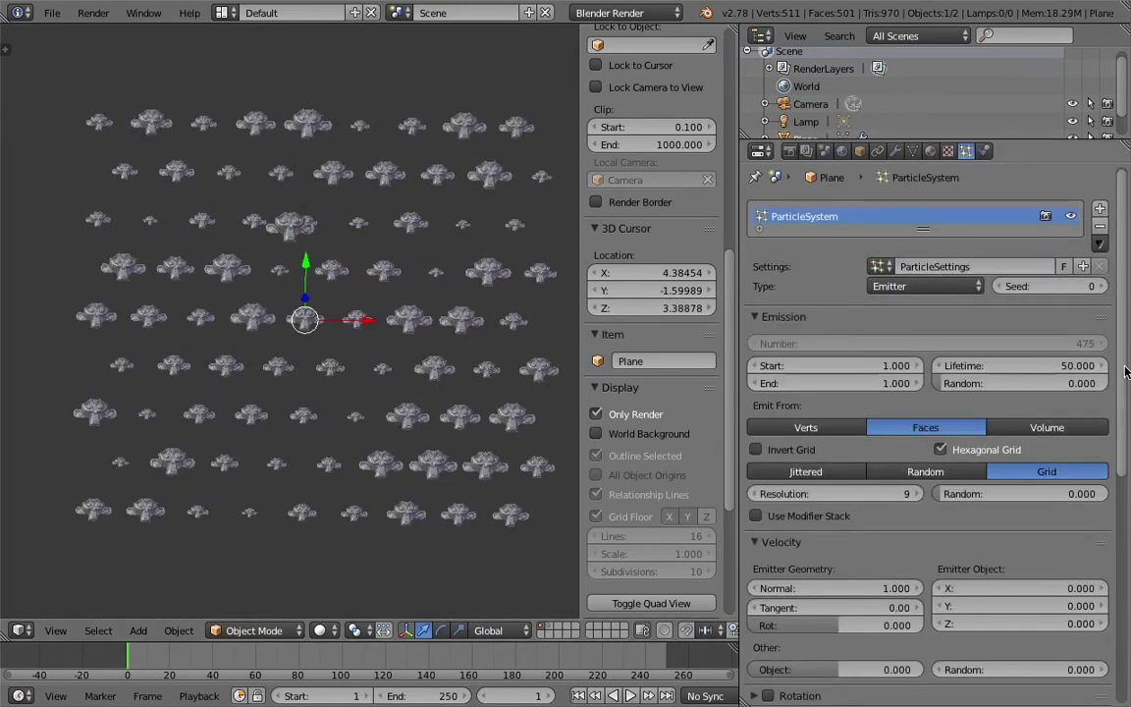
# Step: Set the particles' random velocity to 0.150 and save the file
pyautogui.scroll(-3, 1126, 371)
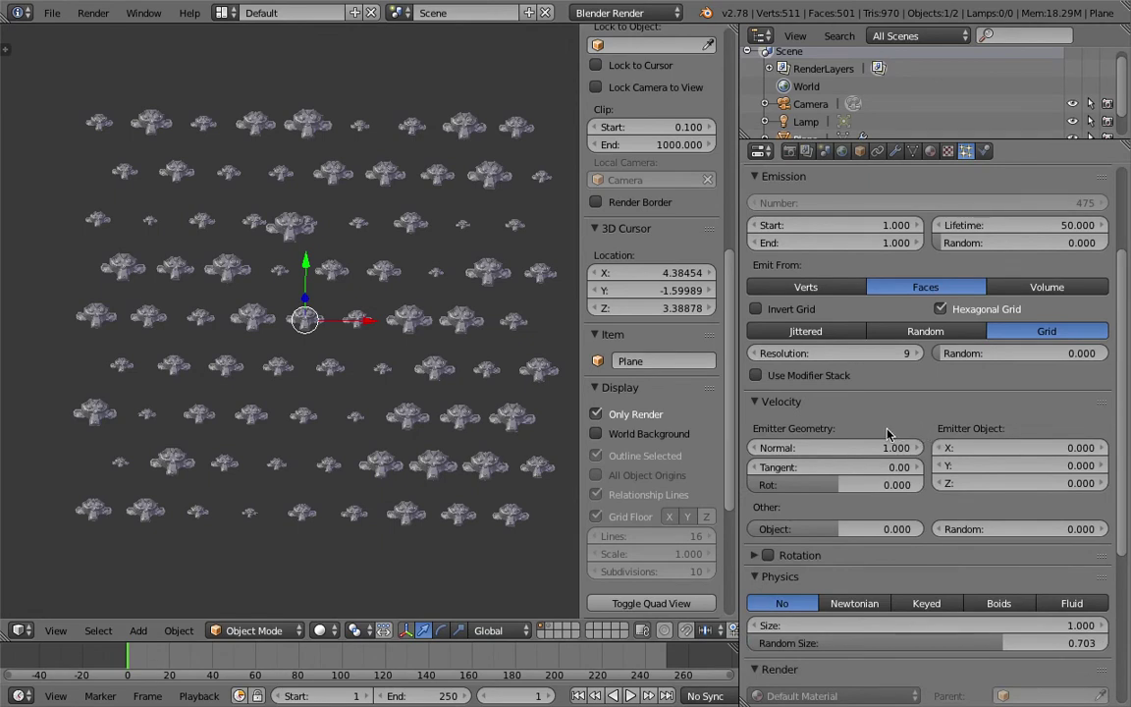
pyautogui.scroll(-2, 1001, 407)
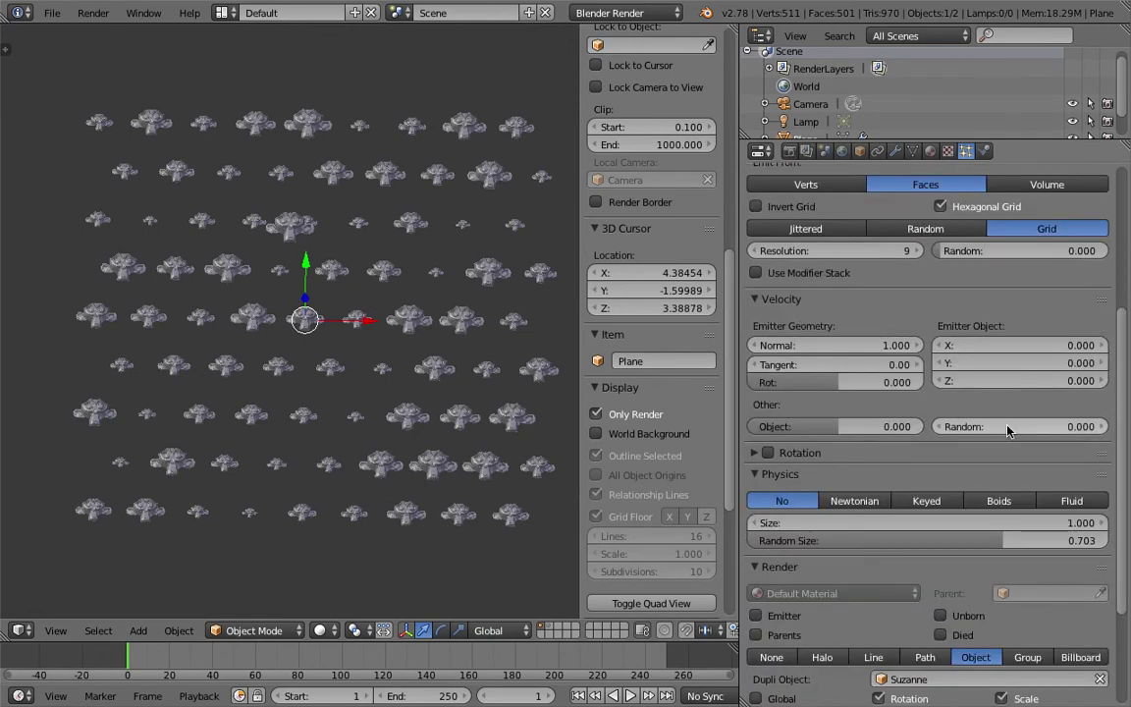
pyautogui.moveTo(999, 434)
pyautogui.mouseDown()
pyautogui.moveTo(1060, 434)
pyautogui.moveTo(1011, 426)
pyautogui.mouseUp()
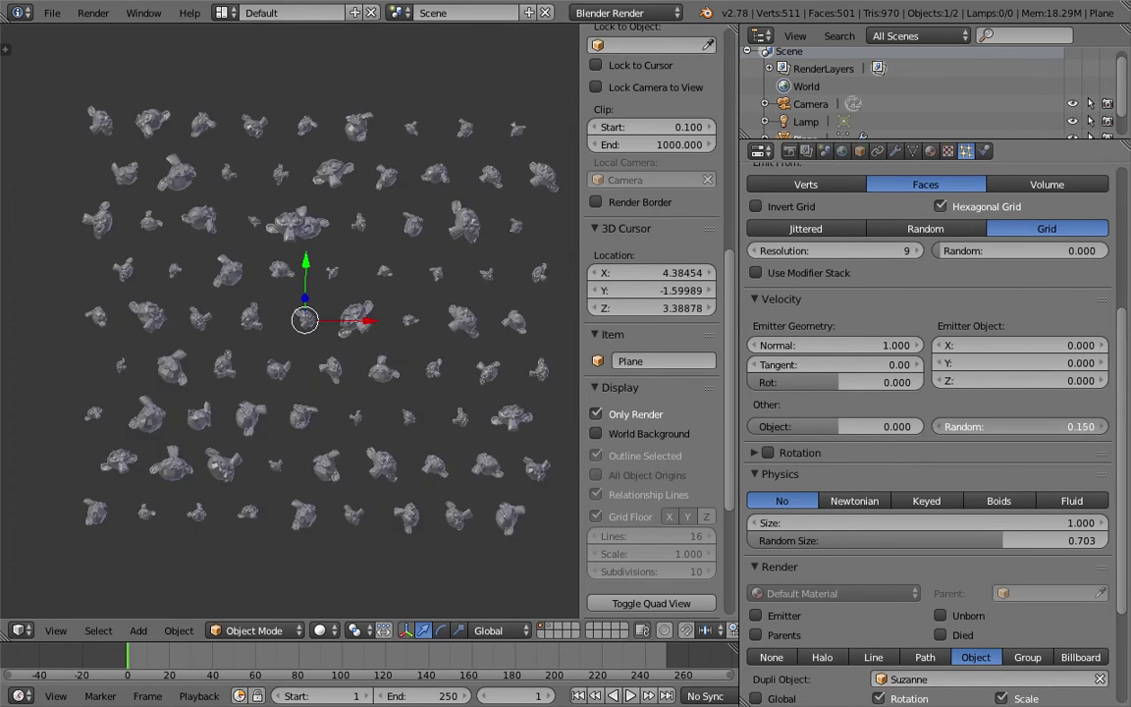
pyautogui.moveTo(324, 323)
pyautogui.mouseDown(button='middle')
pyautogui.moveTo(243, 221)
pyautogui.moveTo(302, 399)
pyautogui.moveTo(322, 383)
pyautogui.moveTo(334, 320)
pyautogui.mouseUp(button='middle')
pyautogui.scroll(3, 341, 366)
pyautogui.hotkey('ctrl', 's')
pyautogui.click(341, 361)
# Step: Raise the particles' random velocity to 1.490
pyautogui.moveTo(371, 363); pyautogui.dragTo(434, 379, button='middle')
pyautogui.moveTo(1012, 428); pyautogui.dragTo(1076, 391)
pyautogui.scroll(-1, 883, 373)
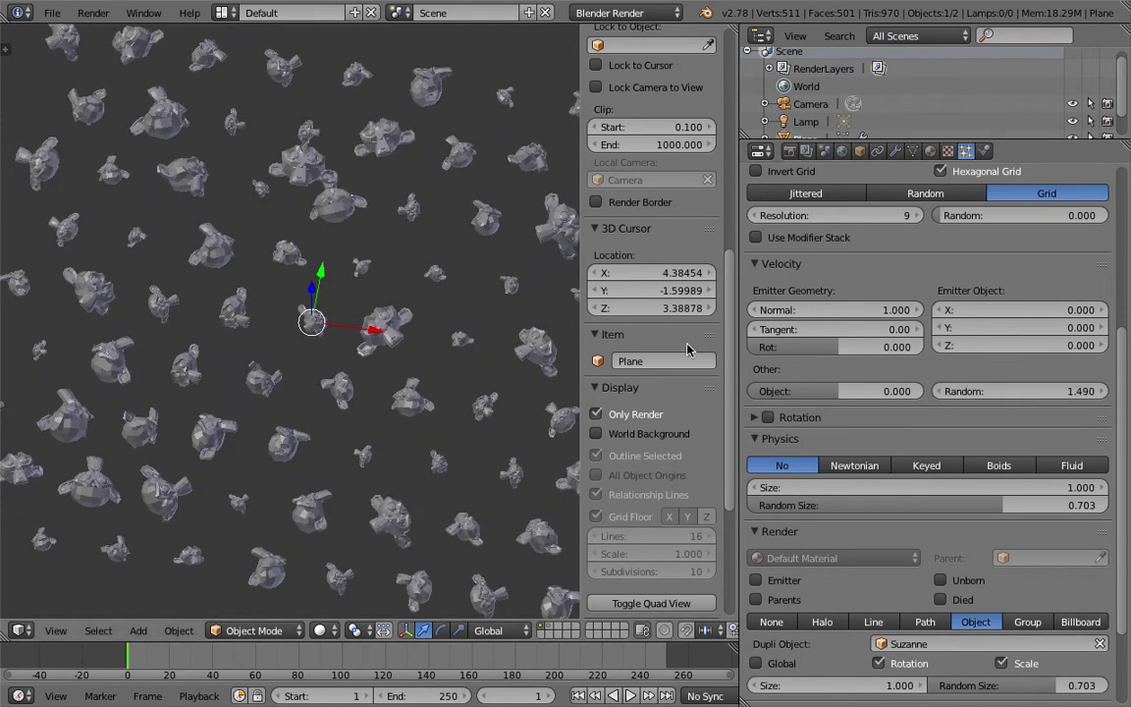
# Step: Try a random velocity of 1 and reset the value to 0
pyautogui.click(1020, 391)
pyautogui.write('1')
pyautogui.press('Return')
pyautogui.moveTo(980, 393)
pyautogui.mouseDown()
pyautogui.moveTo(932, 392)
pyautogui.moveTo(980, 395)
pyautogui.mouseUp()
pyautogui.click(980, 395)
pyautogui.write('0')
pyautogui.press('Return')
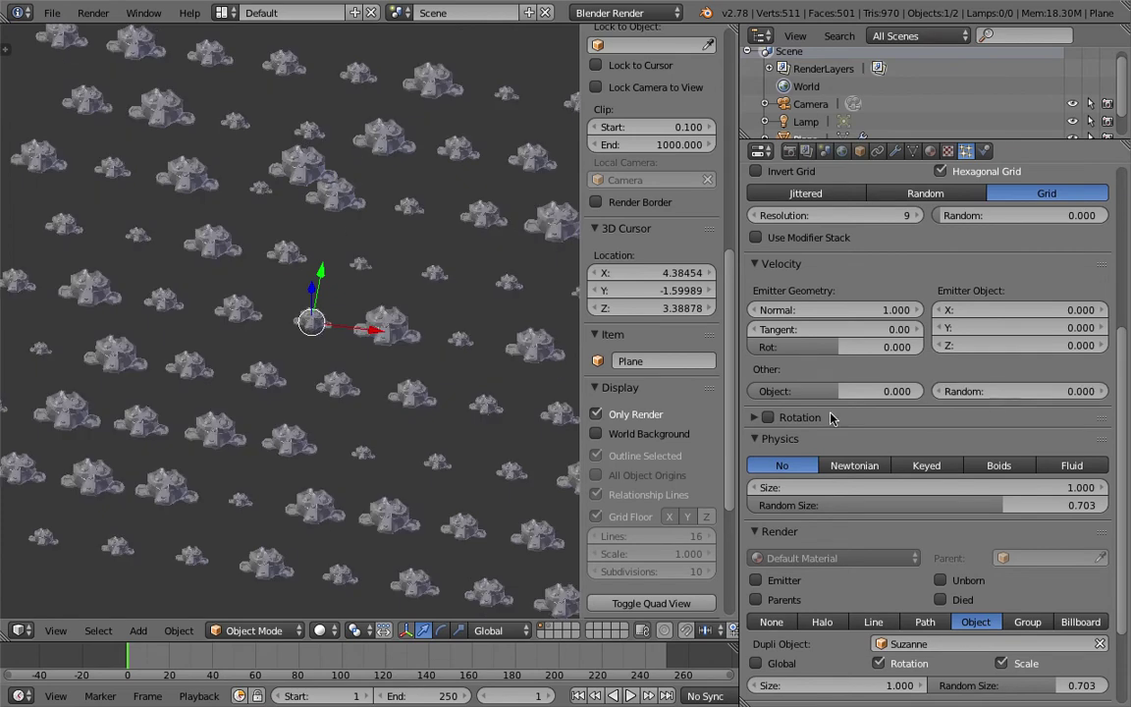
# Step: Enable particle Rotation with phase 0.209, random phase 0.953 and random orientation 0.340, toggling it off and on to compare
pyautogui.click(754, 418)
pyautogui.click(768, 417)
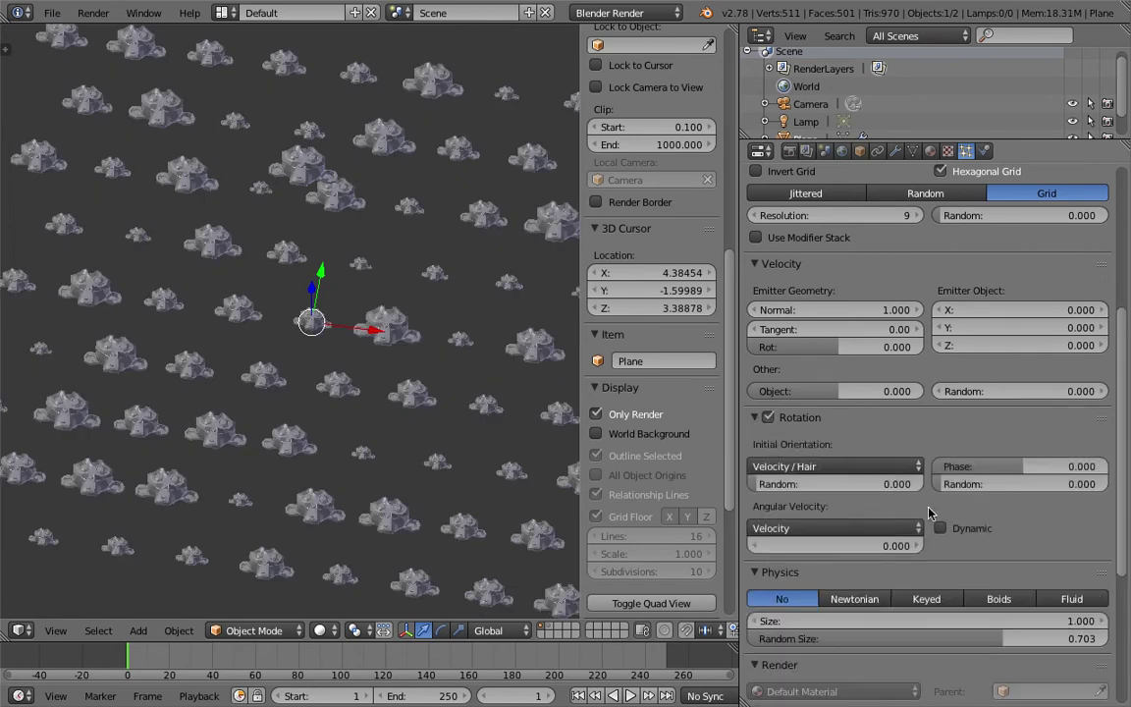
pyautogui.moveTo(986, 468); pyautogui.dragTo(1032, 469)
pyautogui.moveTo(848, 485)
pyautogui.mouseDown()
pyautogui.moveTo(882, 486)
pyautogui.moveTo(860, 484)
pyautogui.mouseUp()
pyautogui.click(768, 418)
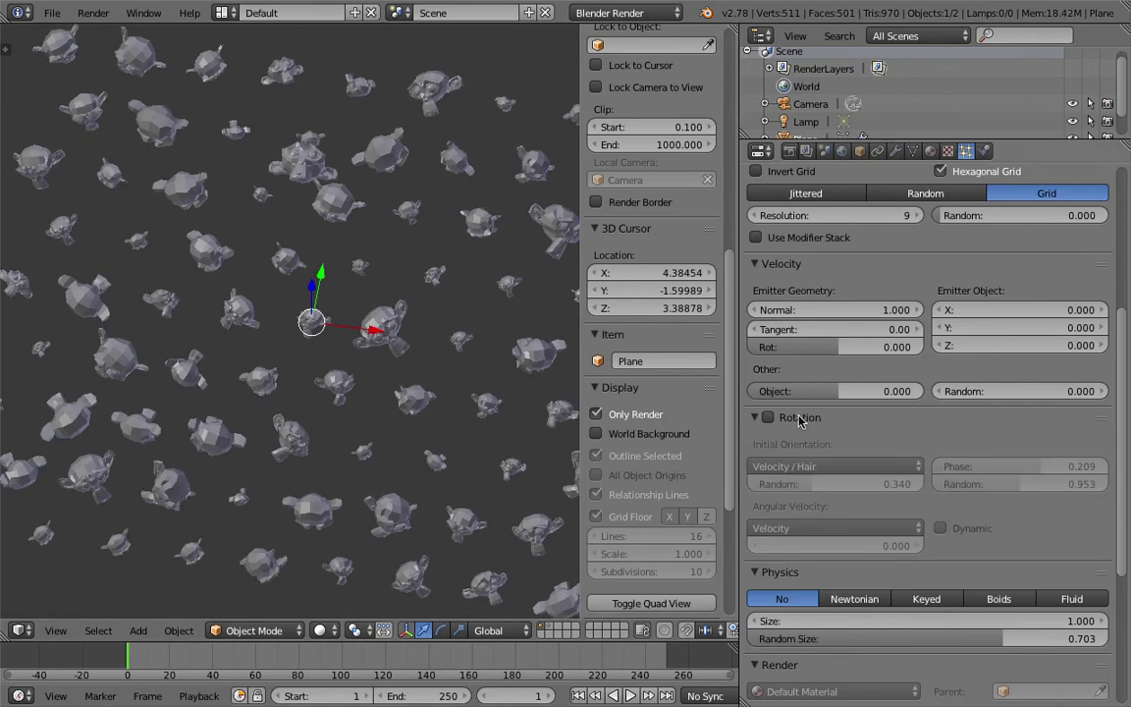
pyautogui.click(768, 418)
# Step: Reset the phase, random phase and random orientation to 0 and disable the particle system's Rotation
pyautogui.moveTo(1031, 466); pyautogui.dragTo(1031, 483)
pyautogui.write('0')
pyautogui.press('Return')
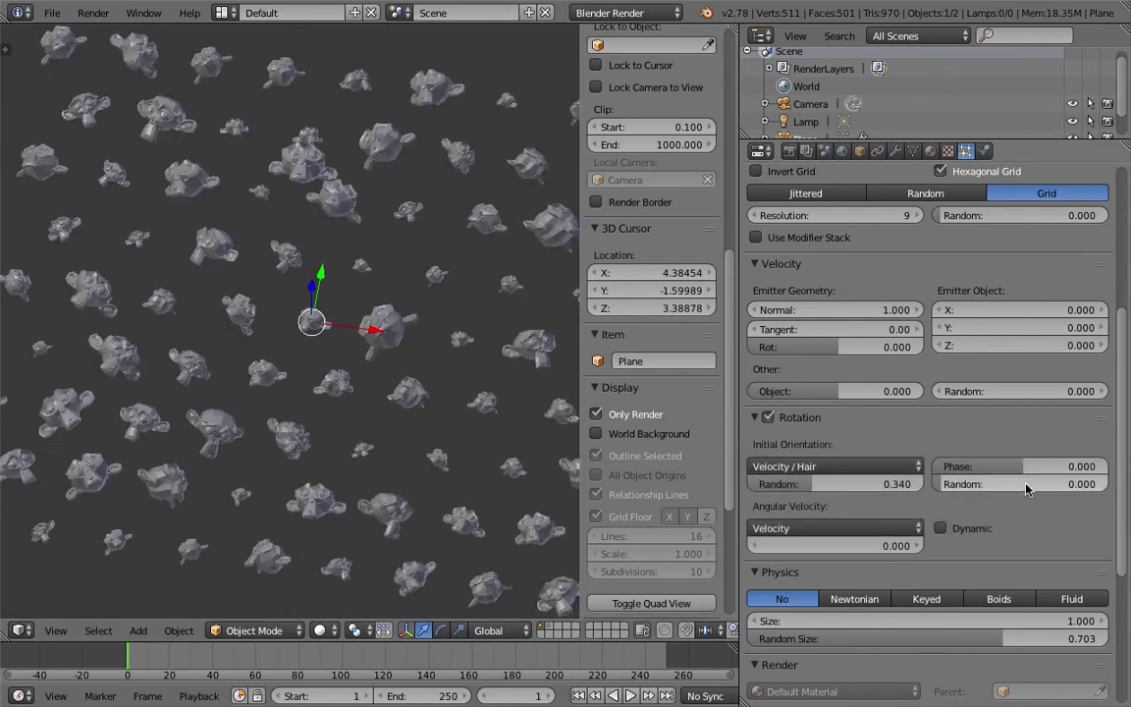
pyautogui.click(888, 484)
pyautogui.write('0')
pyautogui.press('Return')
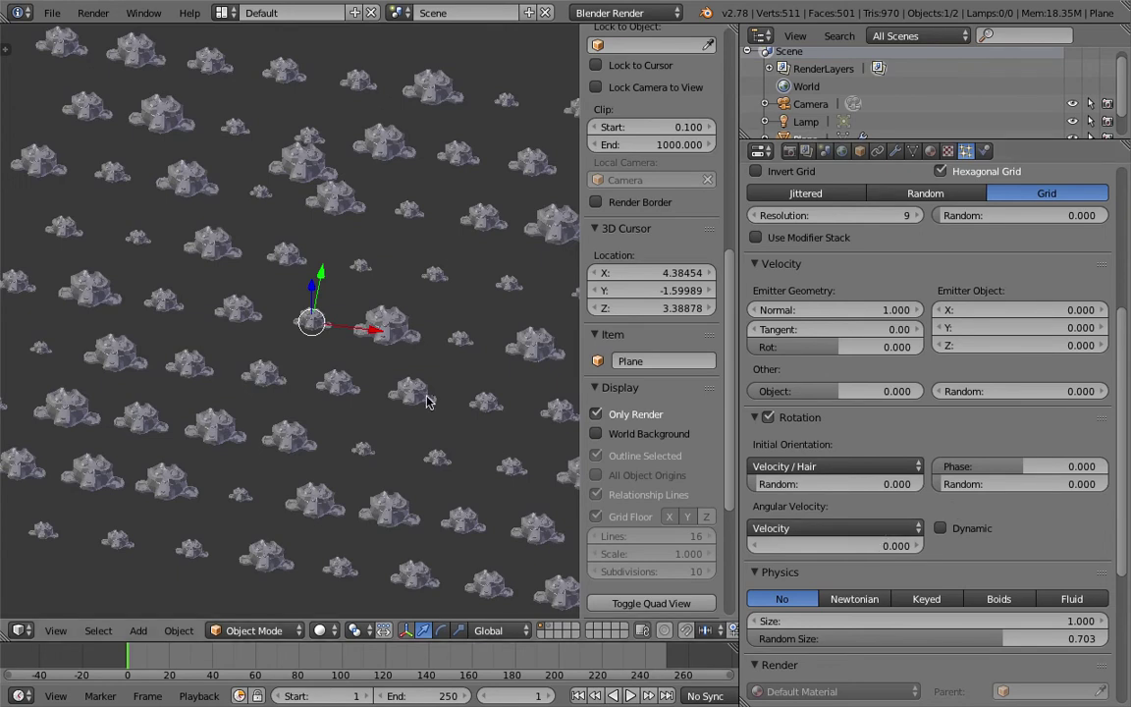
pyautogui.click(395, 364)
pyautogui.click(769, 418)
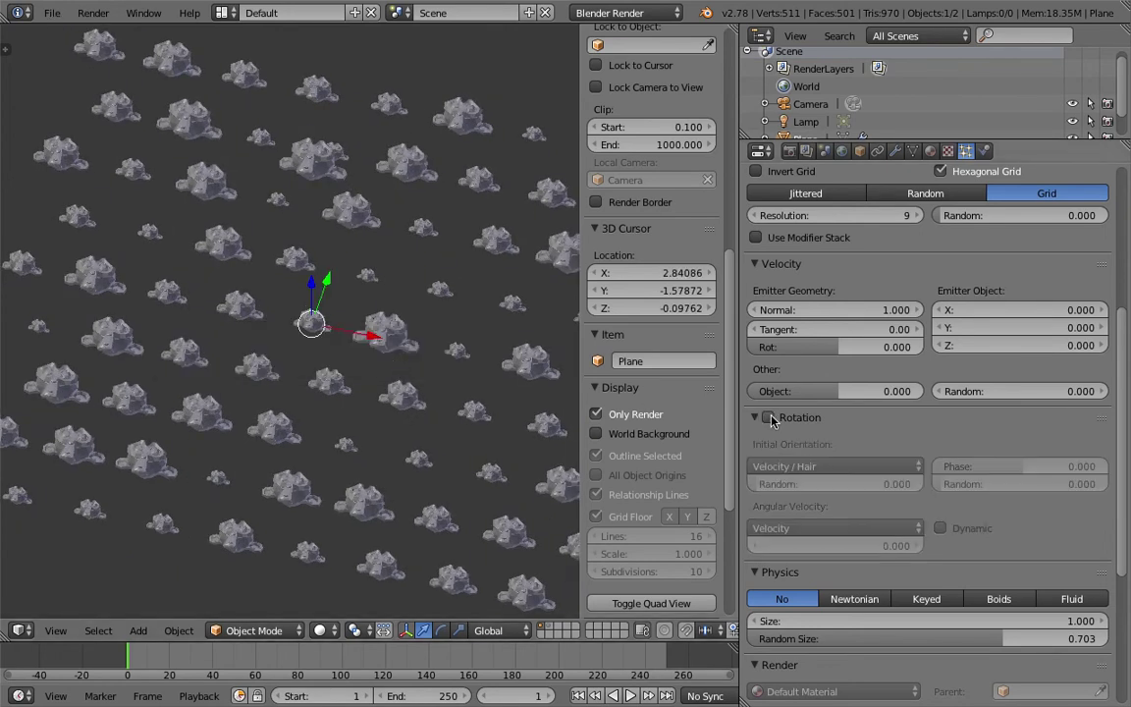
pyautogui.click(757, 417)
# Step: Select the original Suzanne and hide the 3D view's properties sidebar
pyautogui.moveTo(378, 333); pyautogui.dragTo(374, 310, button='middle')
pyautogui.rightClick(322, 173)
pyautogui.scroll(-3, 353, 245)
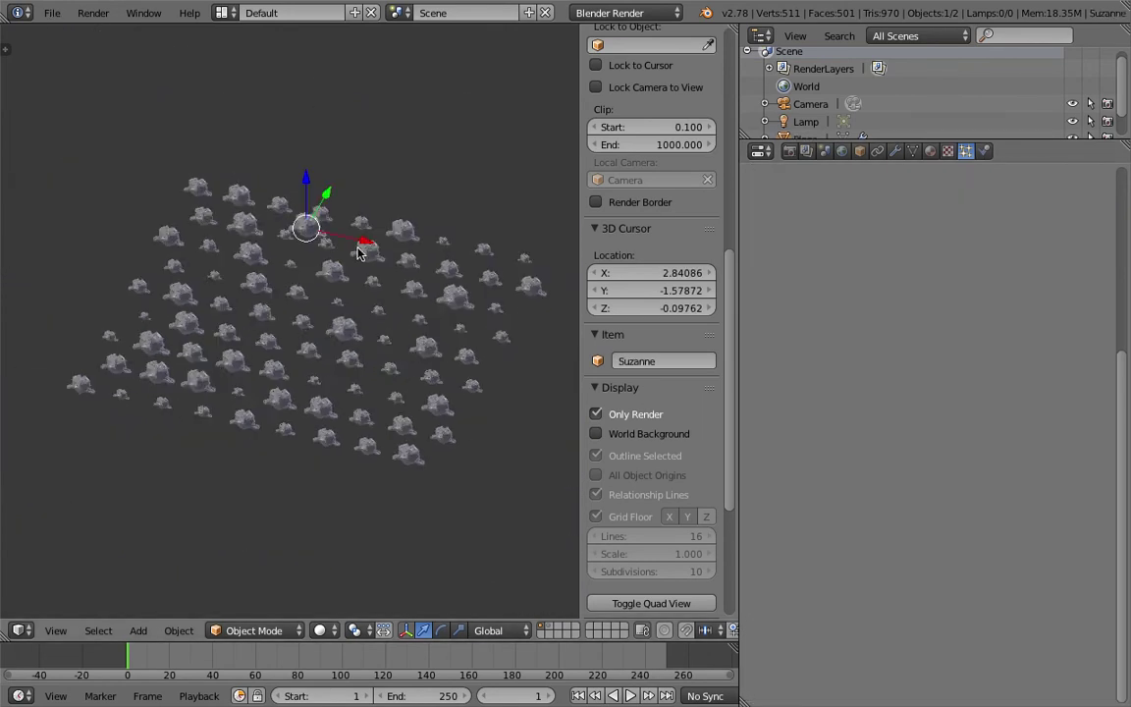
pyautogui.moveTo(353, 246); pyautogui.dragTo(343, 258, button='middle')
pyautogui.moveTo(582, 235); pyautogui.dragTo(765, 239)
# Step: Examine the scattered Suzanne pattern up close and from several angles
pyautogui.keyDown('shift'); pyautogui.moveTo(520, 236); pyautogui.dragTo(499, 259, button='middle'); pyautogui.keyUp('shift')
pyautogui.scroll(3, 491, 258)
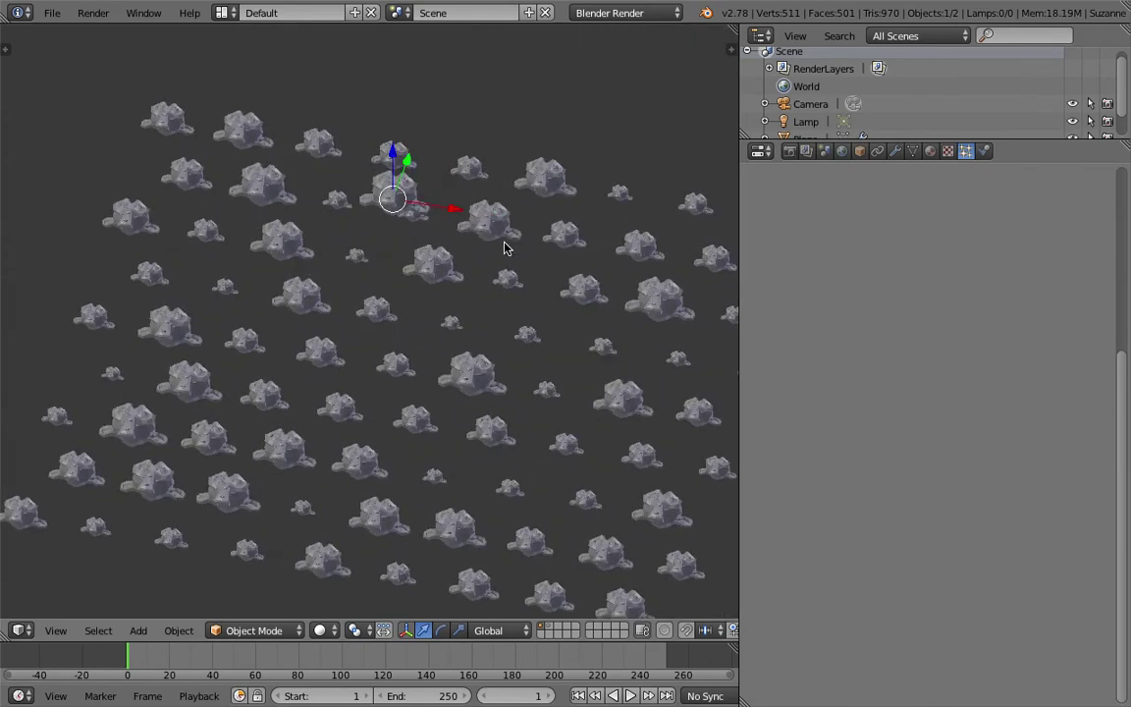
pyautogui.moveTo(493, 276)
pyautogui.mouseDown(button='middle')
pyautogui.moveTo(402, 290)
pyautogui.moveTo(501, 295)
pyautogui.mouseUp(button='middle')
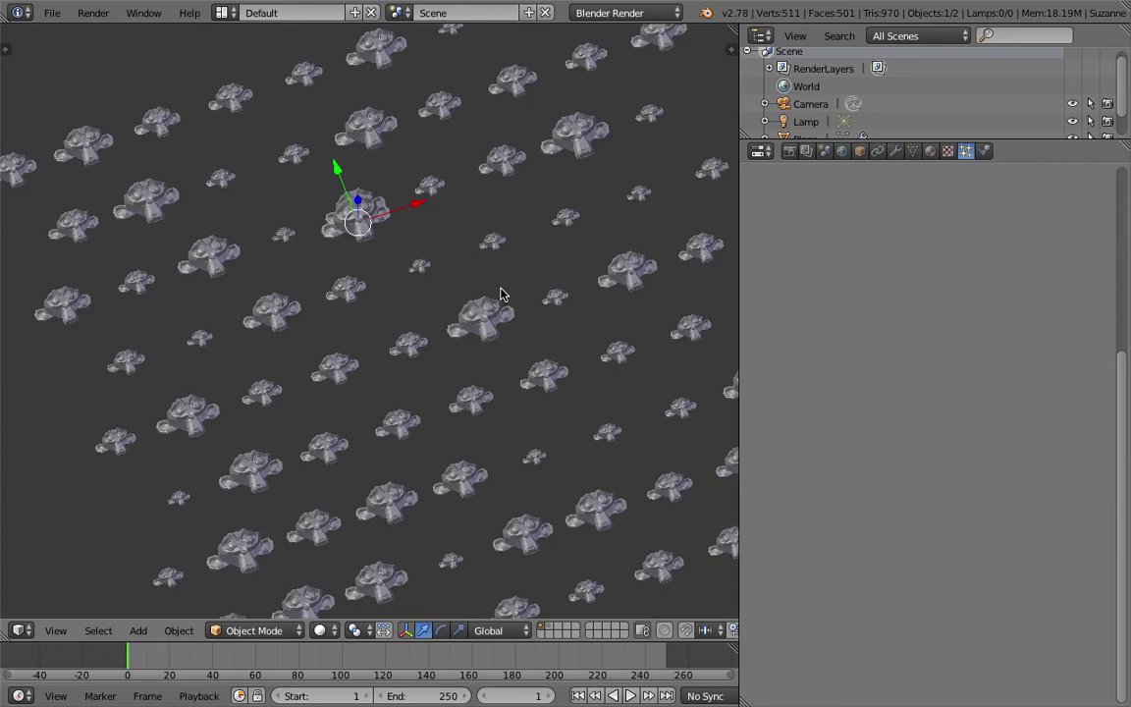
pyautogui.moveTo(500, 295); pyautogui.dragTo(466, 282, button='middle')
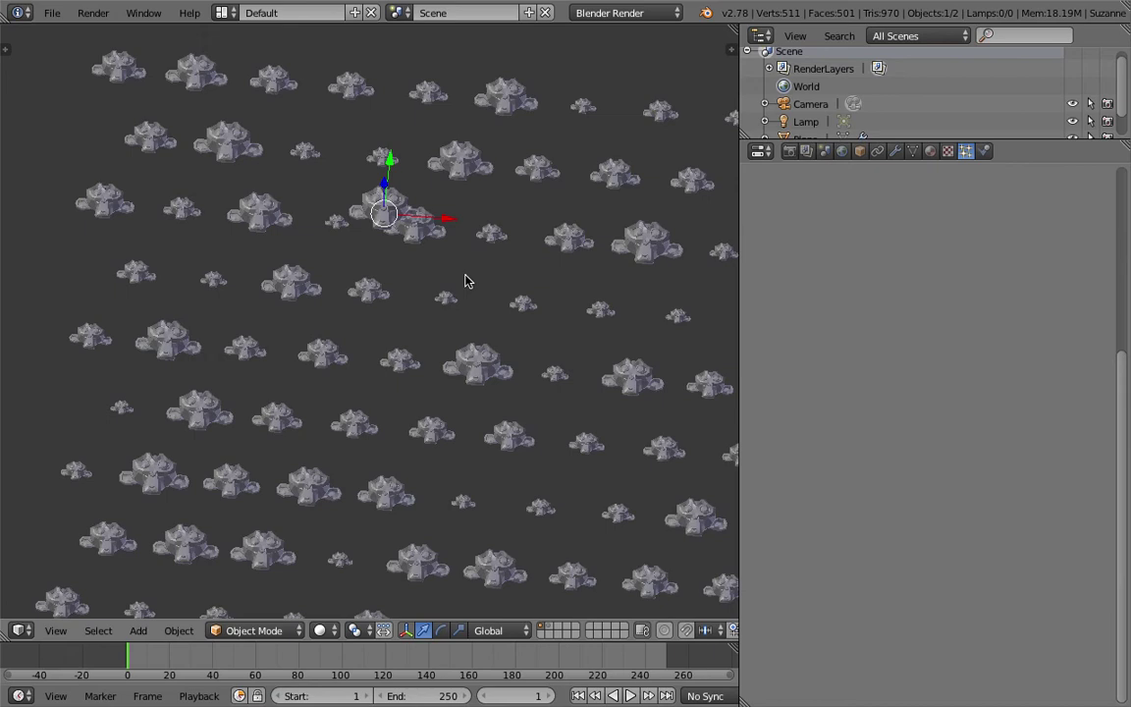
pyautogui.moveTo(524, 290); pyautogui.dragTo(410, 365, button='middle')
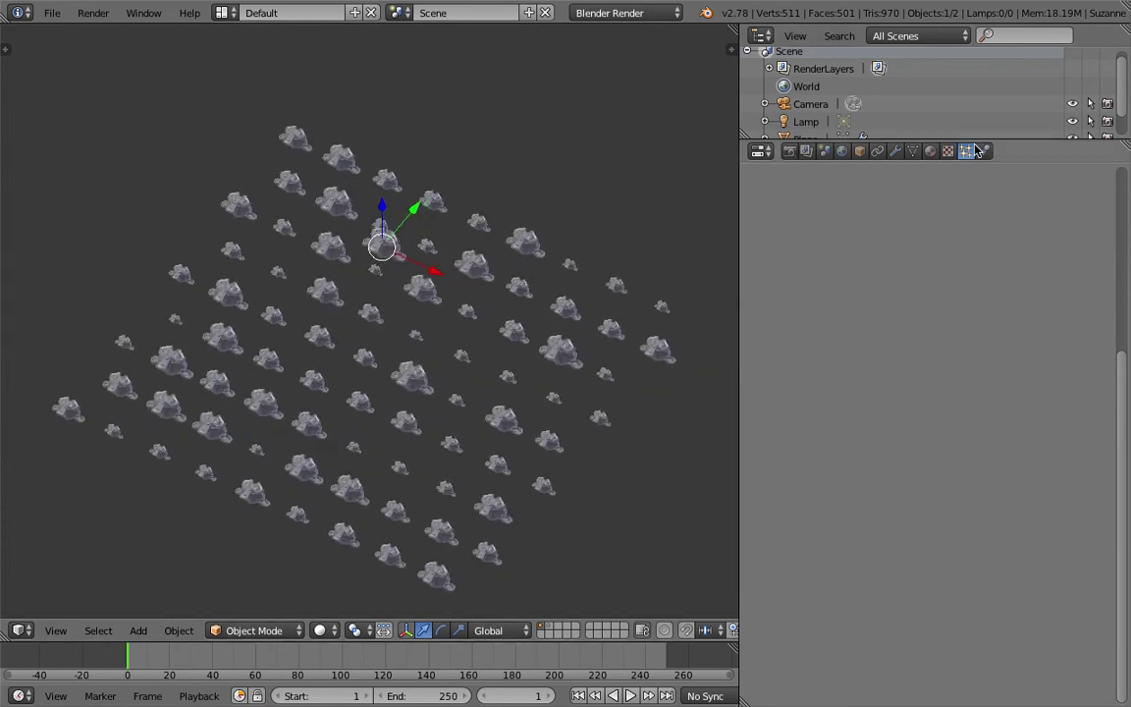
pyautogui.moveTo(470, 291); pyautogui.dragTo(499, 293, button='middle')
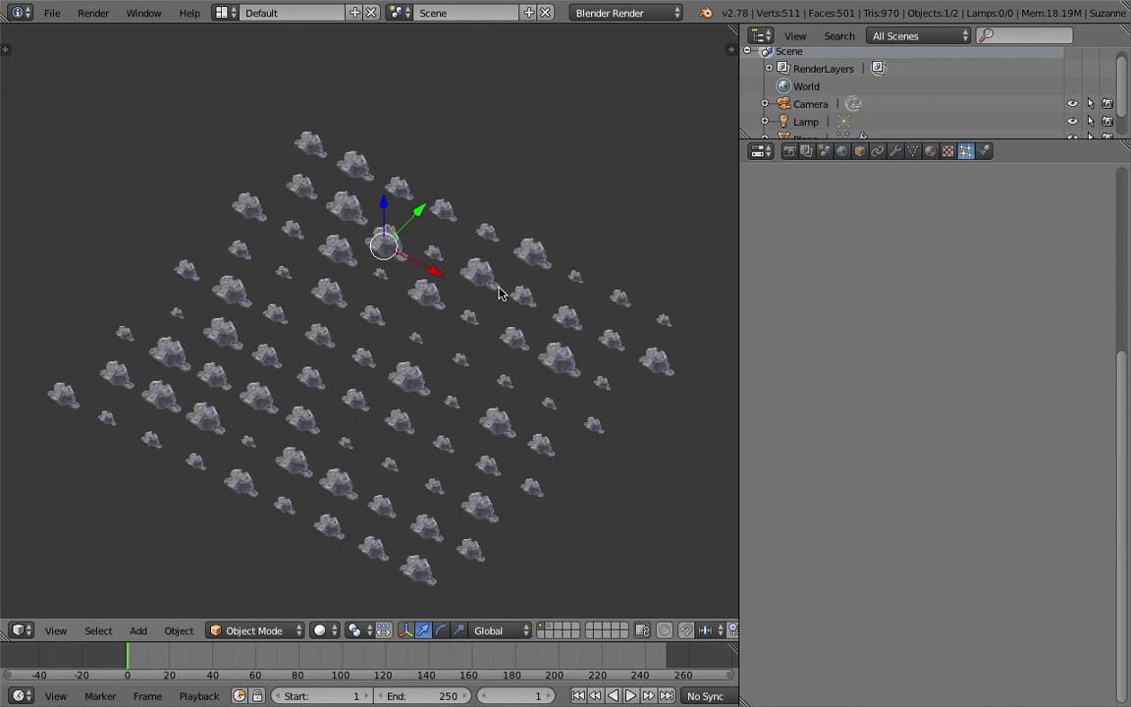
# Step: Save the file and move the original Suzanne clear of the scattered pattern, out past its left side
pyautogui.moveTo(498, 292); pyautogui.dragTo(507, 270, button='middle')
pyautogui.hotkey('ctrl', 's')
pyautogui.click(508, 270)
pyautogui.moveTo(427, 243); pyautogui.dragTo(445, 275, button='middle')
pyautogui.moveTo(376, 248); pyautogui.dragTo(474, 338, button='middle')
pyautogui.scroll(2, 389, 260)
pyautogui.scroll(-4, 379, 292)
pyautogui.press('g')
pyautogui.click(189, 323)
pyautogui.keyDown('shift'); pyautogui.moveTo(190, 323); pyautogui.dragTo(346, 356, button='middle'); pyautogui.keyUp('shift')
pyautogui.scroll(4, 306, 366)
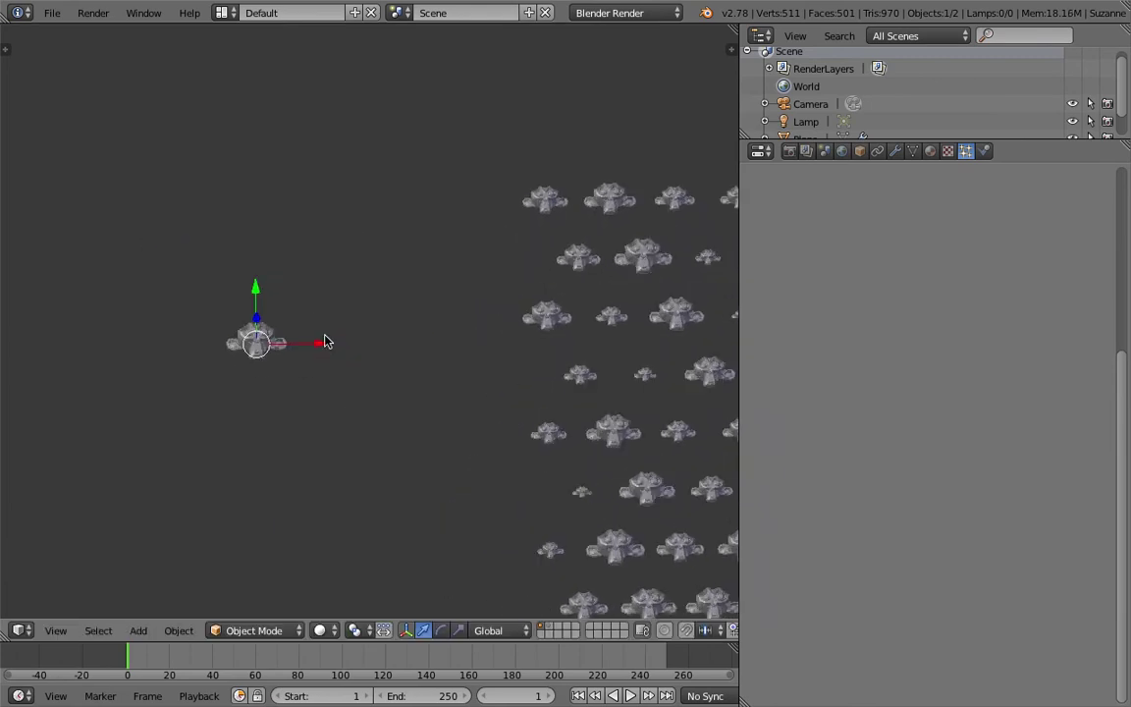
# Step: Add a new material to the original Suzanne and save the file
pyautogui.click(930, 150)
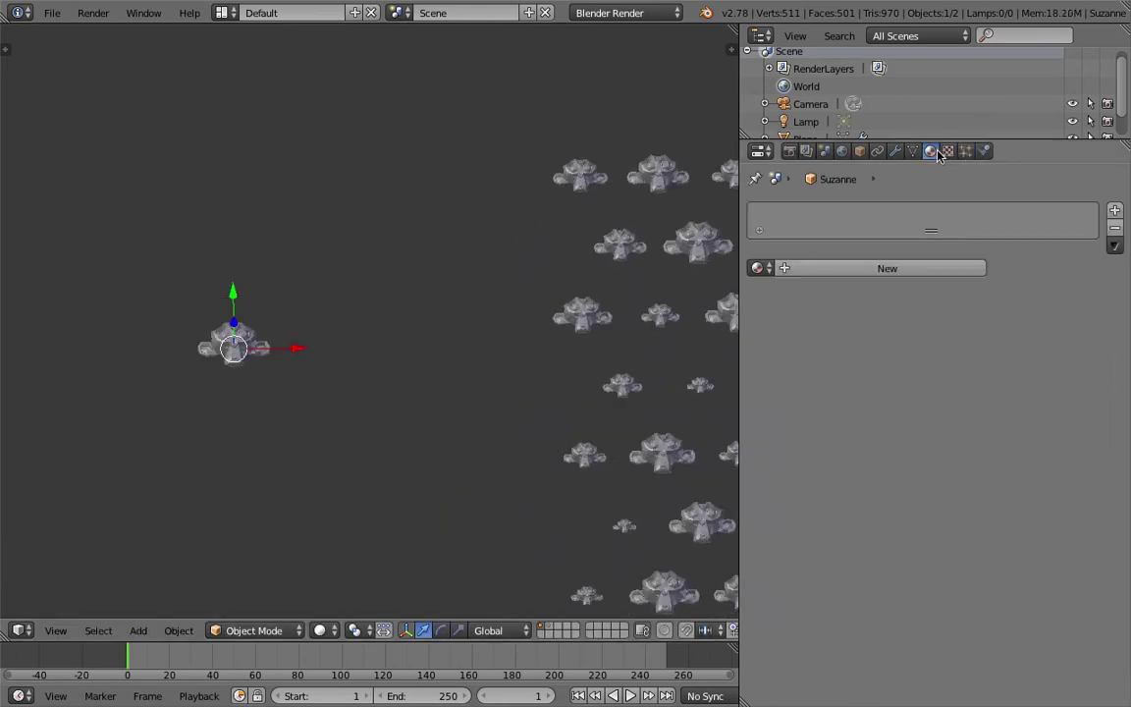
pyautogui.click(893, 271)
pyautogui.scroll(3, 387, 323)
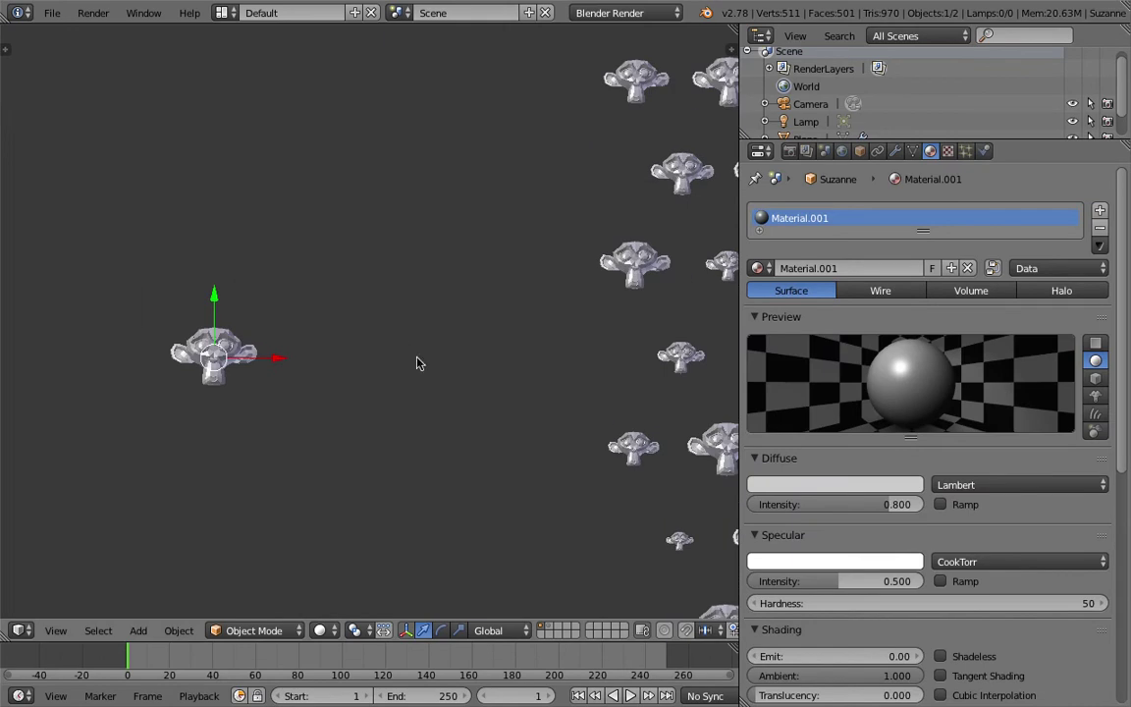
pyautogui.moveTo(476, 446); pyautogui.dragTo(474, 453, button='middle')
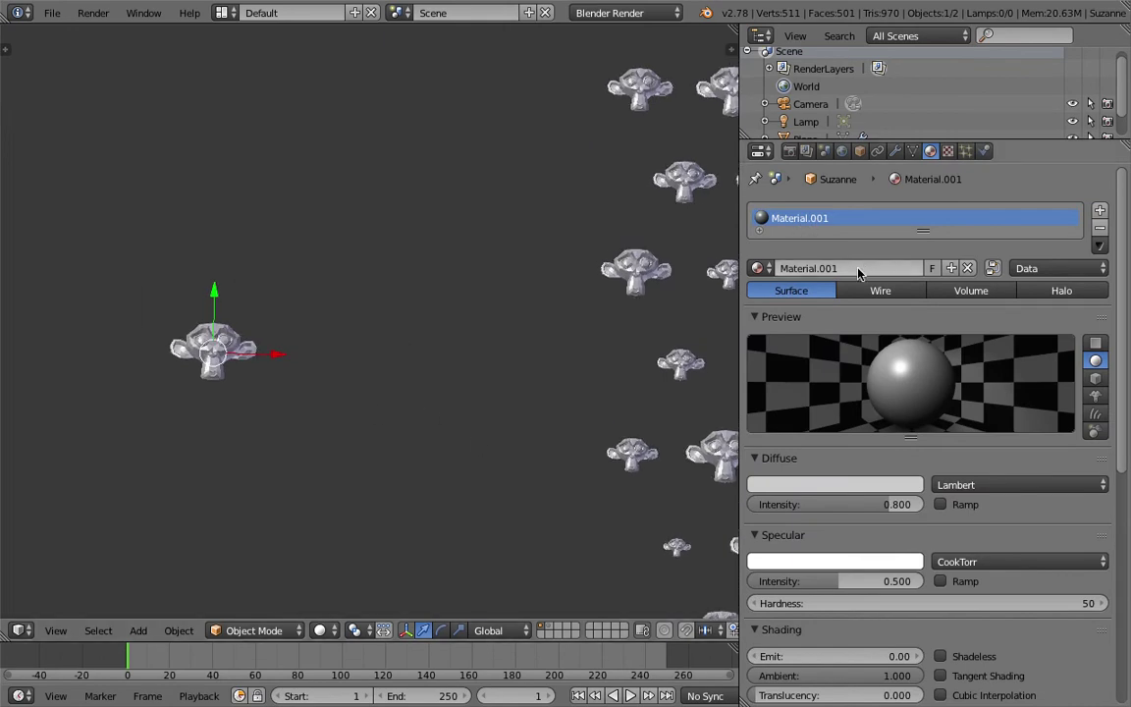
pyautogui.hotkey('ctrl', 's')
pyautogui.click(391, 295)
# Step: Duplicate the original Suzanne twice along the X axis
pyautogui.hotkey('shift', 'd')
pyautogui.press('x')
pyautogui.click(399, 332)
pyautogui.hotkey('shift', 'd')
pyautogui.press('x')
pyautogui.click(474, 339)
# Step: Arrange the original Suzanne and its two copies in a compact triangular cluster beside the pattern
pyautogui.rightClick(255, 325)
pyautogui.press('g')
pyautogui.click(231, 324)
pyautogui.rightClick(314, 324)
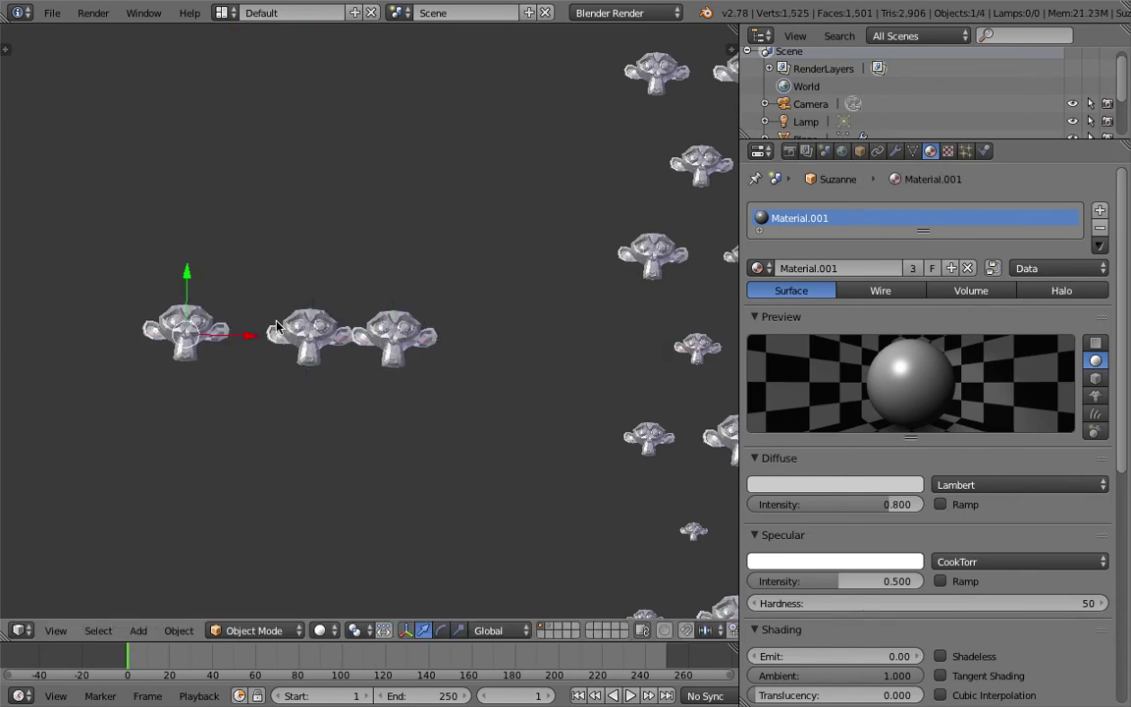
pyautogui.press('g')
pyautogui.click(281, 261)
pyautogui.rightClick(402, 330)
pyautogui.press('g')
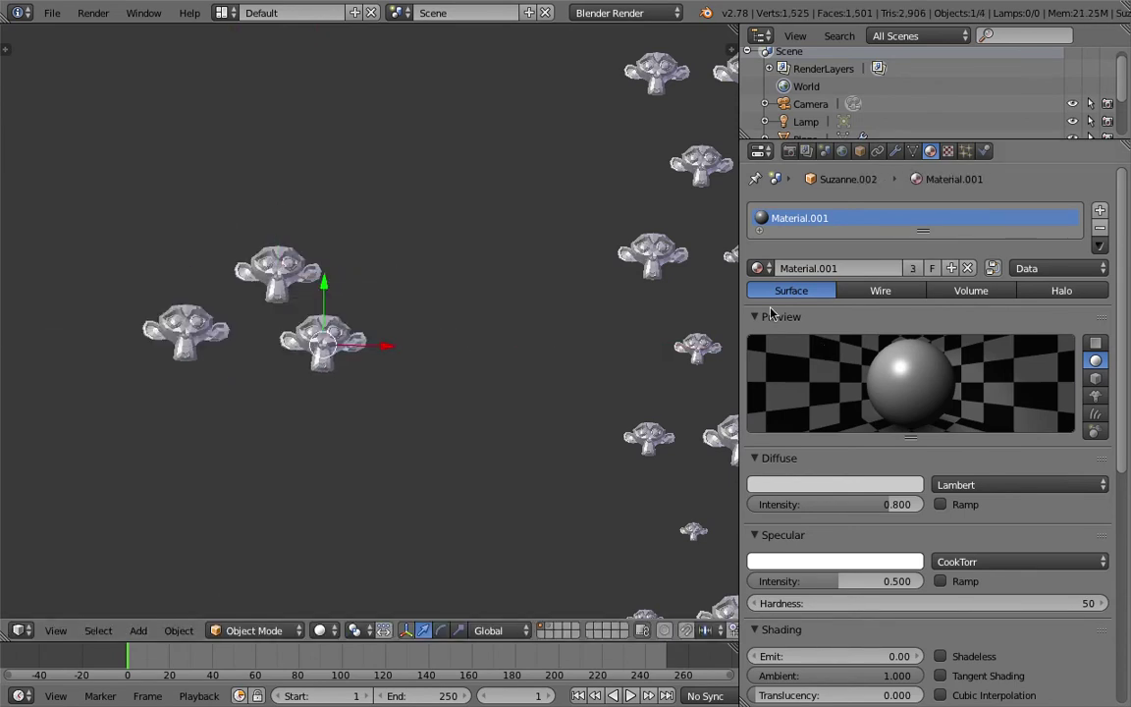
# Step: Rename the shared material Christmas_MAT, saving the file, and enable the material's Object Color option
pyautogui.click(842, 269)
pyautogui.write('Christmas_MAT')
pyautogui.press('Return')
pyautogui.hotkey('ctrl', 's')
pyautogui.click(842, 270)
pyautogui.scroll(-6, 1106, 522)
pyautogui.scroll(-4, 1106, 521)
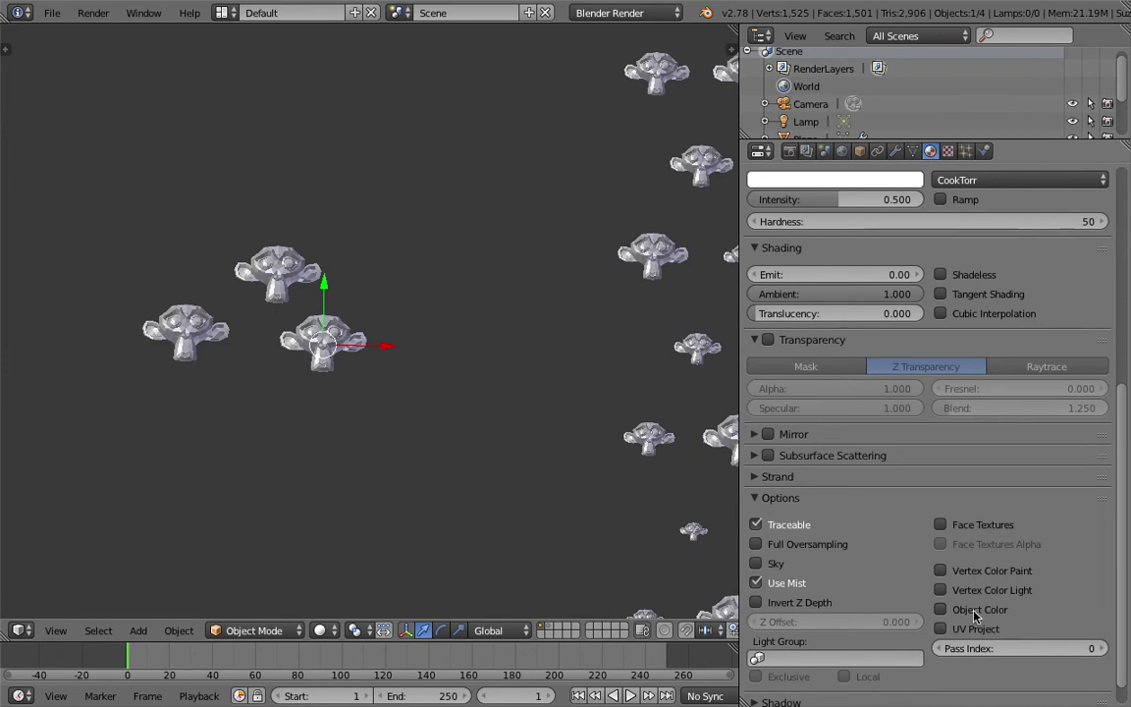
# Step: Set the original Suzanne's object color to red with R 1.000, G 0.000 and B 0.048
pyautogui.rightClick(193, 299)
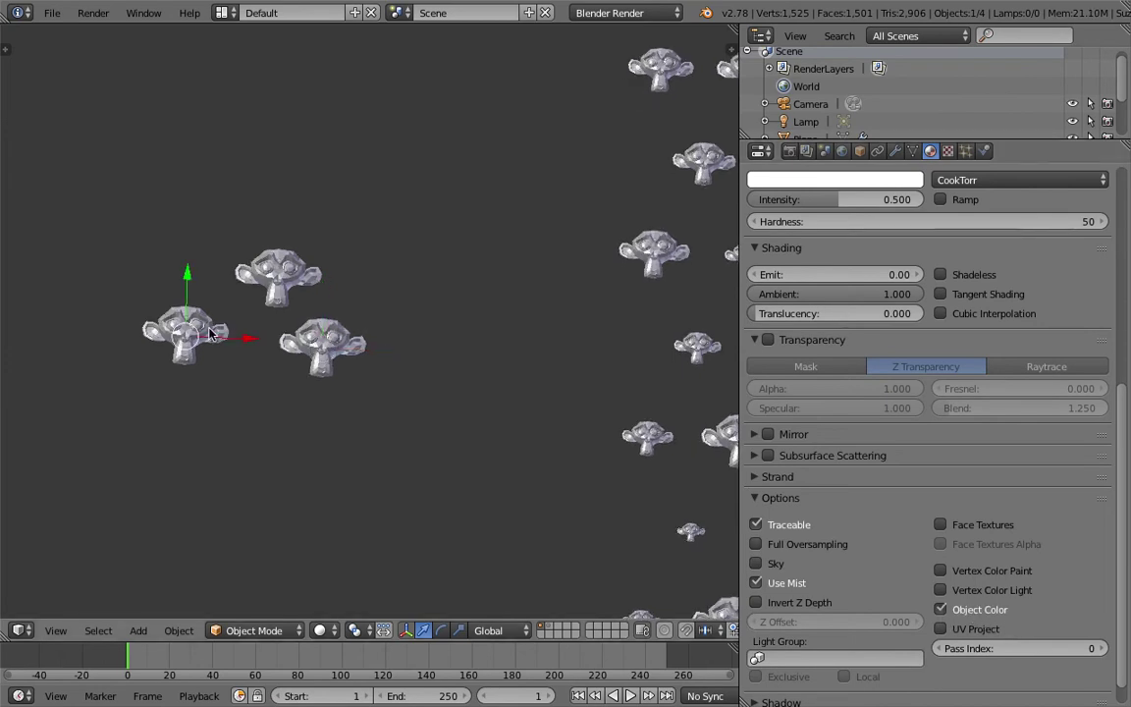
pyautogui.click(859, 150)
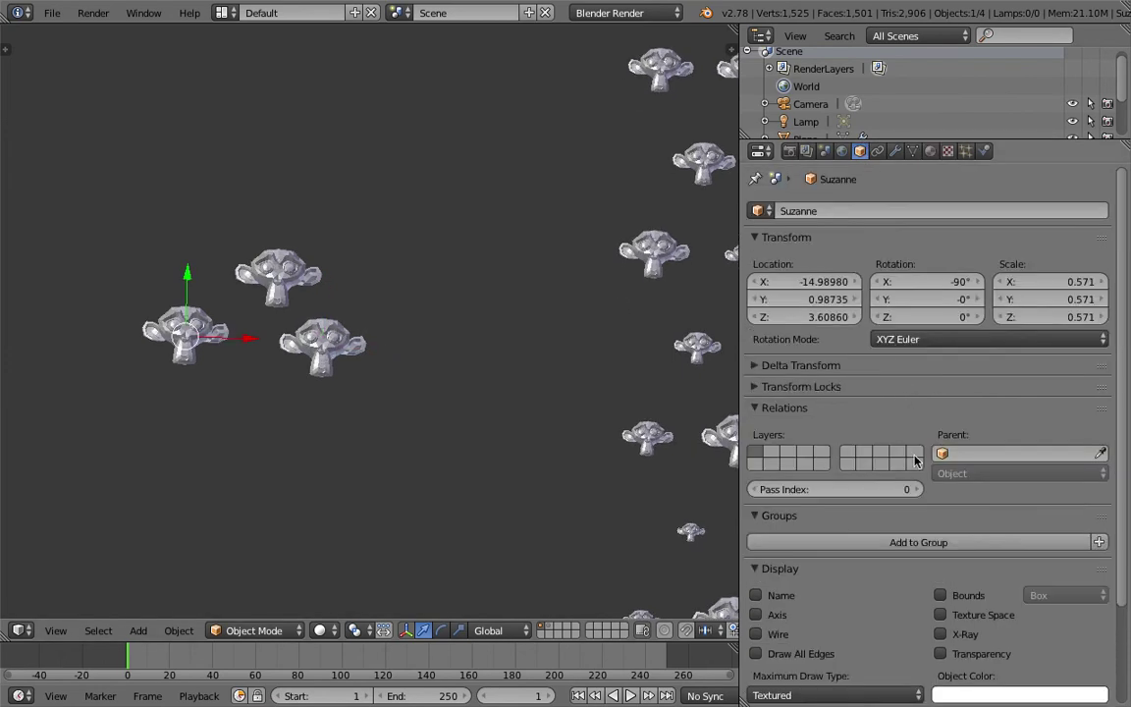
pyautogui.scroll(-3, 979, 535)
pyautogui.click(973, 574)
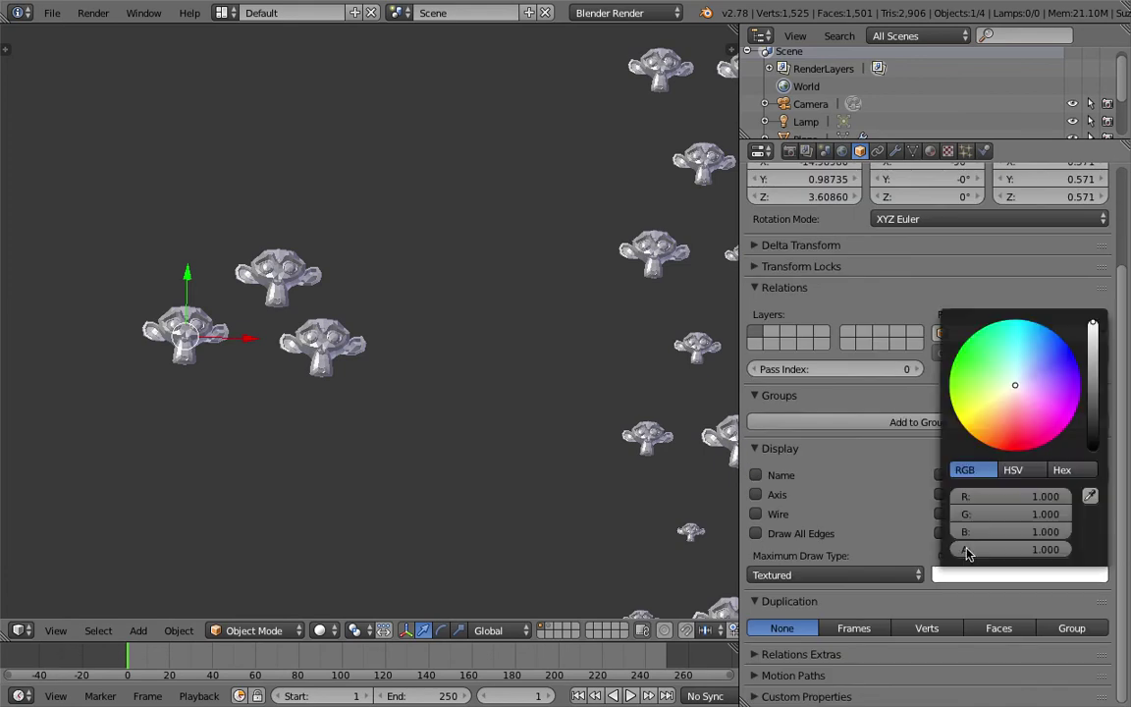
pyautogui.moveTo(1001, 407)
pyautogui.mouseDown()
pyautogui.moveTo(980, 437)
pyautogui.moveTo(969, 431)
pyautogui.moveTo(1016, 452)
pyautogui.mouseUp()
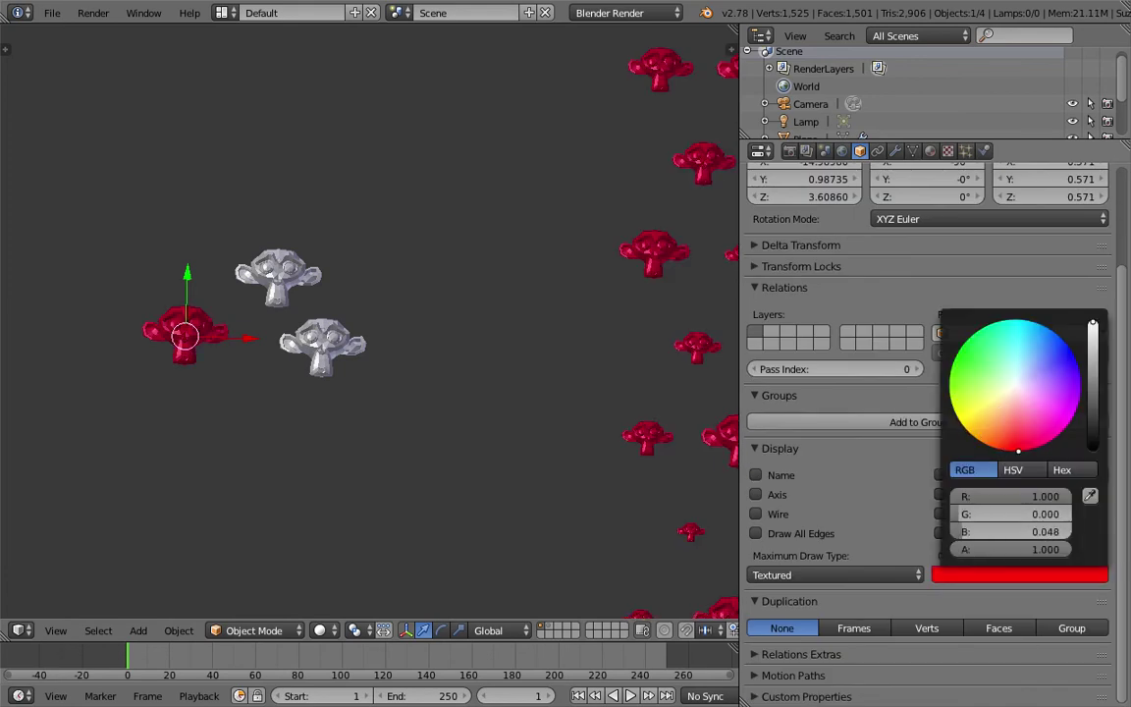
# Step: Set the object color of the upper Suzanne copy to bright green and of the lower-right copy to pale cyan
pyautogui.rightClick(251, 249)
pyautogui.click(979, 574)
pyautogui.moveTo(1006, 386)
pyautogui.mouseDown()
pyautogui.moveTo(1011, 371)
pyautogui.moveTo(954, 363)
pyautogui.mouseUp()
pyautogui.rightClick(333, 343)
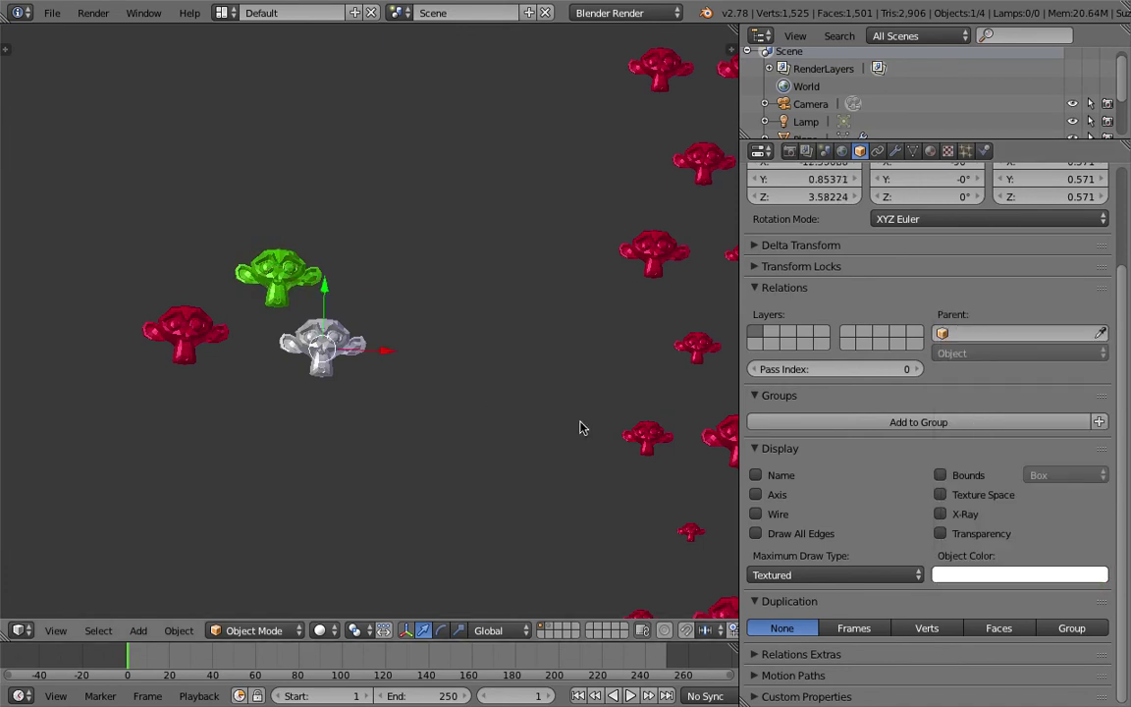
pyautogui.click(1020, 575)
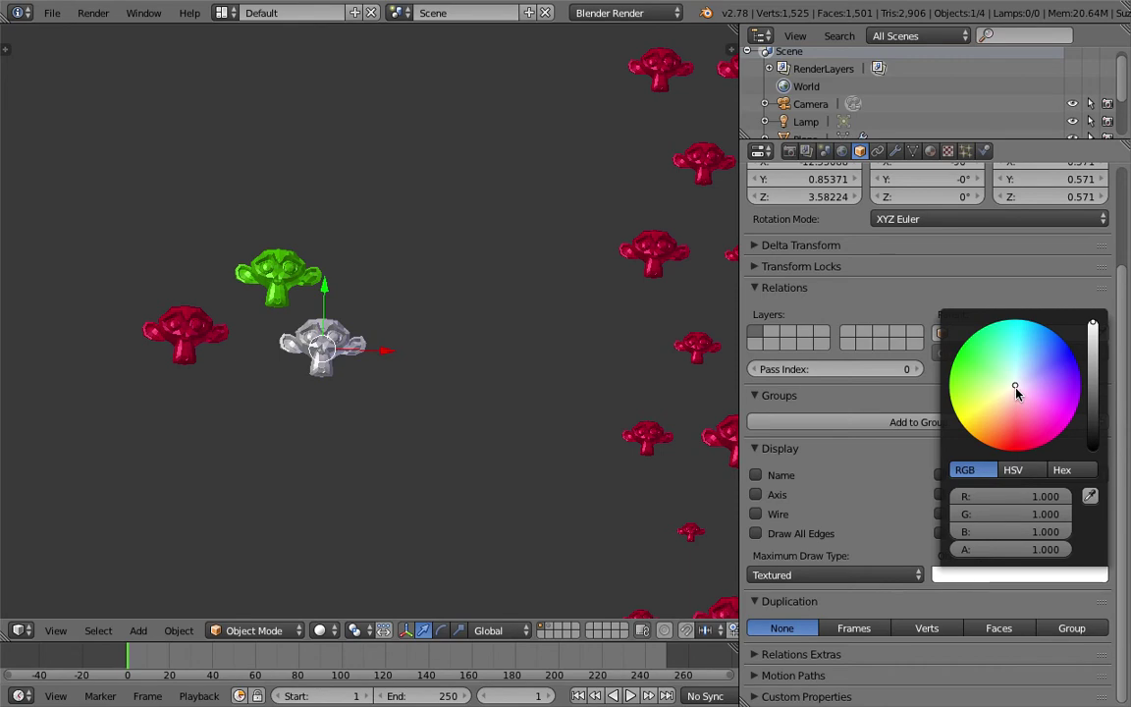
pyautogui.moveTo(1015, 385); pyautogui.dragTo(1015, 351)
# Step: Put the red, green and pale cyan Suzannes together into a new group
pyautogui.moveTo(380, 413); pyautogui.dragTo(331, 238, button='middle')
pyautogui.keyDown('shift'); pyautogui.rightClick(127, 254); pyautogui.keyUp('shift')
pyautogui.keyDown('shift'); pyautogui.rightClick(201, 208); pyautogui.keyUp('shift')
pyautogui.keyDown('shift'); pyautogui.rightClick(275, 287); pyautogui.keyUp('shift')
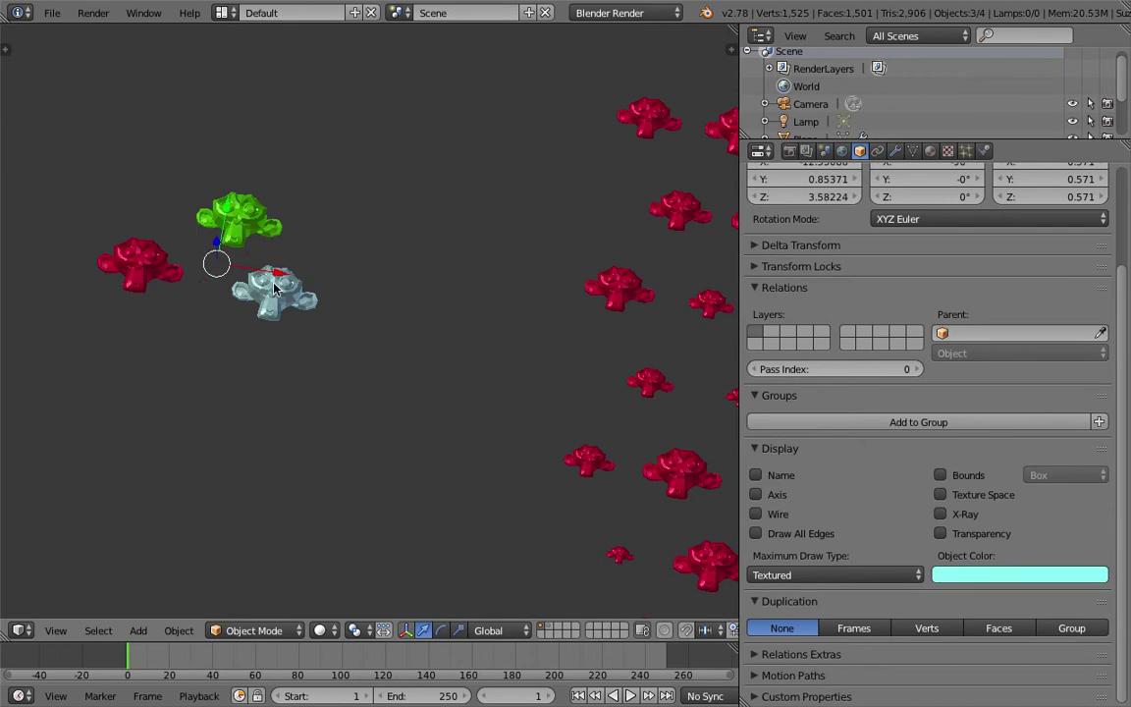
pyautogui.hotkey('ctrl', 'g')
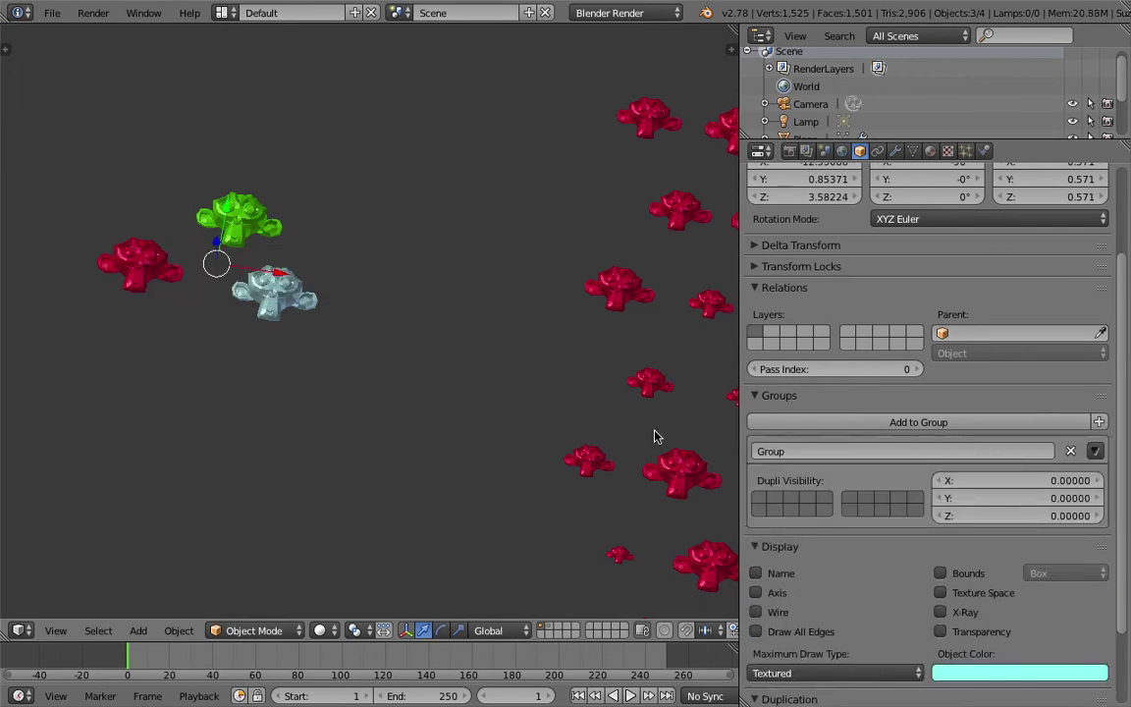
# Step: Select the particle emitter plane and save the file
pyautogui.scroll(-2, 413, 298)
pyautogui.keyDown('shift'); pyautogui.moveTo(416, 297); pyautogui.dragTo(363, 285, button='middle'); pyautogui.keyUp('shift')
pyautogui.scroll(-4, 567, 312)
pyautogui.rightClick(586, 336)
pyautogui.keyDown('shift'); pyautogui.moveTo(585, 336); pyautogui.dragTo(507, 312, button='middle'); pyautogui.keyUp('shift')
pyautogui.hotkey('ctrl', 's')
pyautogui.click(508, 314)
pyautogui.scroll(3, 512, 253)
pyautogui.scroll(-1, 619, 356)
pyautogui.keyDown('shift'); pyautogui.moveTo(620, 363); pyautogui.dragTo(597, 364, button='middle'); pyautogui.keyUp('shift')
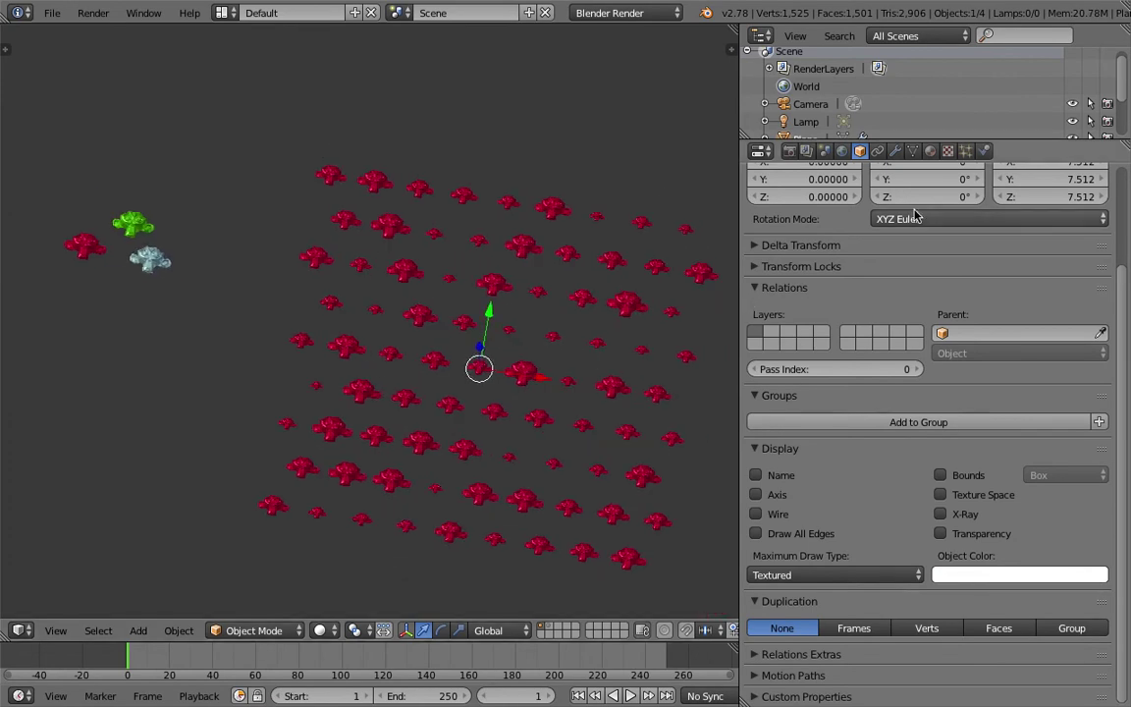
# Step: Render the plane's particles as a group with Group as the dupli group, toggling Scale off and on to compare
pyautogui.click(965, 151)
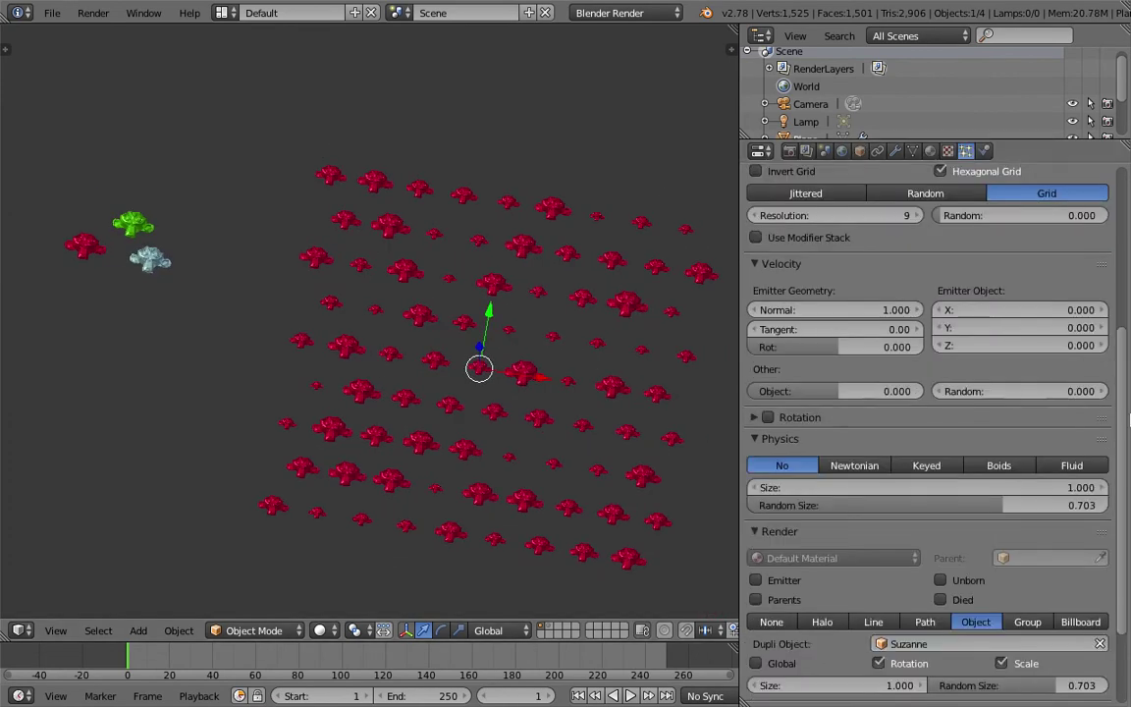
pyautogui.scroll(-4, 1080, 442)
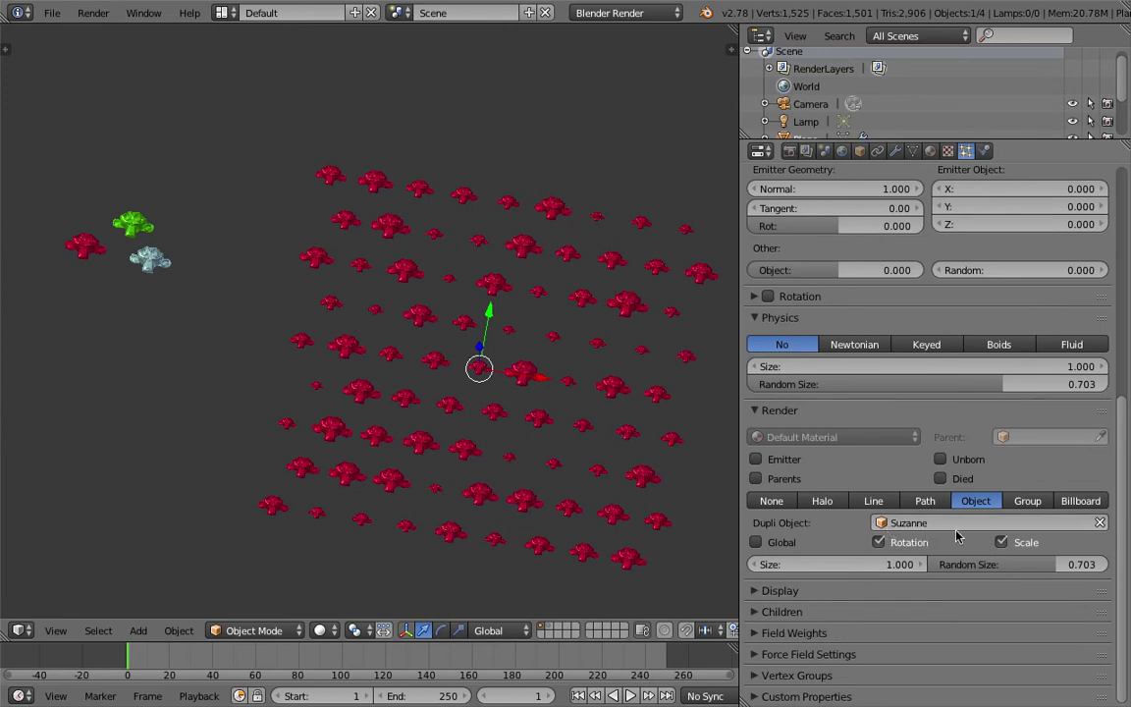
pyautogui.click(1027, 500)
pyautogui.click(932, 522)
pyautogui.click(927, 343)
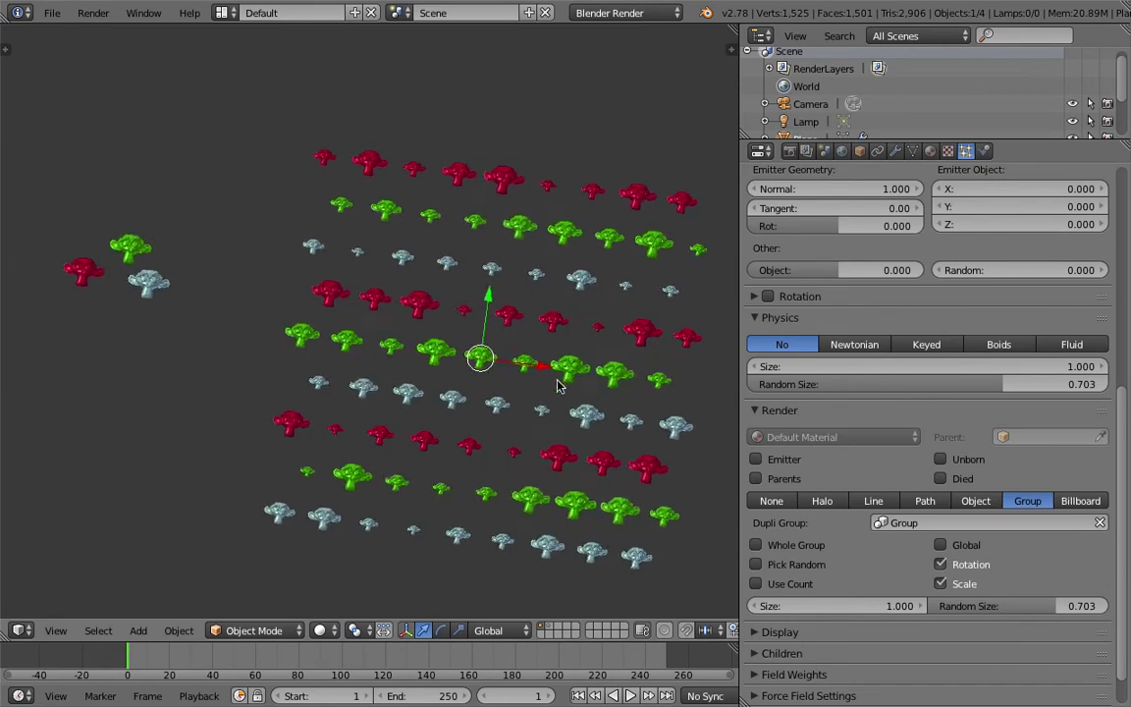
pyautogui.moveTo(548, 323); pyautogui.dragTo(438, 348, button='middle')
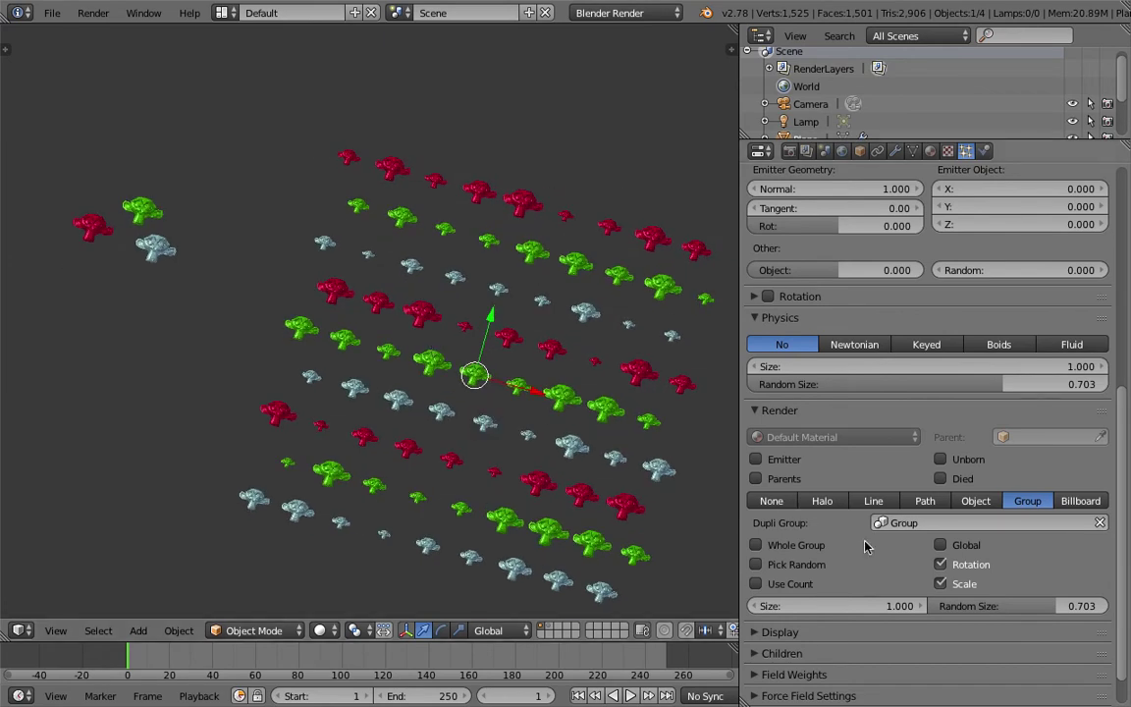
pyautogui.click(964, 580)
pyautogui.click(965, 580)
# Step: Try freely rotating the green, pale cyan and red source Suzannes one after another
pyautogui.rightClick(143, 209)
pyautogui.press('r')
pyautogui.press('r')
pyautogui.rightClick(220, 253)
pyautogui.rightClick(159, 247)
pyautogui.press('r')
pyautogui.press('r')
pyautogui.rightClick(232, 277)
pyautogui.rightClick(91, 226)
pyautogui.press('r')
pyautogui.press('r')
pyautogui.rightClick(184, 270)
# Step: Select the three coloured source Suzannes and duplicate the cluster twice along the Y axis
pyautogui.keyDown('shift'); pyautogui.moveTo(184, 253); pyautogui.dragTo(259, 292, button='middle'); pyautogui.keyUp('shift')
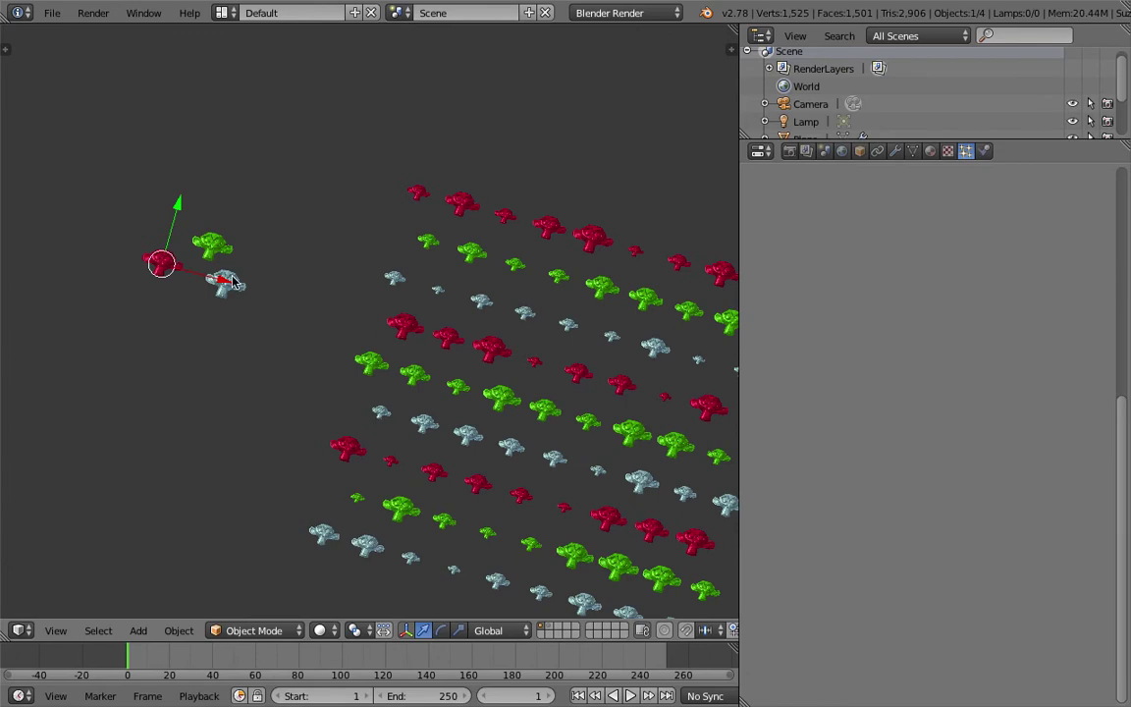
pyautogui.scroll(2, 235, 282)
pyautogui.keyDown('shift'); pyautogui.moveTo(134, 253); pyautogui.dragTo(311, 300, button='middle'); pyautogui.keyUp('shift')
pyautogui.keyDown('shift'); pyautogui.rightClick(311, 258); pyautogui.keyUp('shift')
pyautogui.keyDown('shift'); pyautogui.rightClick(345, 311); pyautogui.keyUp('shift')
pyautogui.hotkey('shift', 'd')
pyautogui.press('y')
pyautogui.click(421, 239)
pyautogui.keyDown('shift'); pyautogui.moveTo(385, 258); pyautogui.dragTo(353, 342, button='middle'); pyautogui.keyUp('shift')
pyautogui.hotkey('shift', 'd')
pyautogui.press('y')
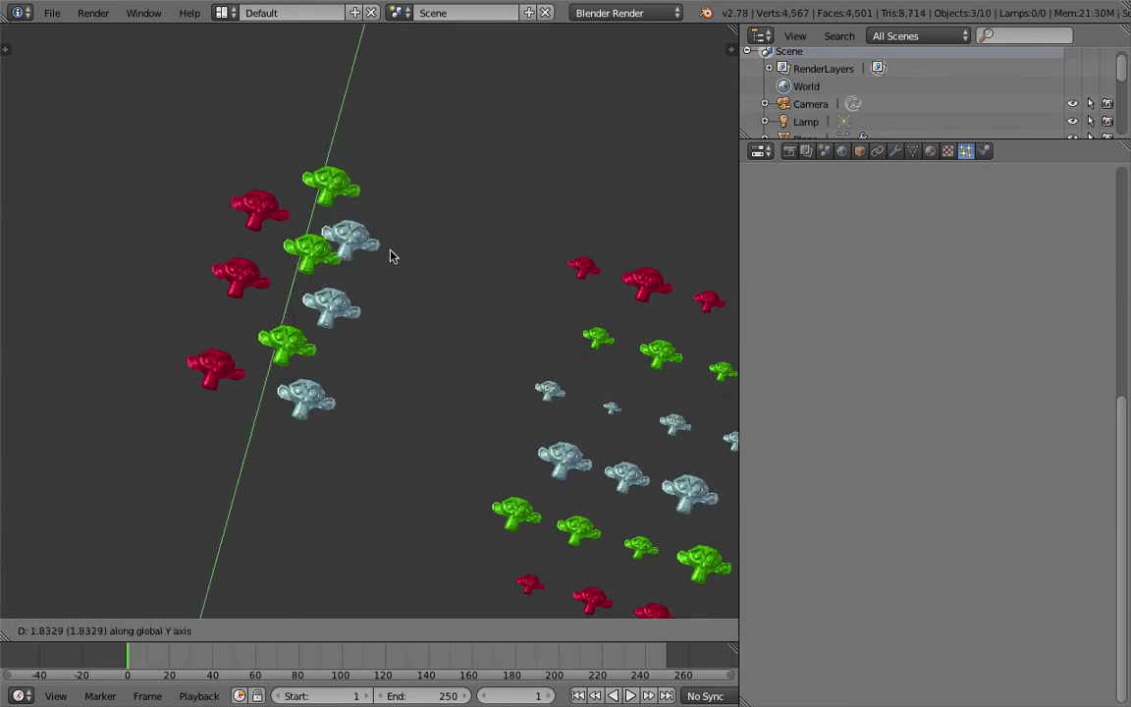
pyautogui.click(390, 253)
# Step: Duplicate the three-Suzanne cluster three more times to form a second column left of the first
pyautogui.hotkey('shift', 'd')
pyautogui.click(218, 214)
pyautogui.hotkey('shift', 'd')
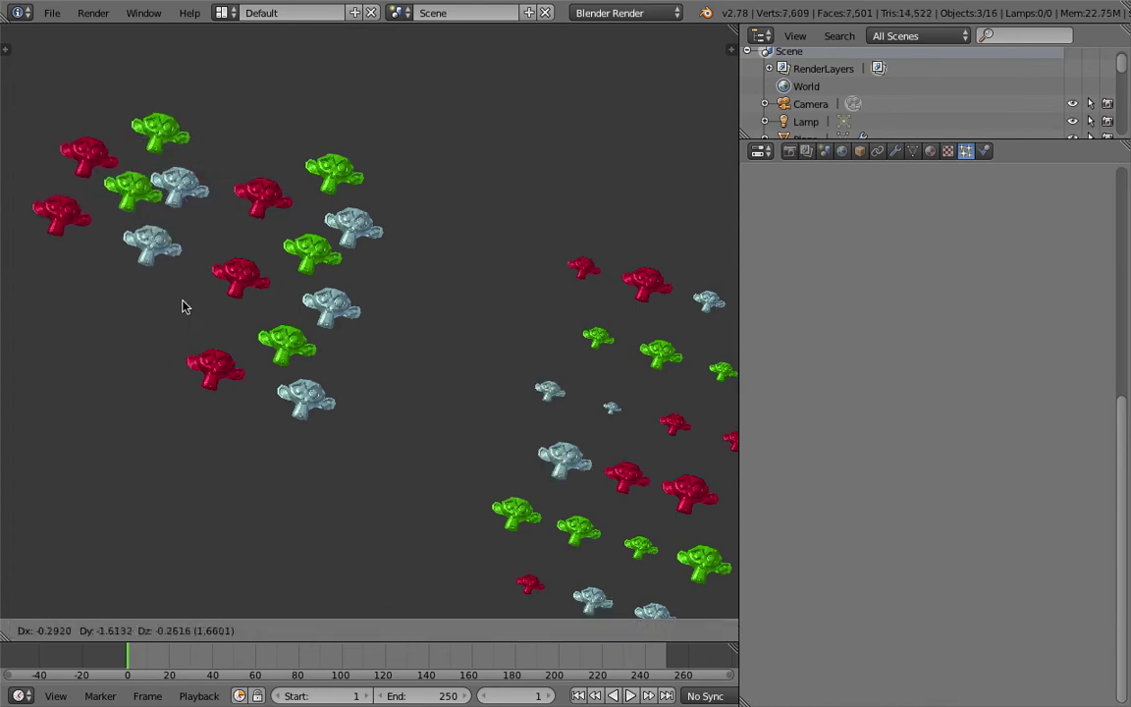
pyautogui.click(176, 344)
pyautogui.hotkey('shift', 'd')
pyautogui.click(139, 447)
# Step: Box-select all eighteen source Suzannes and save the file
pyautogui.keyDown('shift'); pyautogui.scroll(-1, 206, 379); pyautogui.keyUp('shift')
pyautogui.scroll(-2, 206, 380)
pyautogui.press('a')
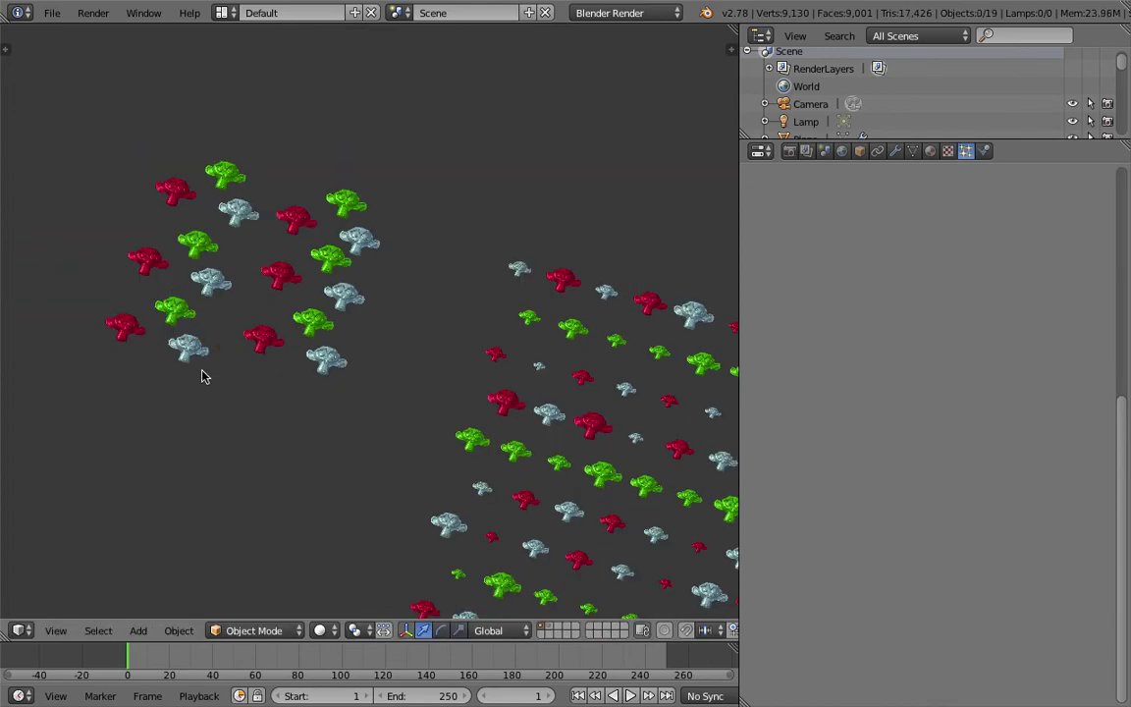
pyautogui.press('b')
pyautogui.moveTo(100, 149); pyautogui.dragTo(379, 432)
pyautogui.hotkey('ctrl', 's')
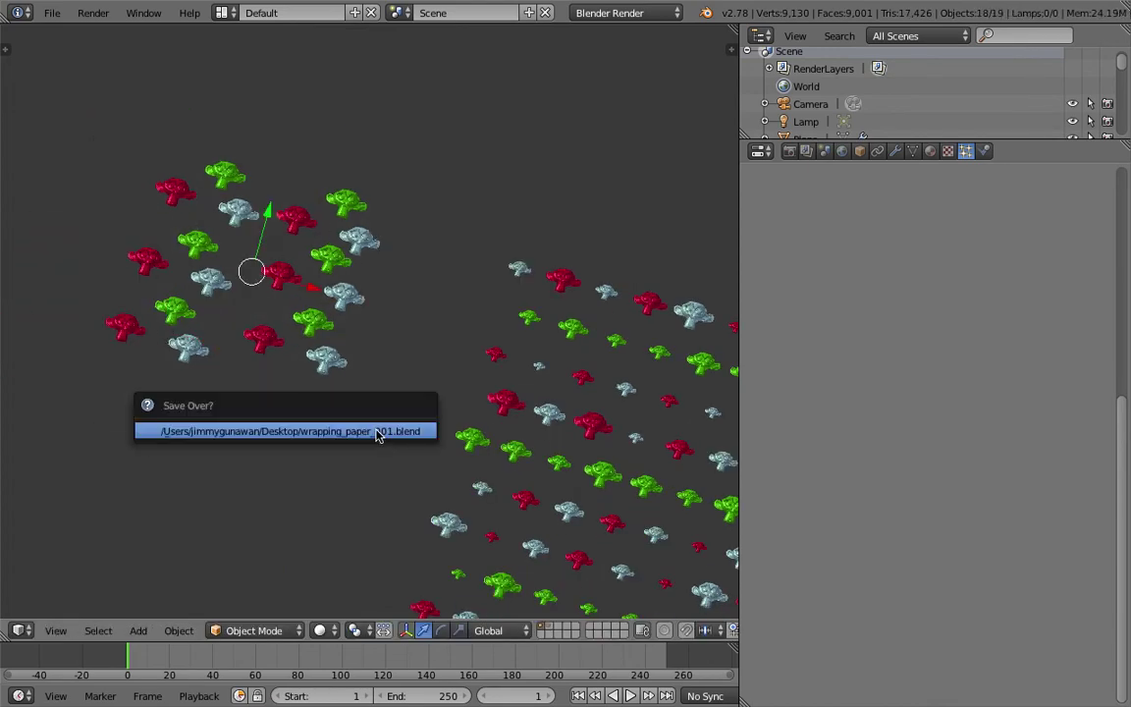
pyautogui.click(379, 432)
# Step: Switch to the Compositing layout with a single source Suzanne selected, enlarge its 3D view and save the file
pyautogui.press('z')
pyautogui.rightClick(350, 300)
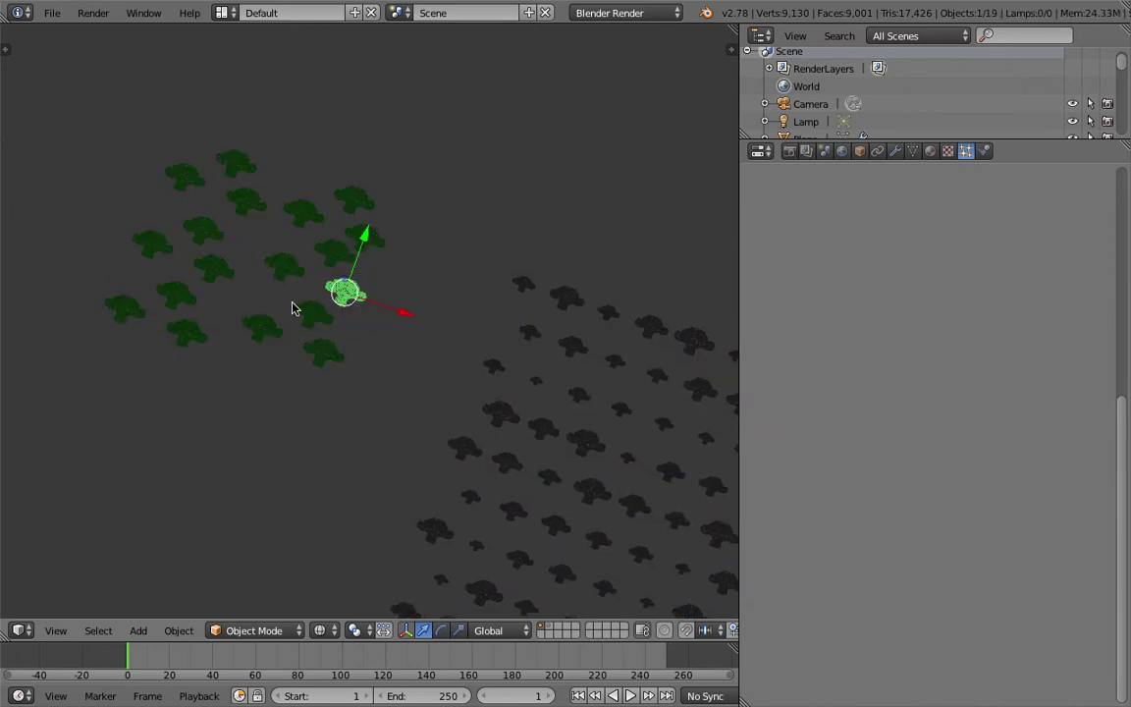
pyautogui.click(224, 13)
pyautogui.click(246, 76)
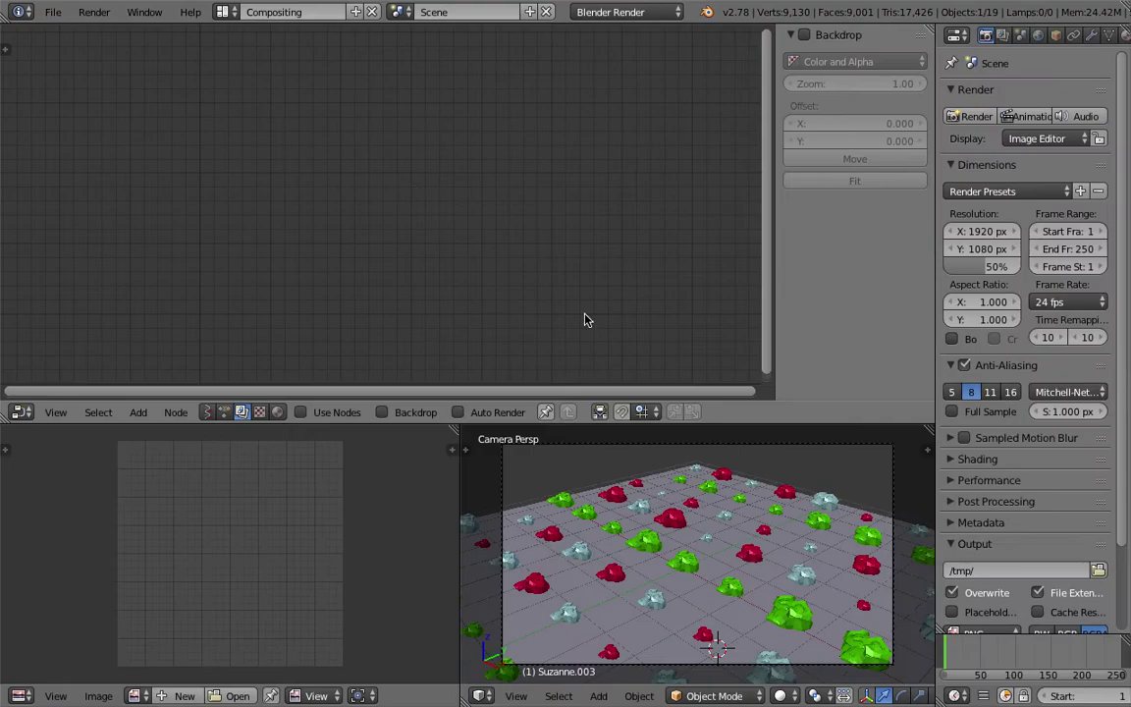
pyautogui.moveTo(641, 424); pyautogui.dragTo(651, 333)
pyautogui.moveTo(659, 357); pyautogui.dragTo(728, 510, button='middle')
pyautogui.hotkey('ctrl', 's')
pyautogui.click(727, 510)
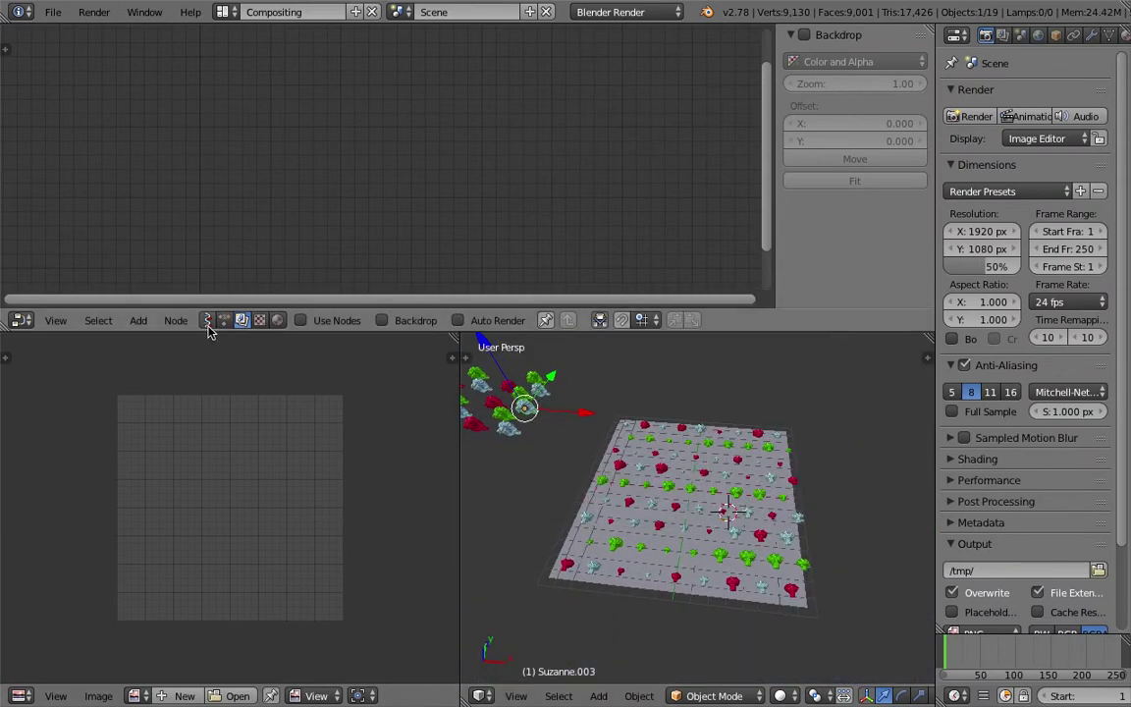
# Step: Create a new Animation Nodes tree and add an Objects from Group node with its group set to Group
pyautogui.click(224, 320)
pyautogui.click(373, 320)
pyautogui.hotkey('shift', 'a')
pyautogui.moveTo(236, 144)
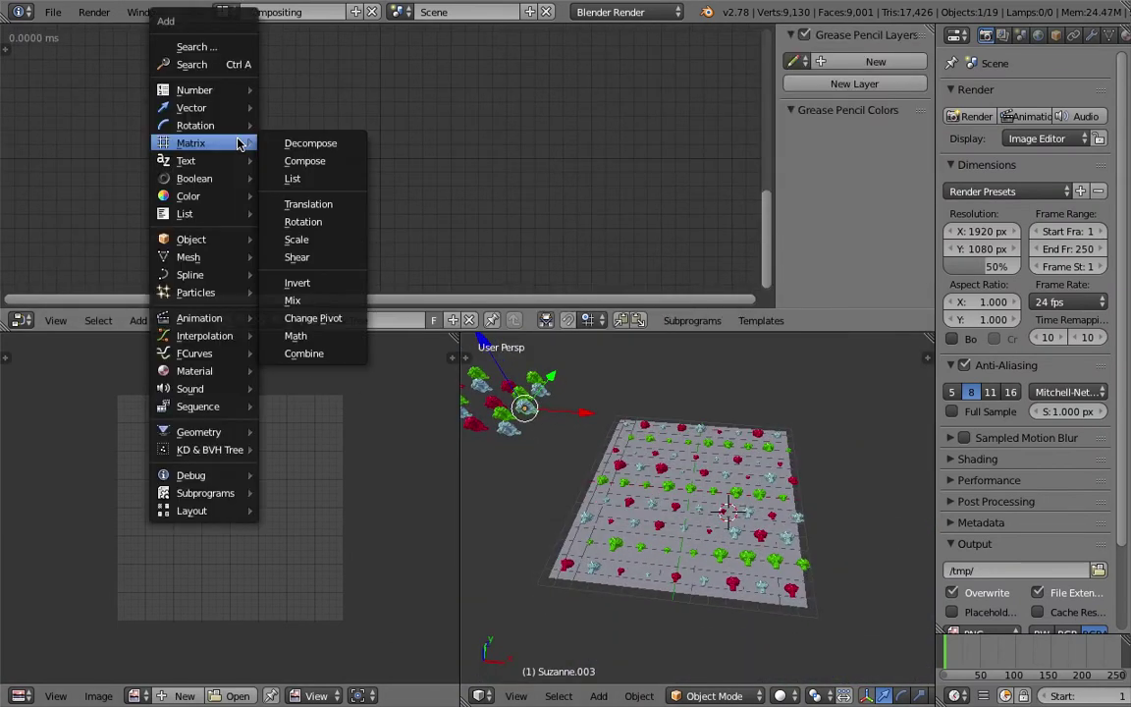
pyautogui.click(196, 64)
pyautogui.write('obejcts')
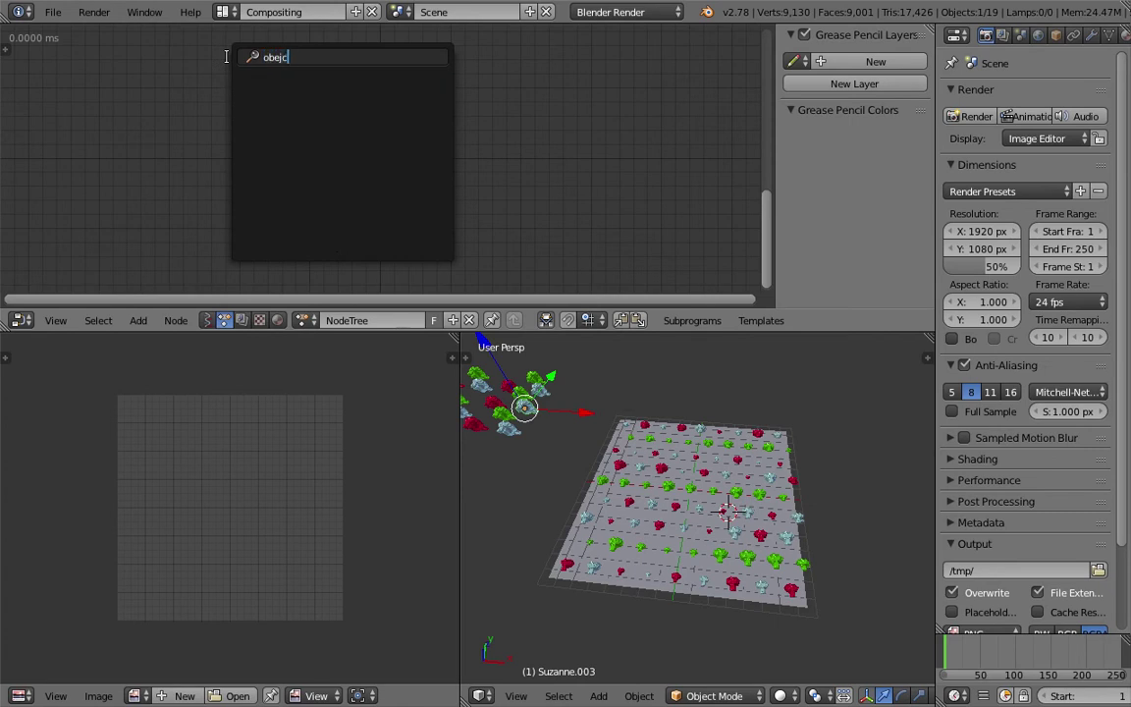
pyautogui.press('BackSpace')
pyautogui.press('BackSpace')
pyautogui.press('BackSpace')
pyautogui.press('BackSpace')
pyautogui.press('BackSpace')
pyautogui.write('jects f')
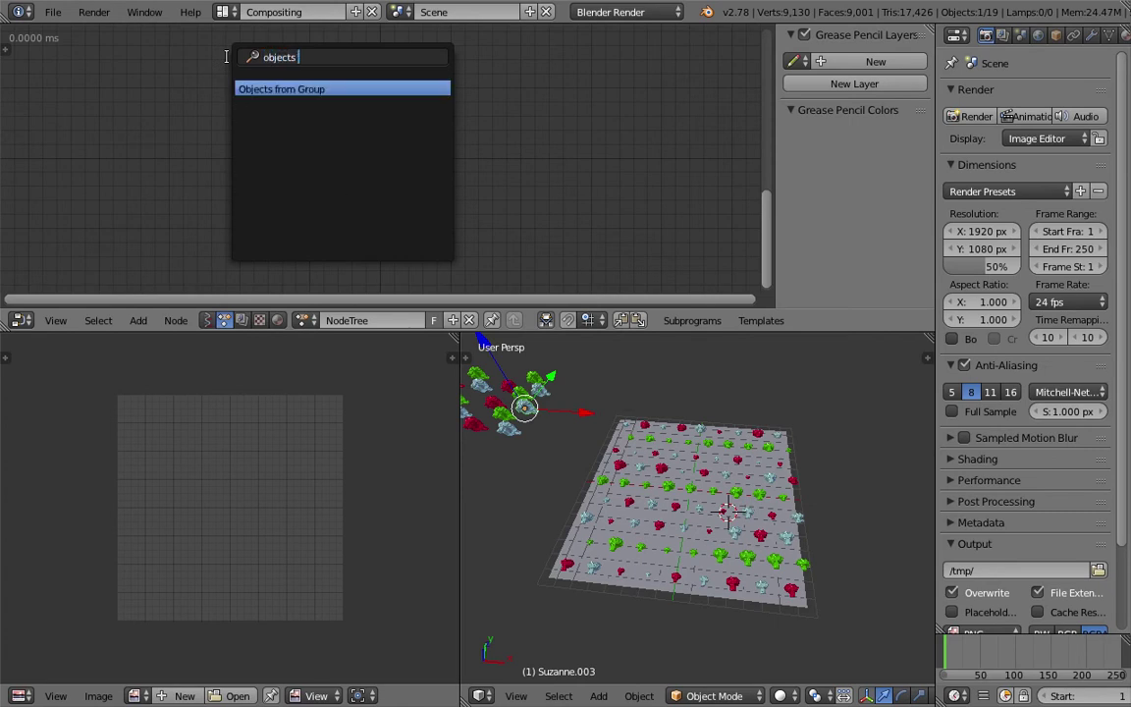
pyautogui.press('Return')
pyautogui.click(216, 232)
pyautogui.click(208, 253)
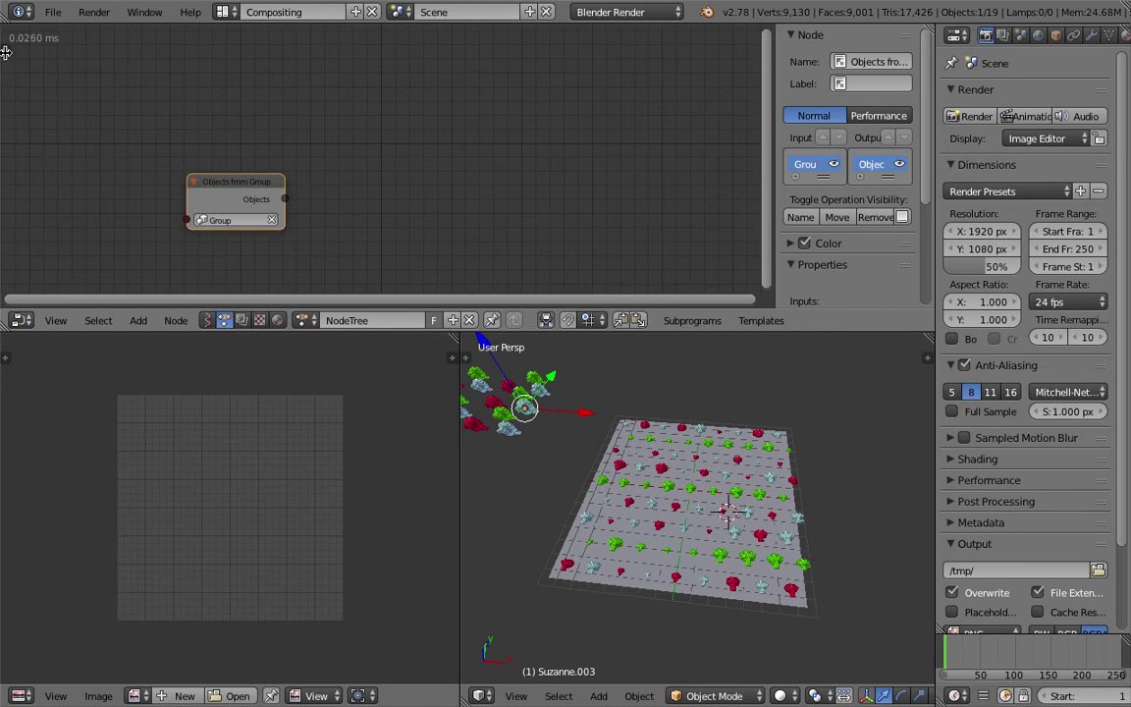
# Step: Change the node tree's auto execution from Always to the tree-changed, frame-changed and property-changed triggers
pyautogui.press('t')
pyautogui.click(10, 137)
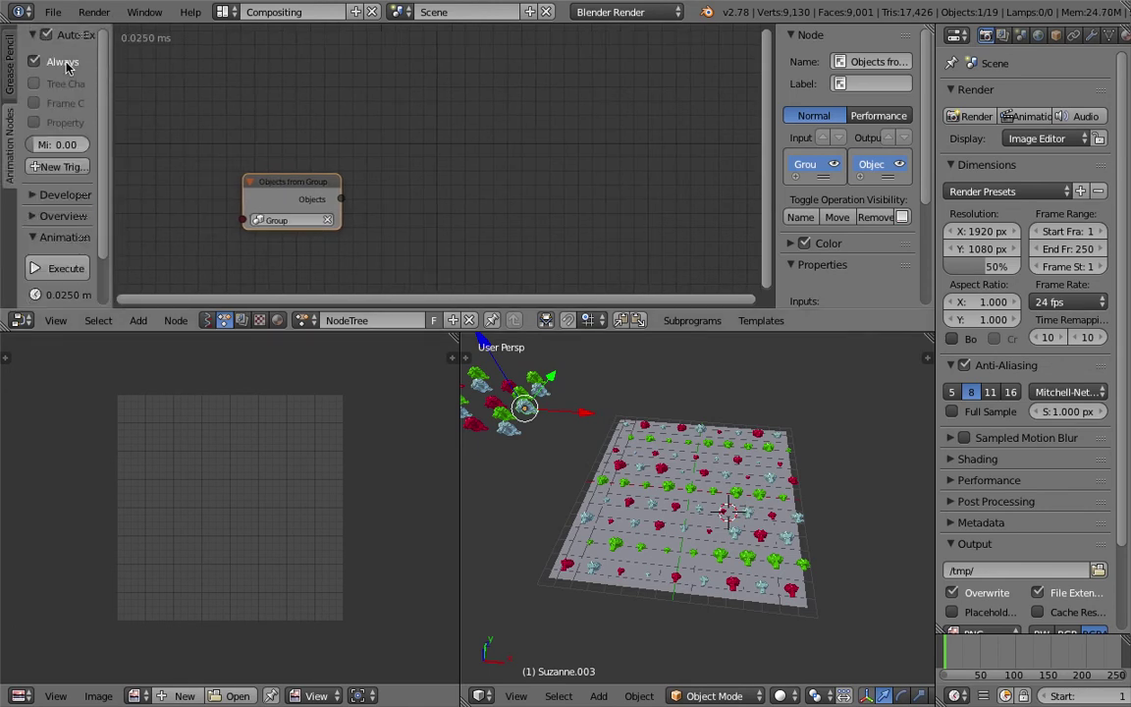
pyautogui.press('t')
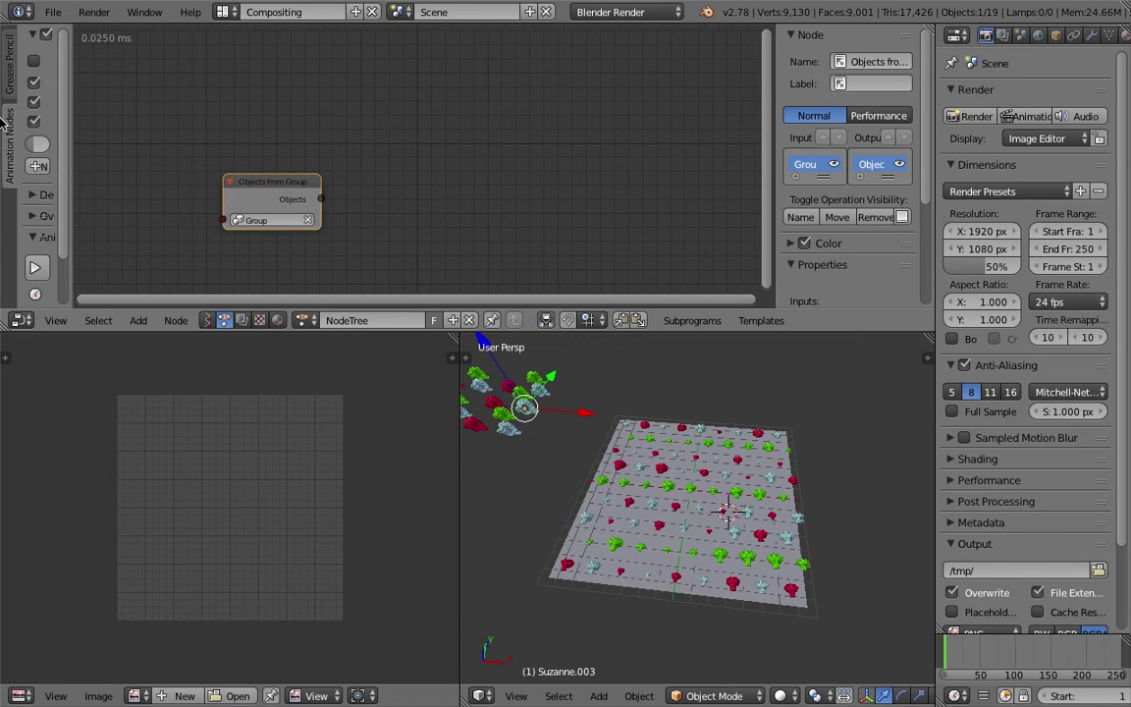
# Step: Widen the 3D view over the image editor to show the source Suzannes and the whole pattern
pyautogui.scroll(1, 332, 249)
pyautogui.moveTo(456, 335); pyautogui.dragTo(106, 343)
pyautogui.scroll(-3, 509, 478)
pyautogui.moveTo(510, 478); pyautogui.dragTo(539, 492, button='middle')
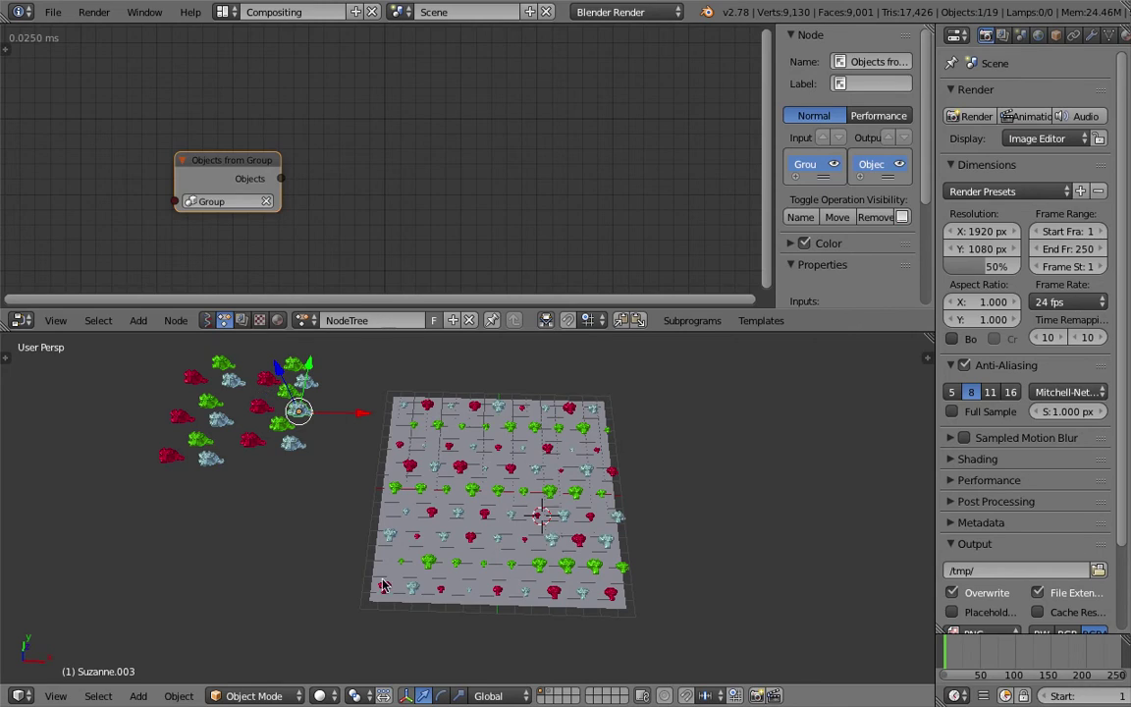
# Step: Place the 3D cursor in the empty space beside the pattern plane and save the file
pyautogui.moveTo(606, 498); pyautogui.dragTo(483, 504, button='middle')
pyautogui.click(718, 480)
pyautogui.hotkey('ctrl', 's')
pyautogui.click(717, 480)
# Step: Create a loop over the Objects from Group output and arrange its Invoke Subprogram and Loop Input nodes in a row
pyautogui.moveTo(225, 162); pyautogui.dragTo(177, 117)
pyautogui.press('w')
pyautogui.click(343, 119)
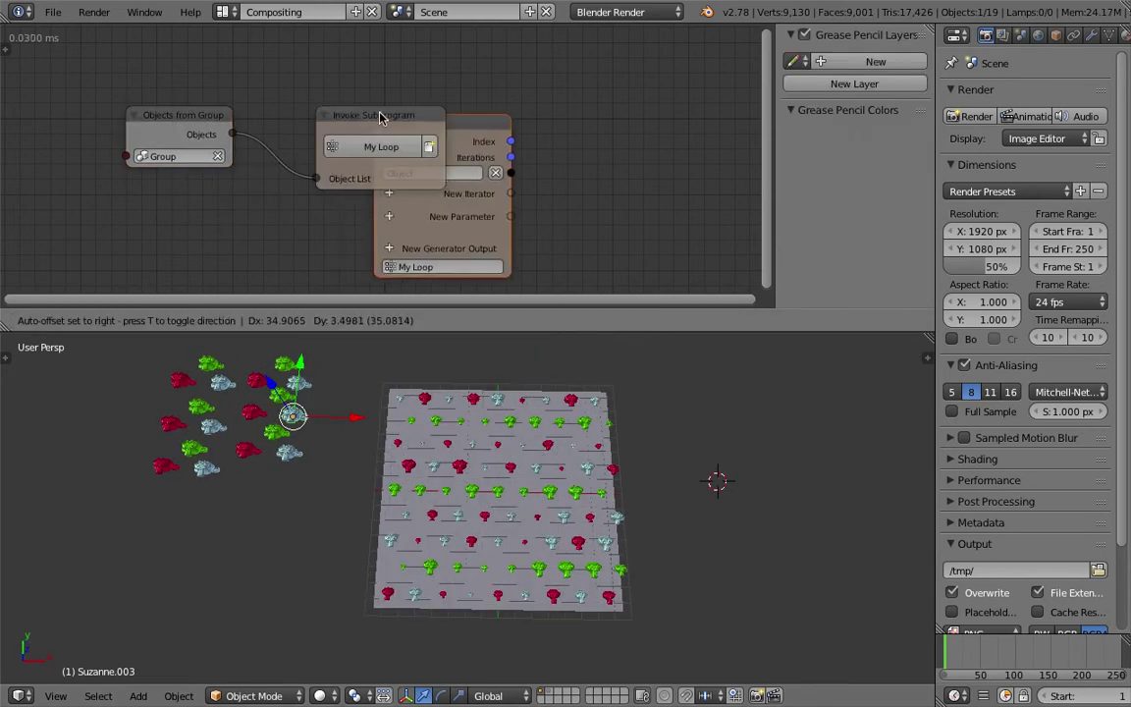
pyautogui.click(448, 98)
pyautogui.moveTo(374, 116); pyautogui.dragTo(305, 107)
pyautogui.moveTo(501, 105); pyautogui.dragTo(447, 98)
pyautogui.moveTo(448, 99); pyautogui.dragTo(347, 109, button='middle')
pyautogui.scroll(-1, 589, 132)
pyautogui.press('n')
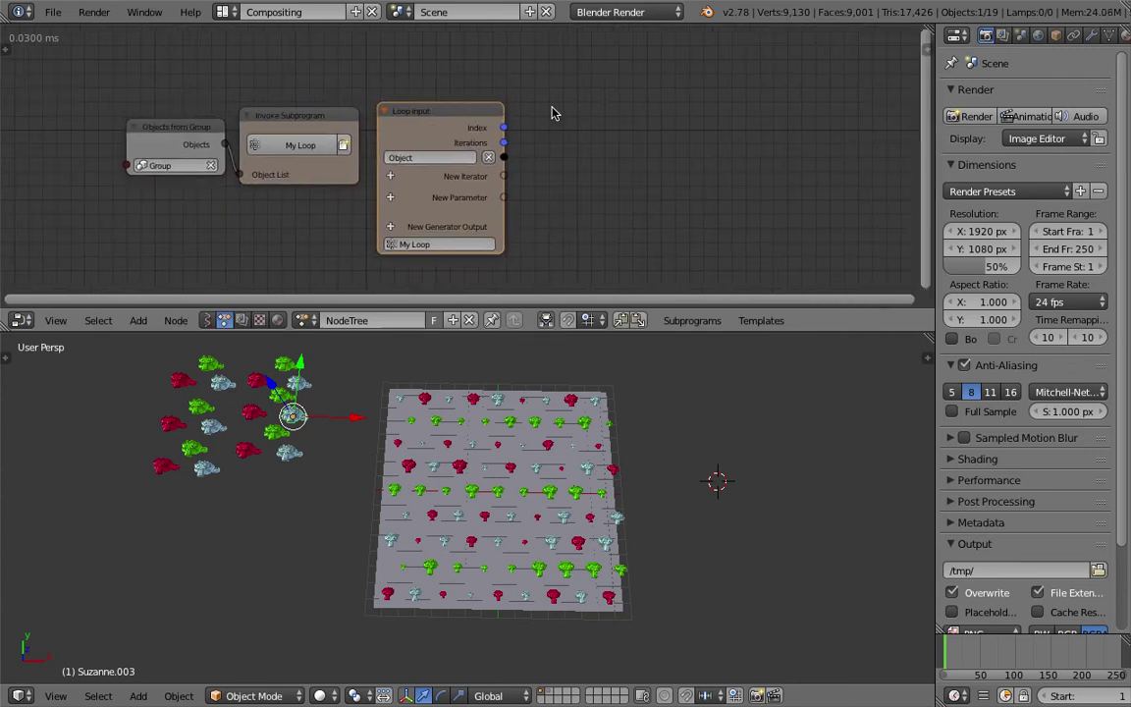
# Step: Search the nodes for a wiggle type, add an Euler Wiggle node beside Loop Input and save the file
pyautogui.hotkey('shift', 'a')
pyautogui.click(576, 120)
pyautogui.write('wigl')
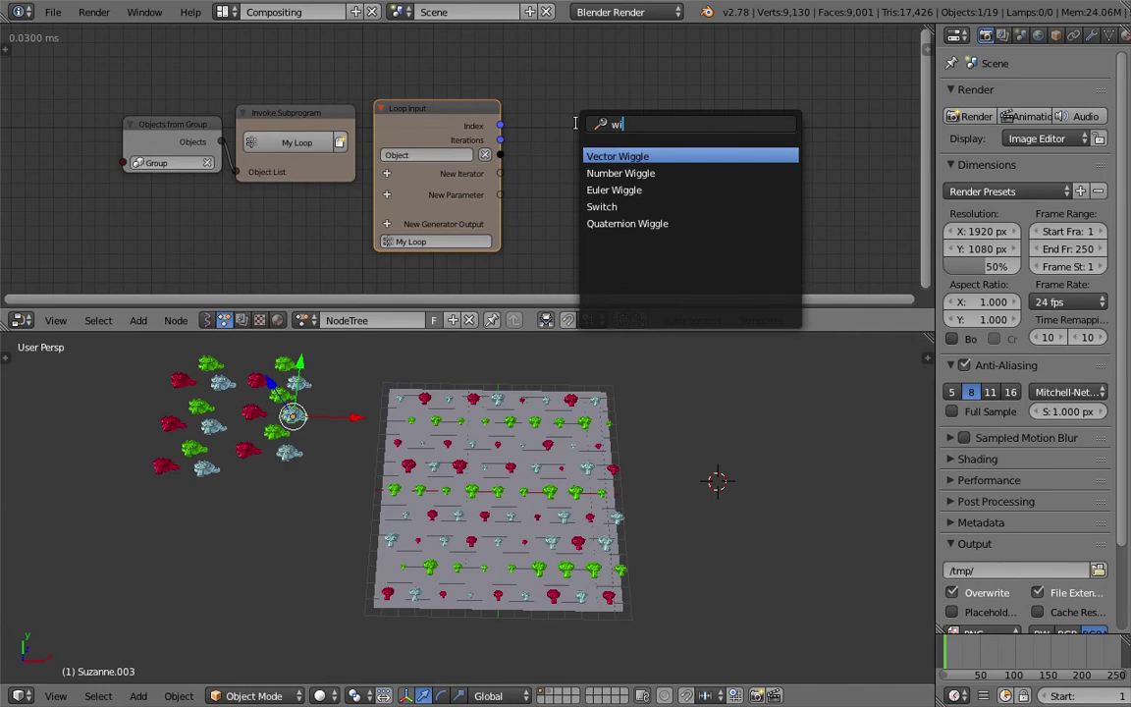
pyautogui.press('BackSpace')
pyautogui.press('BackSpace')
pyautogui.press('BackSpace')
pyautogui.press('BackSpace')
pyautogui.write('random')
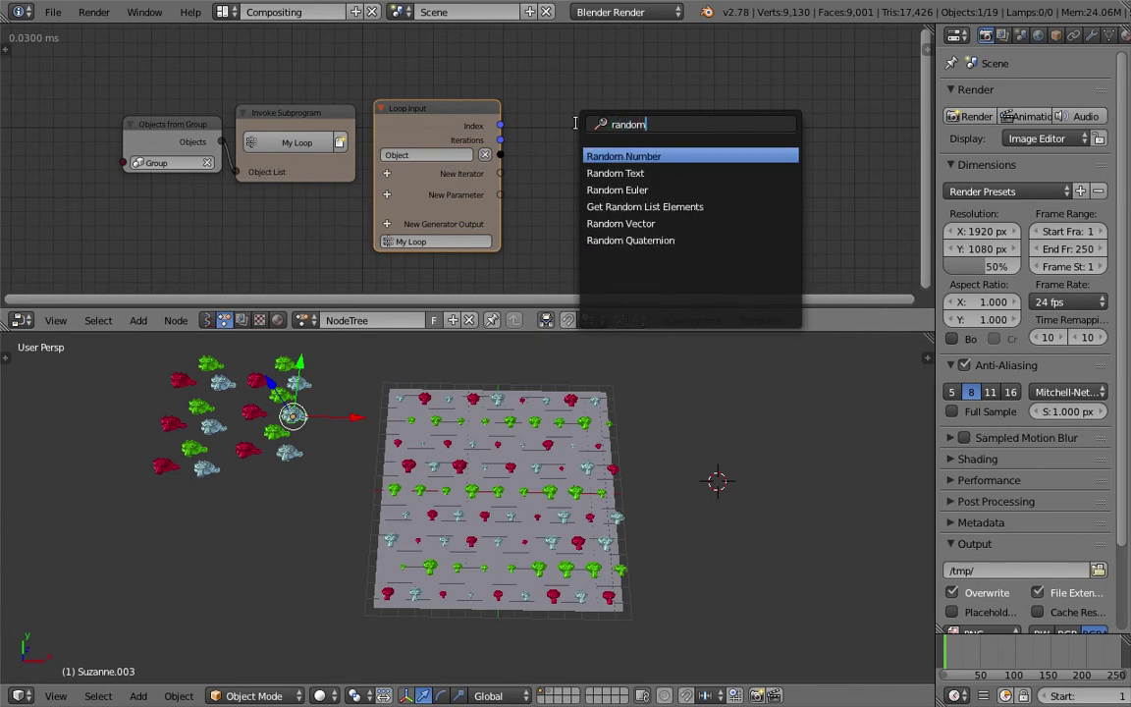
pyautogui.hotkey('ctrl', 'BackSpace')
pyautogui.write('e')
pyautogui.press('BackSpace')
pyautogui.write('wig')
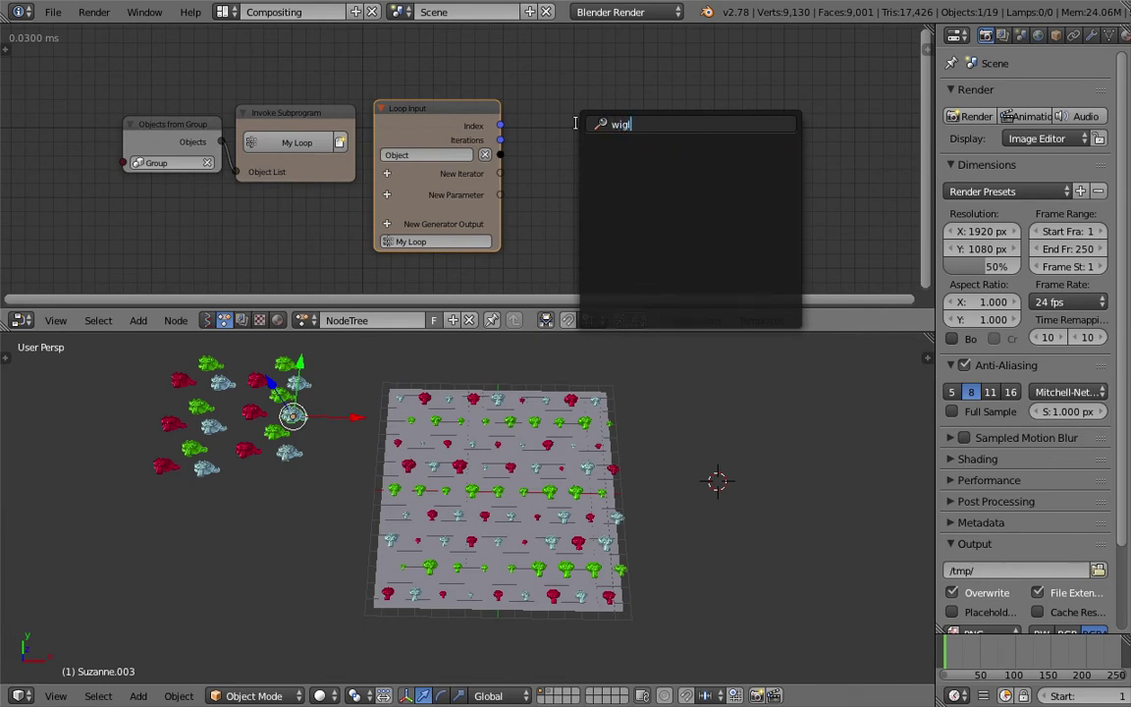
pyautogui.press('Down')
pyautogui.press('Down')
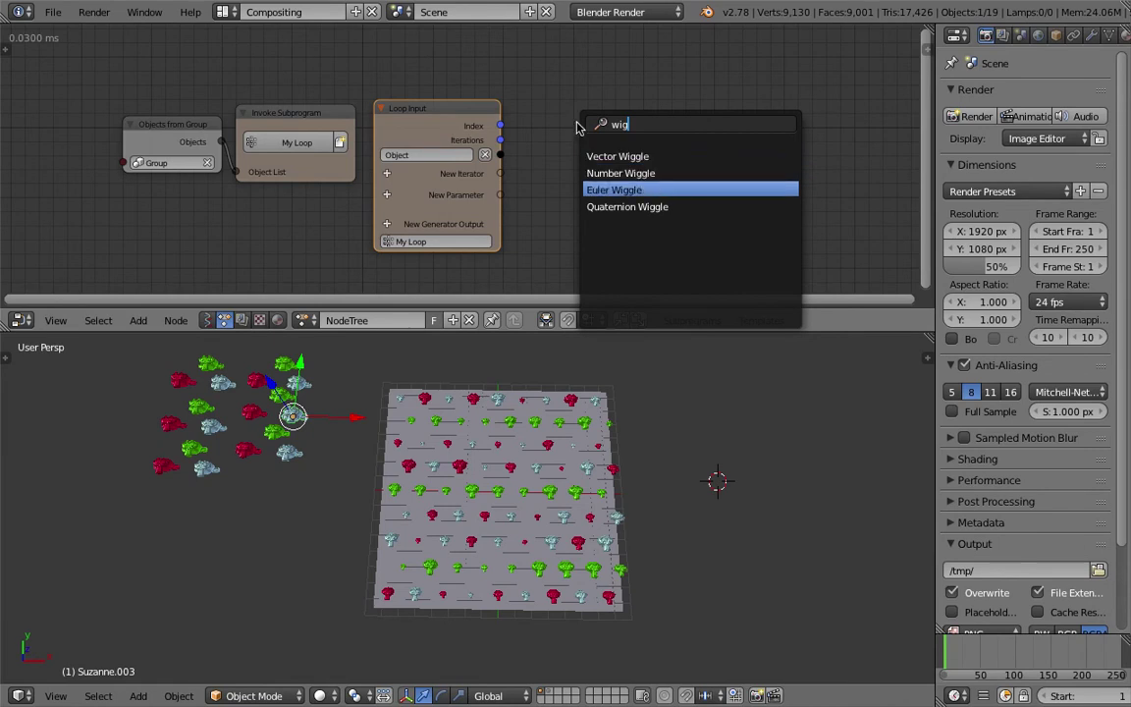
pyautogui.press('Return')
pyautogui.click(576, 88)
pyautogui.hotkey('ctrl', 's')
pyautogui.click(578, 86)
# Step: Add an Object Transforms Output node with rotation enabled on all axes and feed it the loop's Object output
pyautogui.hotkey('ctrl', 'a')
pyautogui.write('object tr')
pyautogui.press('Down')
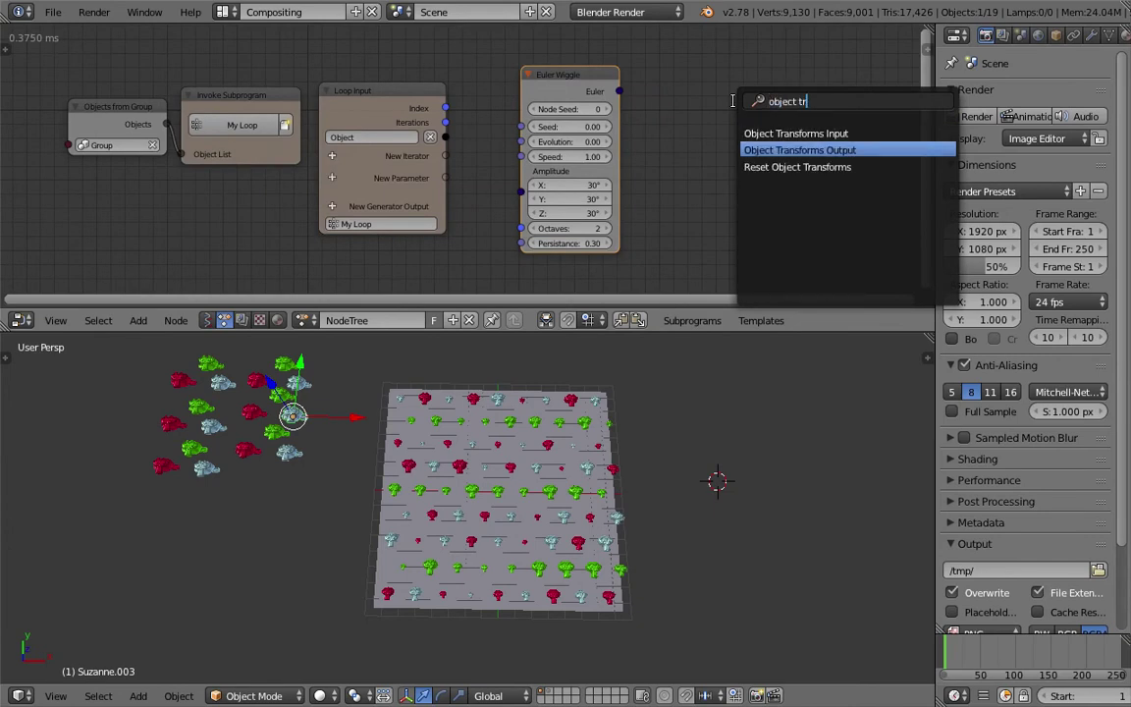
pyautogui.press('Return')
pyautogui.click(731, 103)
pyautogui.hotkey('ctrl', 's')
pyautogui.click(579, 101)
pyautogui.moveTo(444, 137); pyautogui.dragTo(734, 188)
pyautogui.click(769, 157)
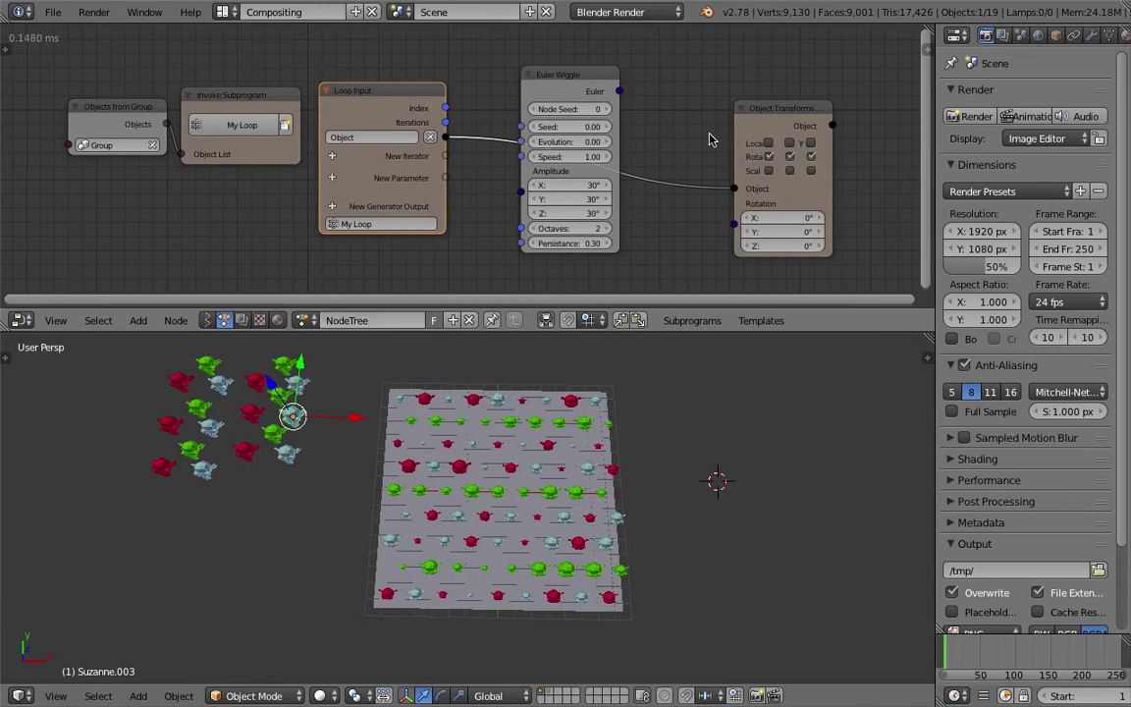
# Step: Drive the objects' rotation with the Euler Wiggle, seeded by the loop index, at an amplitude of 135.99° on all axes
pyautogui.moveTo(618, 91); pyautogui.dragTo(734, 224)
pyautogui.moveTo(535, 91); pyautogui.dragTo(547, 86)
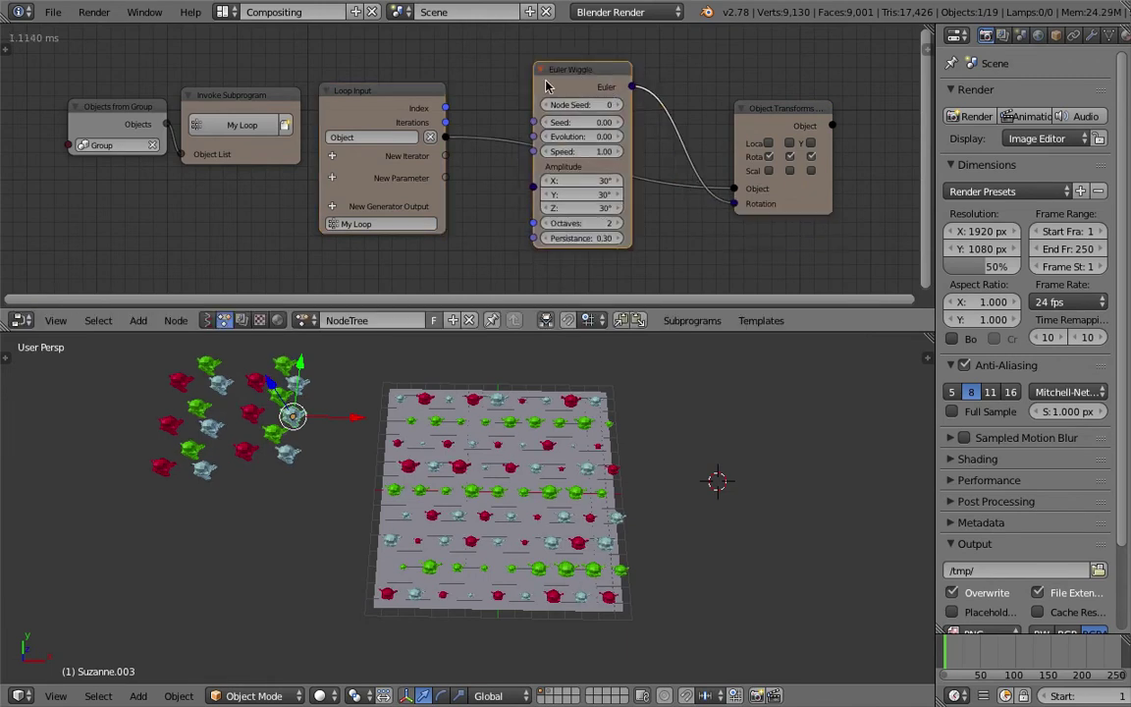
pyautogui.moveTo(447, 109); pyautogui.dragTo(574, 115)
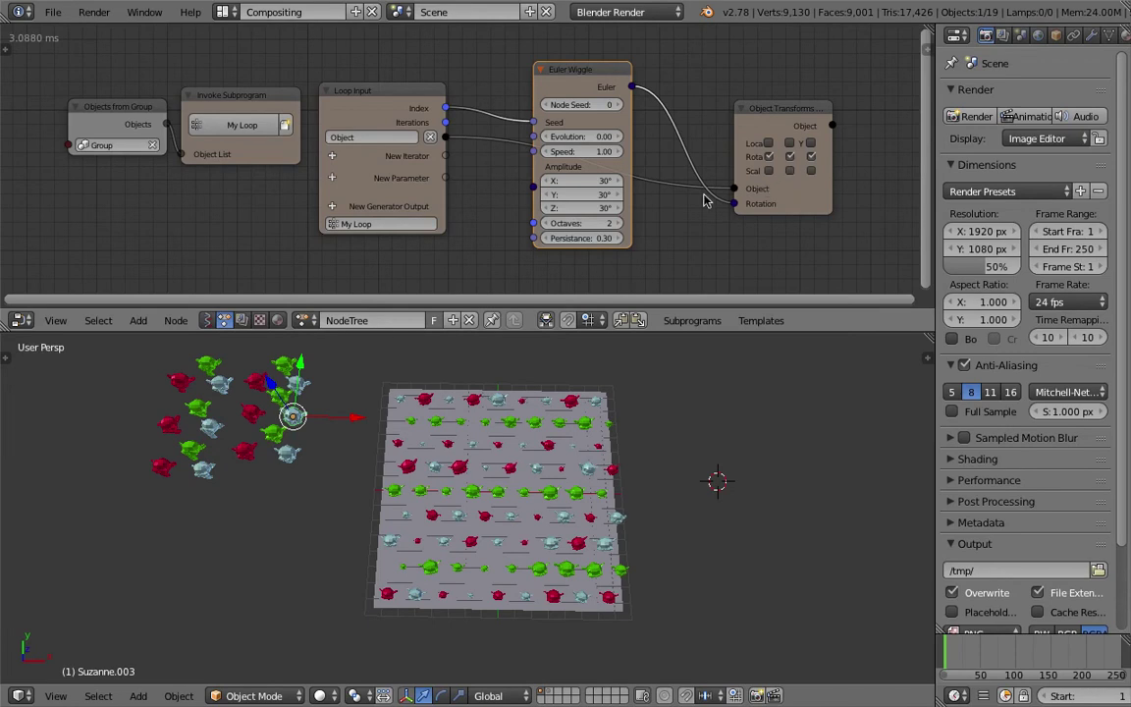
pyautogui.moveTo(594, 187); pyautogui.dragTo(727, 208)
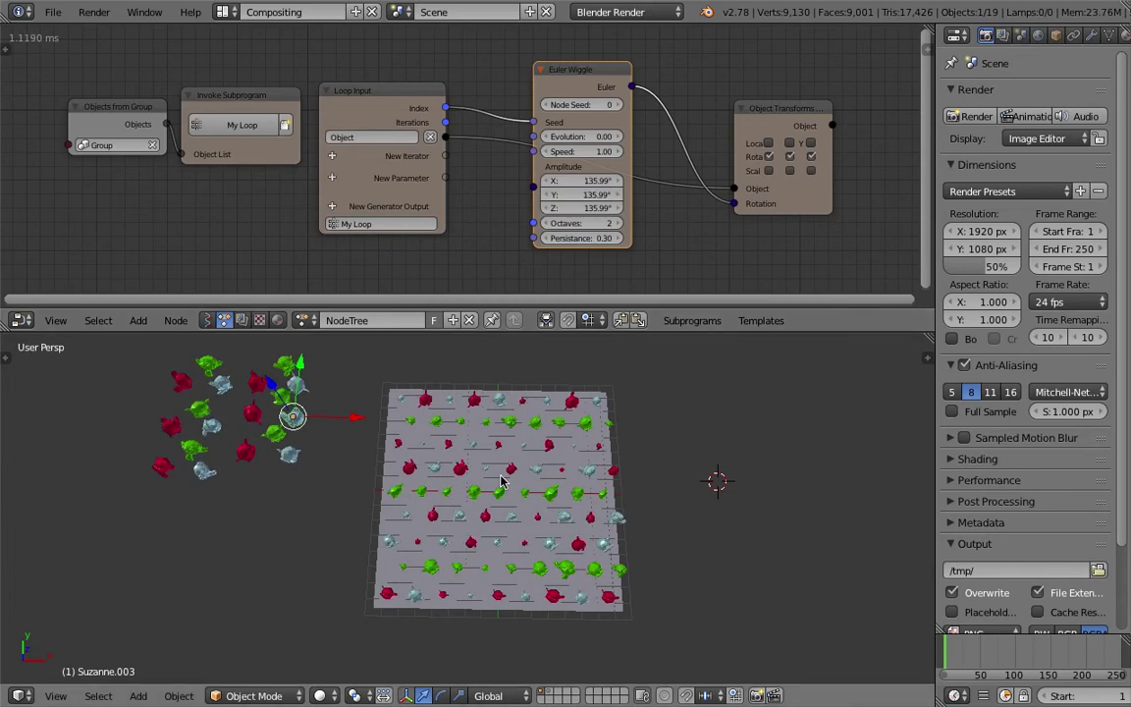
# Step: Select the pattern plane, widen its particle settings and enable Pick Random for the instanced group
pyautogui.moveTo(500, 481); pyautogui.dragTo(500, 474, button='middle')
pyautogui.rightClick(501, 474)
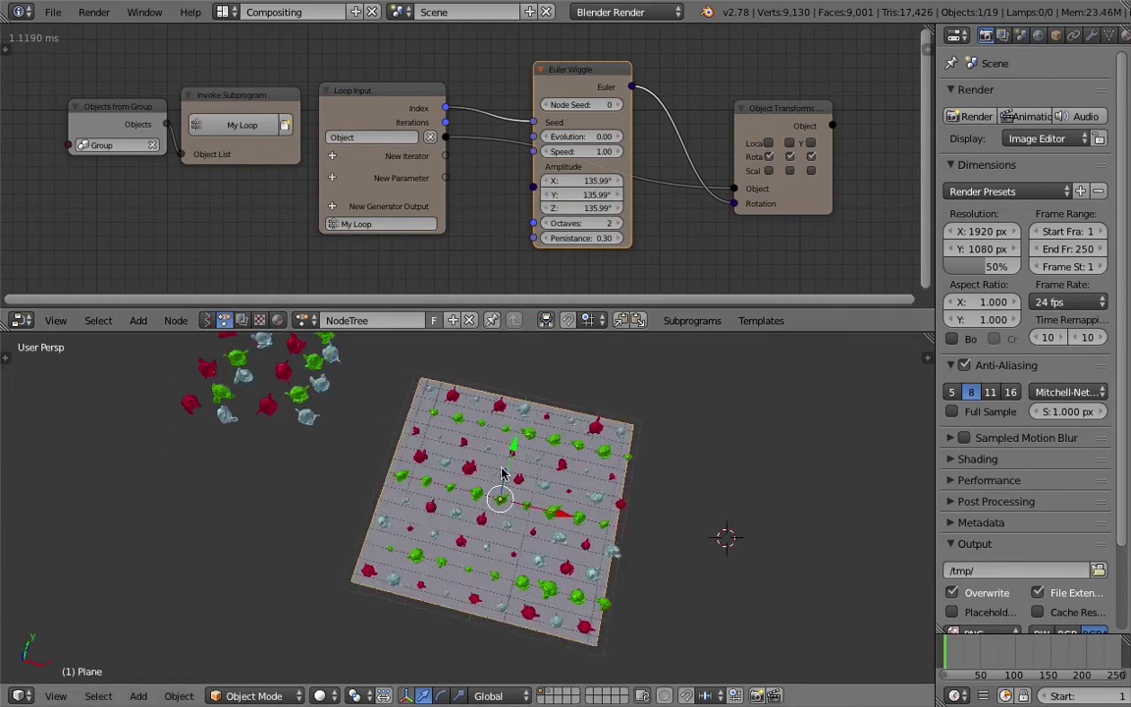
pyautogui.click(1090, 36)
pyautogui.scroll(-3, 1080, 562)
pyautogui.scroll(-7, 1078, 561)
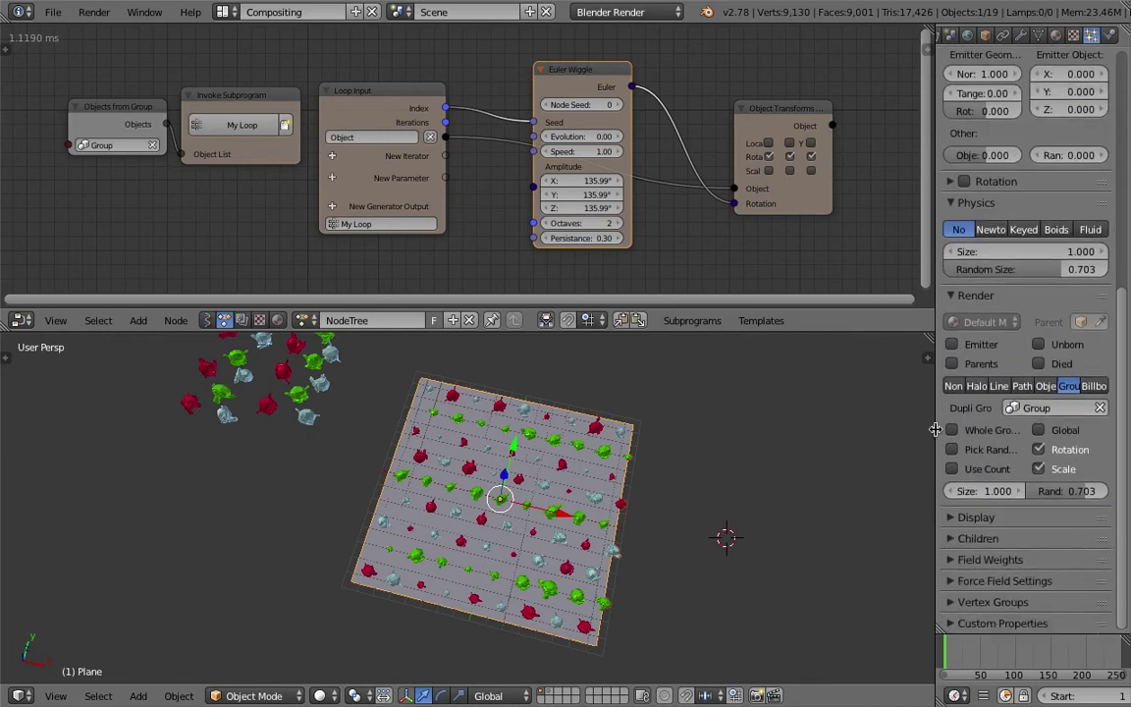
pyautogui.moveTo(935, 429); pyautogui.dragTo(832, 429)
pyautogui.click(869, 450)
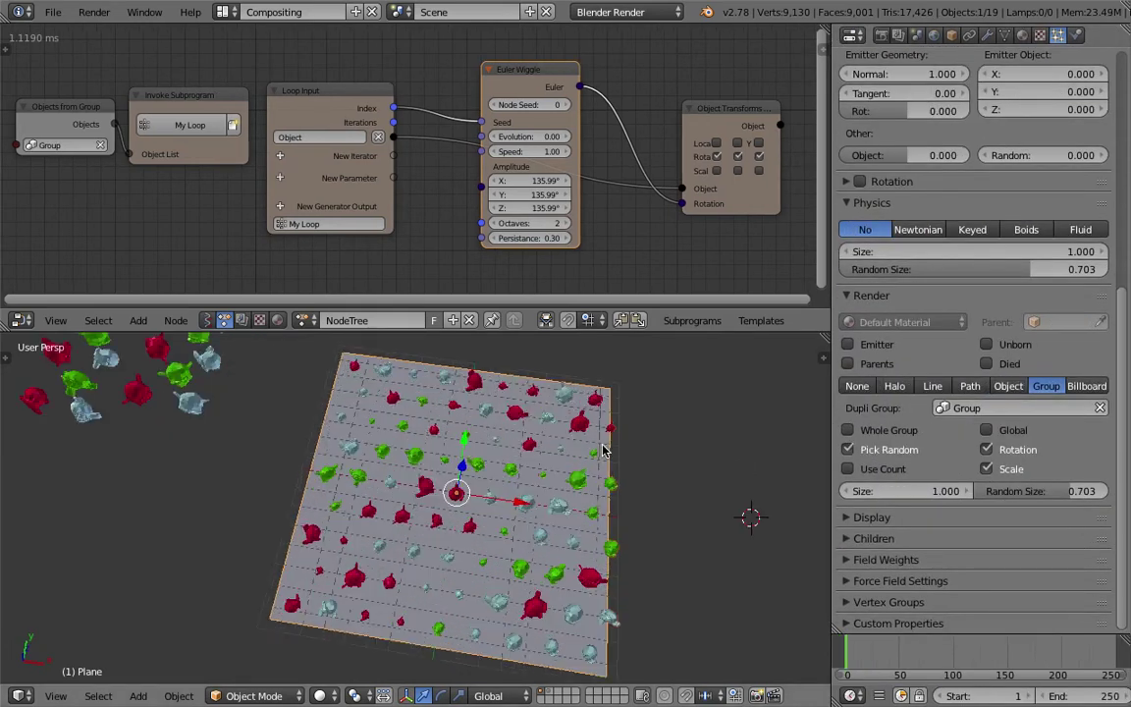
# Step: Try the Use Count option for the plane's instanced particle group
pyautogui.click(870, 469)
pyautogui.click(870, 469)
pyautogui.click(871, 469)
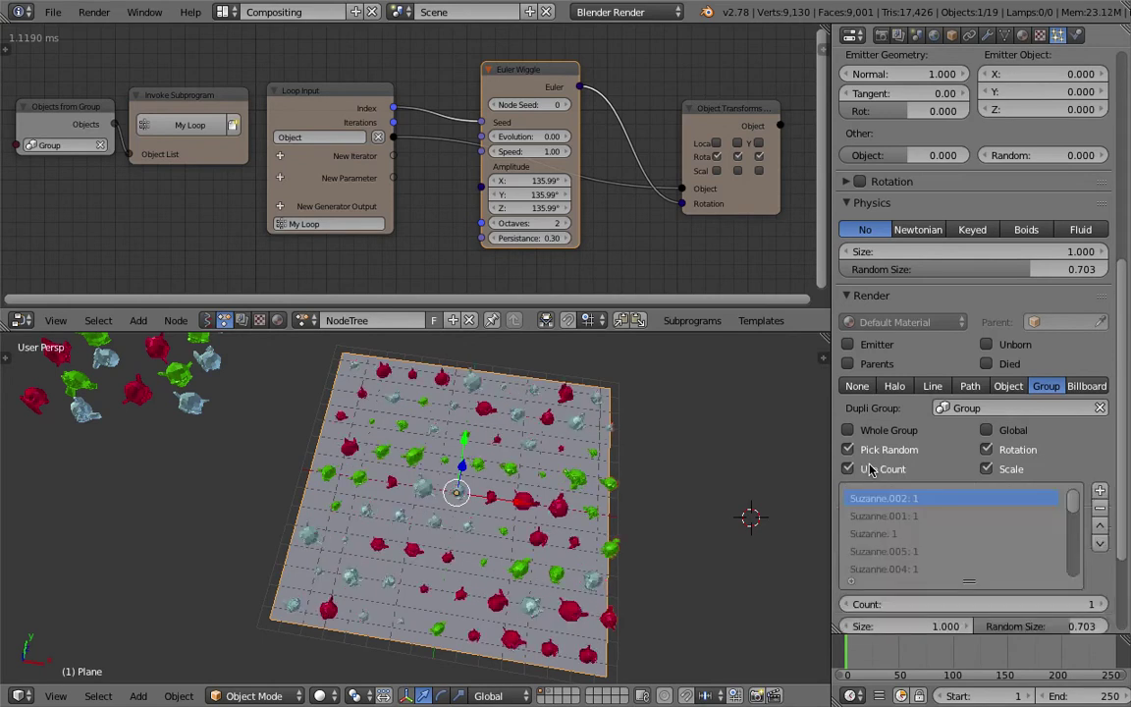
pyautogui.click(870, 469)
# Step: Set the particles' random size to 0.381 and size to 0.940, and save the file
pyautogui.moveTo(671, 462); pyautogui.dragTo(684, 450, button='middle')
pyautogui.moveTo(1060, 495); pyautogui.dragTo(1024, 494)
pyautogui.moveTo(937, 495)
pyautogui.mouseDown()
pyautogui.moveTo(948, 494)
pyautogui.moveTo(917, 494)
pyautogui.moveTo(930, 494)
pyautogui.mouseUp()
pyautogui.hotkey('ctrl', 's')
pyautogui.click(938, 472)
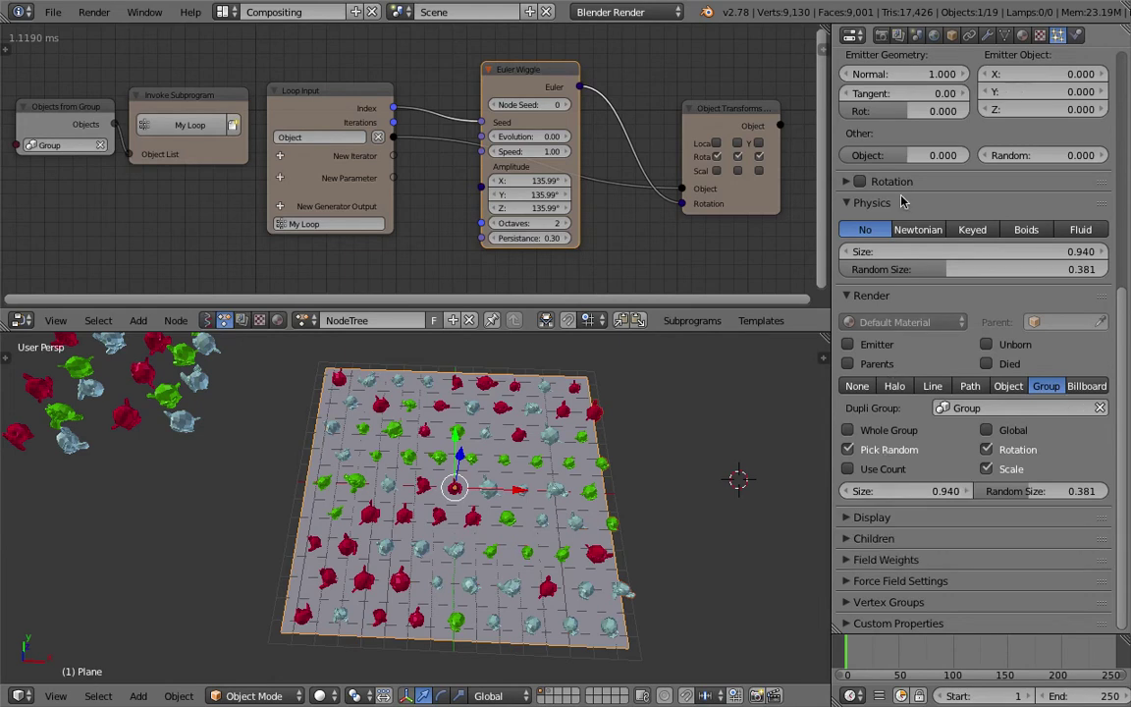
# Step: Set the Euler Wiggle's X, Y and Z amplitudes to 0° and save the file
pyautogui.moveTo(489, 390); pyautogui.dragTo(497, 420, button='middle')
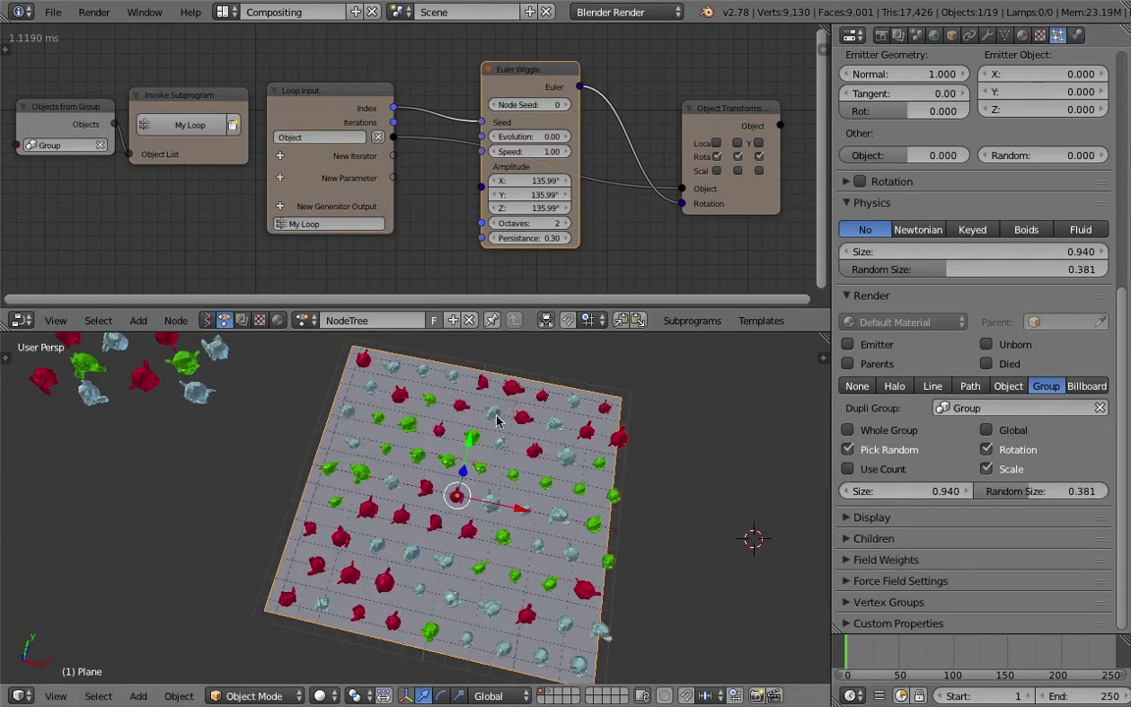
pyautogui.scroll(2, 412, 160)
pyautogui.moveTo(598, 71); pyautogui.dragTo(581, 110)
pyautogui.moveTo(564, 140); pyautogui.dragTo(553, 151, button='middle')
pyautogui.moveTo(554, 534); pyautogui.dragTo(587, 595, button='middle')
pyautogui.moveTo(554, 51); pyautogui.dragTo(497, 272, button='middle')
pyautogui.moveTo(543, 479); pyautogui.dragTo(550, 489, button='middle')
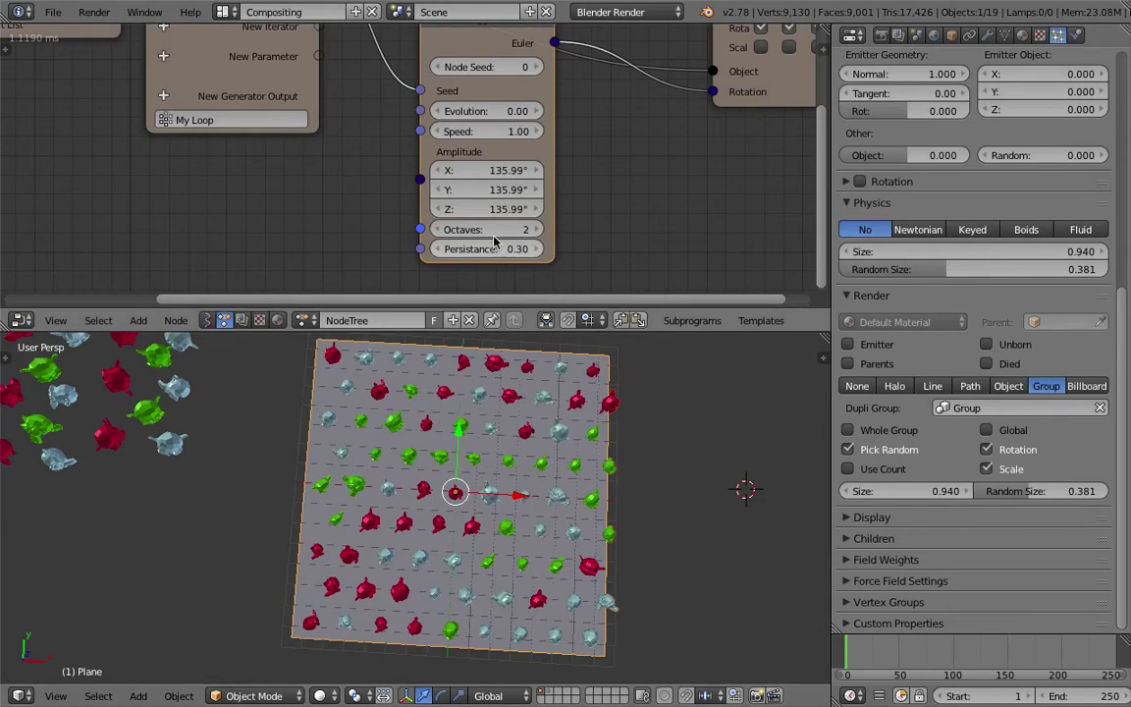
pyautogui.moveTo(500, 174); pyautogui.dragTo(402, 170)
pyautogui.write('0')
pyautogui.press('Return')
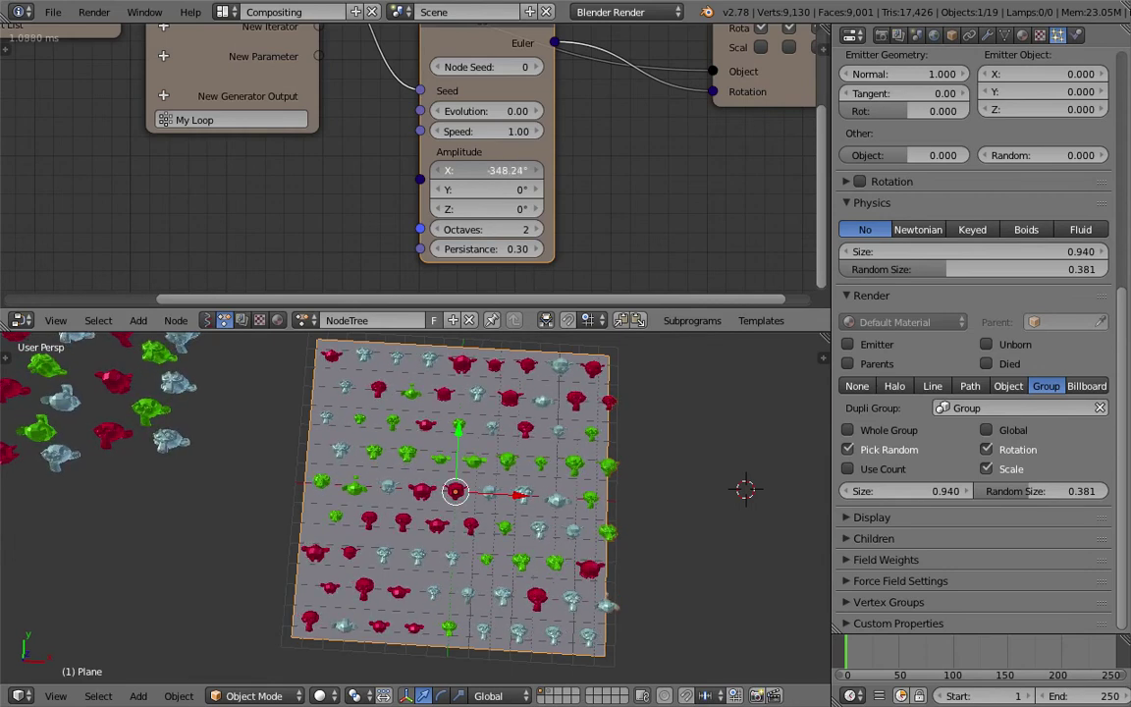
pyautogui.moveTo(499, 191)
pyautogui.mouseDown()
pyautogui.moveTo(525, 190)
pyautogui.moveTo(492, 209)
pyautogui.mouseUp()
pyautogui.write('0')
pyautogui.press('Return')
pyautogui.hotkey('ctrl', 's')
pyautogui.click(493, 175)
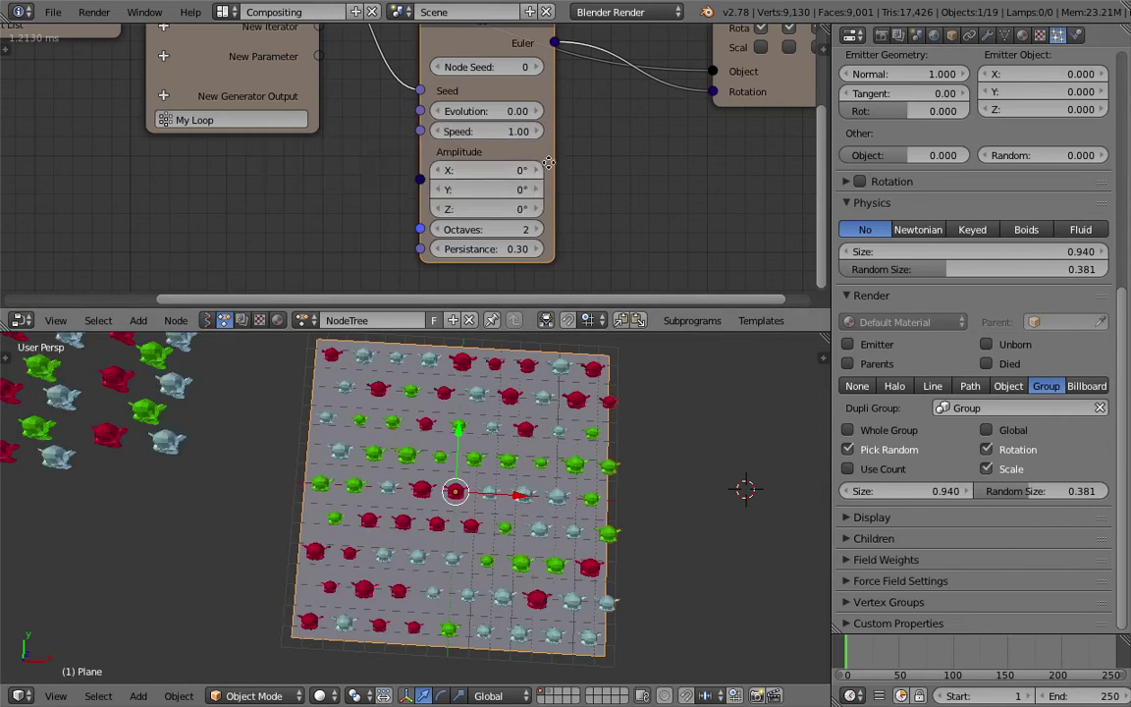
# Step: Insert an Euler Math node set to Add between the Euler Wiggle and the Object Transforms Output rotation
pyautogui.hotkey('ctrl', 'a')
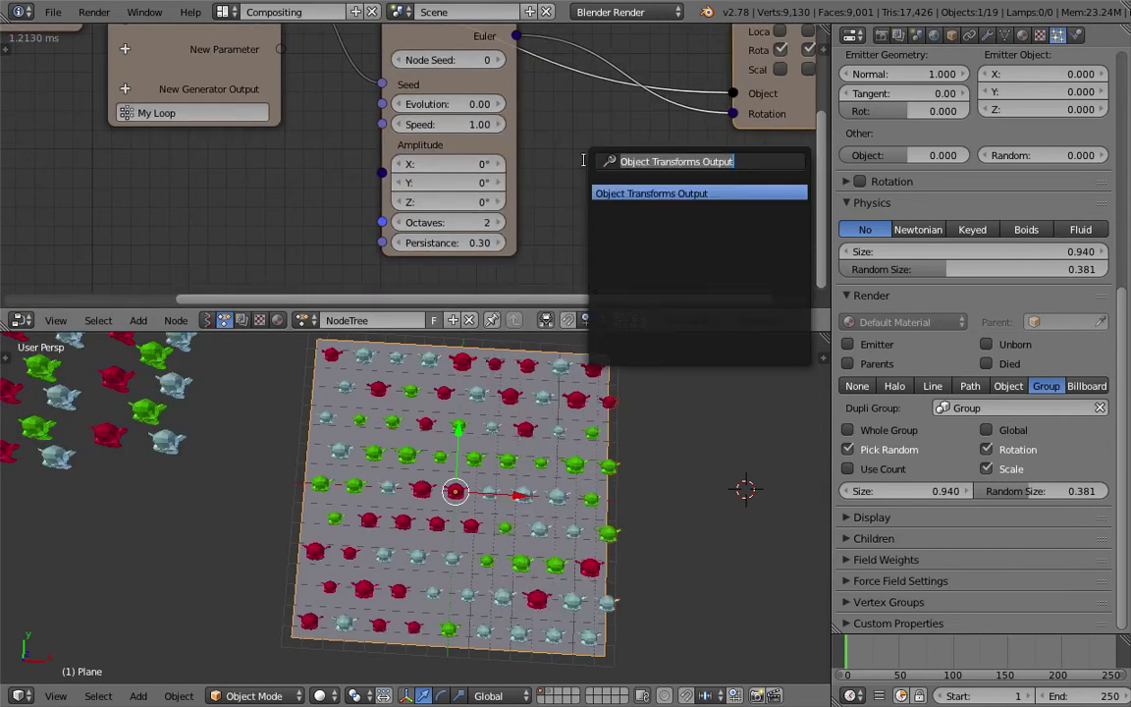
pyautogui.write('vectorm')
pyautogui.press('BackSpace')
pyautogui.hotkey('ctrl', 'a')
pyautogui.write('eu')
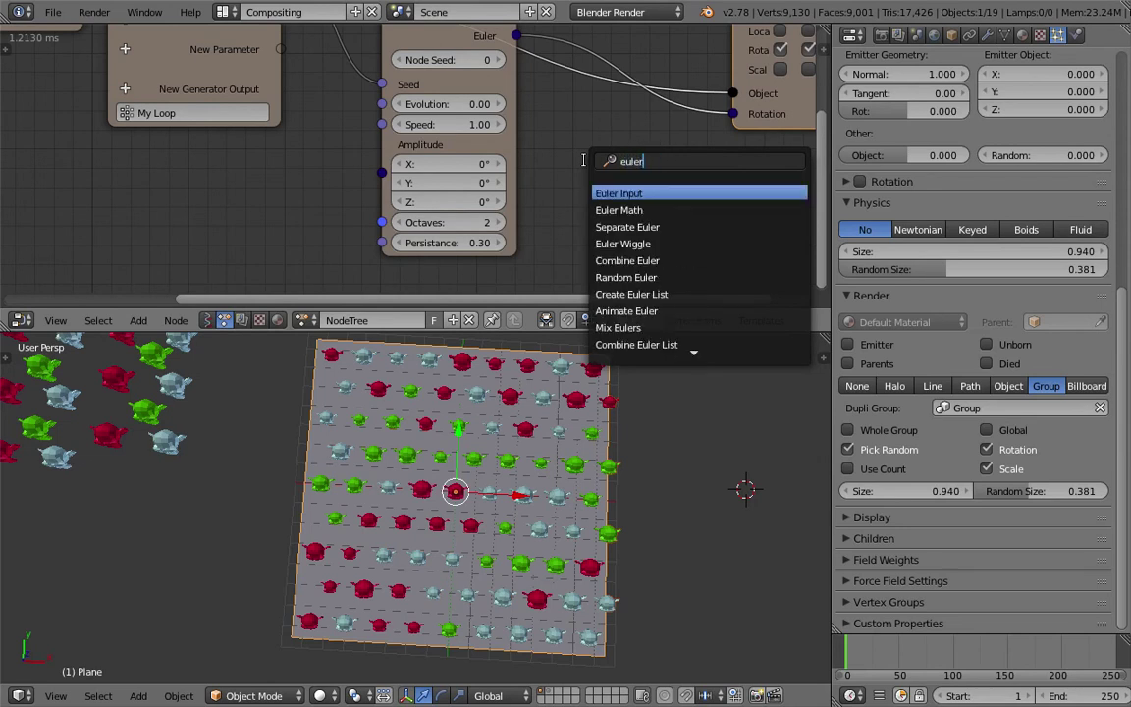
pyautogui.press('Down')
pyautogui.press('Down')
pyautogui.press('Down')
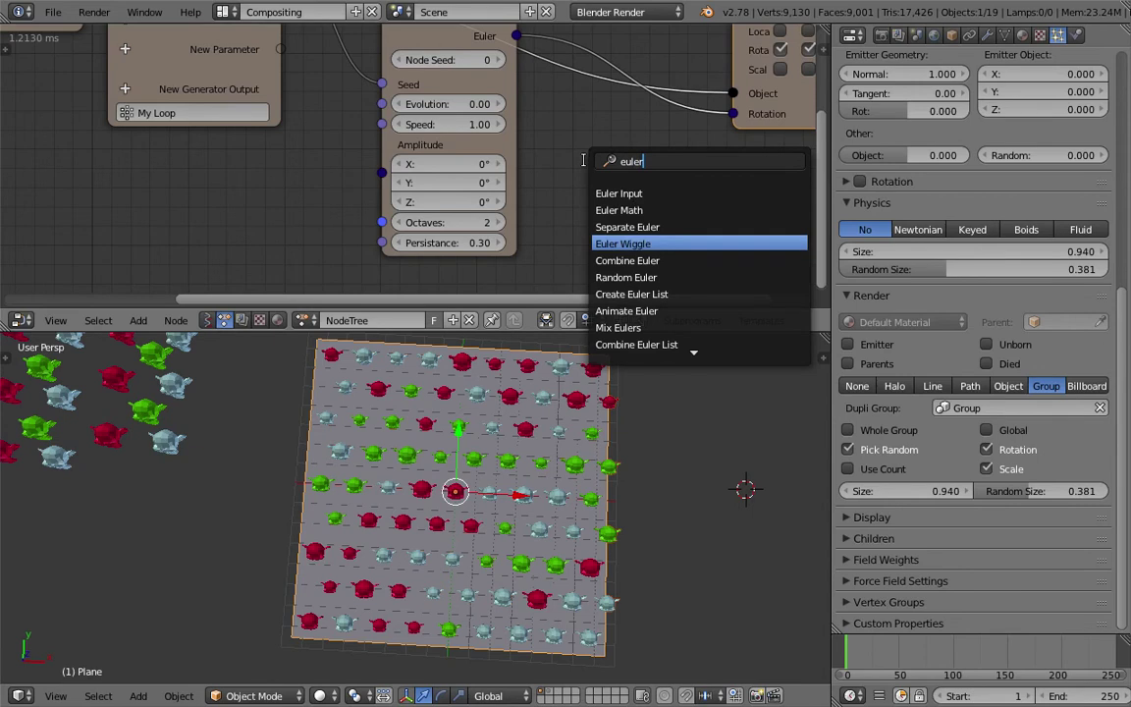
pyautogui.press('Up')
pyautogui.press('Up')
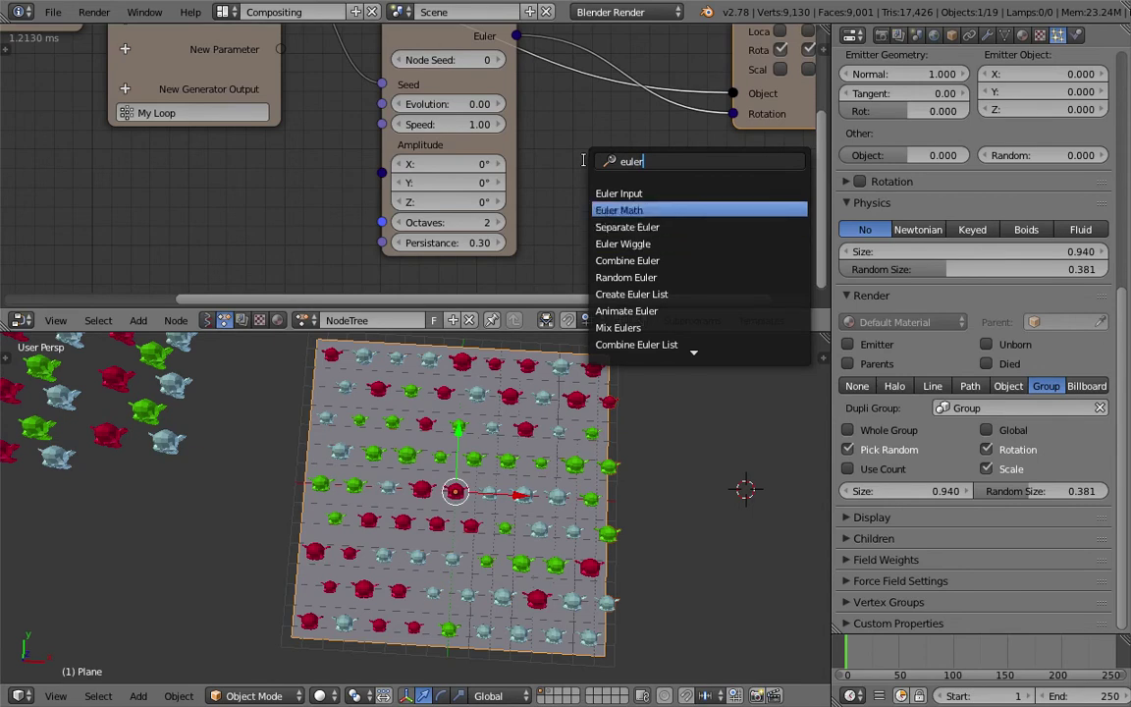
pyautogui.press('Return')
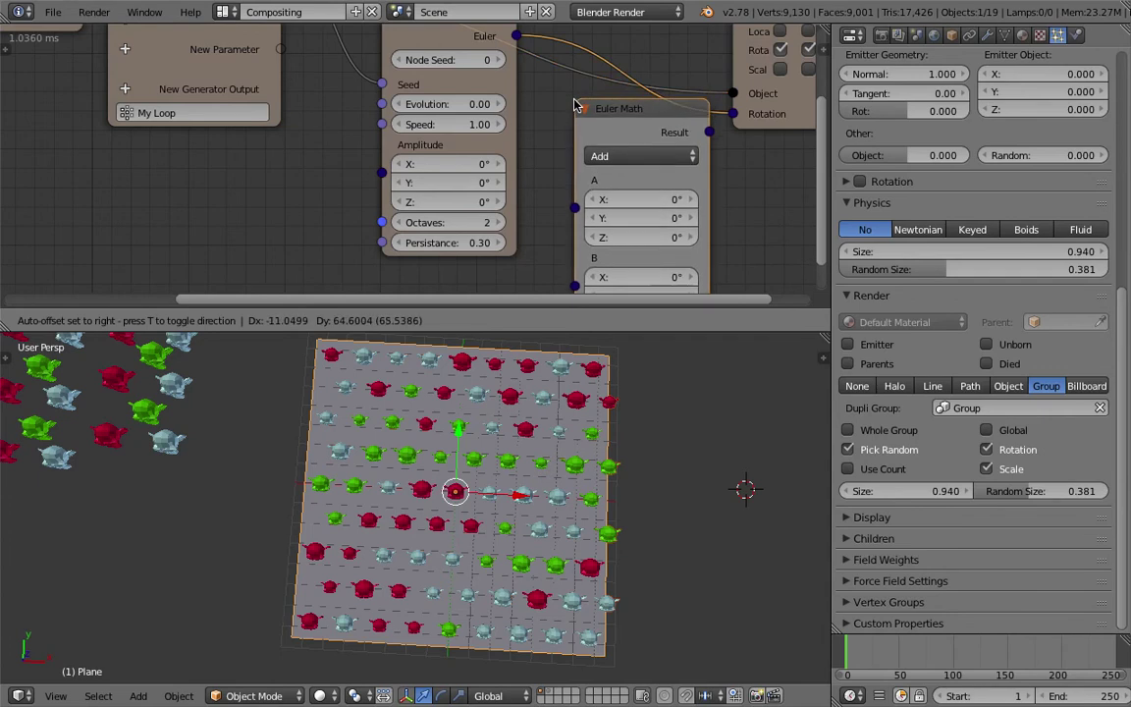
pyautogui.click(594, 104)
pyautogui.scroll(-2, 548, 175)
pyautogui.moveTo(549, 176); pyautogui.dragTo(546, 187, button='middle')
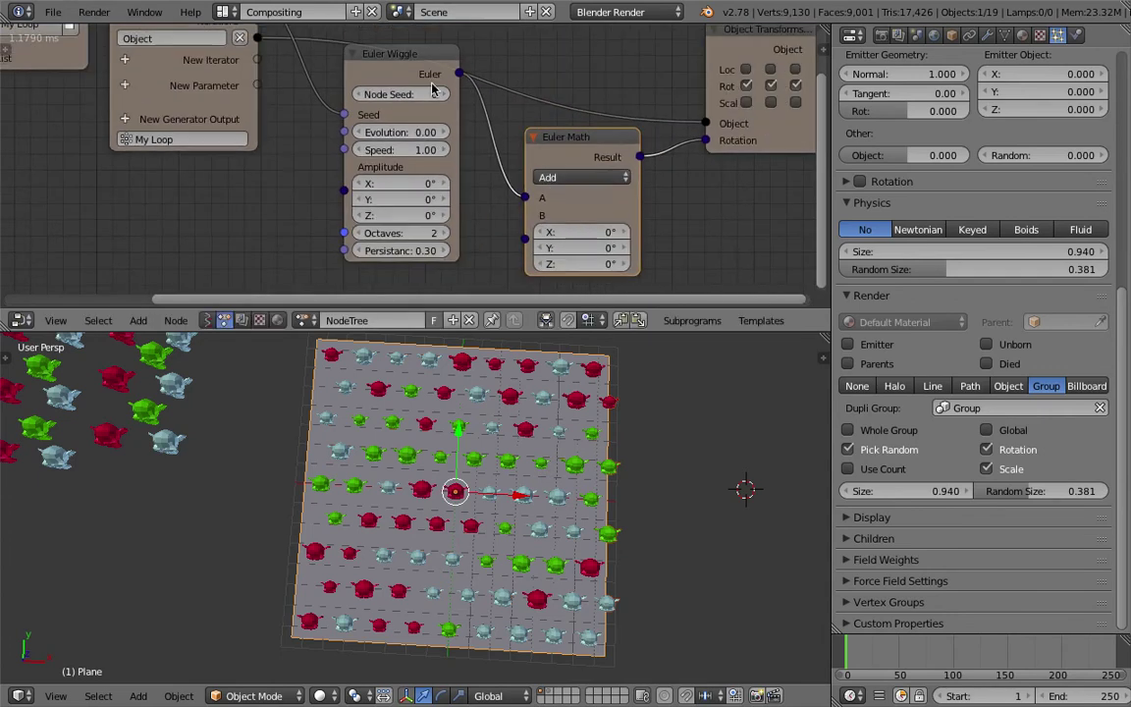
# Step: Move the Euler Wiggle node lower, clear of the object connection, and save the file
pyautogui.moveTo(410, 69); pyautogui.dragTo(366, 121)
pyautogui.moveTo(395, 139); pyautogui.dragTo(395, 116, button='middle')
pyautogui.hotkey('ctrl', 's')
pyautogui.click(442, 117)
pyautogui.scroll(-1, 555, 197)
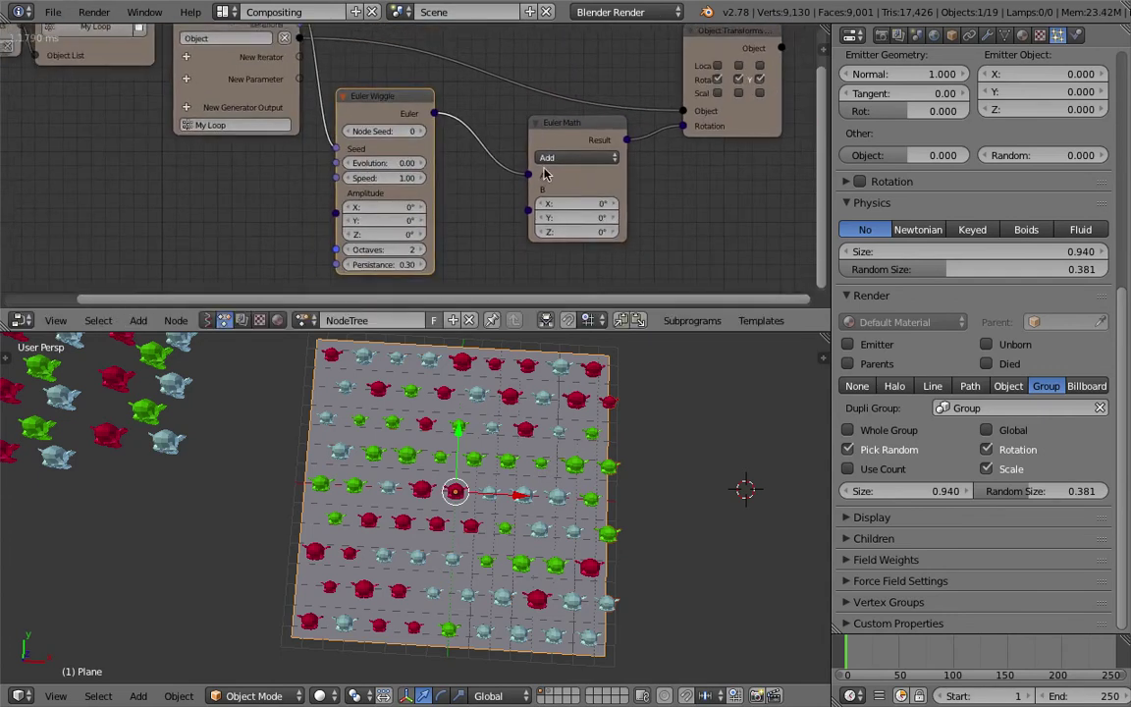
pyautogui.hotkey('shift', 'a')
pyautogui.click(452, 226)
pyautogui.write('combi')
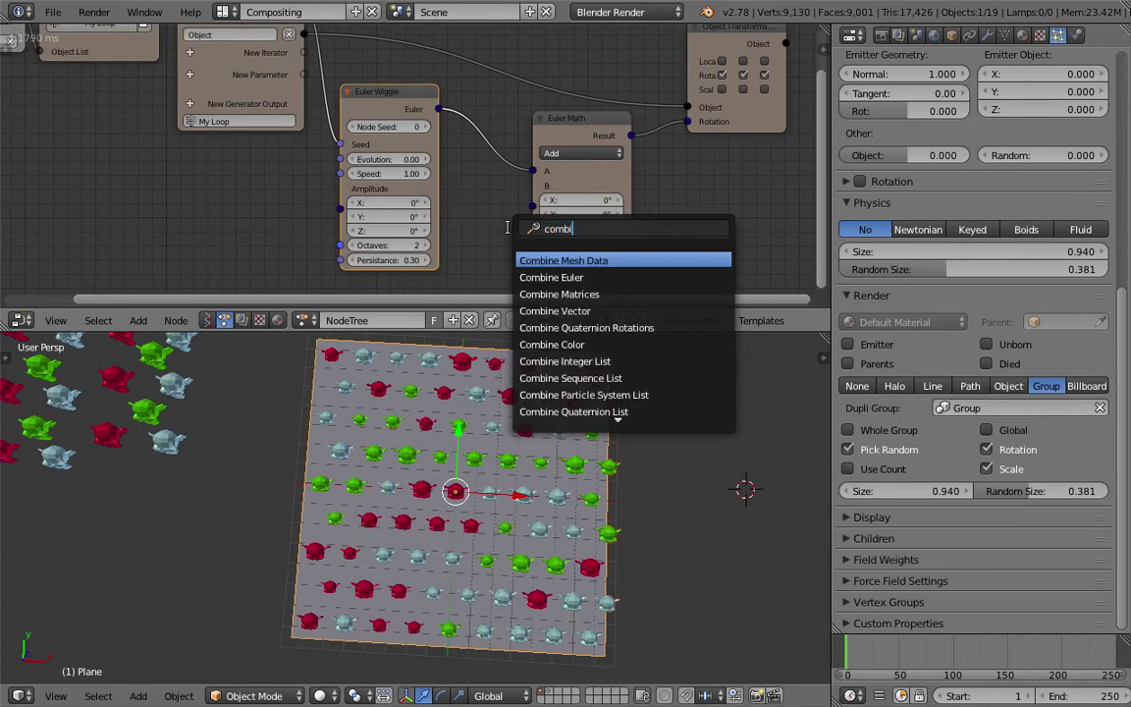
pyautogui.press('Escape')
# Step: Set the X value of input B on the Euler Math node to -90° and save over wrapping_paper_001.blend
pyautogui.moveTo(492, 203); pyautogui.dragTo(481, 128, button='middle')
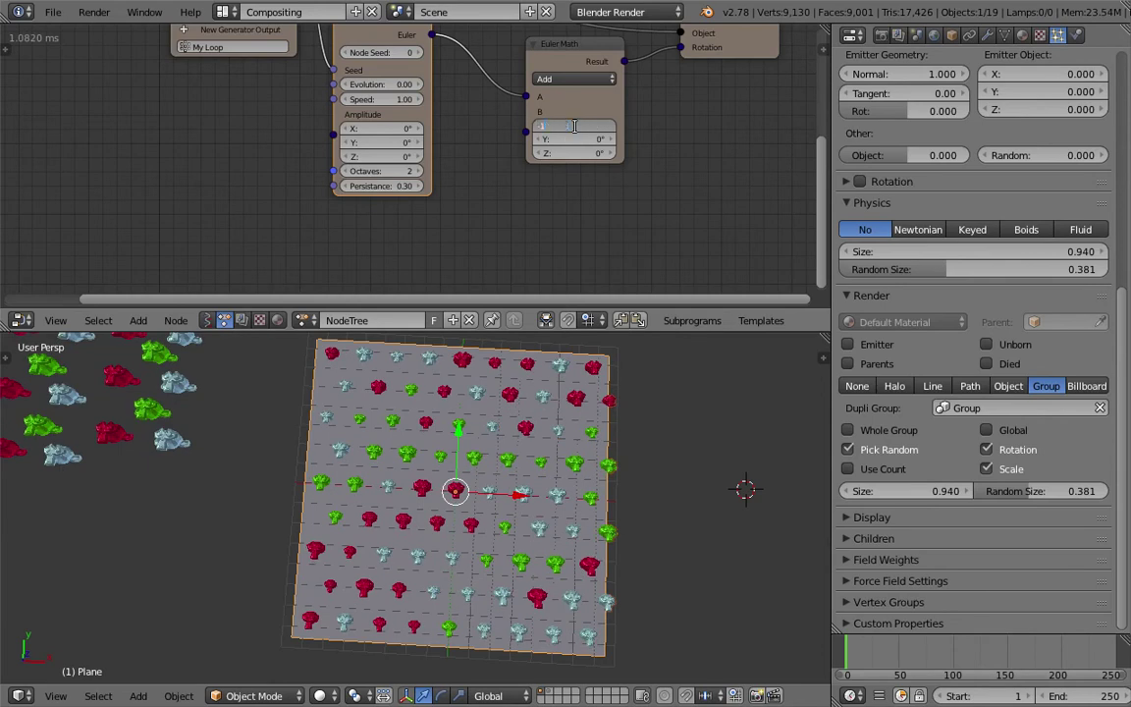
pyautogui.write('80')
pyautogui.press('Return')
pyautogui.keyDown('shift'); pyautogui.moveTo(534, 413); pyautogui.dragTo(545, 408, button='middle'); pyautogui.keyUp('shift')
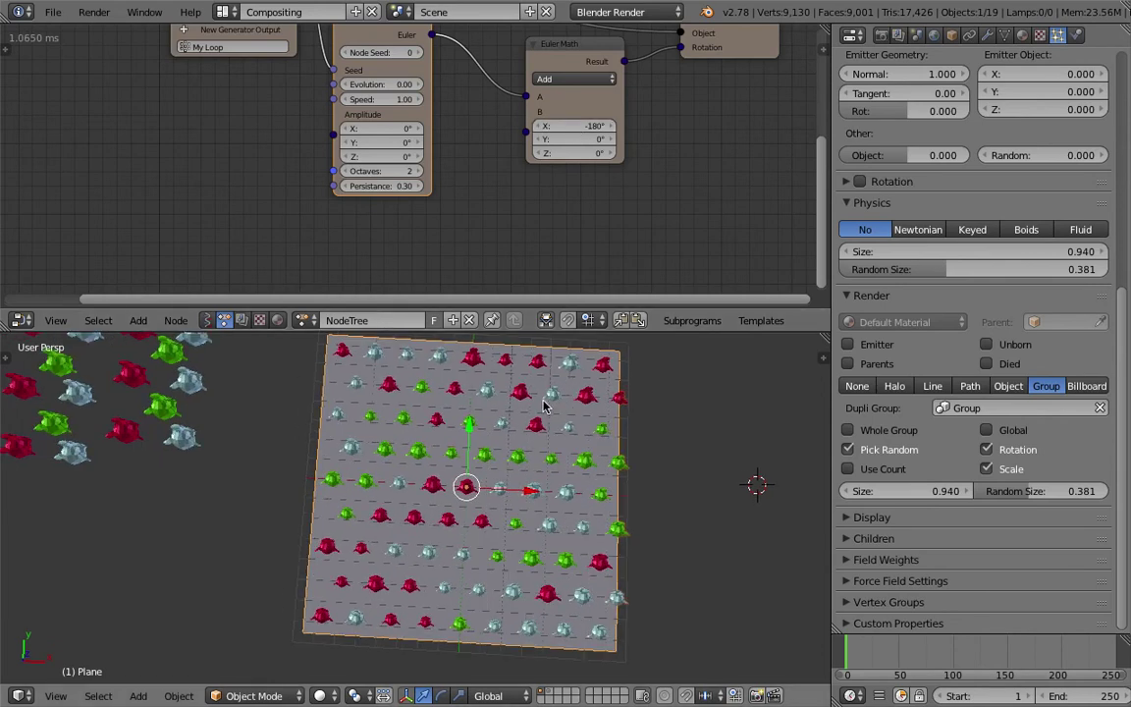
pyautogui.scroll(1, 544, 406)
pyautogui.moveTo(589, 125); pyautogui.dragTo(628, 126)
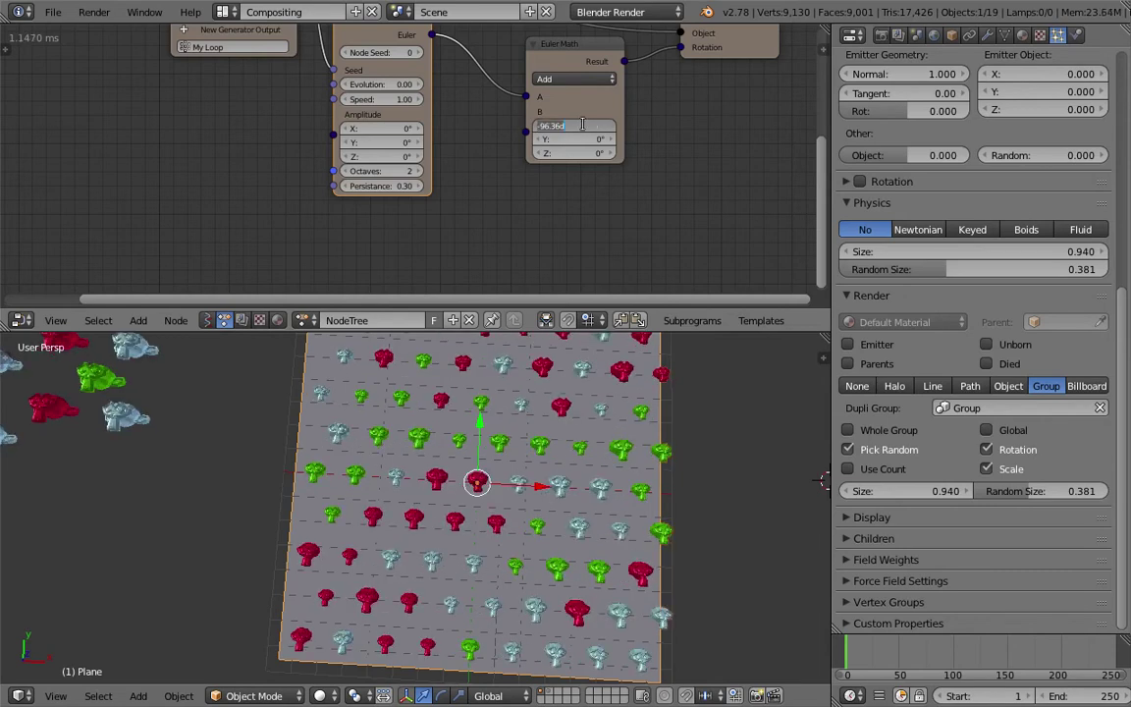
pyautogui.press('Return')
pyautogui.hotkey('ctrl', 's')
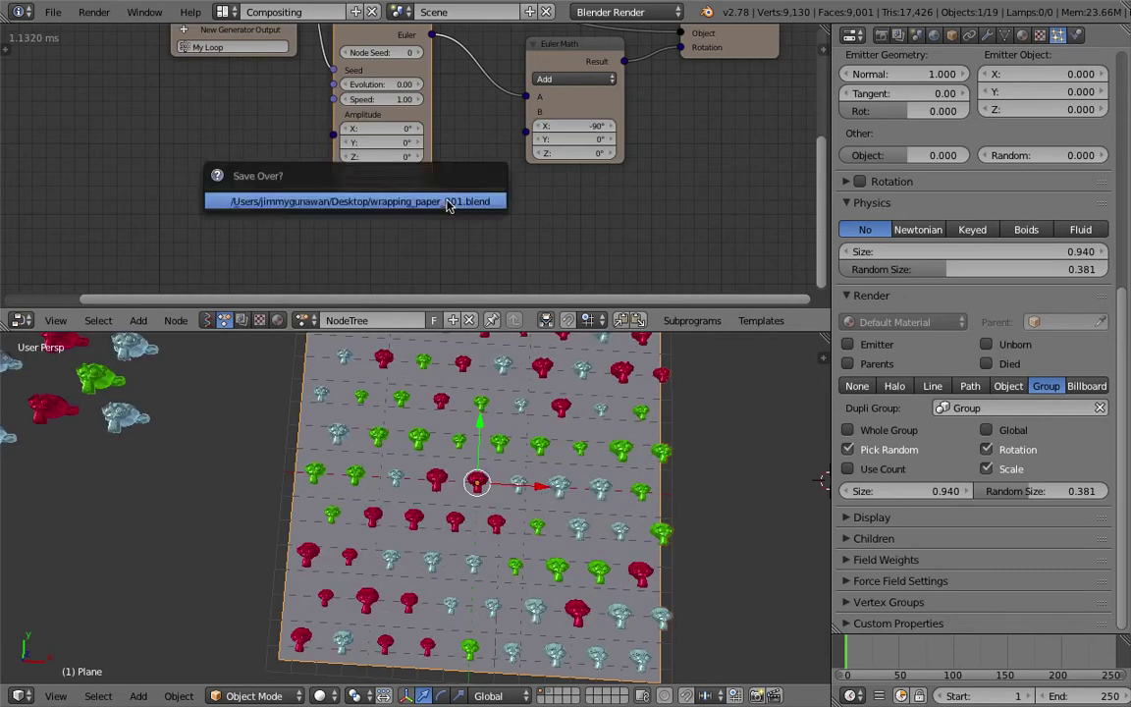
pyautogui.click(448, 204)
# Step: Set the Euler Wiggle node's amplitude to about -16° in X, 20° in Y and 20° in Z
pyautogui.moveTo(534, 190); pyautogui.dragTo(449, 244, button='middle')
pyautogui.scroll(5, 422, 171)
pyautogui.scroll(2, 500, 201)
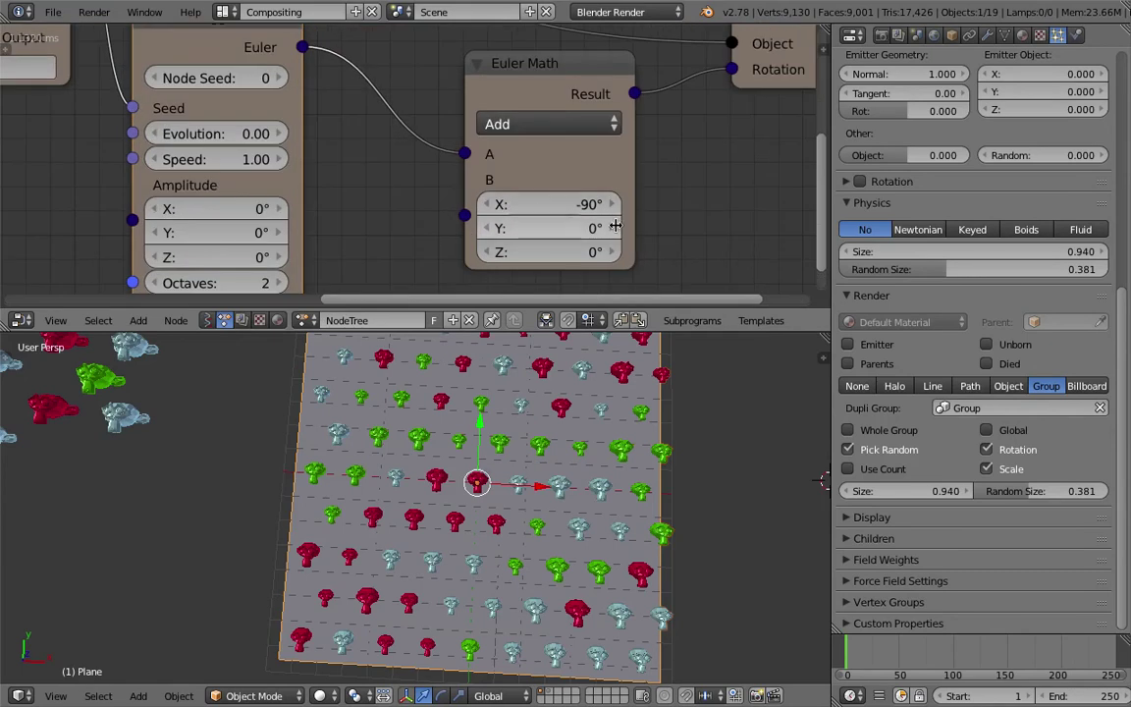
pyautogui.scroll(-3, 616, 198)
pyautogui.moveTo(589, 216); pyautogui.dragTo(535, 220, button='middle')
pyautogui.scroll(-1, 535, 220)
pyautogui.moveTo(459, 180); pyautogui.dragTo(587, 179, button='middle')
pyautogui.moveTo(482, 172); pyautogui.dragTo(508, 161, button='middle')
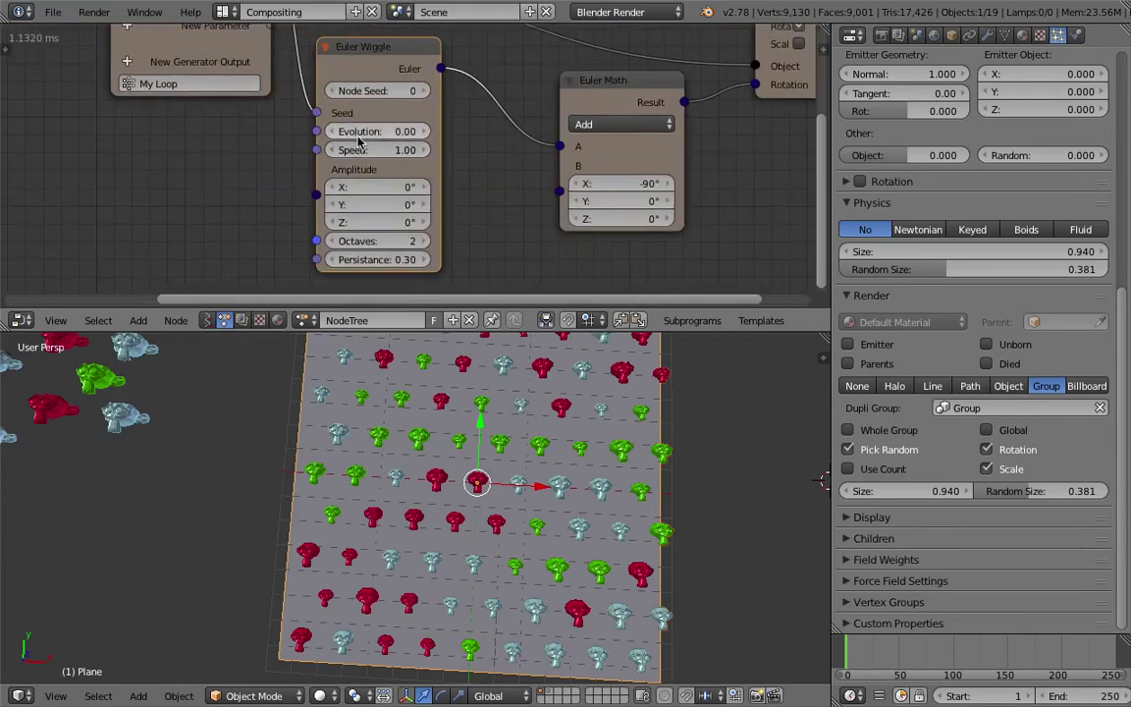
pyautogui.moveTo(383, 186); pyautogui.dragTo(383, 223)
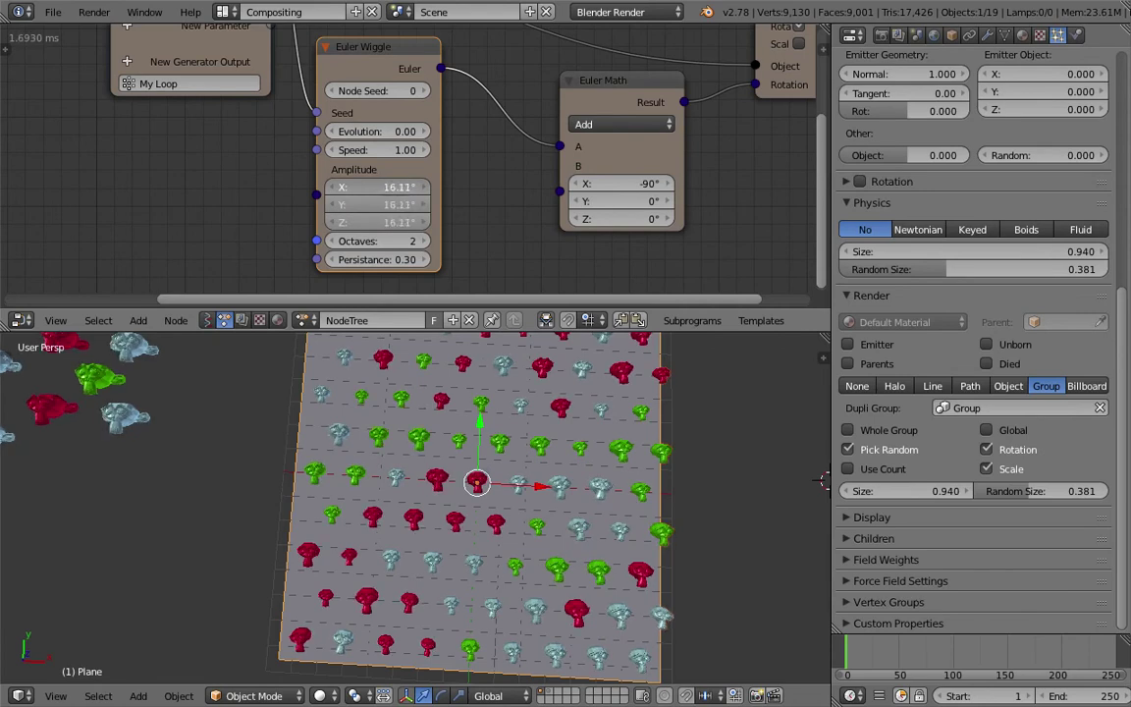
pyautogui.moveTo(382, 187); pyautogui.dragTo(413, 204)
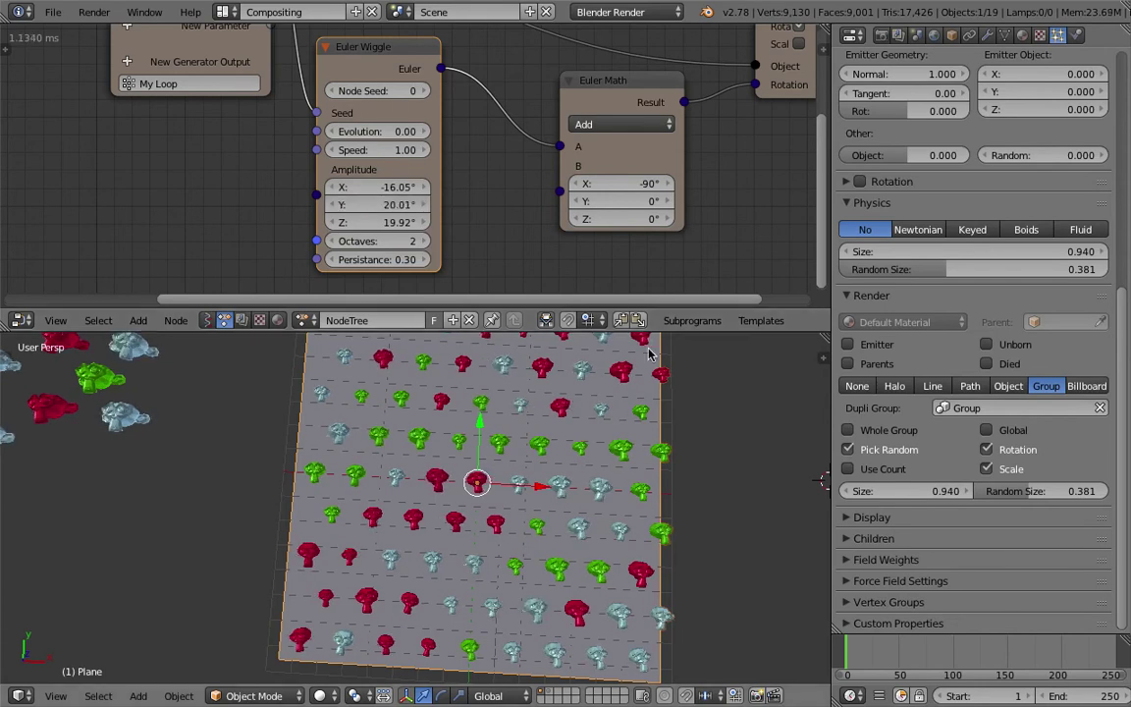
# Step: Restrict the 3D viewport display to renderable content only and view the monkey grid from the top
pyautogui.press('n')
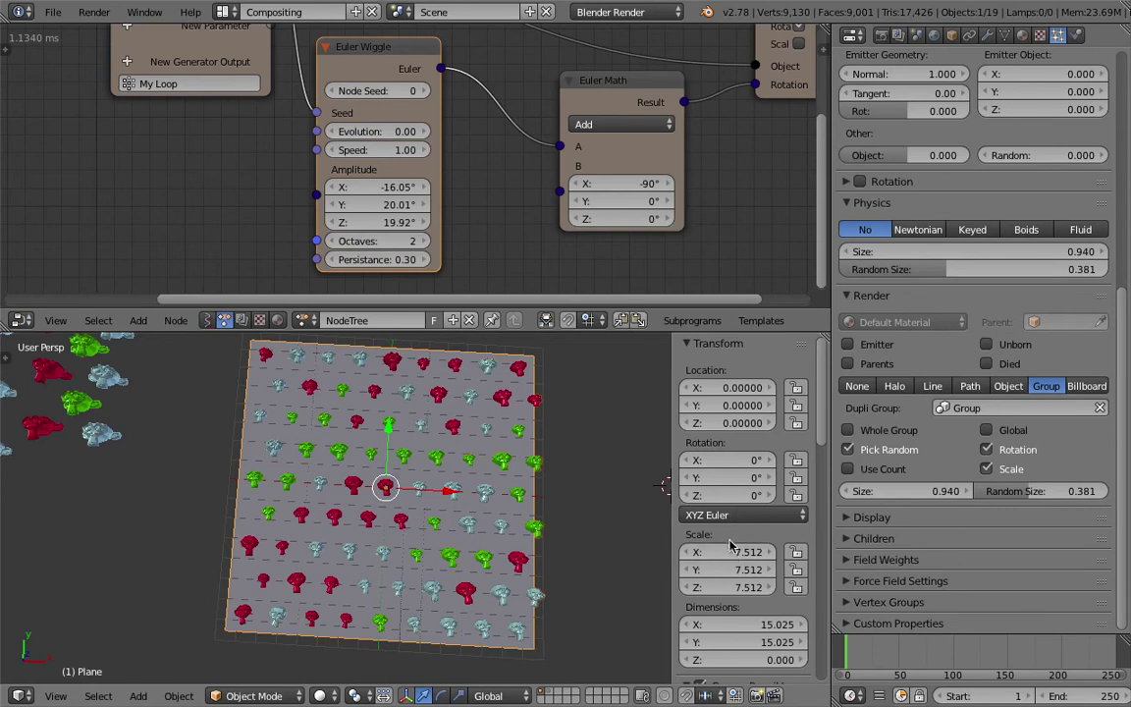
pyautogui.scroll(-15, 748, 606)
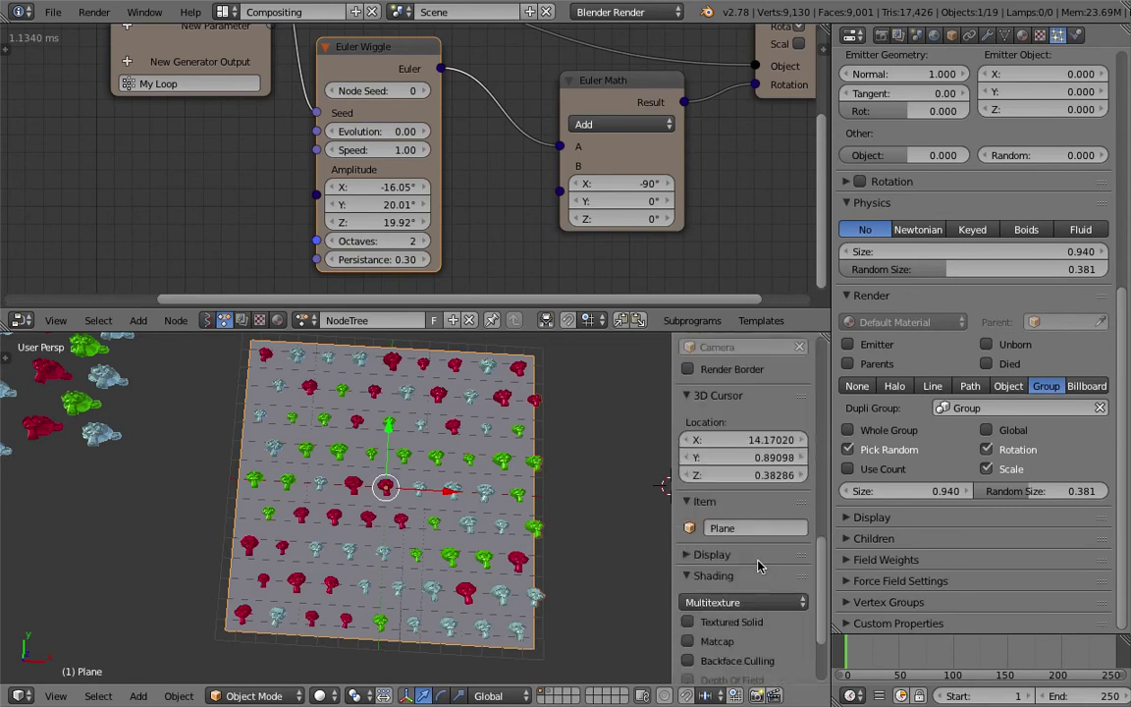
pyautogui.moveTo(719, 474)
pyautogui.mouseDown()
pyautogui.moveTo(712, 448)
pyautogui.moveTo(989, 471)
pyautogui.mouseUp()
pyautogui.click(685, 471)
pyautogui.press('KP_7')
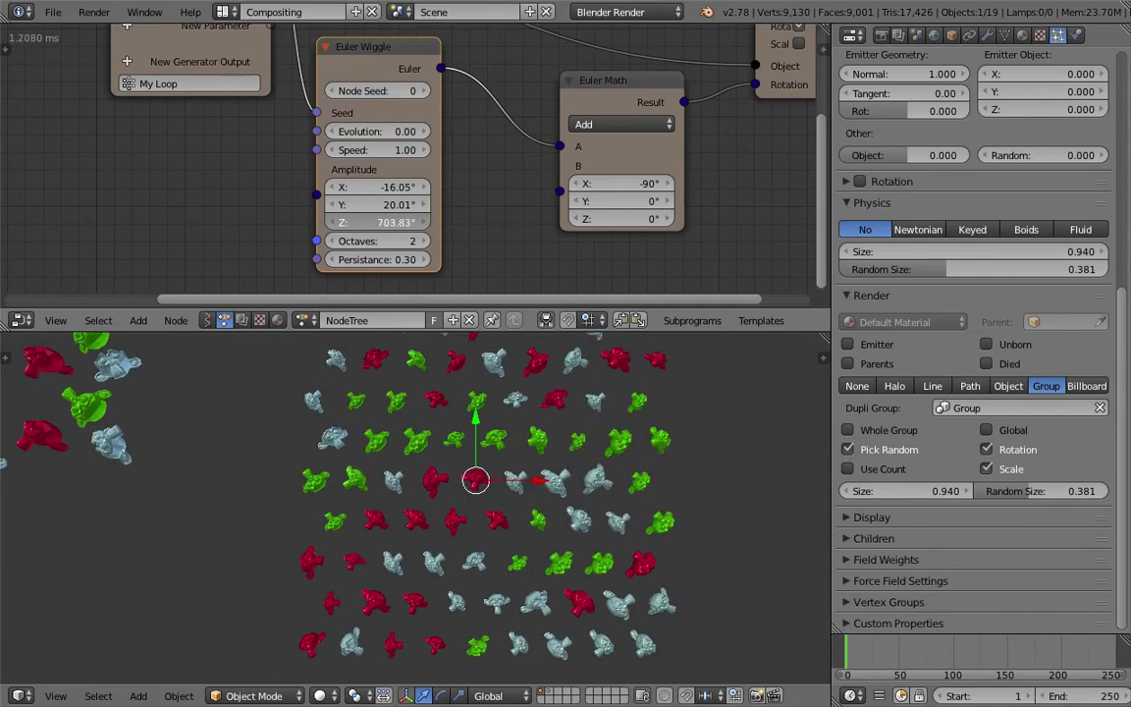
# Step: Set the Euler Wiggle node's Z amplitude to about 689° and its node seed to 289
pyautogui.scroll(-2, 562, 541)
pyautogui.click(563, 541)
pyautogui.moveTo(341, 40); pyautogui.dragTo(344, 116, button='middle')
pyautogui.moveTo(367, 124); pyautogui.dragTo(397, 113)
pyautogui.moveTo(411, 156); pyautogui.dragTo(695, 156)
pyautogui.scroll(3, 674, 540)
pyautogui.keyDown('shift'); pyautogui.moveTo(666, 531); pyautogui.dragTo(609, 499, button='middle'); pyautogui.keyUp('shift')
pyautogui.scroll(-1, 621, 512)
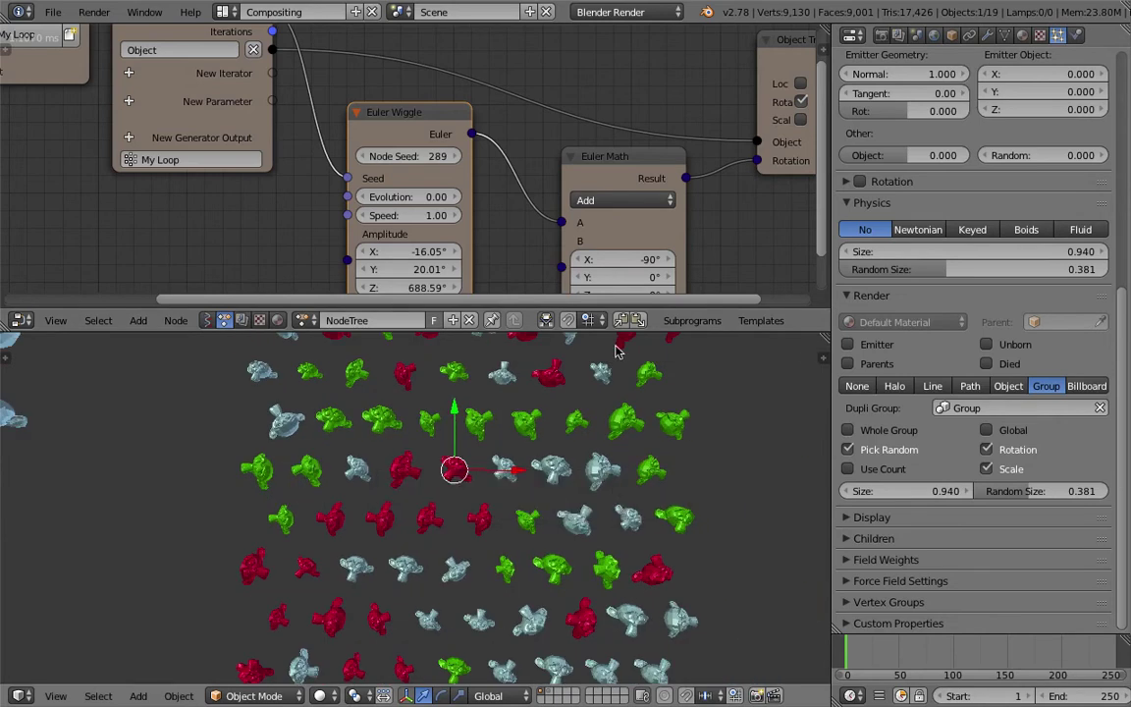
# Step: Enlarge the 3D viewport by shrinking the node editor above it, keeping the whole monkey grid in view
pyautogui.moveTo(621, 331); pyautogui.dragTo(620, 155)
pyautogui.moveTo(633, 273); pyautogui.dragTo(535, 435, button='middle')
pyautogui.scroll(-1, 609, 440)
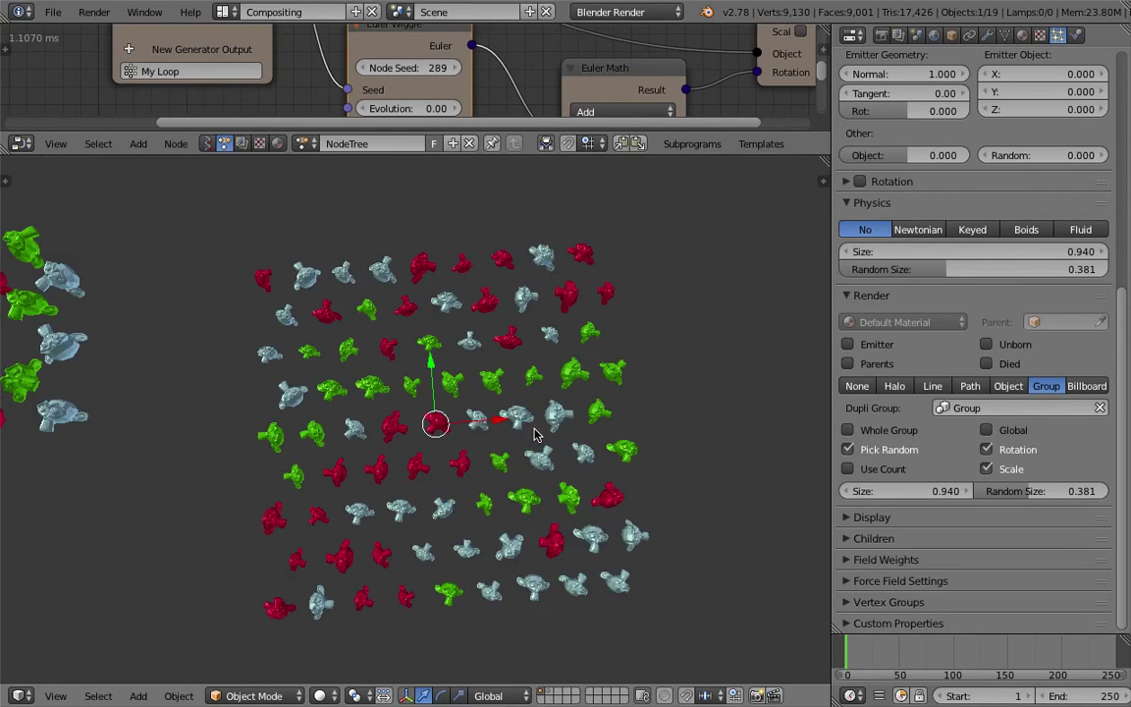
# Step: Save the scene, including a new version on the Desktop named wrapping_paper_002.blend
pyautogui.press('super+s')
pyautogui.click(643, 456)
pyautogui.click(53, 12)
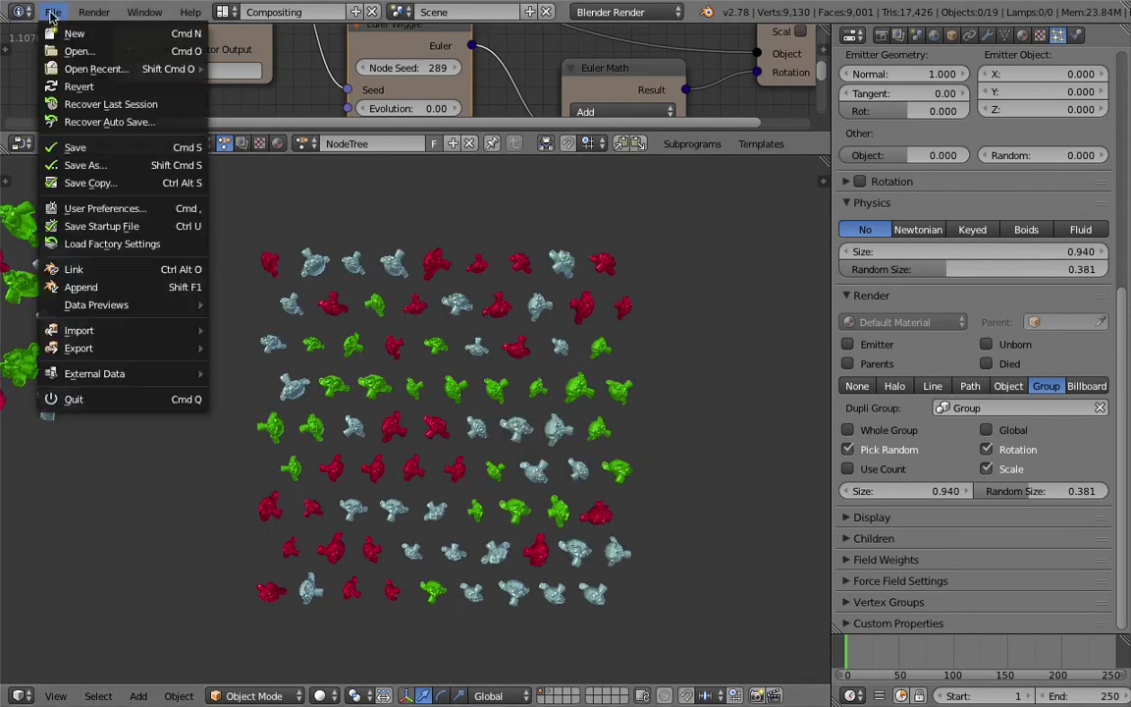
pyautogui.click(89, 165)
pyautogui.click(1001, 79)
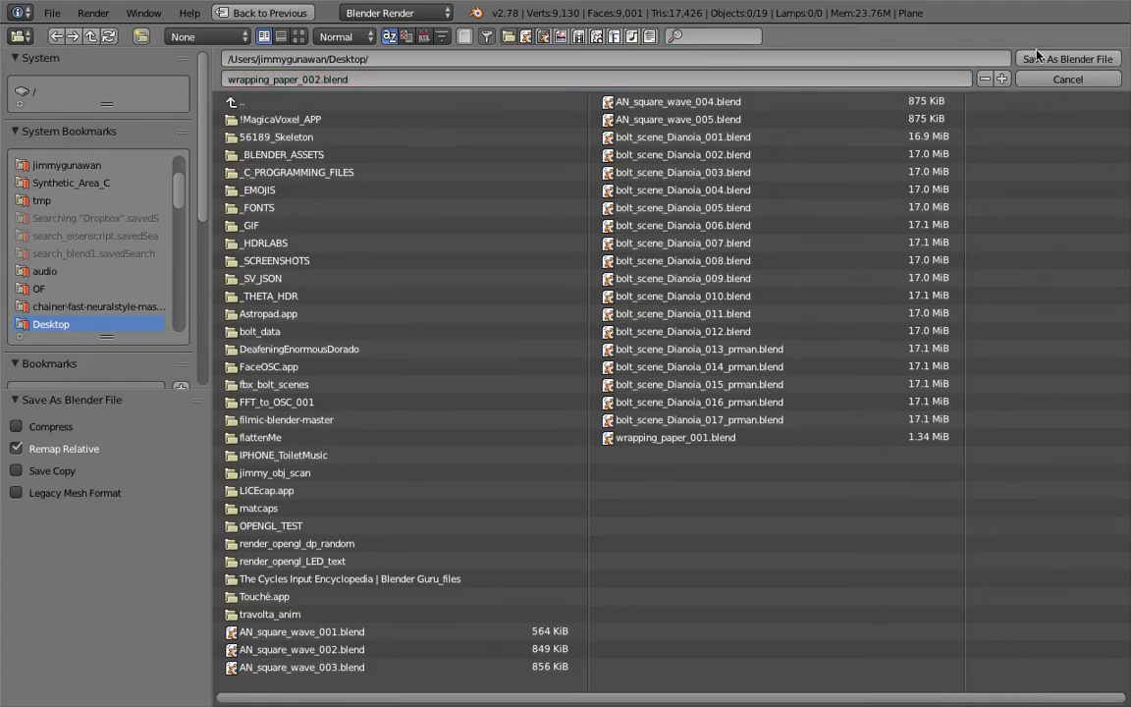
pyautogui.click(1066, 59)
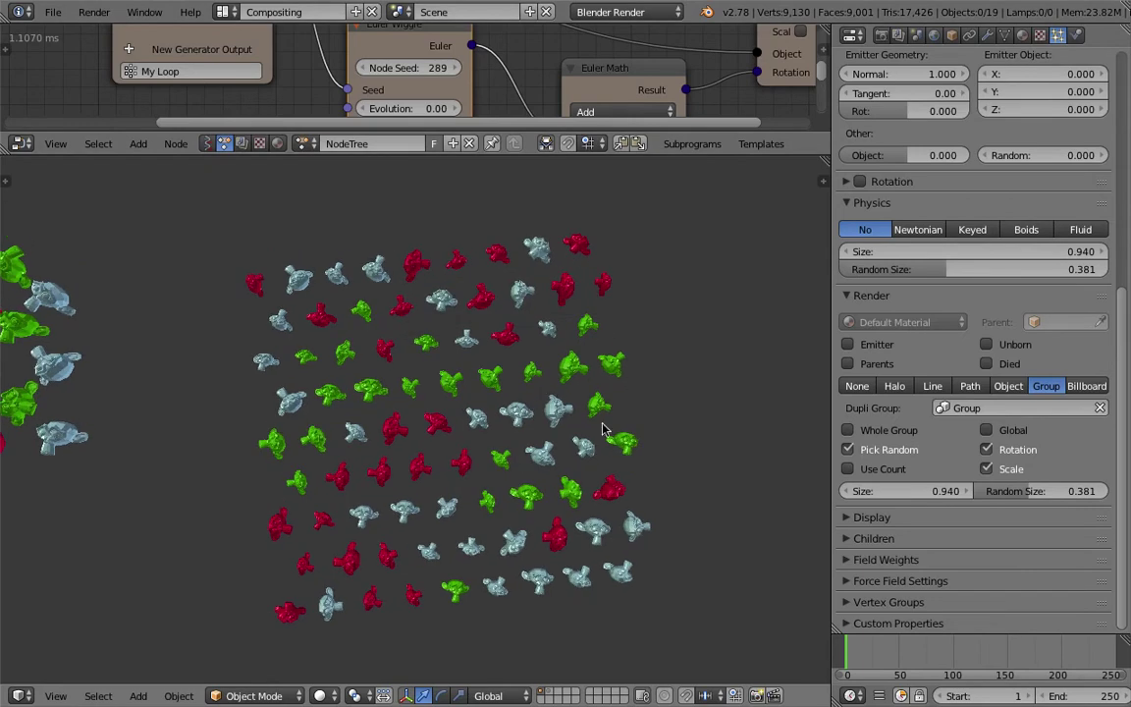
# Step: Box select all the source monkey heads and move them farther away from the particle grid
pyautogui.rightClick(279, 307)
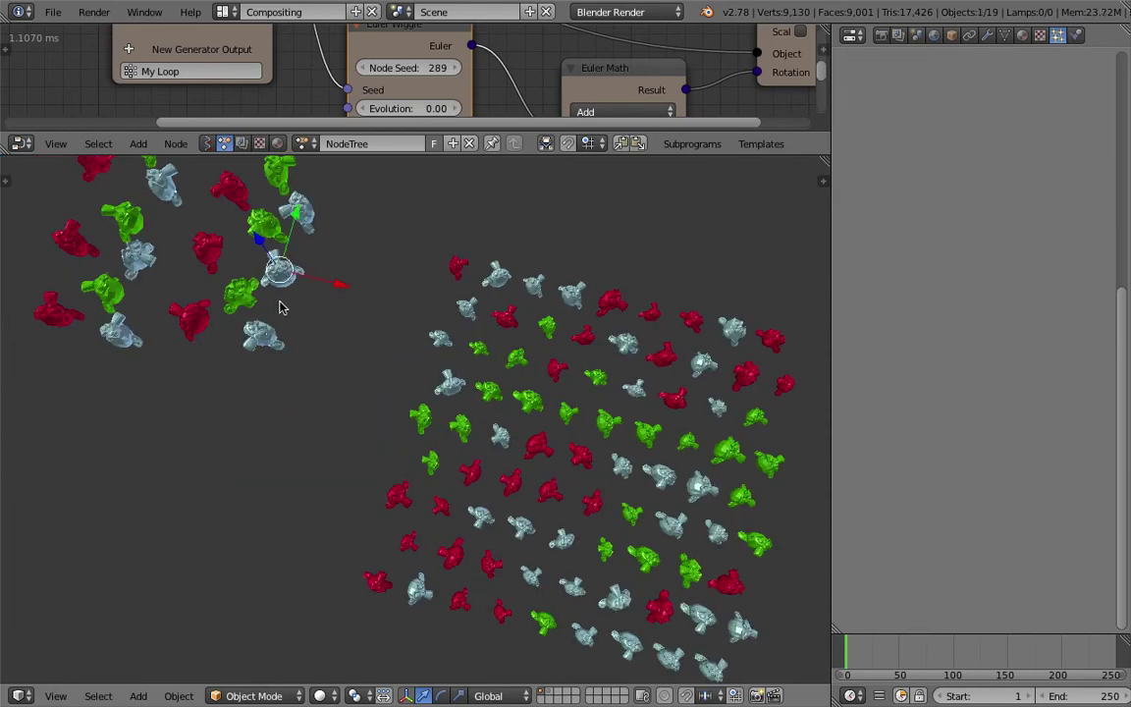
pyautogui.hotkey('ctrl', 's')
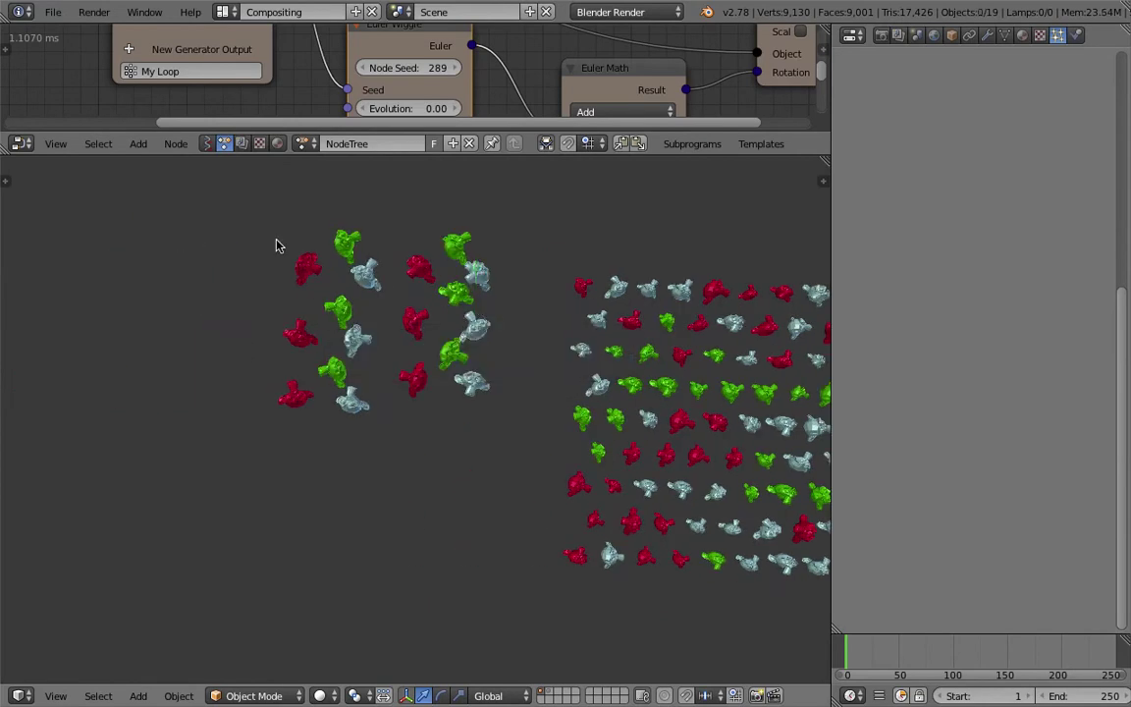
pyautogui.moveTo(235, 207); pyautogui.dragTo(550, 453)
pyautogui.press('g')
pyautogui.click(423, 409)
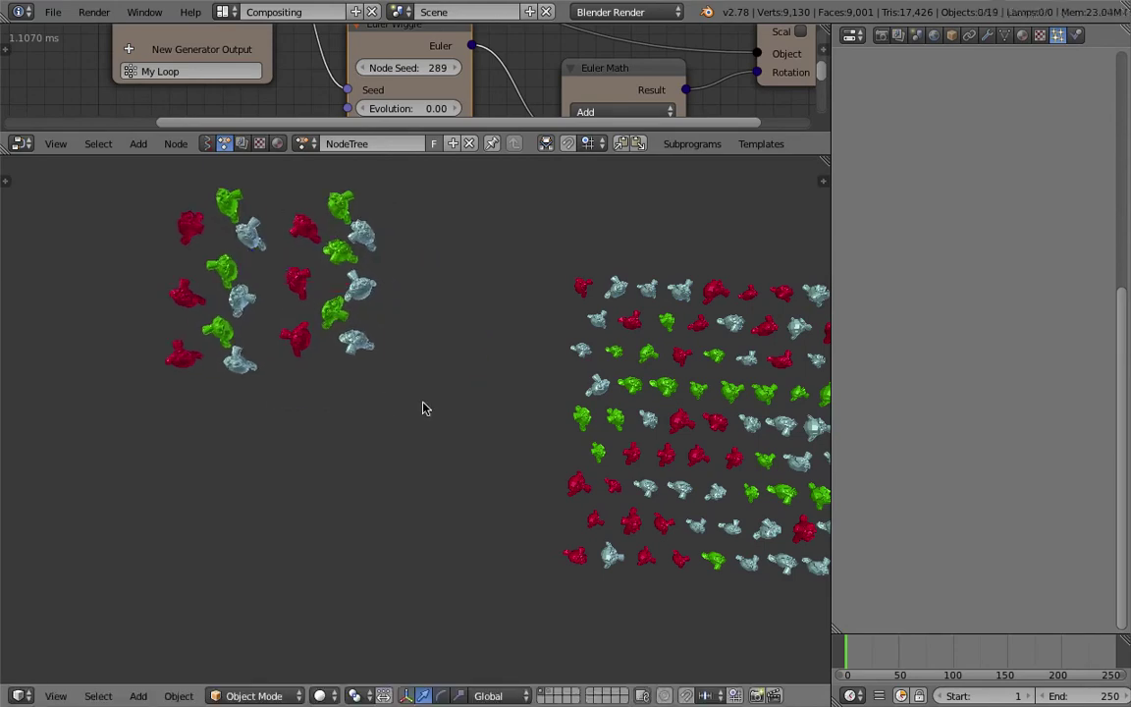
pyautogui.scroll(-2, 424, 410)
# Step: Start an Images as Planes import with Use Alpha and Shadeless enabled
pyautogui.click(52, 12)
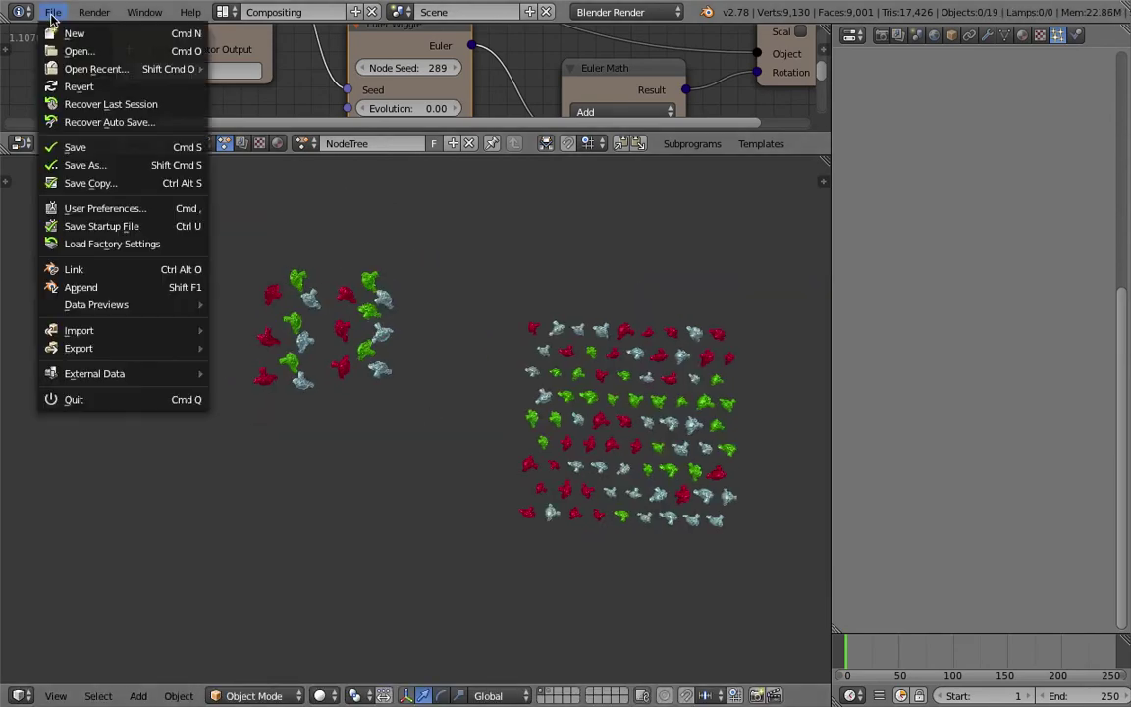
pyautogui.moveTo(143, 330)
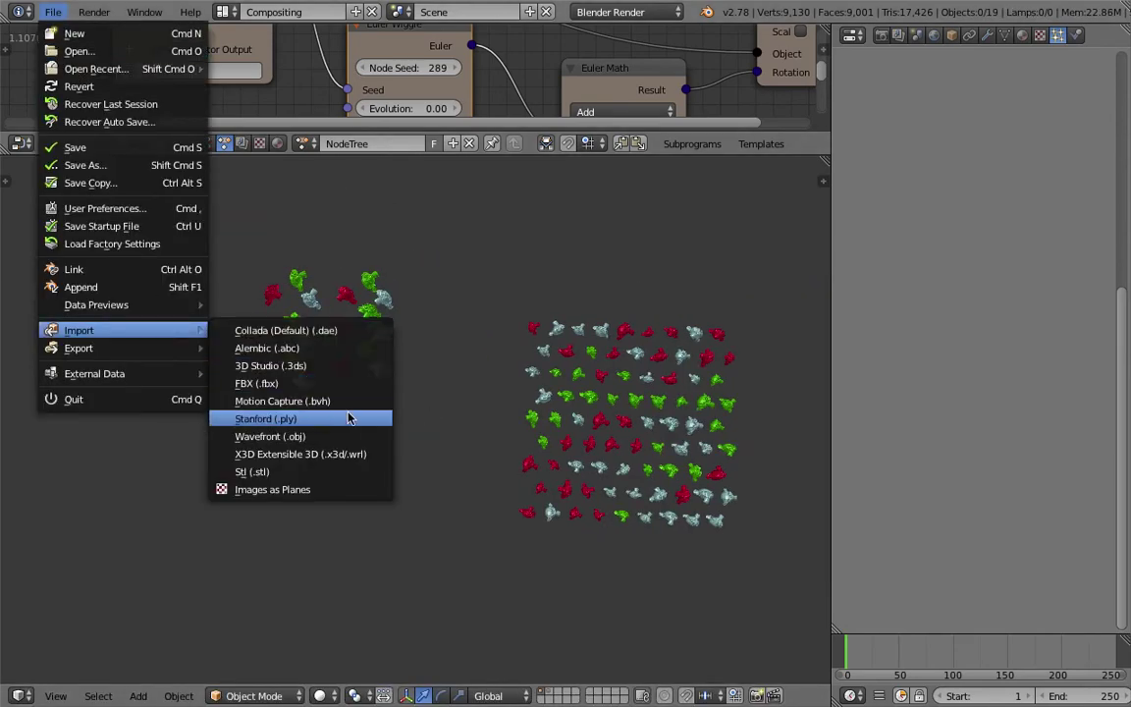
pyautogui.click(339, 488)
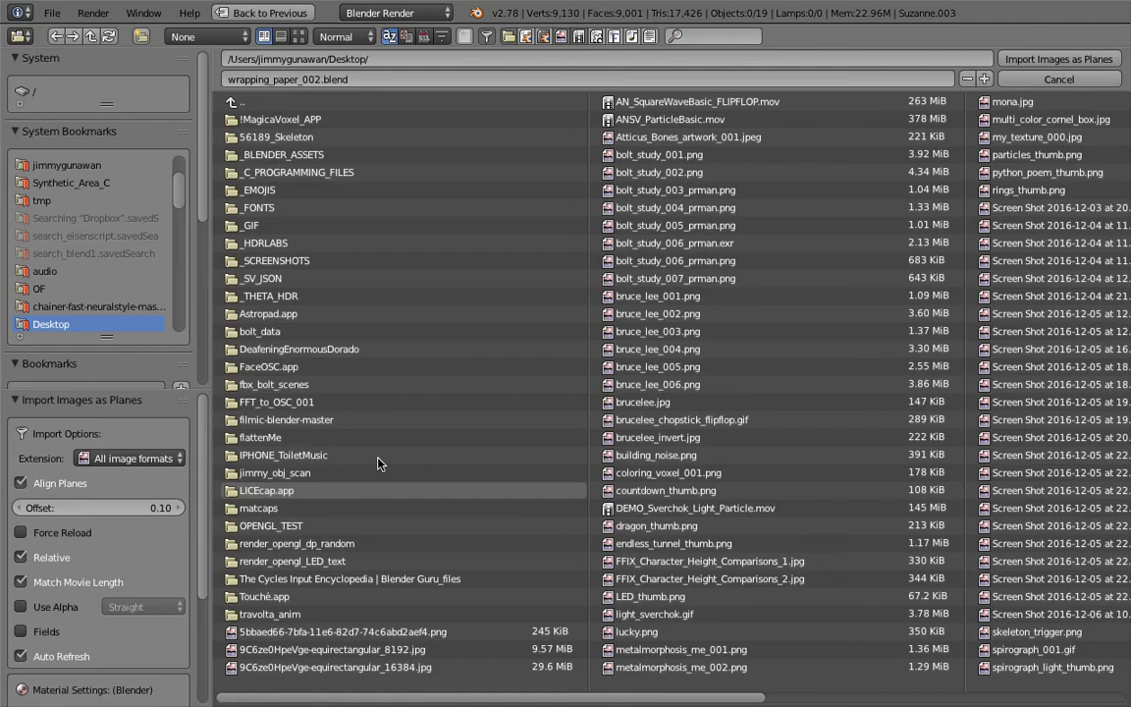
pyautogui.scroll(-3, 147, 530)
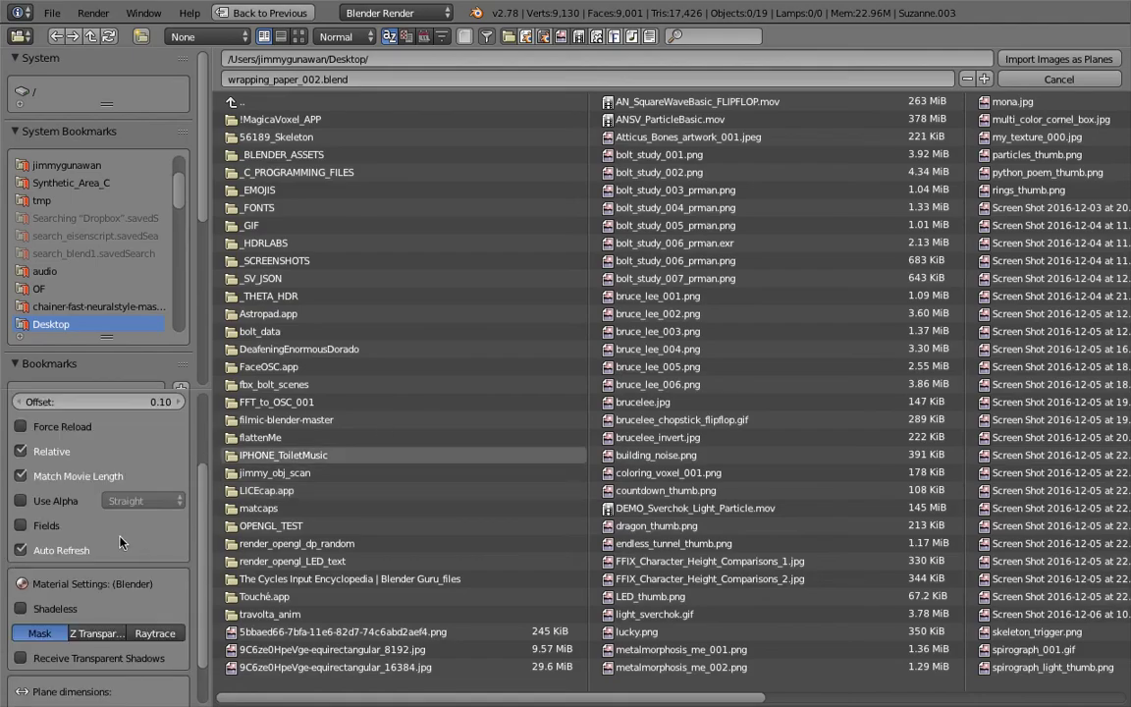
pyautogui.click(59, 502)
pyautogui.scroll(-2, 92, 483)
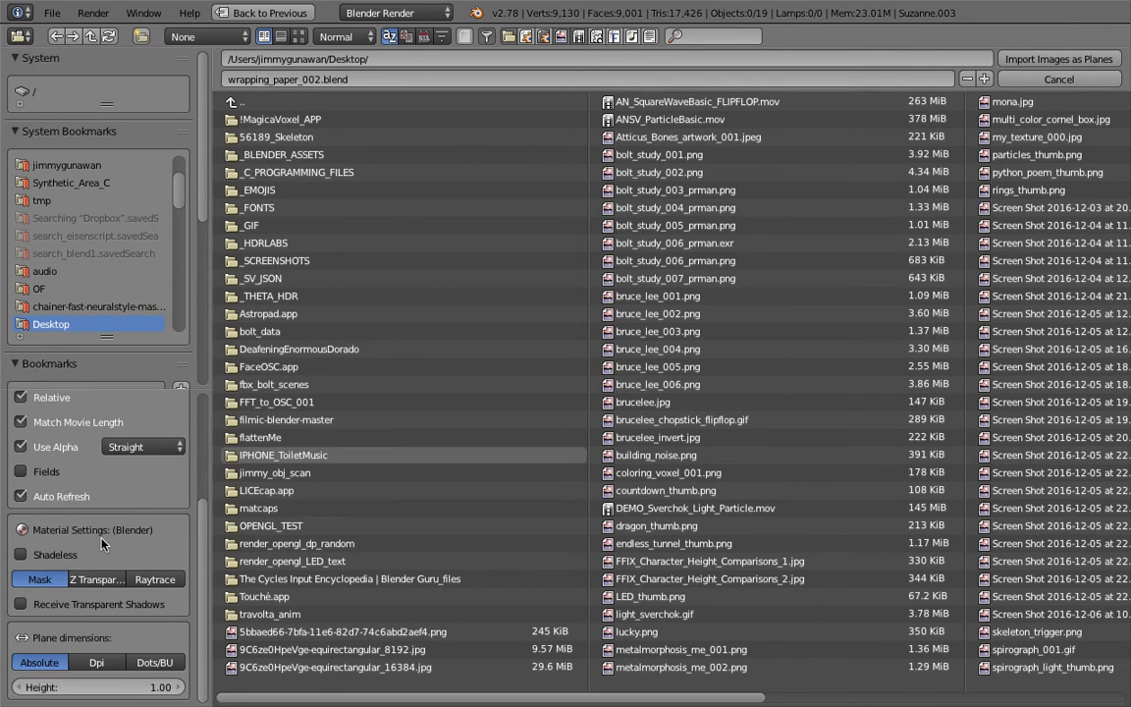
pyautogui.click(20, 553)
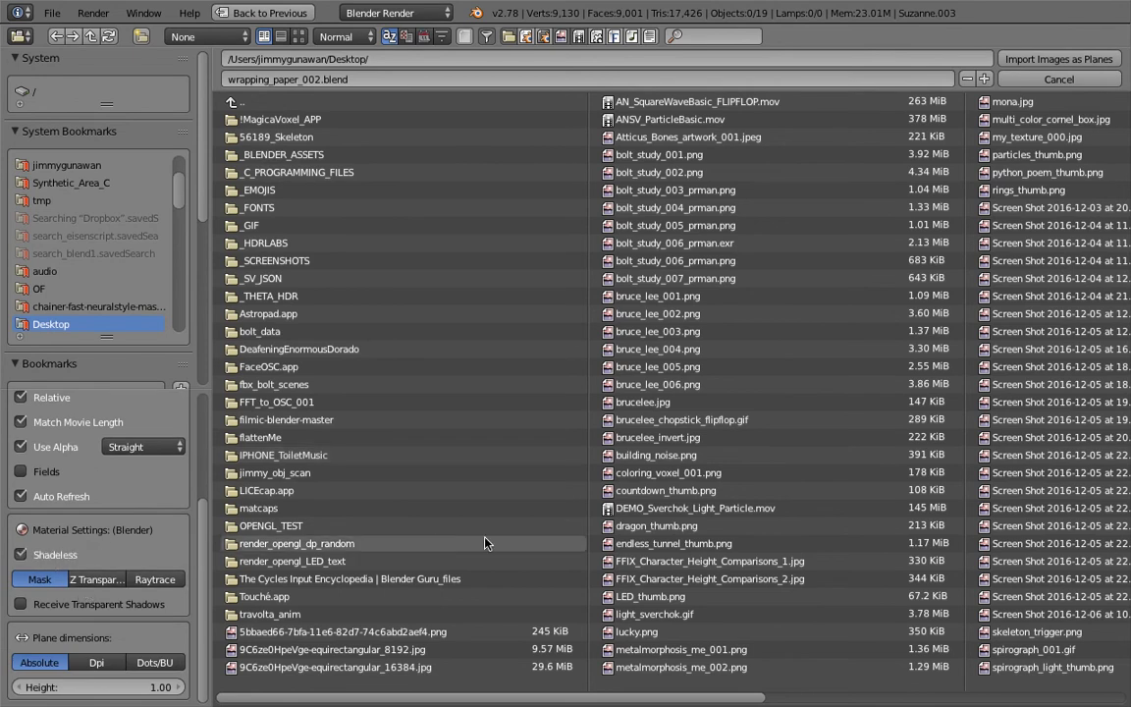
# Step: Browse to the Emoji Smiley folder inside the Desktop's _EMOJIS folder, showing the files as thumbnails
pyautogui.click(295, 189)
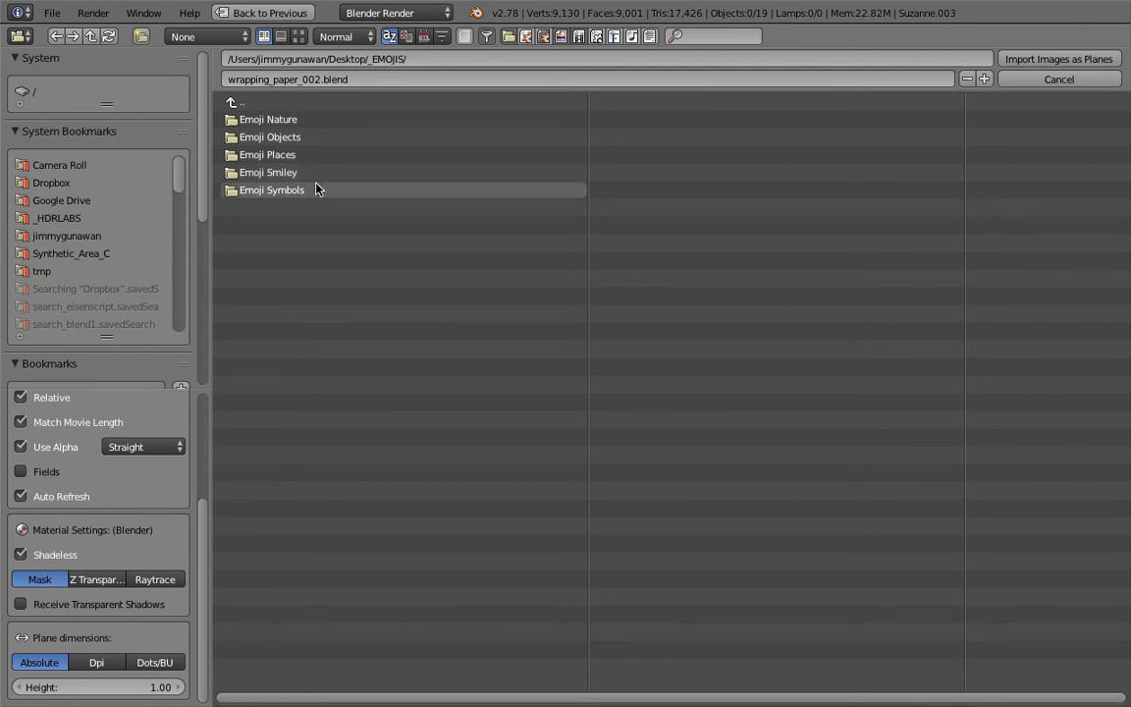
pyautogui.click(316, 191)
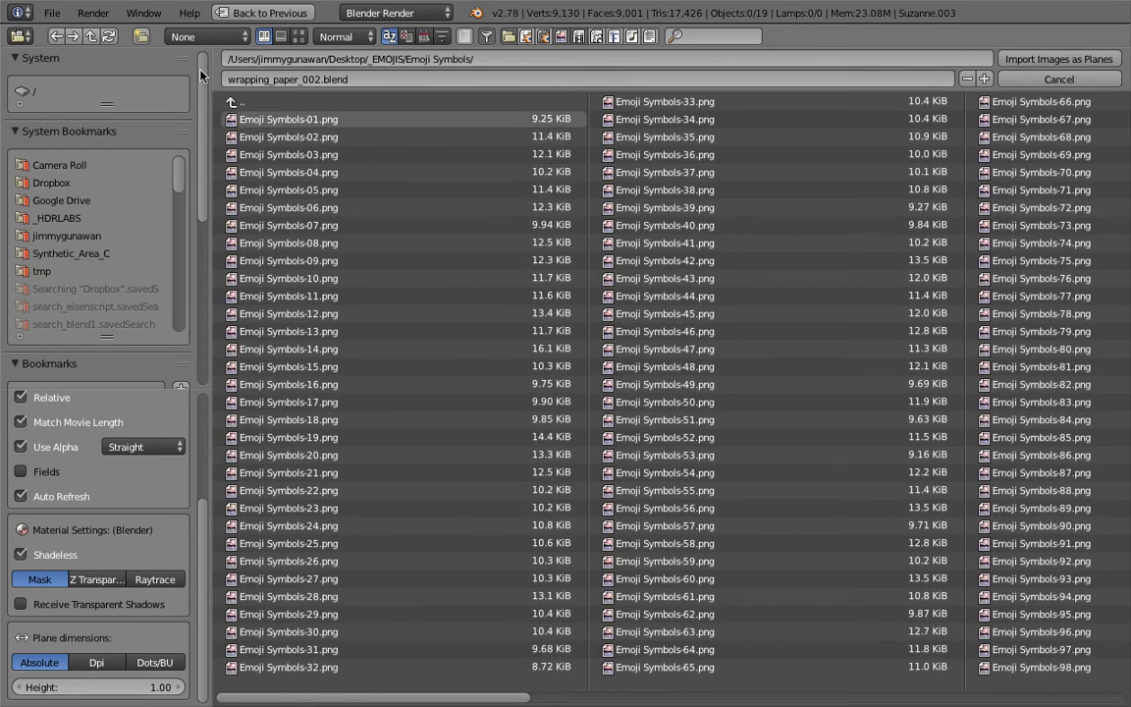
pyautogui.click(299, 36)
pyautogui.click(284, 164)
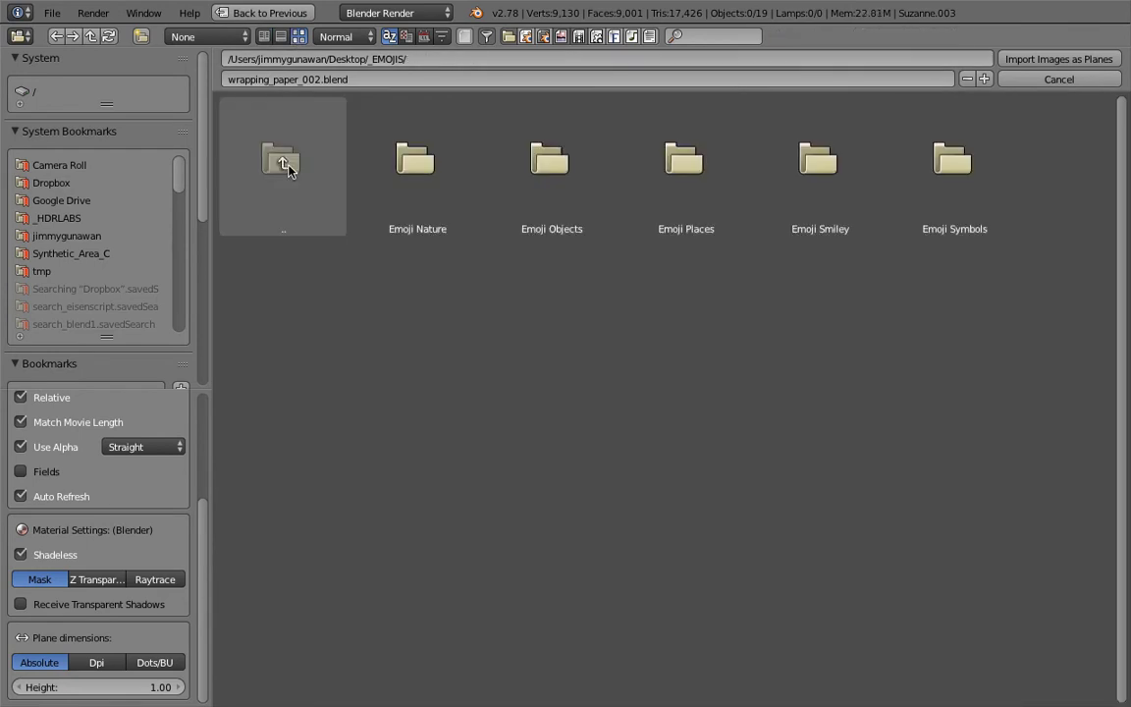
pyautogui.click(785, 185)
pyautogui.scroll(-5, 832, 353)
pyautogui.scroll(4, 844, 393)
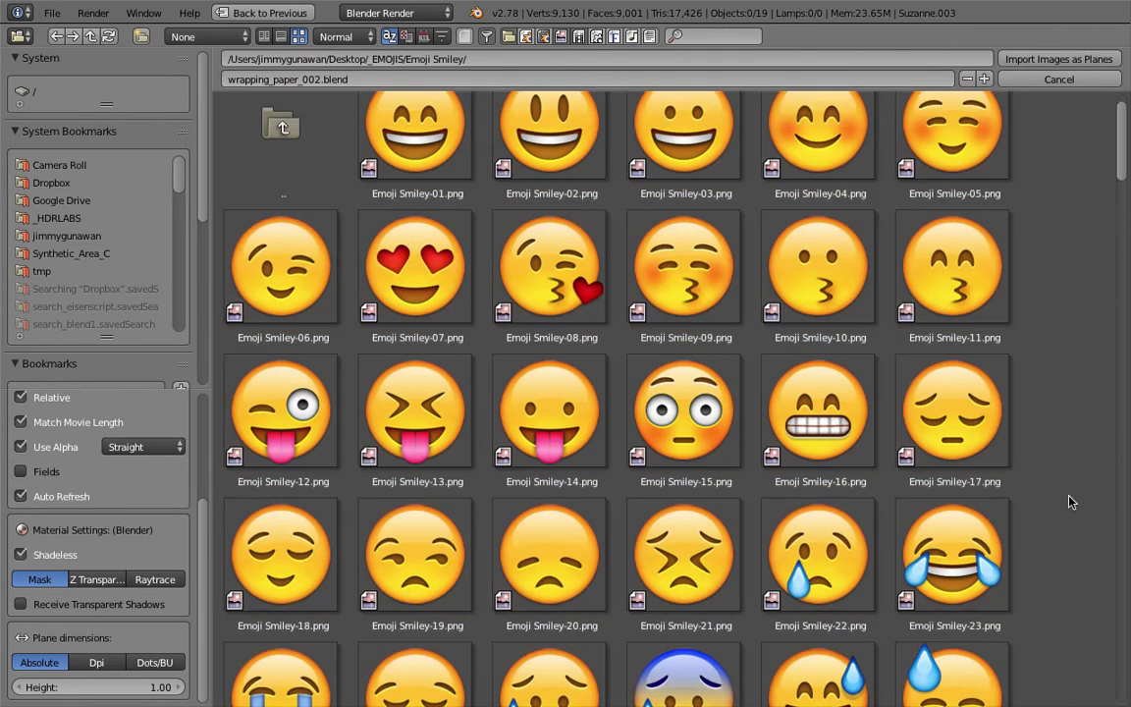
# Step: Import Emoji Smiley-07.png through Emoji Smiley-23.png as image planes
pyautogui.moveTo(1047, 530); pyautogui.dragTo(449, 258)
pyautogui.scroll(-1, 686, 404)
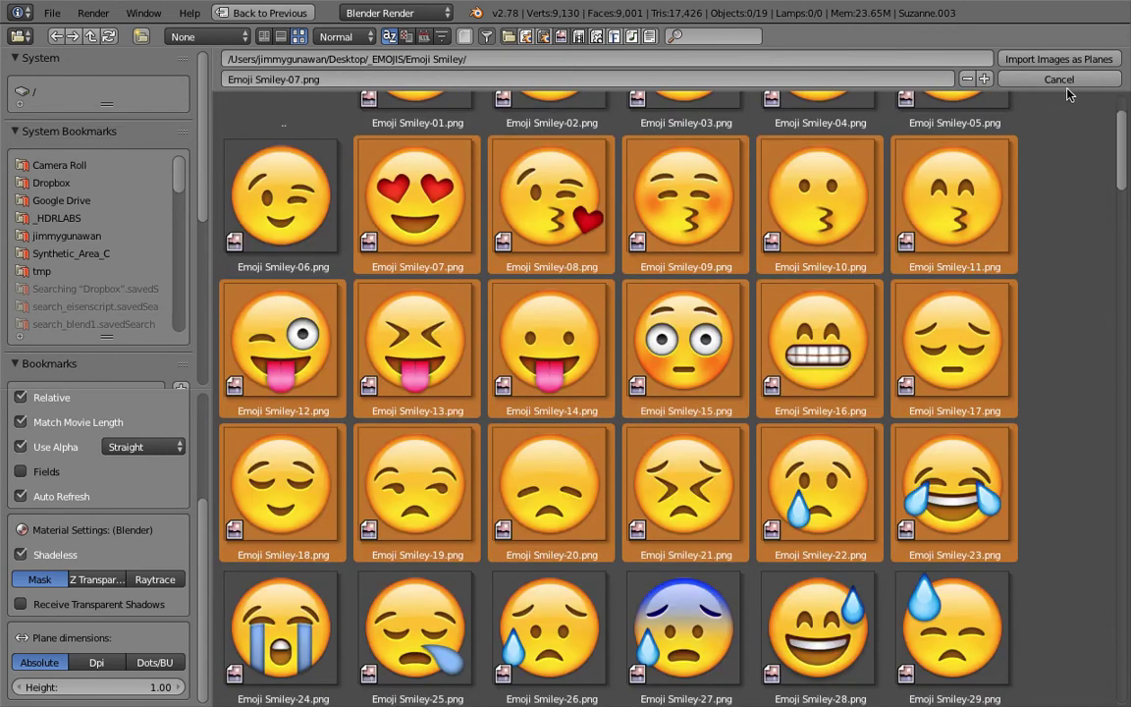
pyautogui.click(1066, 66)
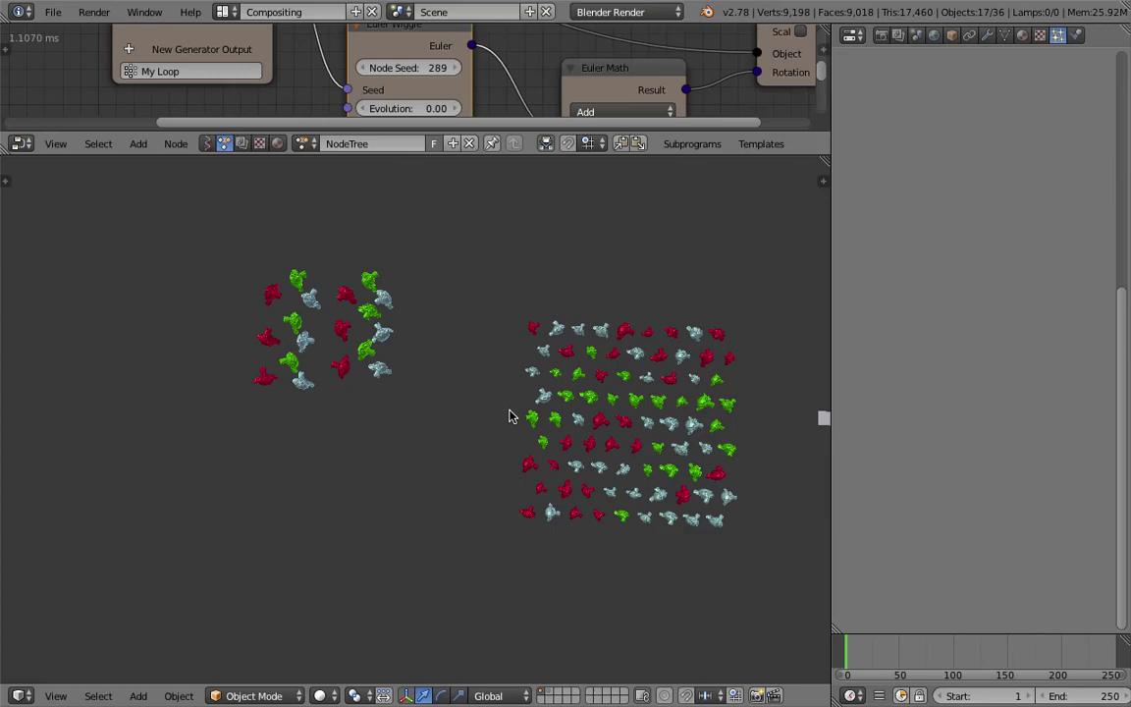
# Step: Move the row of emoji planes about -61 units in X, beyond the source monkeys, and switch the viewport to Texture shading
pyautogui.scroll(-3, 492, 442)
pyautogui.press('g')
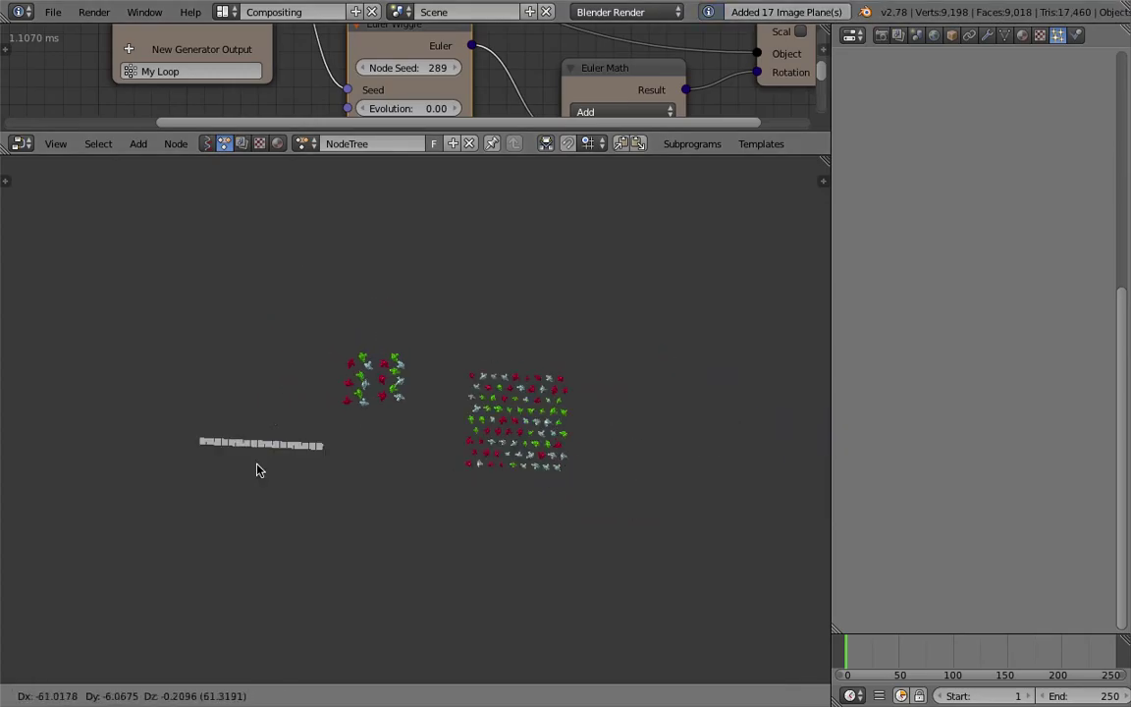
pyautogui.click(256, 470)
pyautogui.scroll(3, 265, 608)
pyautogui.click(324, 695)
pyautogui.click(348, 616)
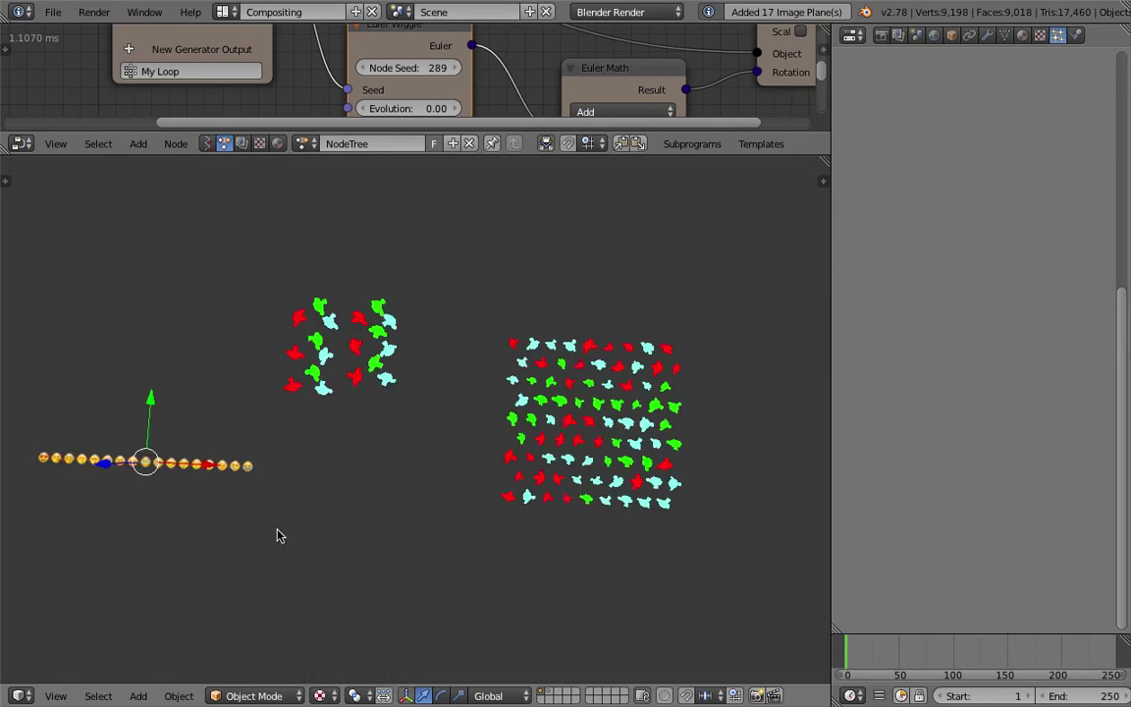
# Step: Reposition the row of emoji planes just below the source monkey heads
pyautogui.scroll(2, 278, 535)
pyautogui.press('g')
pyautogui.click(567, 422)
pyautogui.scroll(4, 569, 419)
pyautogui.keyDown('shift'); pyautogui.moveTo(676, 447); pyautogui.dragTo(510, 449, button='middle'); pyautogui.keyUp('shift')
pyautogui.scroll(-2, 568, 473)
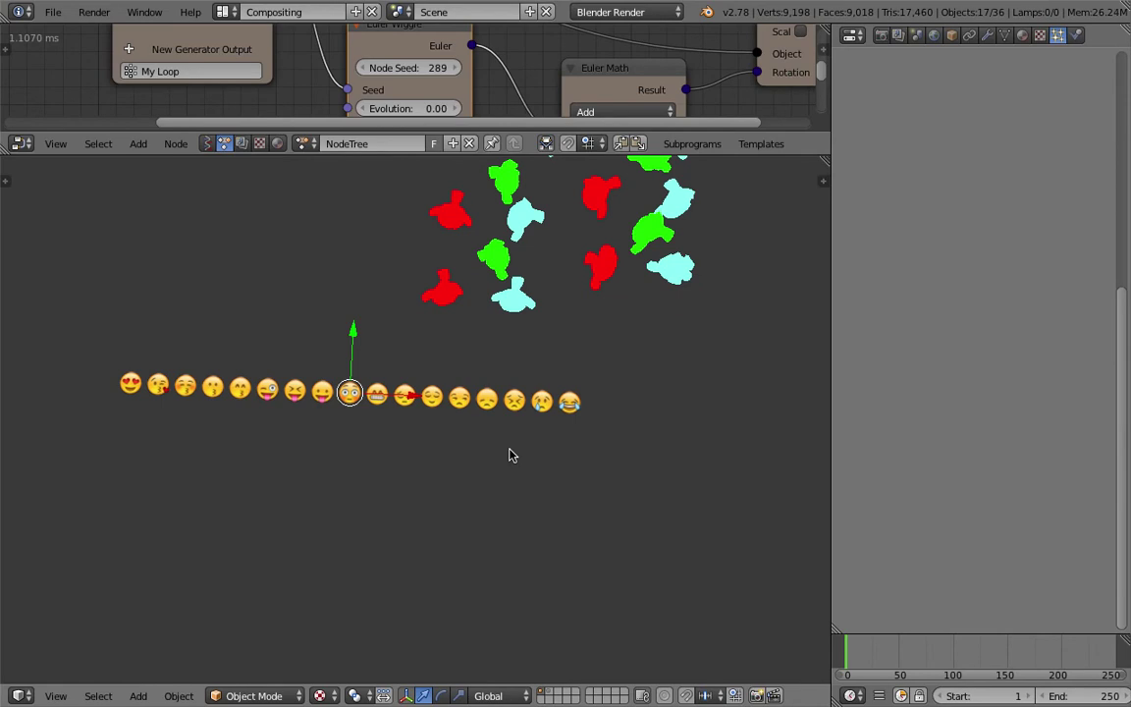
# Step: Rename the emoji planes' group to EMOJIS_GROUP and save over wrapping_paper_002.blend
pyautogui.click(936, 36)
pyautogui.click(950, 36)
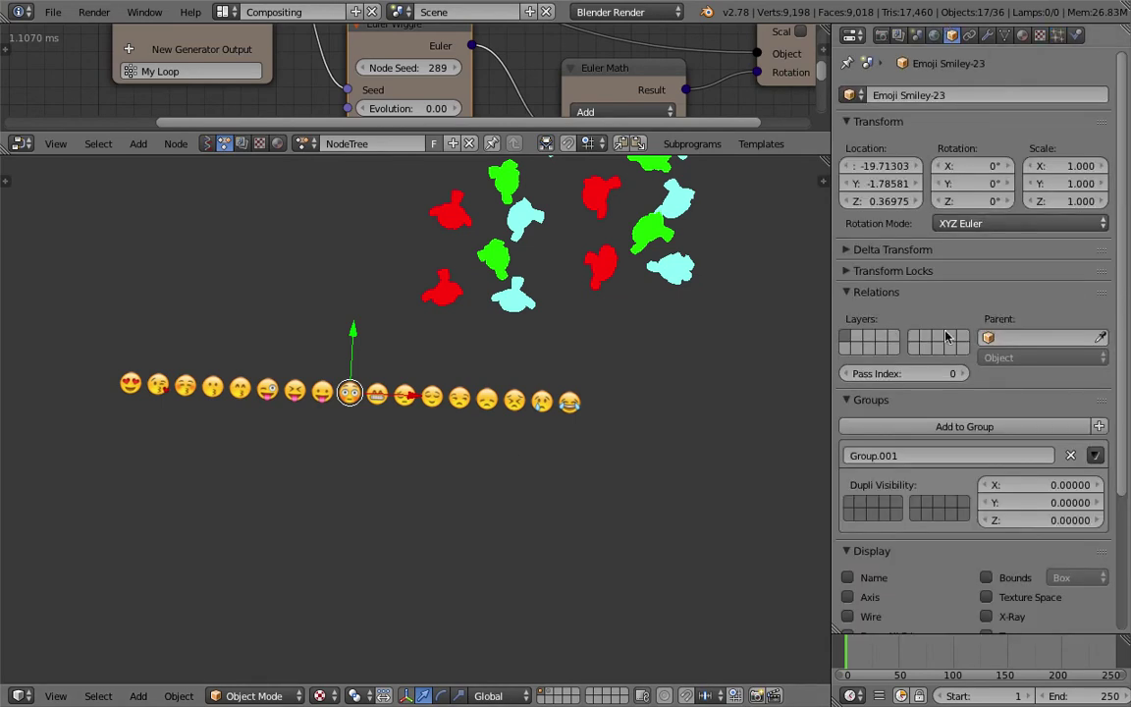
pyautogui.click(922, 459)
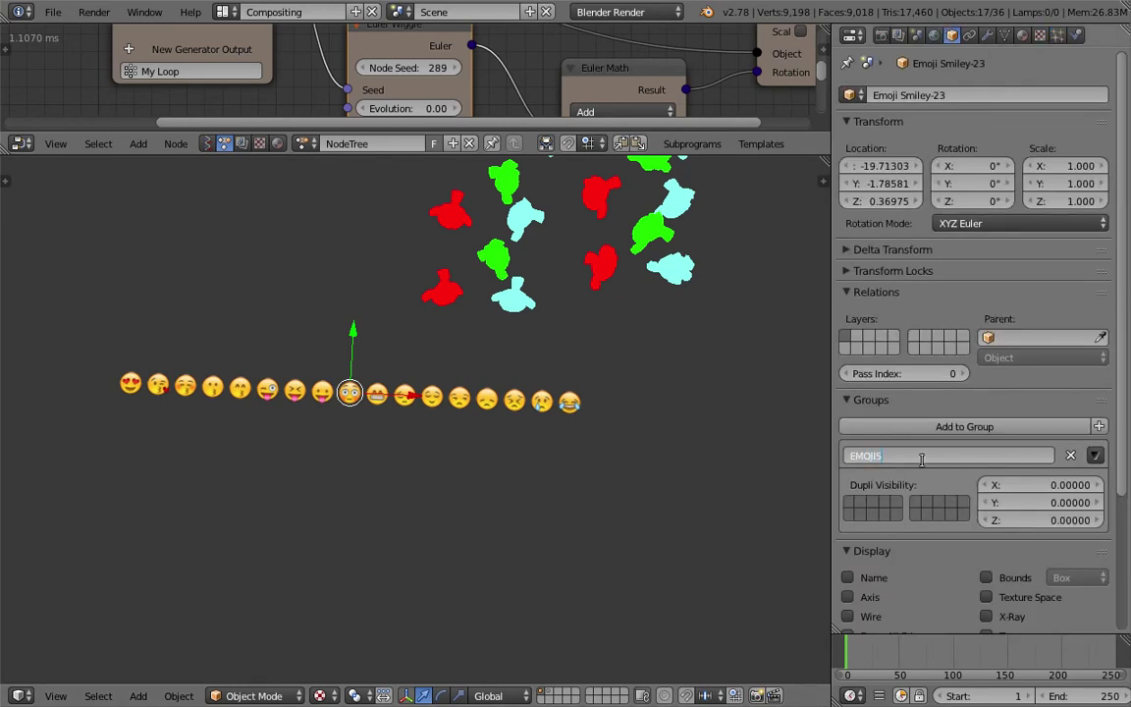
pyautogui.press('Return')
pyautogui.hotkey('ctrl', 's')
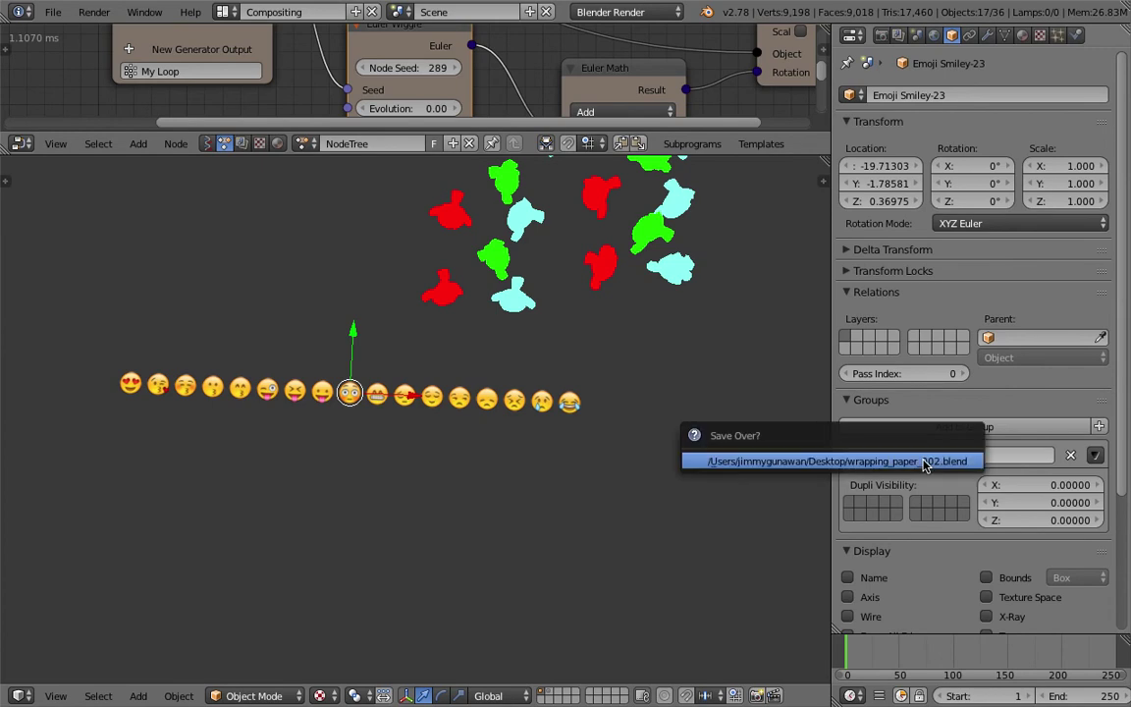
pyautogui.click(924, 464)
# Step: Save the wrapping-paper file again, overwriting the existing version
pyautogui.scroll(-3, 580, 379)
pyautogui.keyDown('shift'); pyautogui.moveTo(605, 365); pyautogui.dragTo(363, 353, button='middle'); pyautogui.keyUp('shift')
pyautogui.scroll(3, 497, 378)
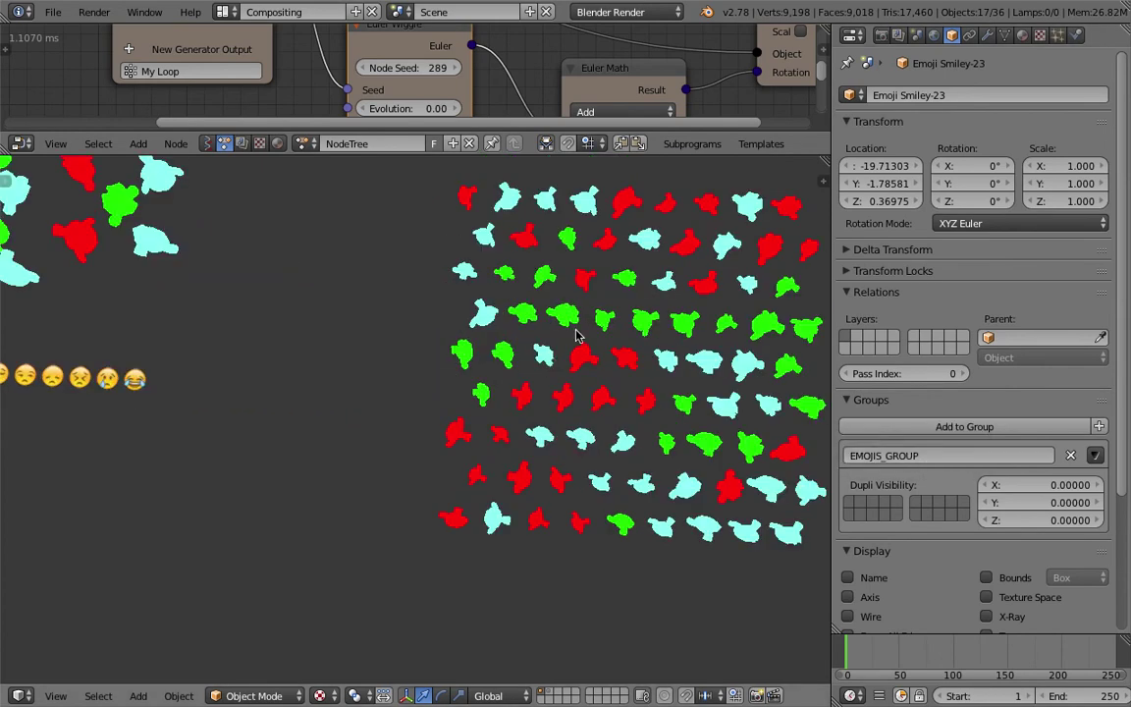
pyautogui.keyDown('shift'); pyautogui.moveTo(614, 409); pyautogui.dragTo(535, 435, button='middle'); pyautogui.keyUp('shift')
pyautogui.hotkey('ctrl', 's')
pyautogui.click(538, 424)
pyautogui.scroll(-1, 592, 359)
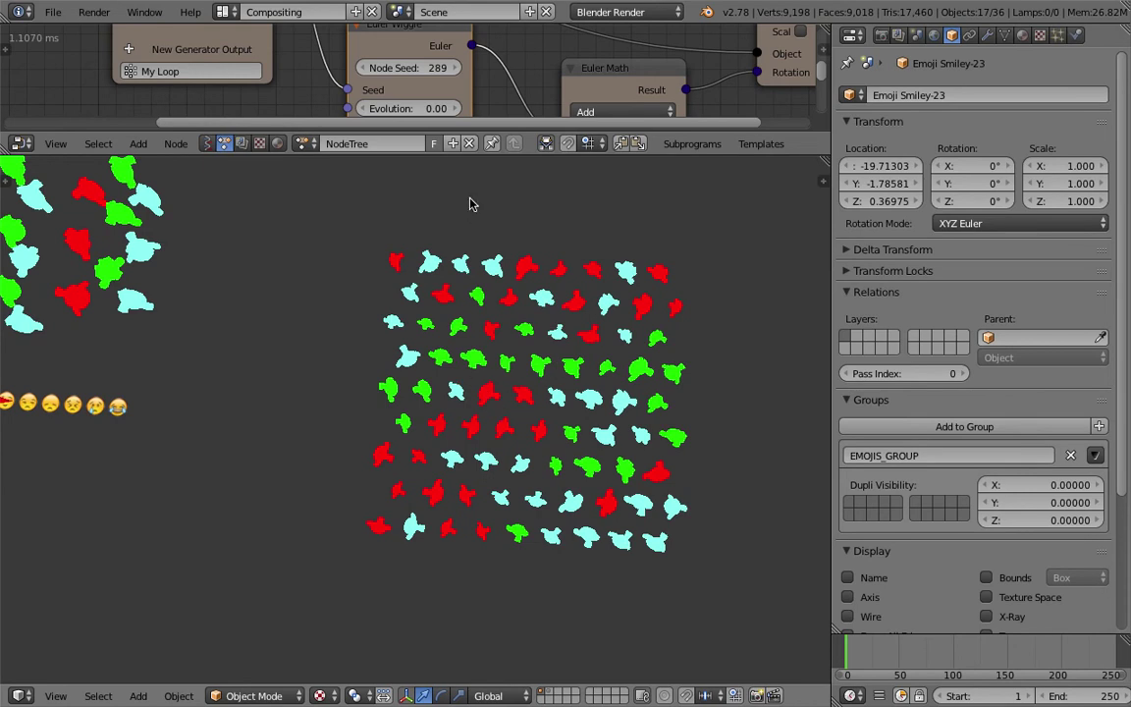
# Step: Enlarge the node editor and set the Objects from Group node's source to EMOJIS_GROUP
pyautogui.moveTo(477, 154); pyautogui.dragTo(447, 344)
pyautogui.moveTo(124, 212); pyautogui.dragTo(424, 186, button='middle')
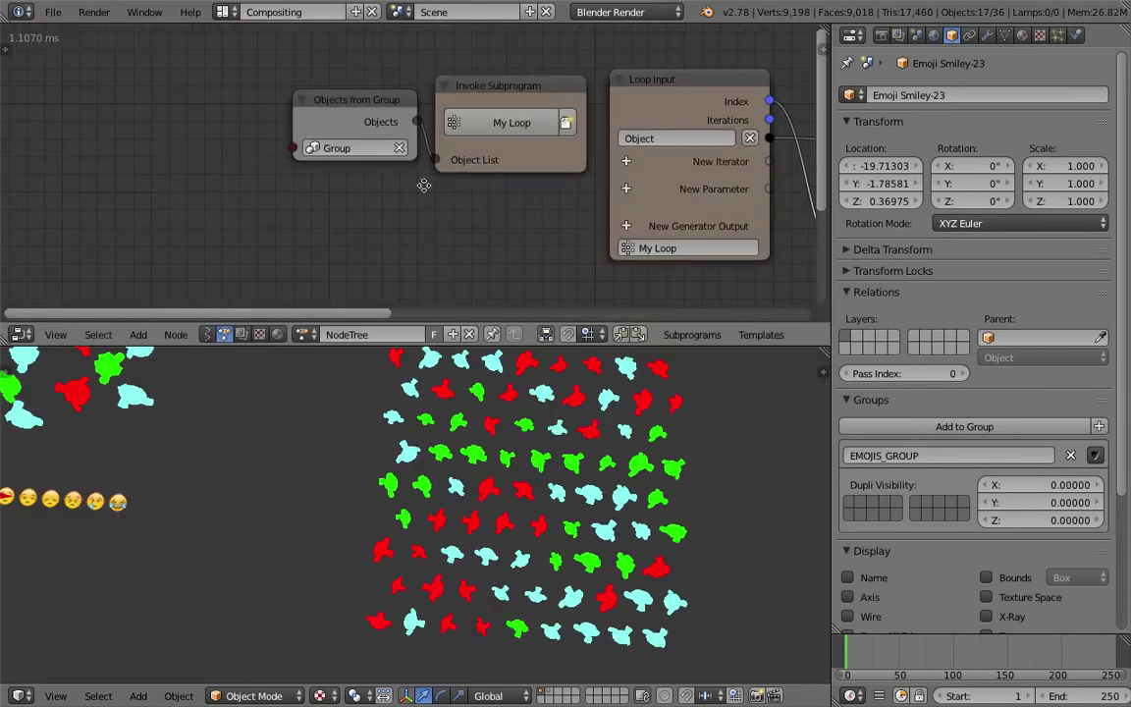
pyautogui.click(365, 155)
pyautogui.click(338, 175)
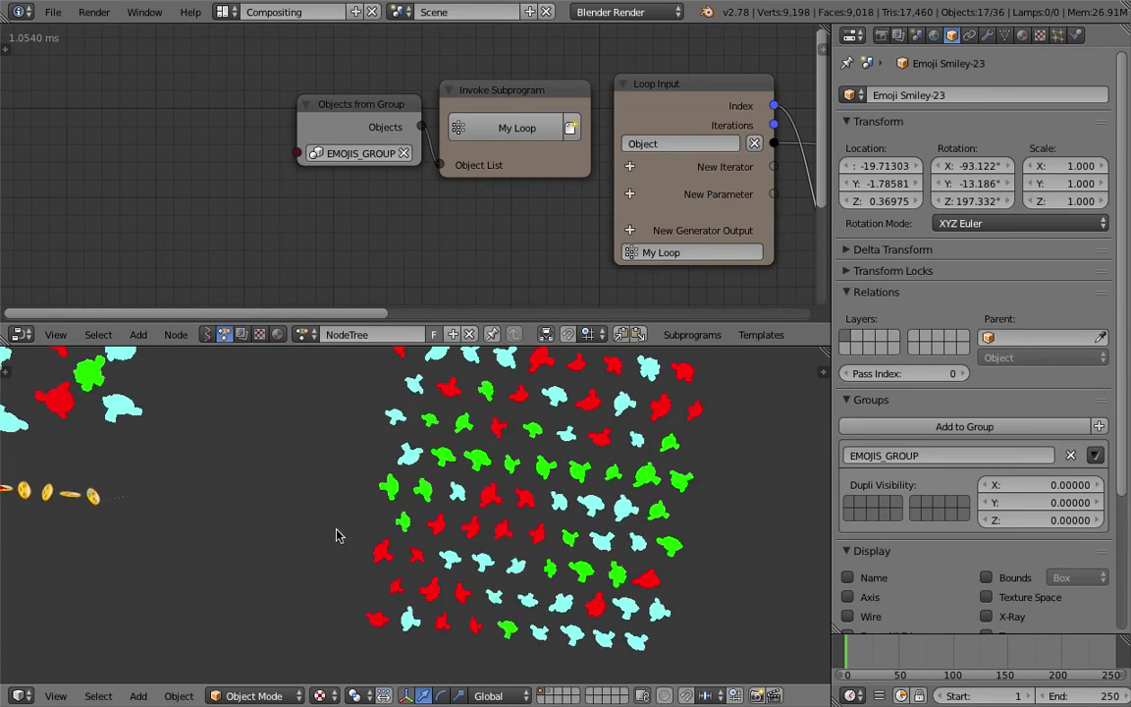
# Step: Set the grid plane's particle Dupli Group to EMOJIS_GROUP and save the file
pyautogui.rightClick(512, 512)
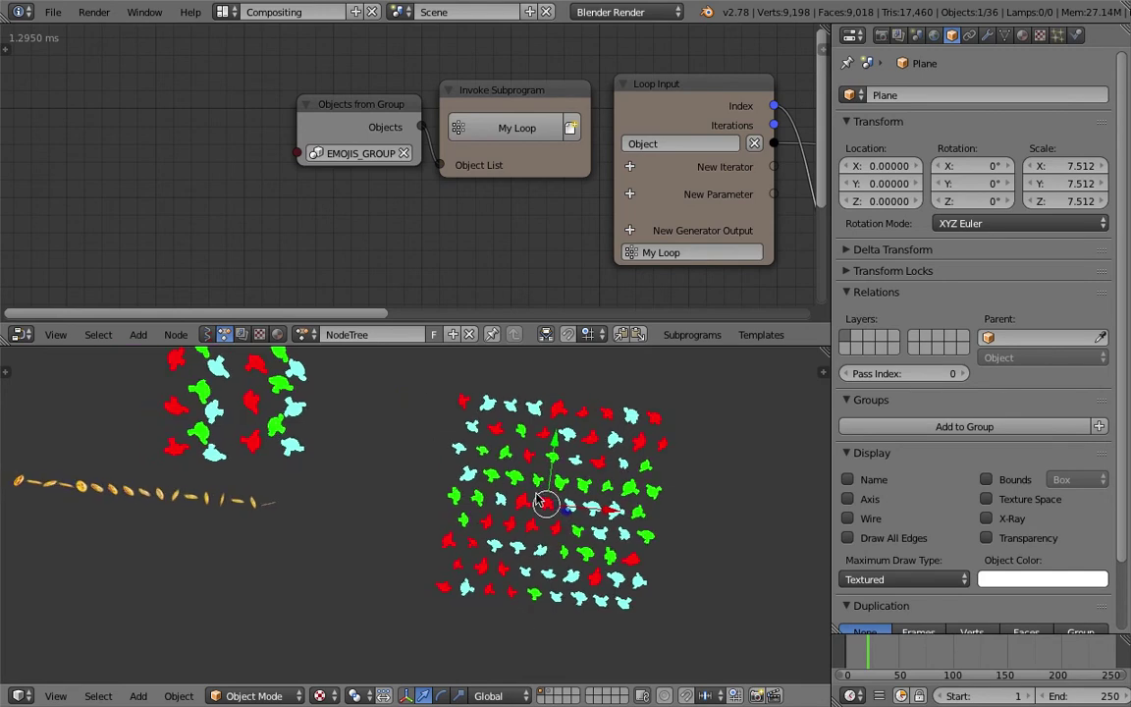
pyautogui.click(1055, 35)
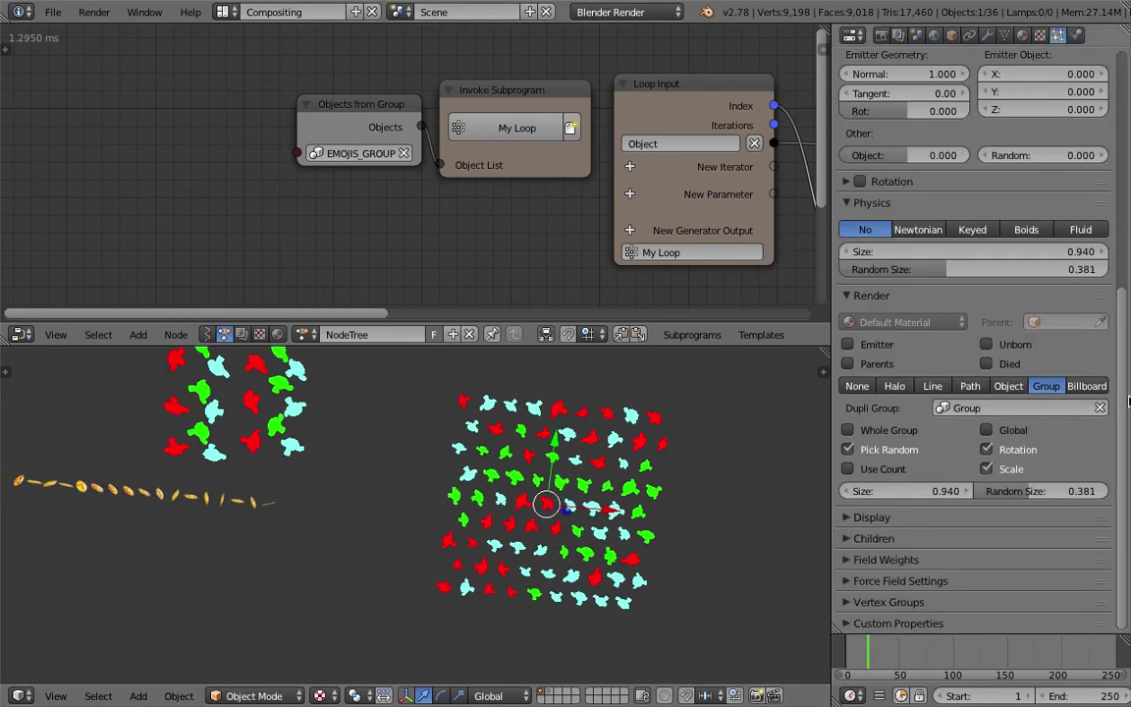
pyautogui.click(950, 412)
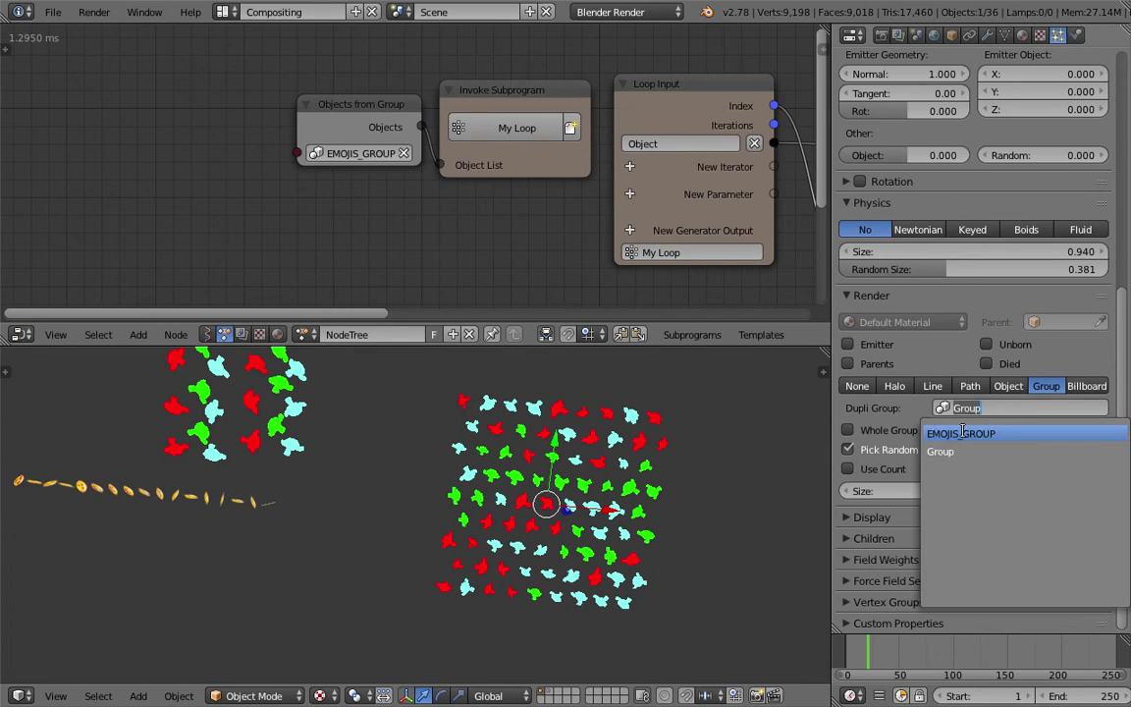
pyautogui.click(962, 432)
pyautogui.moveTo(599, 439); pyautogui.dragTo(606, 493, button='middle')
pyautogui.moveTo(572, 225); pyautogui.dragTo(457, 192, button='middle')
pyautogui.keyDown('shift'); pyautogui.moveTo(274, 441); pyautogui.dragTo(477, 451, button='middle'); pyautogui.keyUp('shift')
pyautogui.hotkey('ctrl', 's')
pyautogui.click(477, 451)
# Step: Set the Euler Math node's B rotation offset in X to 0° so the emojis face the view
pyautogui.moveTo(621, 269); pyautogui.dragTo(272, 205, button='middle')
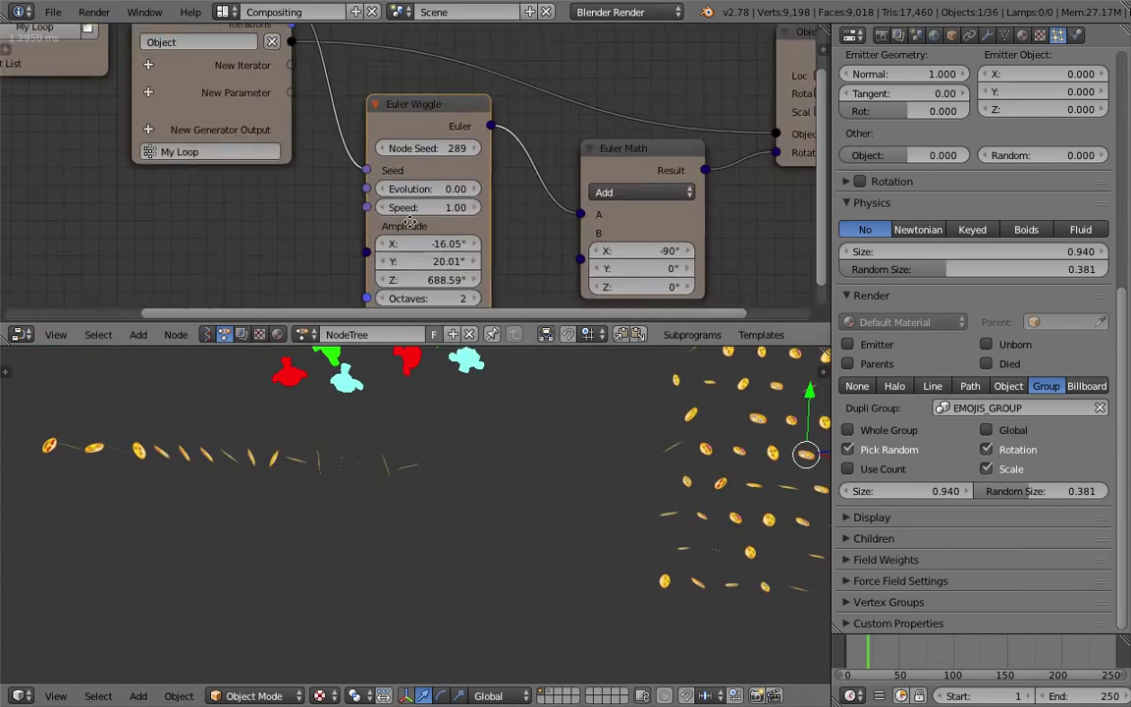
pyautogui.moveTo(632, 249); pyautogui.dragTo(442, 189, button='middle')
pyautogui.moveTo(492, 202)
pyautogui.mouseDown()
pyautogui.moveTo(510, 202)
pyautogui.moveTo(495, 202)
pyautogui.mouseUp()
pyautogui.write('0')
pyautogui.press('Return')
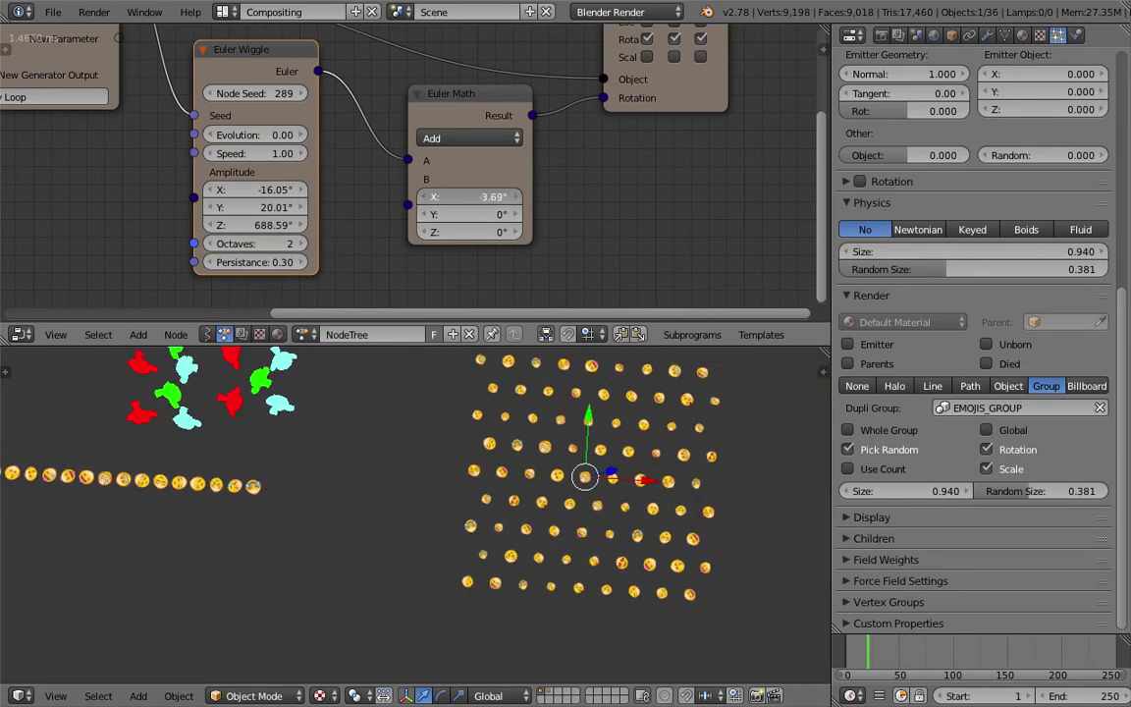
pyautogui.press('Return')
pyautogui.scroll(4, 536, 450)
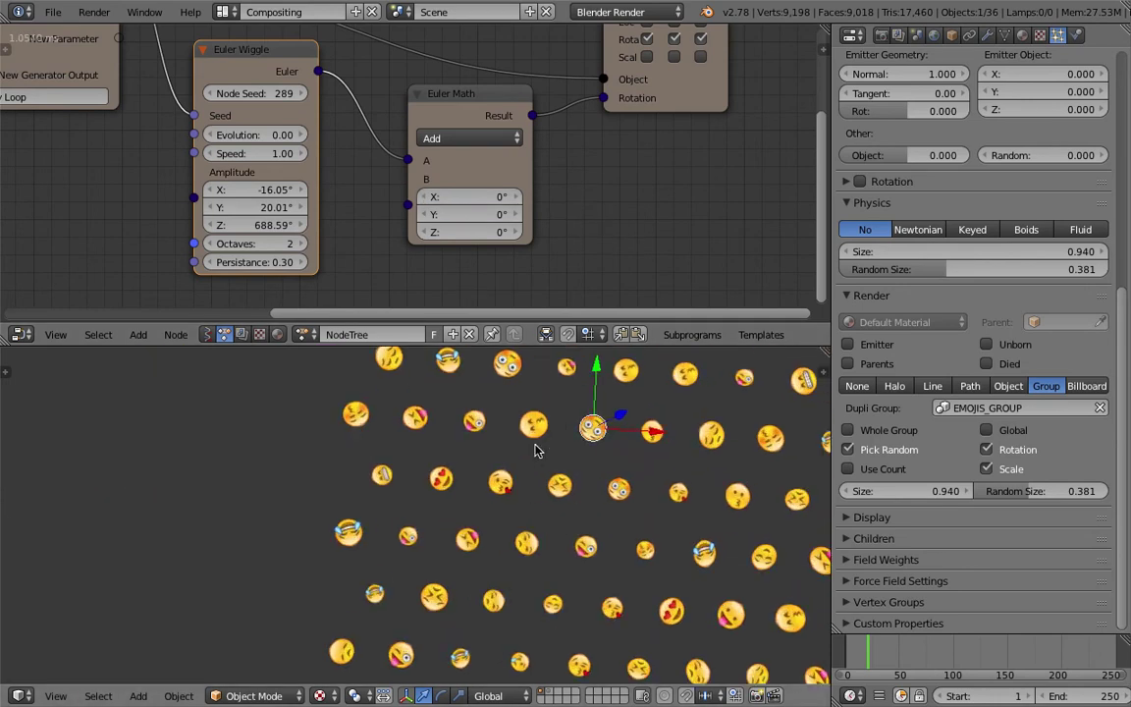
pyautogui.scroll(-1, 538, 453)
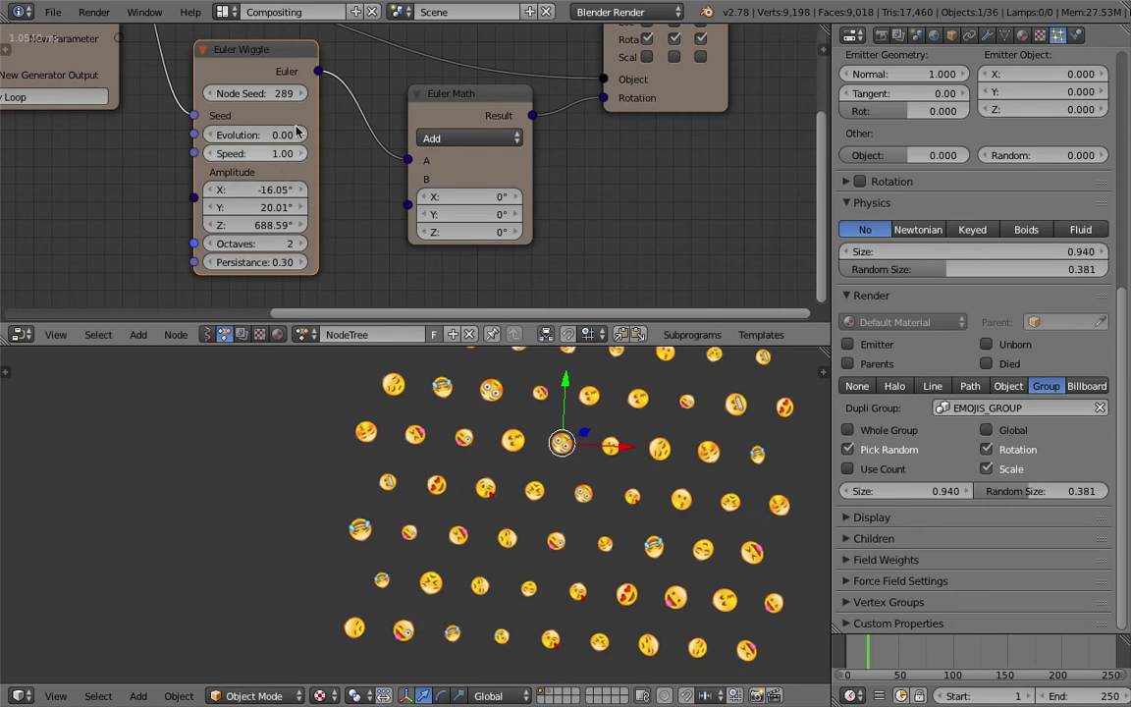
# Step: Set the emoji particles' size to 1.670 with a random size of 0.381
pyautogui.keyDown('shift'); pyautogui.moveTo(655, 470); pyautogui.dragTo(518, 477, button='middle'); pyautogui.keyUp('shift')
pyautogui.scroll(-1, 526, 480)
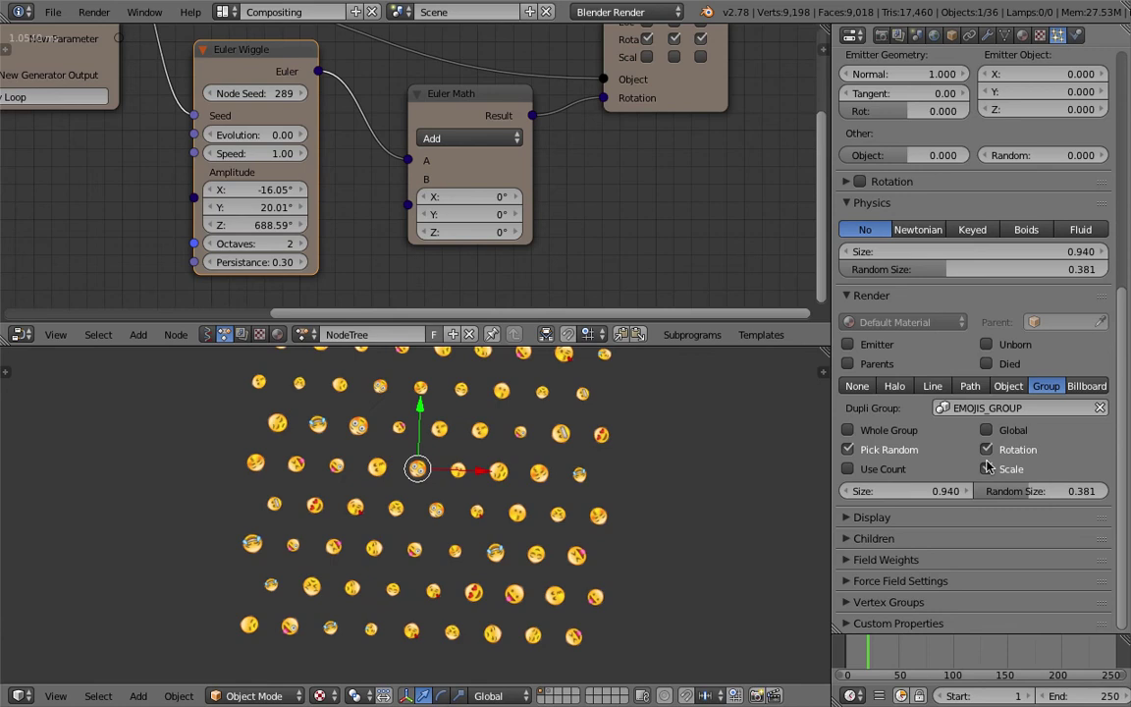
pyautogui.moveTo(928, 492)
pyautogui.mouseDown()
pyautogui.moveTo(972, 492)
pyautogui.moveTo(945, 492)
pyautogui.mouseUp()
pyautogui.moveTo(1025, 492)
pyautogui.mouseDown()
pyautogui.moveTo(1071, 491)
pyautogui.moveTo(1026, 492)
pyautogui.mouseUp()
pyautogui.moveTo(936, 492); pyautogui.dragTo(955, 492)
# Step: Set the Euler Wiggle node seed to 480 and deselect all objects
pyautogui.moveTo(235, 95); pyautogui.dragTo(348, 96)
pyautogui.scroll(-1, 422, 308)
pyautogui.scroll(-2, 491, 442)
pyautogui.press('a')
pyautogui.press('a')
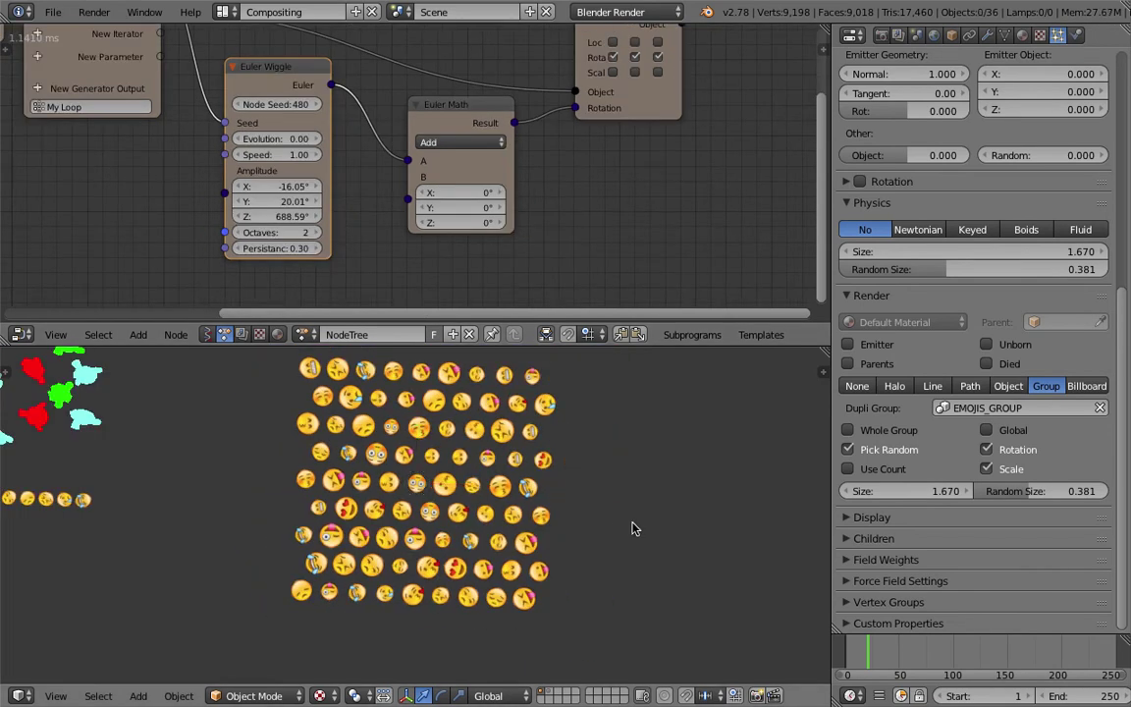
pyautogui.press('a')
pyautogui.keyDown('shift'); pyautogui.moveTo(577, 487); pyautogui.dragTo(545, 486, button='middle'); pyautogui.keyUp('shift')
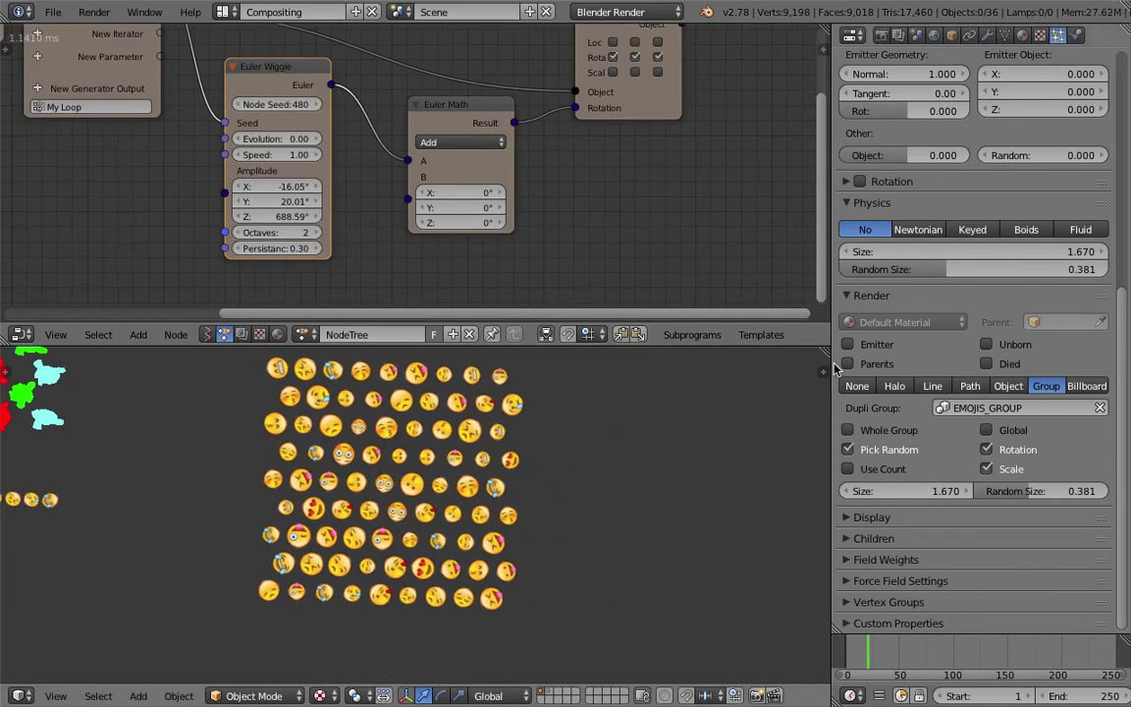
# Step: Check the emoji grid in Solid shading and return the viewport to Texture shading
pyautogui.press('z')
pyautogui.press('z')
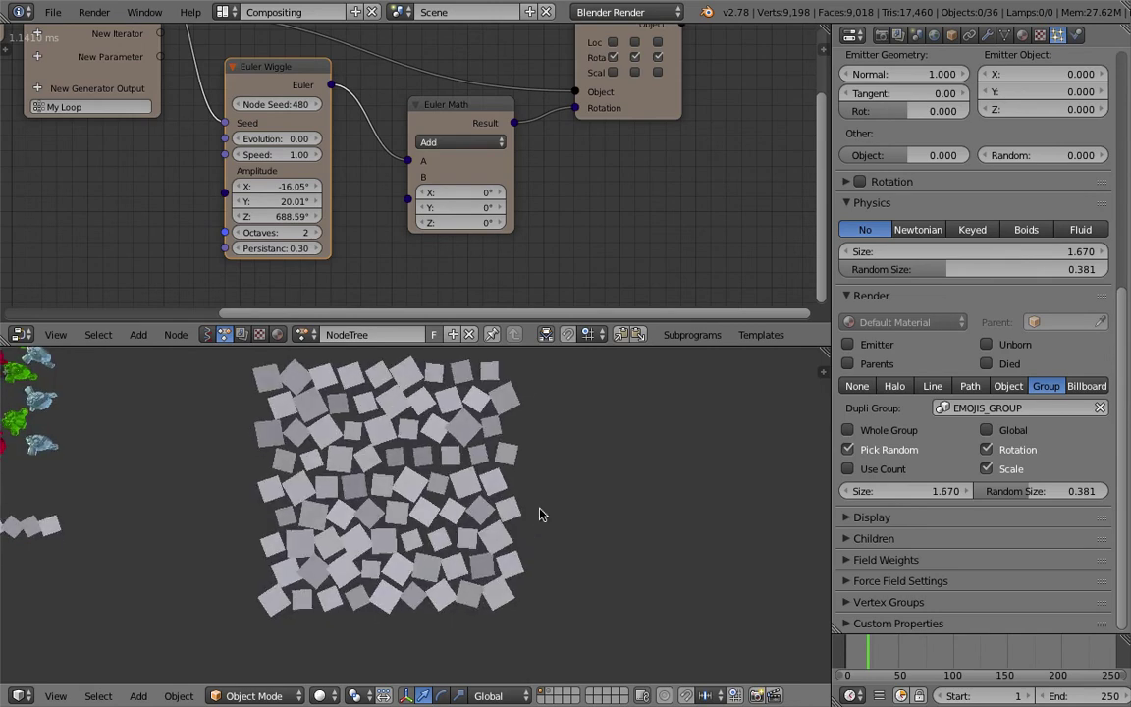
pyautogui.click(320, 696)
pyautogui.click(343, 617)
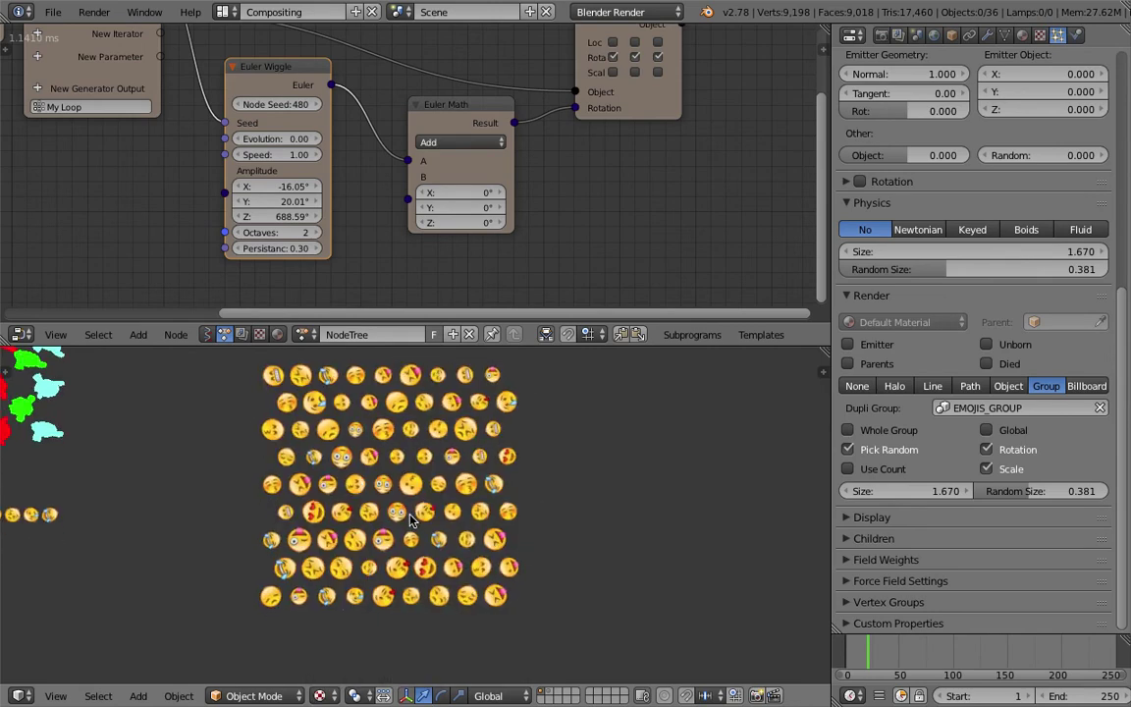
# Step: Save the scene into the Desktop folder with Save As
pyautogui.click(52, 11)
pyautogui.click(109, 164)
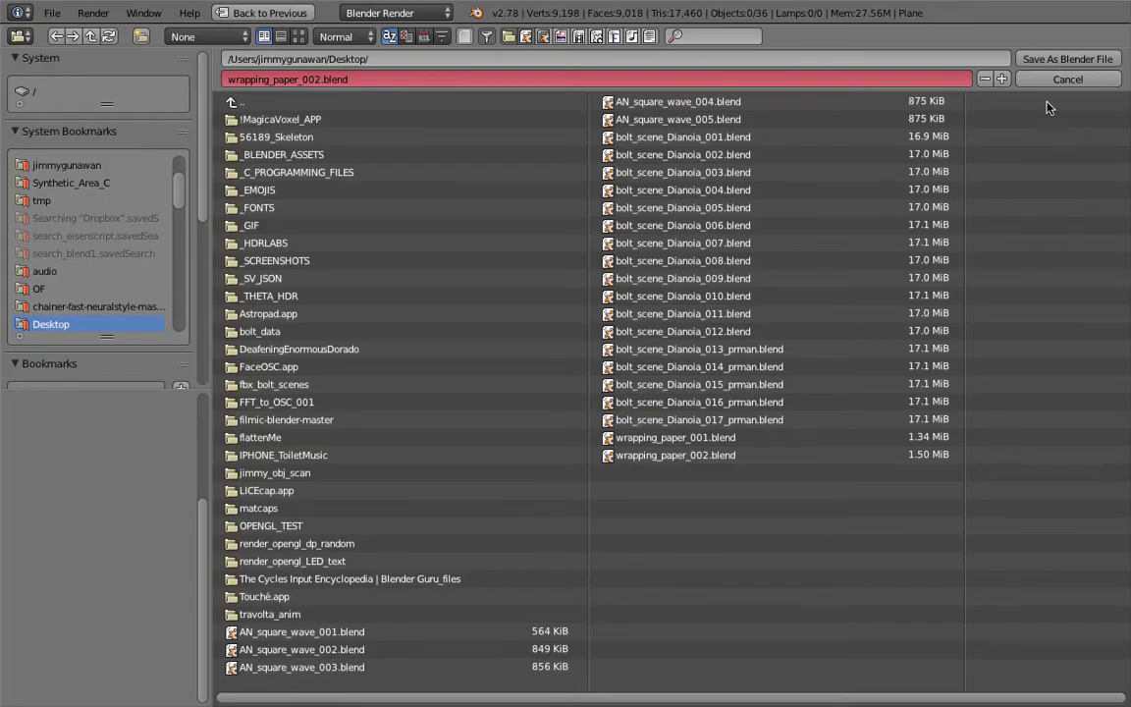
pyautogui.click(1036, 59)
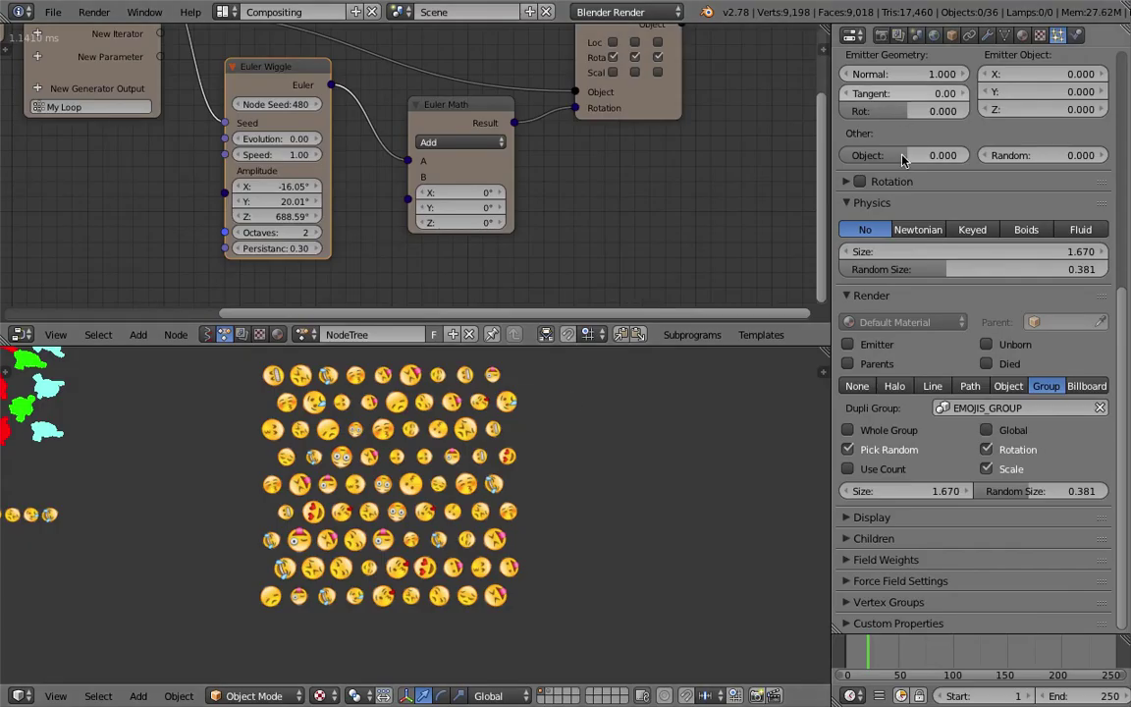
# Step: Try a particle emission grid resolution of 20 and reduce it to 12
pyautogui.moveTo(1127, 527); pyautogui.dragTo(1129, 220)
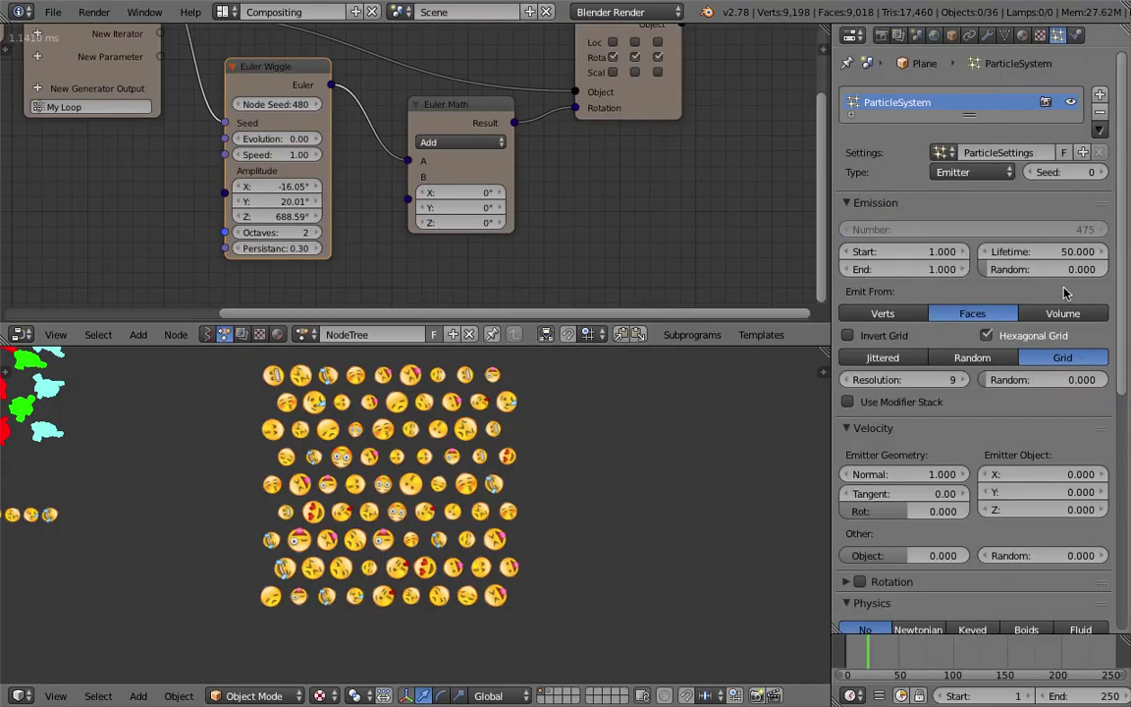
pyautogui.doubleClick(961, 380)
pyautogui.tripleClick(961, 380)
pyautogui.tripleClick(960, 381)
pyautogui.tripleClick(961, 381)
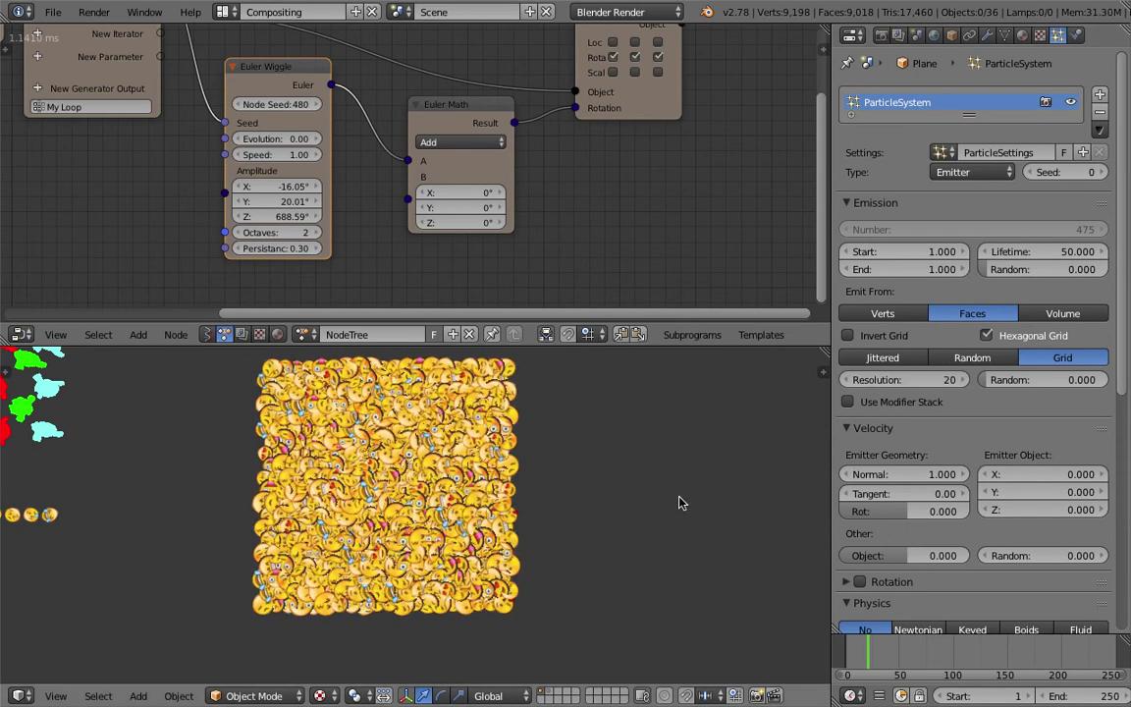
pyautogui.moveTo(913, 379); pyautogui.dragTo(846, 384)
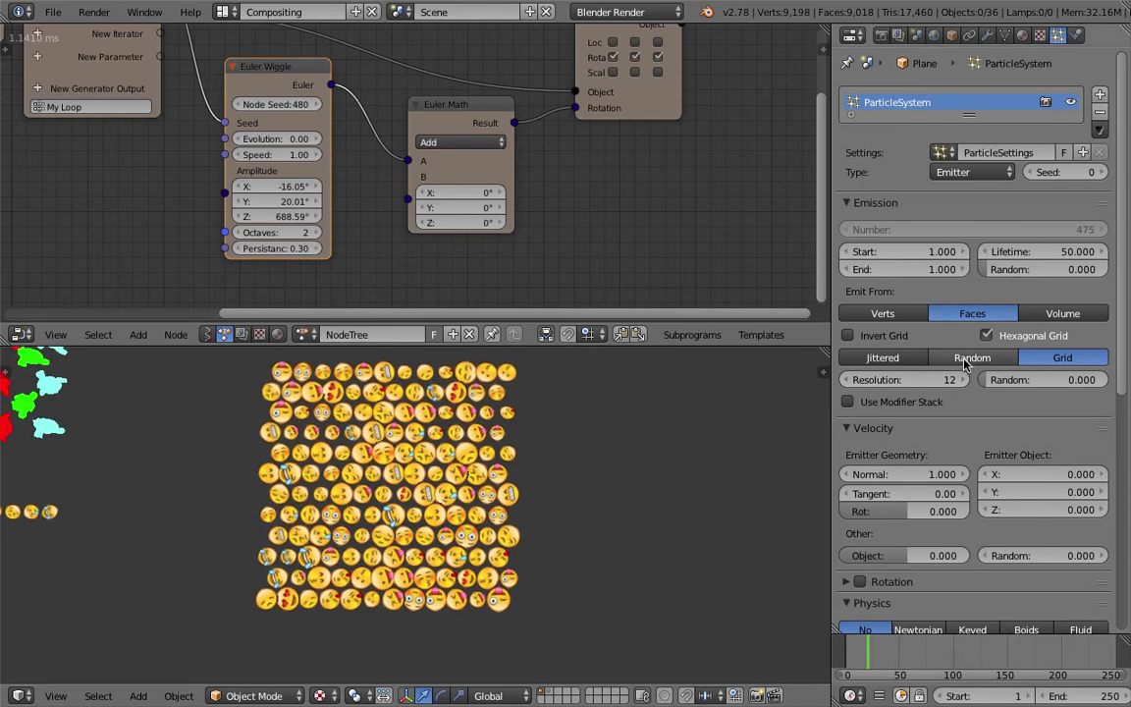
# Step: Try the Jittered distribution and a non-hexagonal grid, returning to Grid with Hexagonal Grid enabled
pyautogui.click(915, 359)
pyautogui.click(1050, 359)
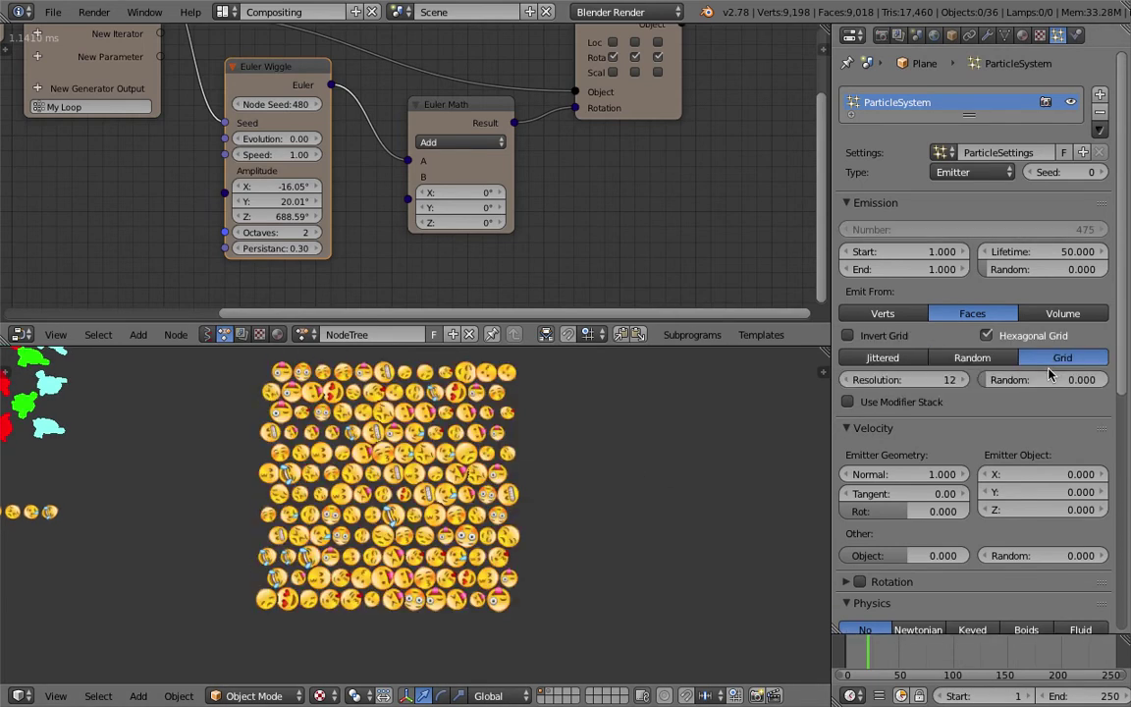
pyautogui.click(987, 335)
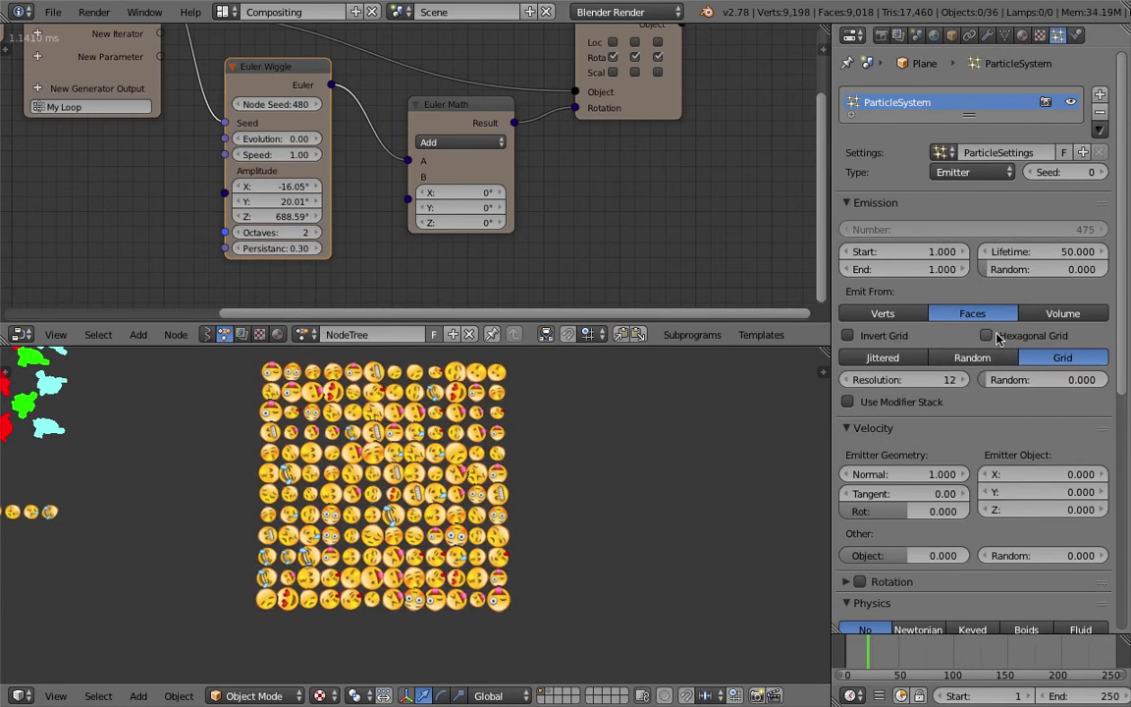
pyautogui.scroll(1, 481, 537)
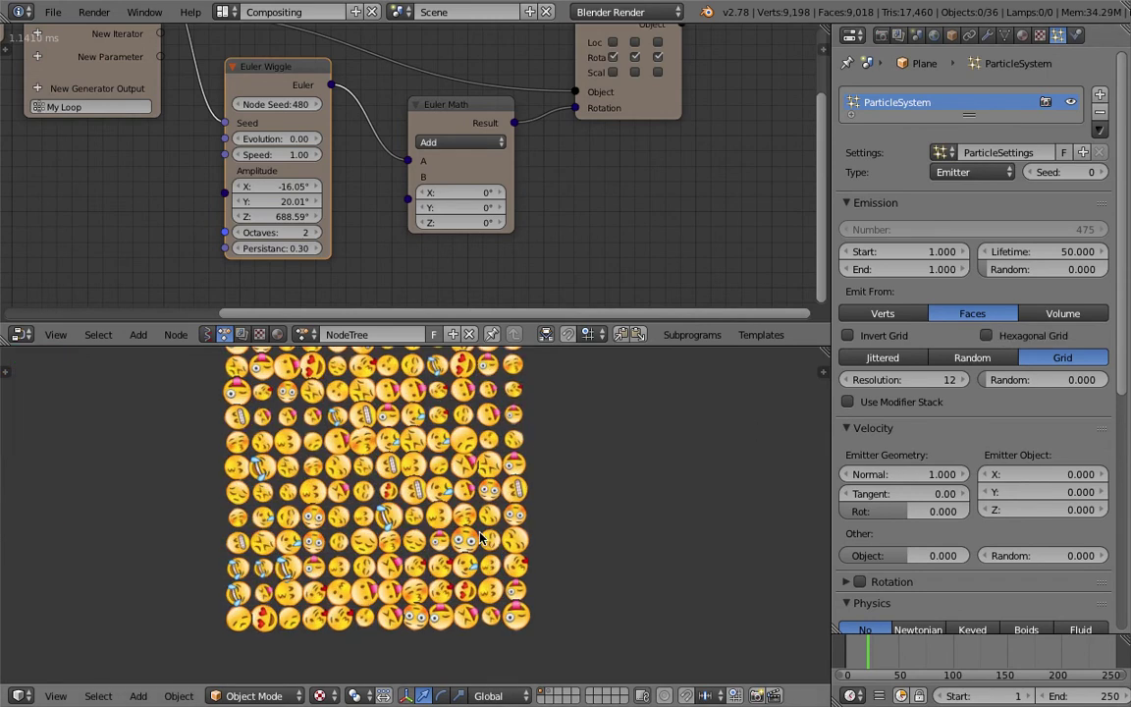
pyautogui.click(987, 335)
# Step: Set the particle emission grid resolution to 10
pyautogui.click(860, 383)
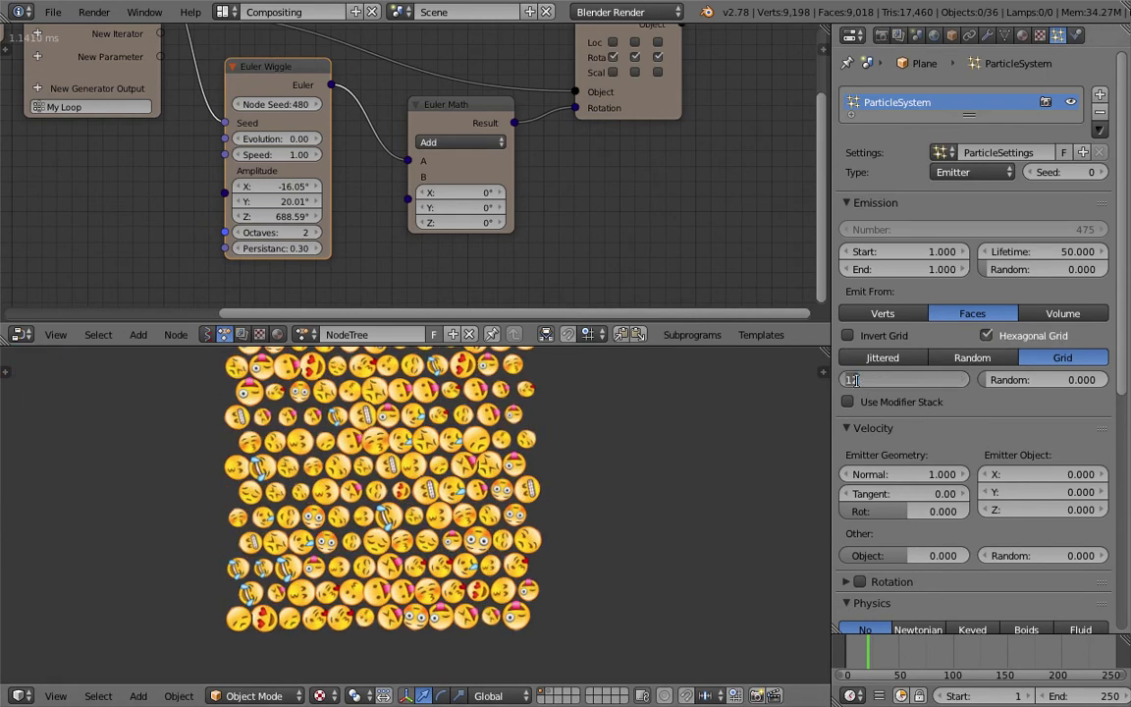
pyautogui.click(849, 382)
pyautogui.click(849, 382)
pyautogui.keyDown('shift'); pyautogui.moveTo(549, 478); pyautogui.dragTo(505, 533, button='middle'); pyautogui.keyUp('shift')
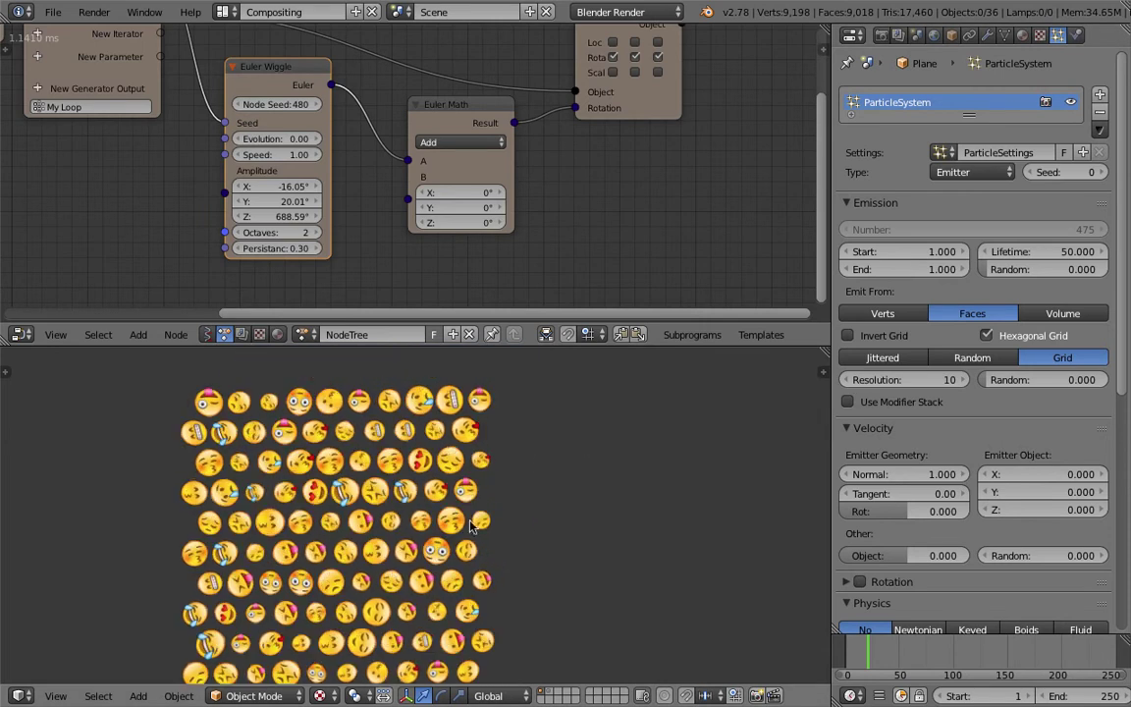
pyautogui.click(327, 696)
pyautogui.press('s')
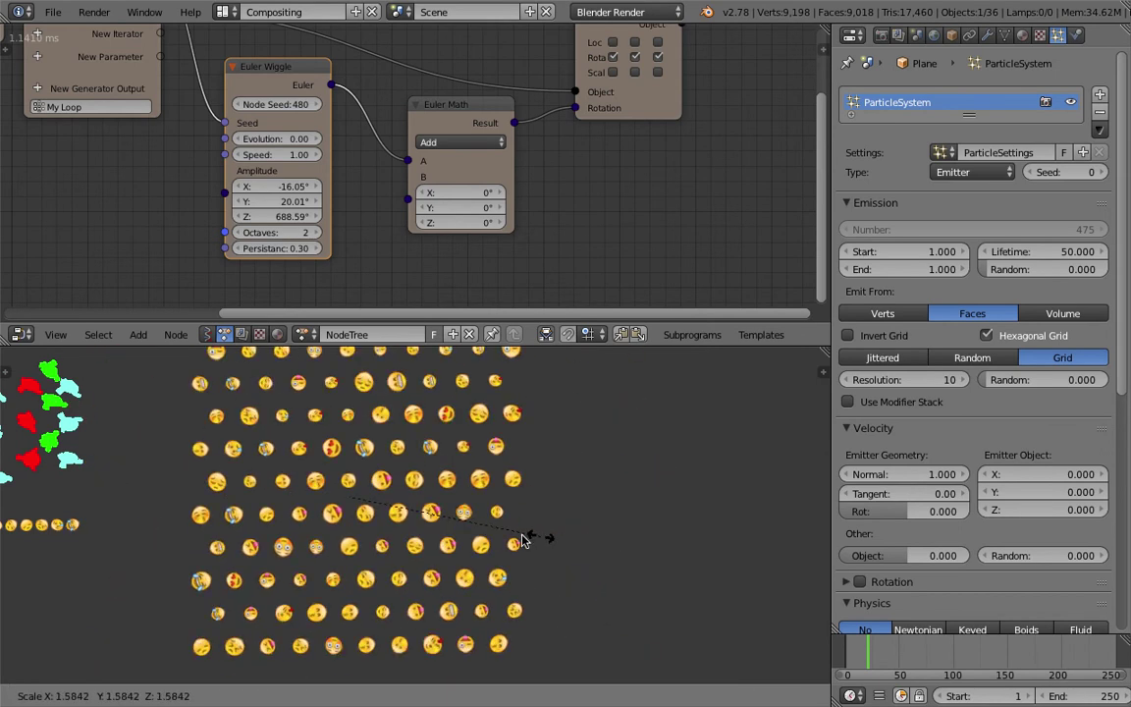
pyautogui.rightClick(514, 535)
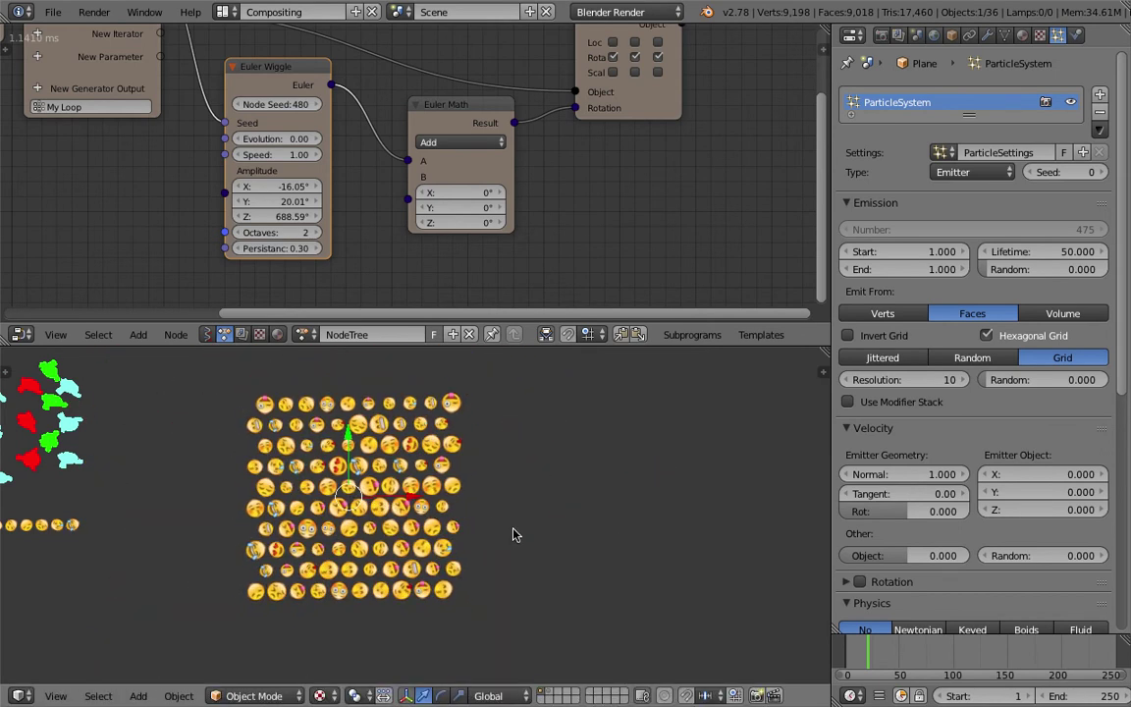
# Step: Stretch the emitter plane along global X so the emoji pattern forms a wide strip
pyautogui.press('s')
pyautogui.press('x')
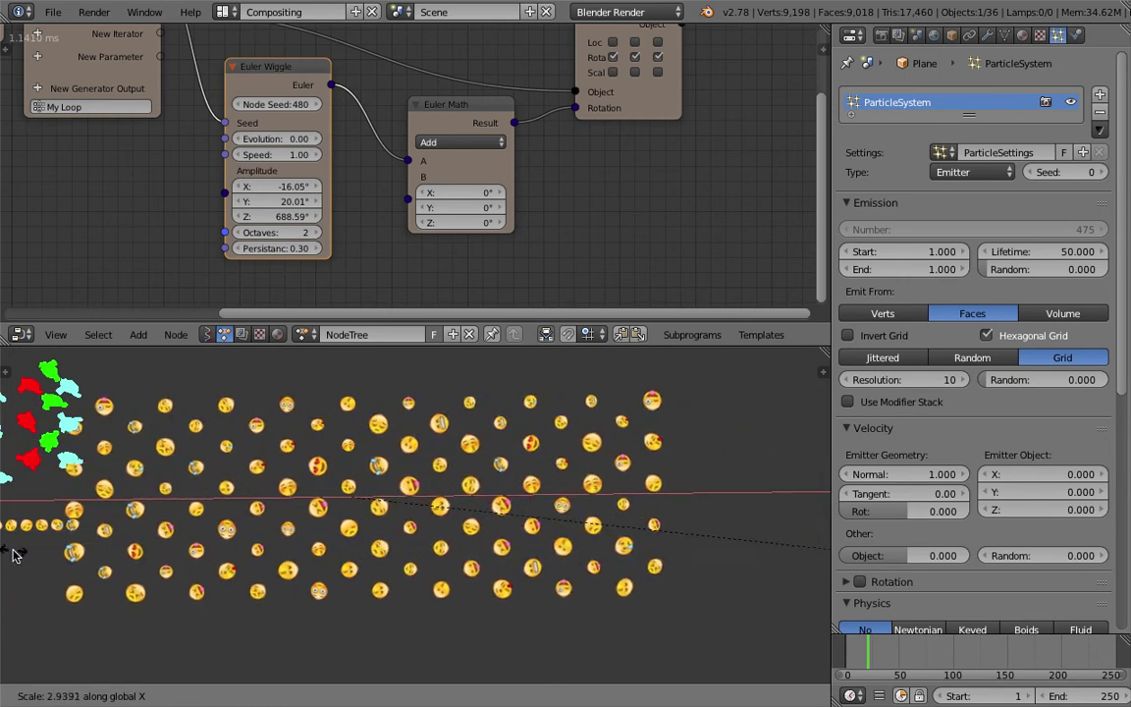
pyautogui.click(312, 508)
# Step: Try a grid resolution of 11 and a narrower X scale for the emitter plane, restoring both
pyautogui.click(964, 380)
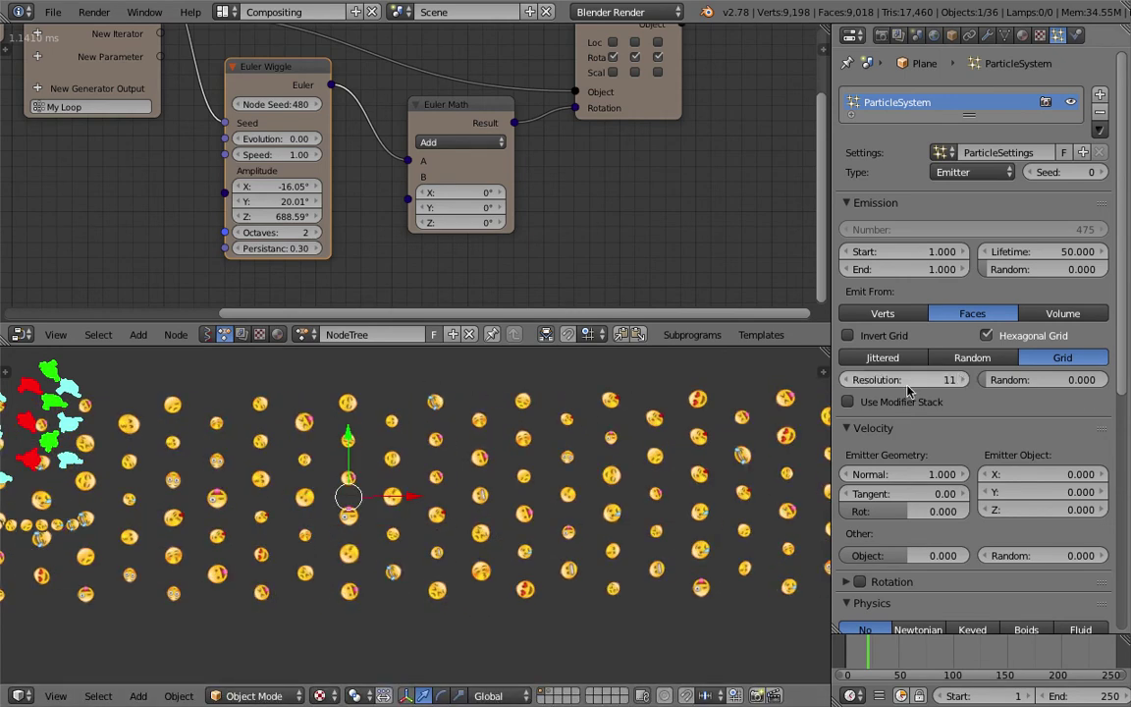
pyautogui.click(848, 380)
pyautogui.press('s')
pyautogui.press('x')
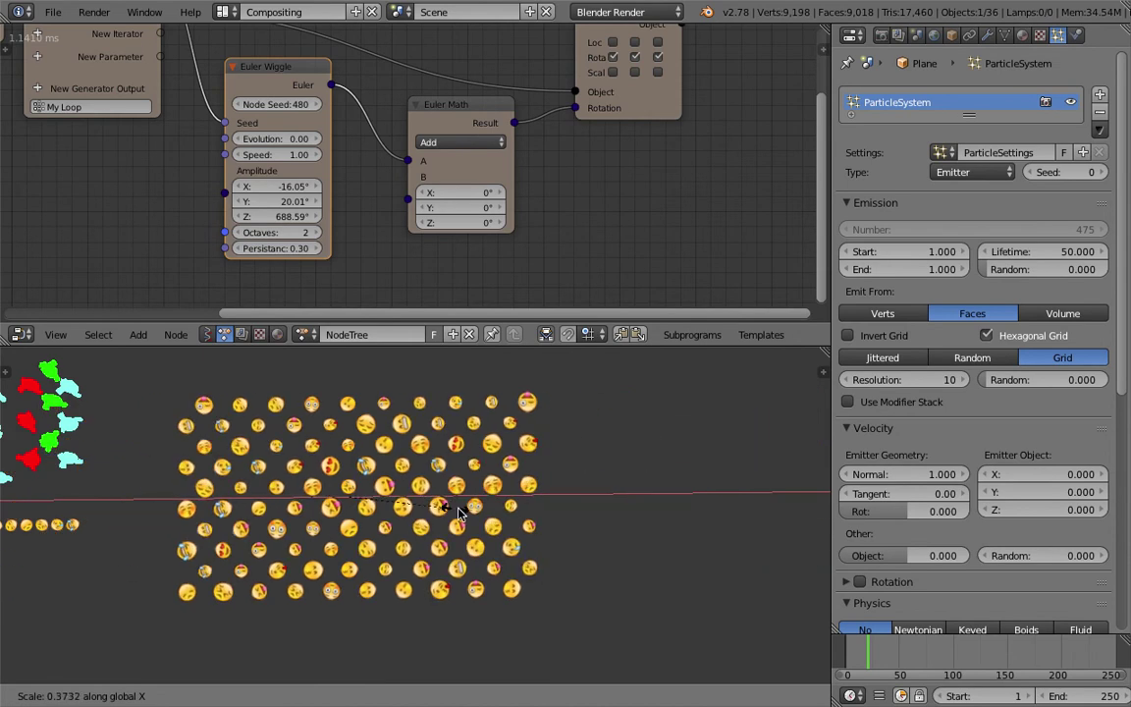
pyautogui.press('Escape')
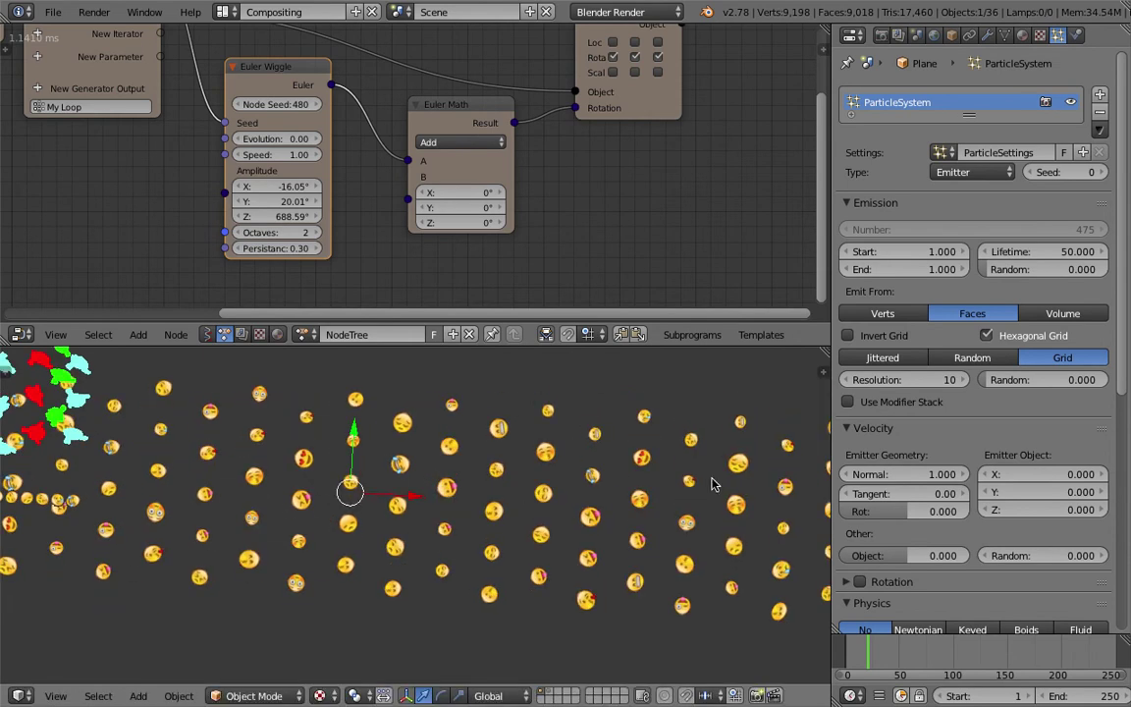
# Step: Set the emitter plane's scale to 8 on the X, Y and Z axes
pyautogui.click(824, 373)
pyautogui.scroll(-4, 795, 490)
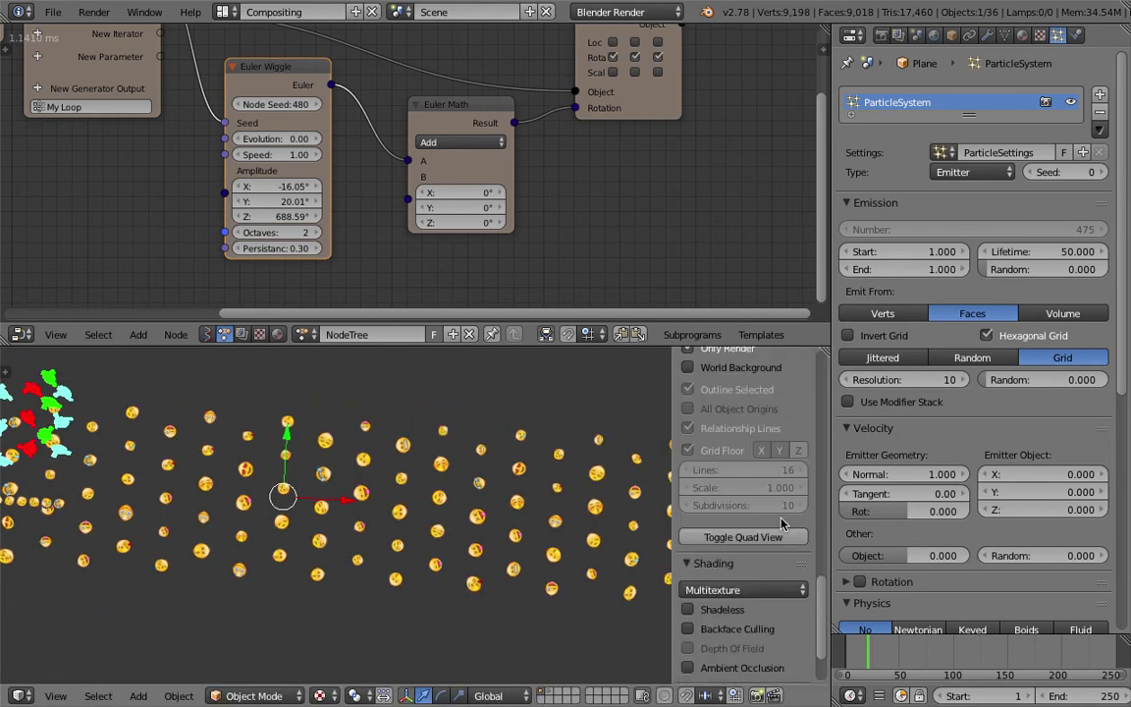
pyautogui.scroll(8, 795, 496)
pyautogui.scroll(10, 790, 499)
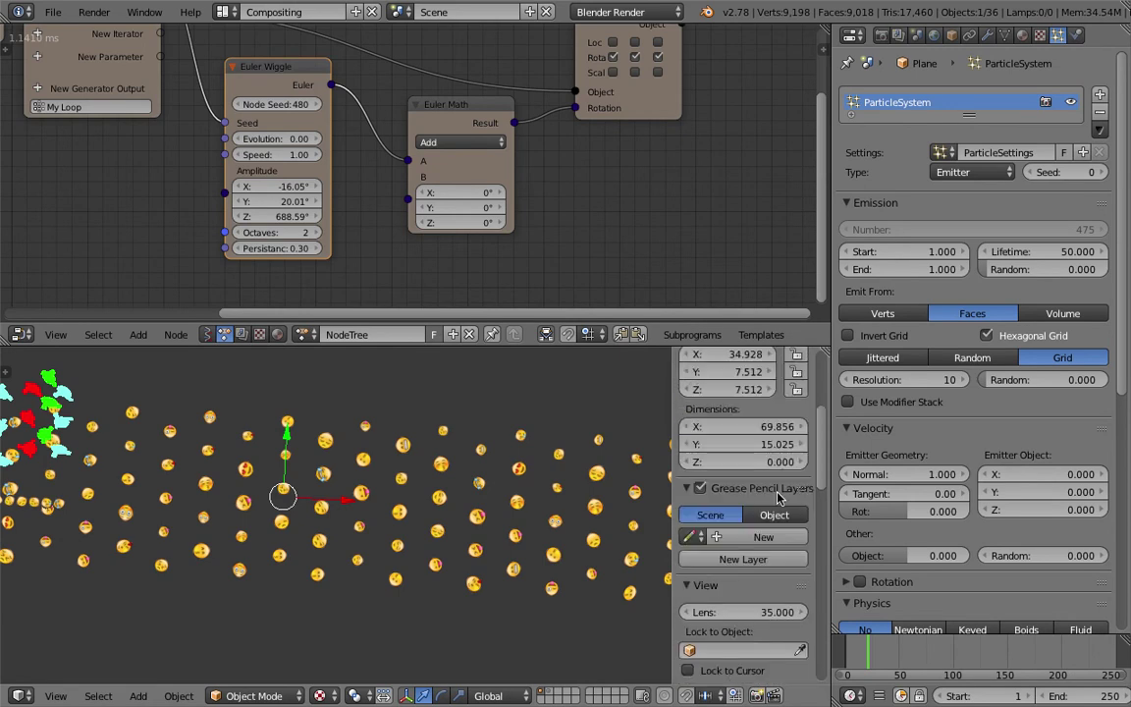
pyautogui.moveTo(769, 570); pyautogui.dragTo(746, 601)
pyautogui.write('8')
pyautogui.press('Return')
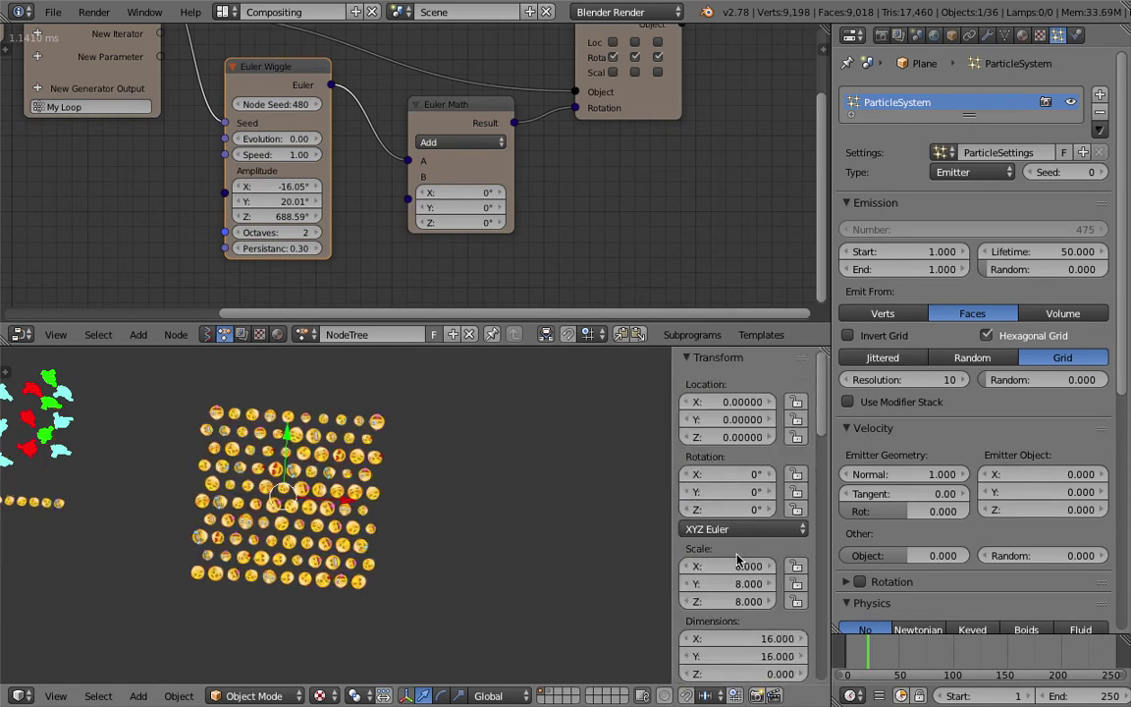
pyautogui.scroll(5, 332, 478)
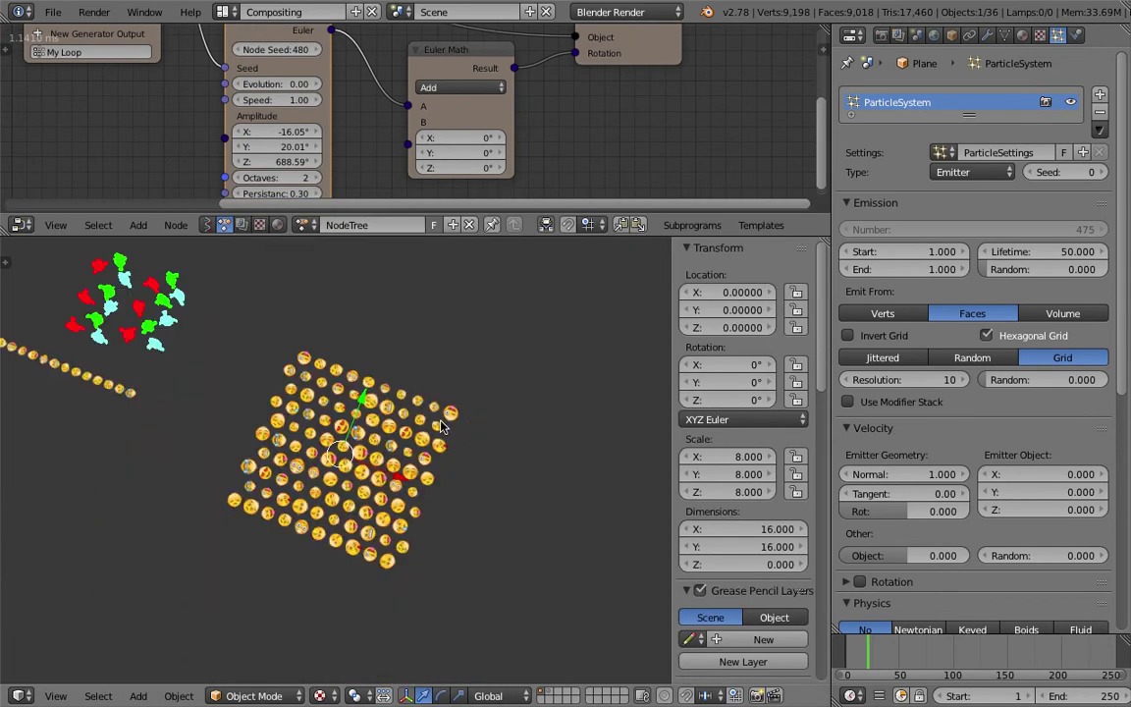
# Step: Save the file and switch the 3D viewport to top view
pyautogui.keyDown('shift'); pyautogui.moveTo(395, 377); pyautogui.dragTo(442, 461, button='middle'); pyautogui.keyUp('shift')
pyautogui.hotkey('ctrl', 's')
pyautogui.click(442, 460)
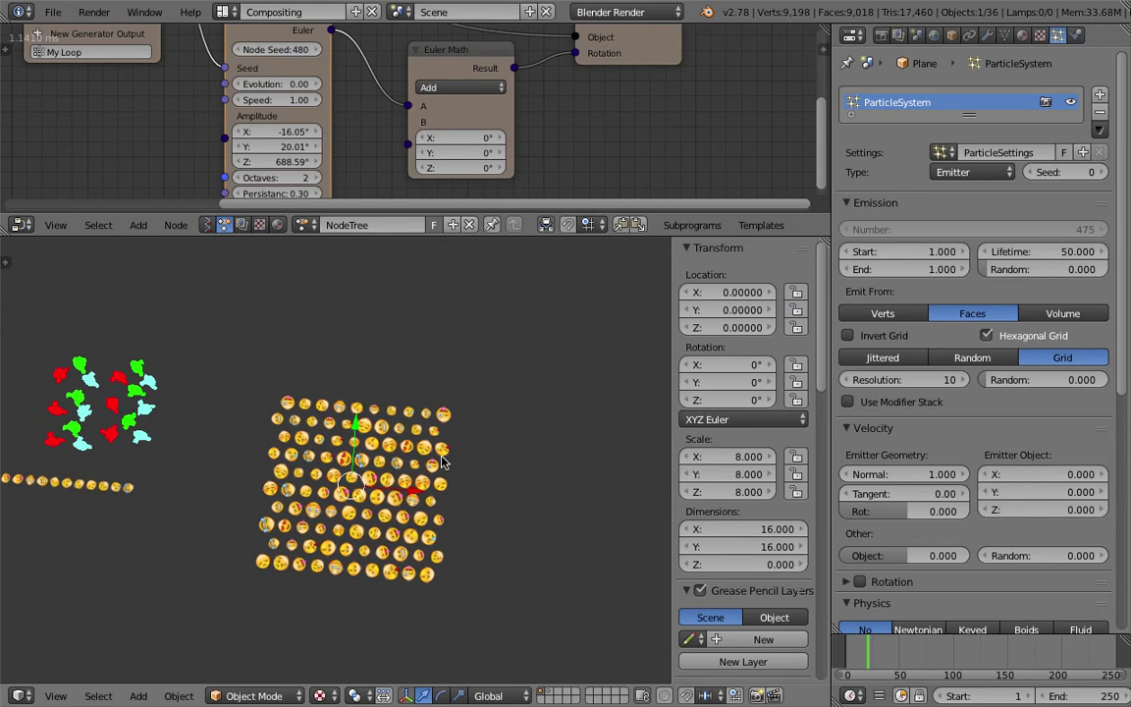
pyautogui.press('KP_7')
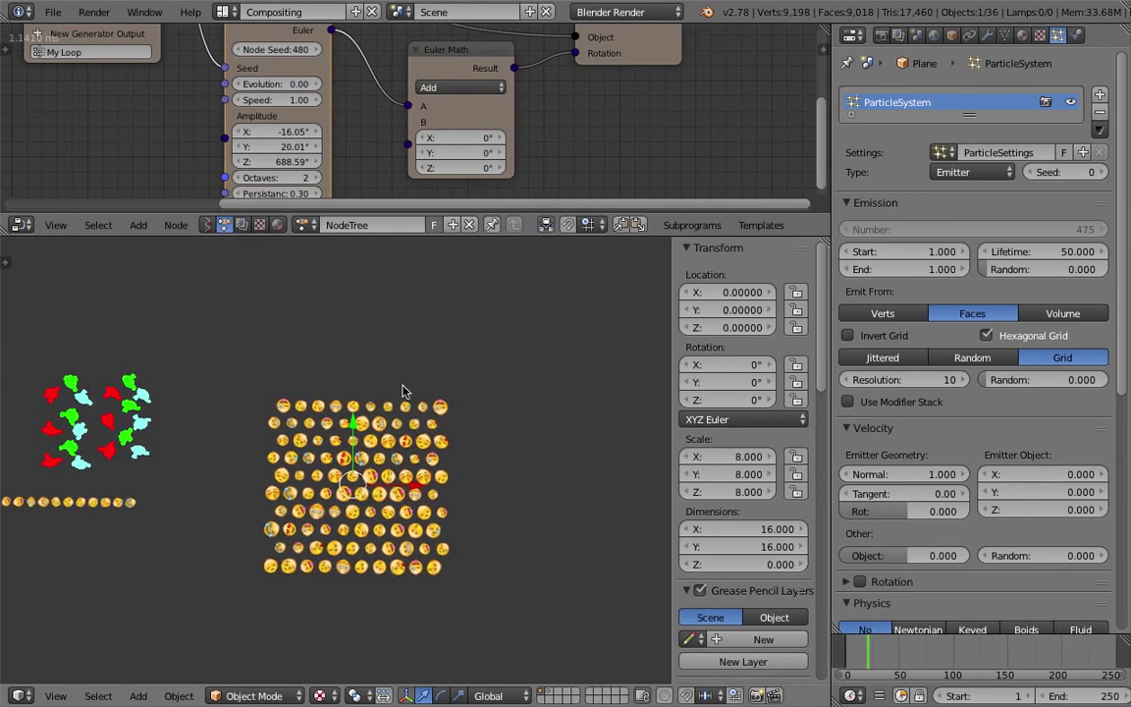
pyautogui.keyDown('shift'); pyautogui.moveTo(397, 369); pyautogui.dragTo(386, 386, button='middle'); pyautogui.keyUp('shift')
# Step: Create a new Sverchok node tree and enlarge the node editor area
pyautogui.click(210, 226)
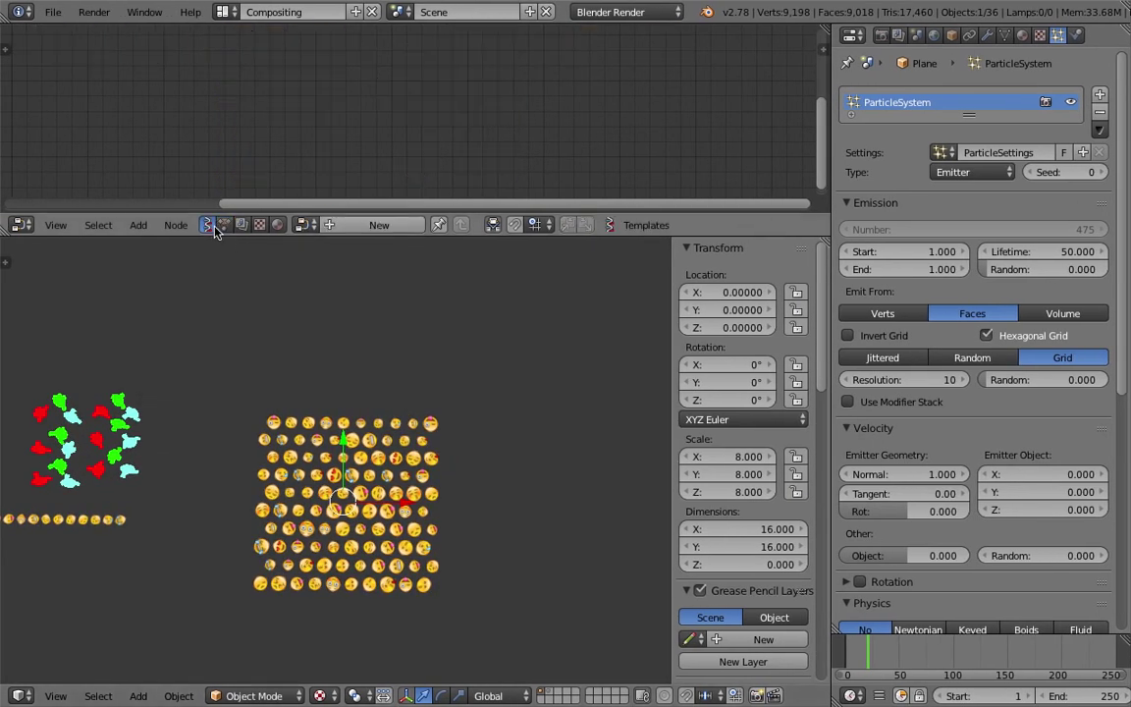
pyautogui.click(343, 228)
pyautogui.moveTo(342, 237); pyautogui.dragTo(339, 398)
pyautogui.moveTo(308, 131); pyautogui.dragTo(308, 255)
# Step: Add a Scripted Node to the new Sverchok tree
pyautogui.hotkey('shift', 'a')
pyautogui.click(297, 200)
pyautogui.write('scrip')
pyautogui.press('Return')
pyautogui.click(303, 206)
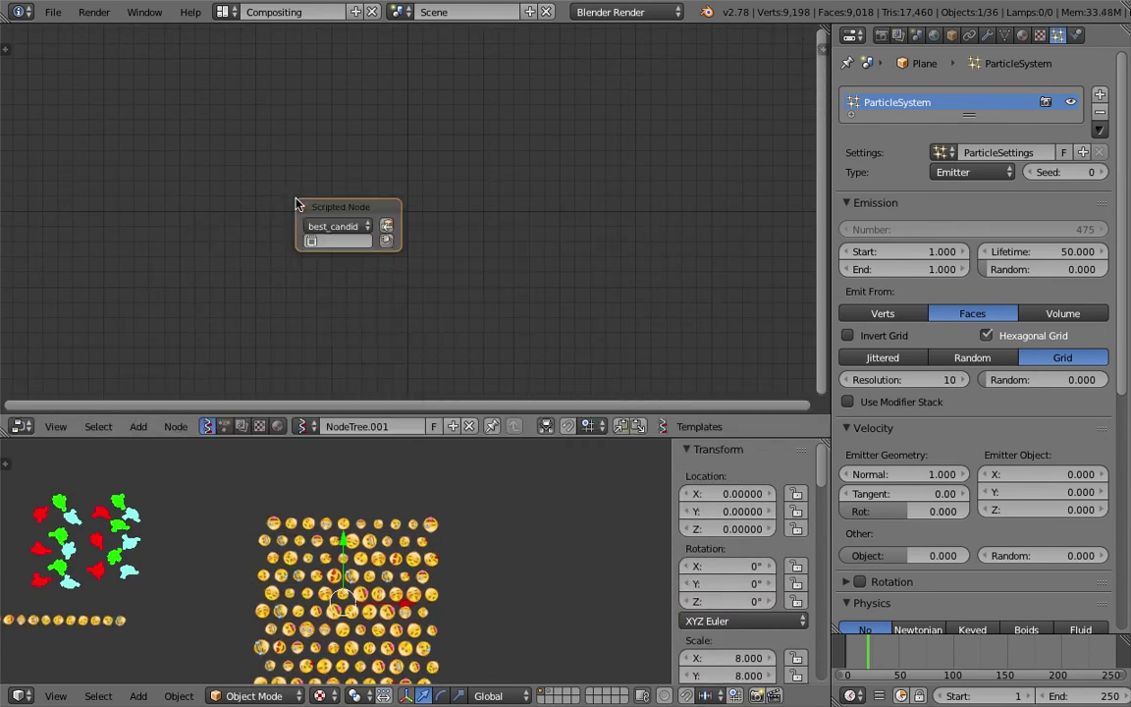
# Step: Load the best_candidate_rect_randompoints.py template into the Scripted Node
pyautogui.click(334, 226)
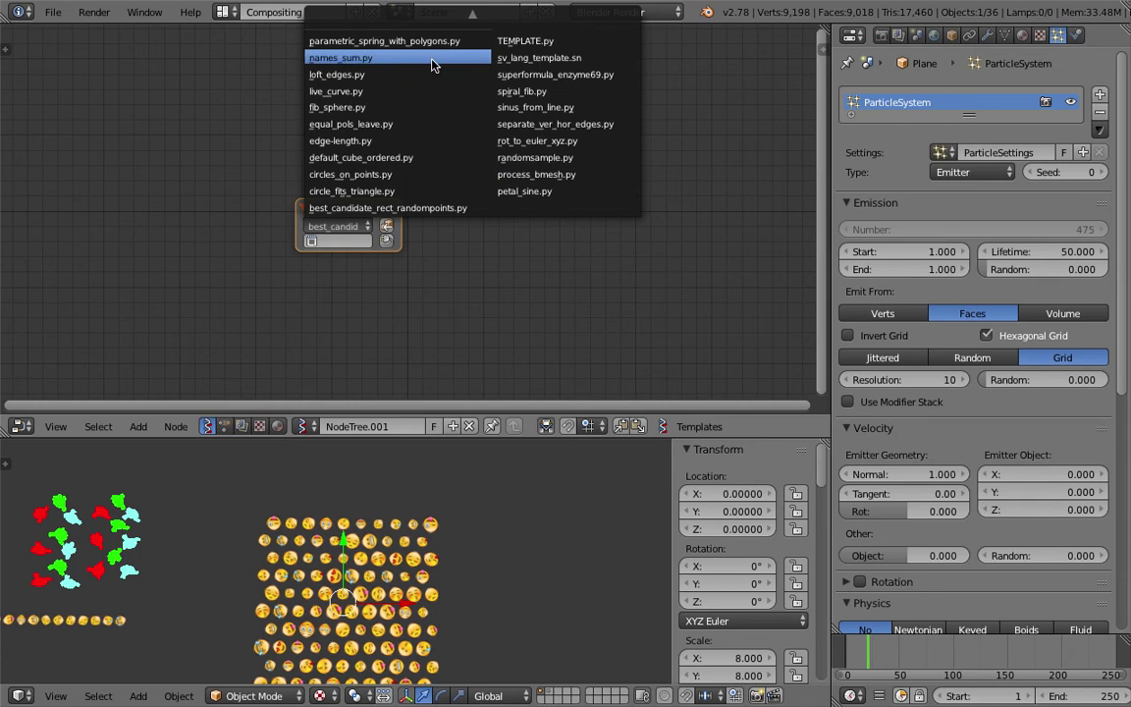
pyautogui.click(437, 210)
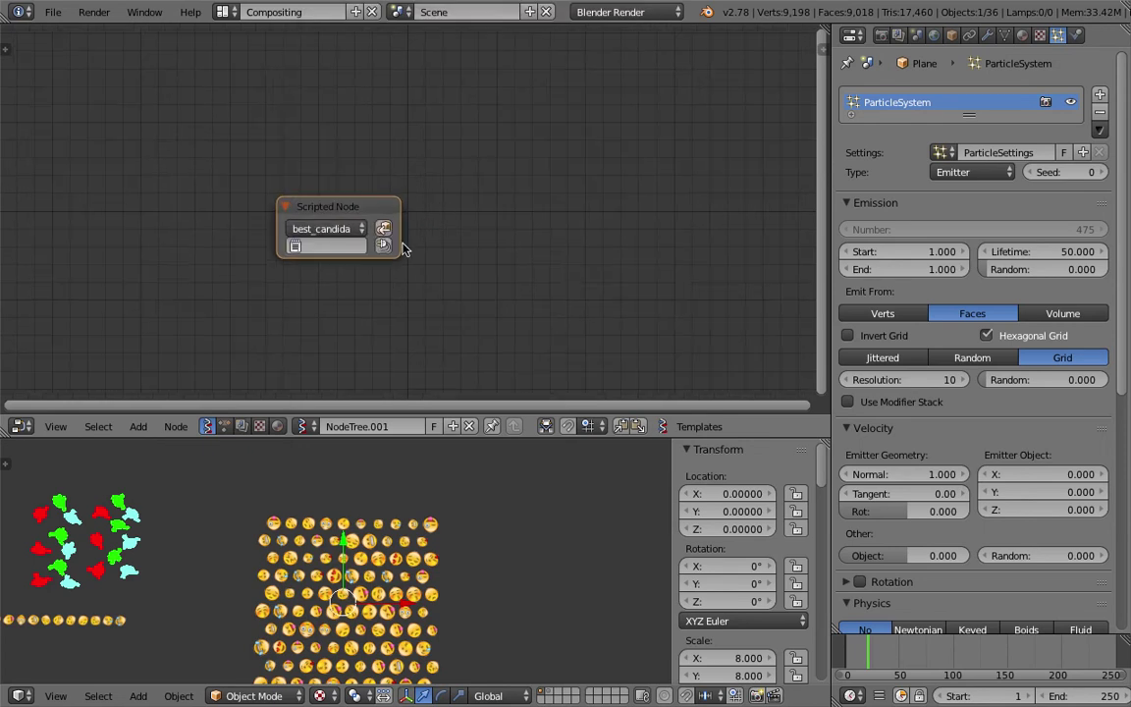
pyautogui.click(383, 229)
pyautogui.click(386, 247)
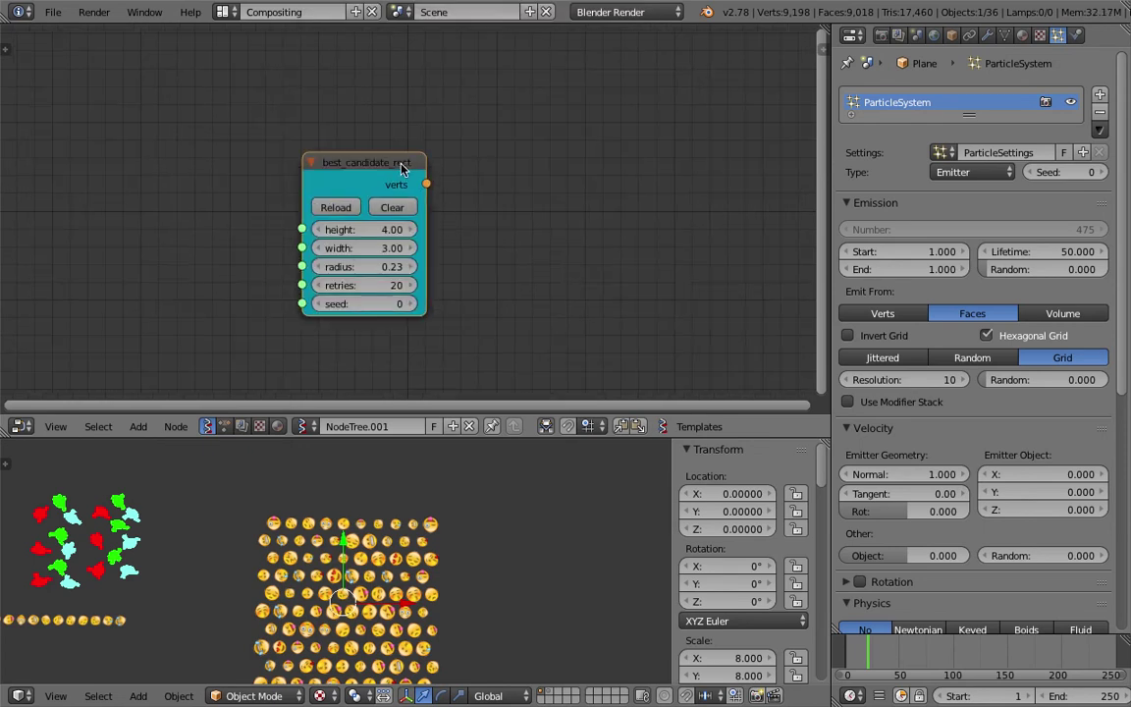
# Step: Add a Viewer Draw node and connect the script node's verts output to its vertices input
pyautogui.hotkey('alt', 'space')
pyautogui.write('view')
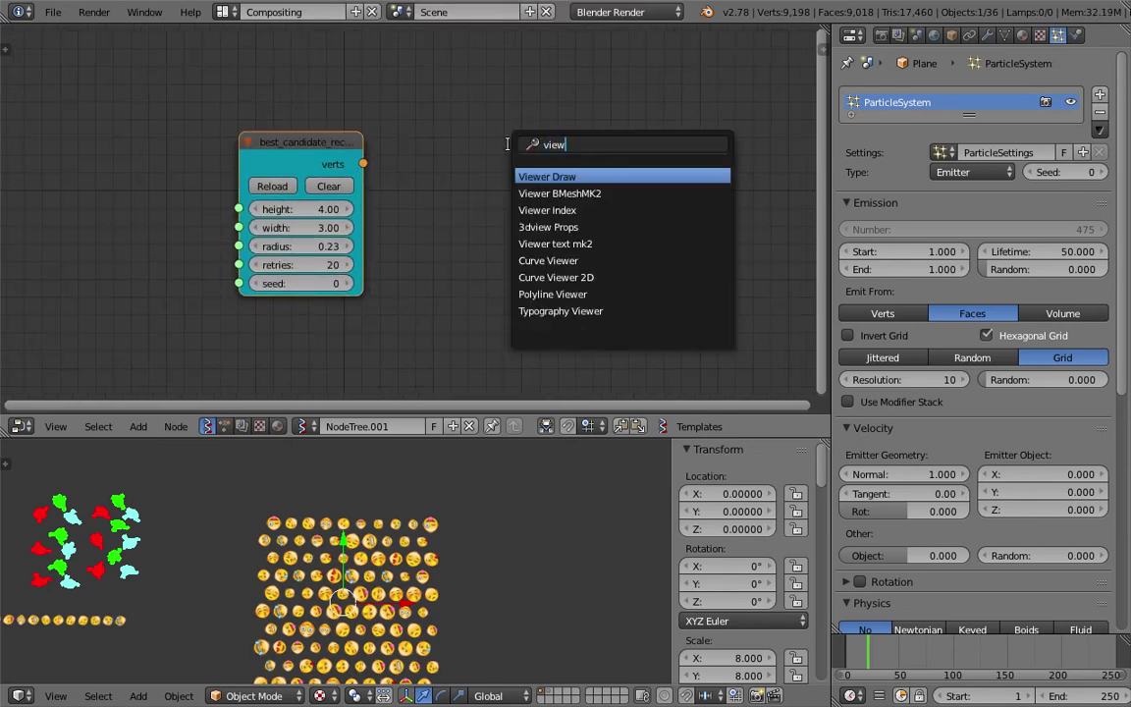
pyautogui.press('Return')
pyautogui.moveTo(363, 163)
pyautogui.mouseDown()
pyautogui.moveTo(508, 277)
pyautogui.moveTo(469, 239)
pyautogui.mouseUp()
# Step: Move the emoji emitter plane clear of the generated points, to about X 18.56, Y 0.47
pyautogui.scroll(3, 459, 595)
pyautogui.scroll(5, 458, 595)
pyautogui.scroll(-8, 471, 562)
pyautogui.scroll(8, 393, 579)
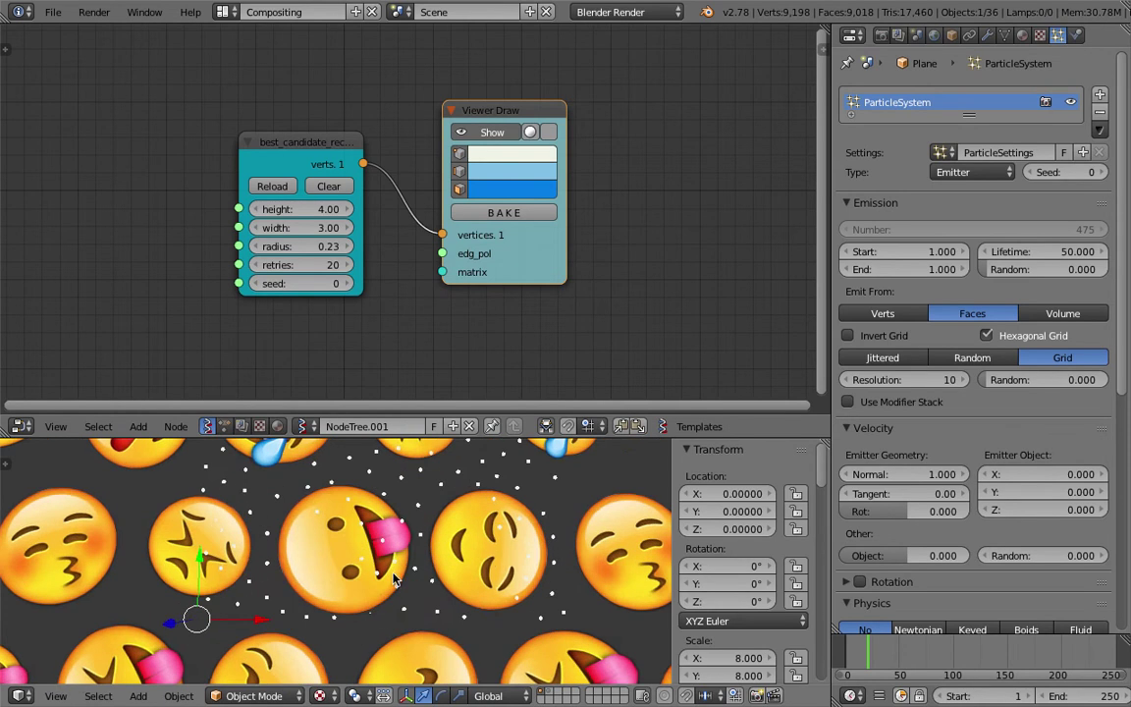
pyautogui.scroll(-2, 394, 580)
pyautogui.scroll(-2, 416, 552)
pyautogui.scroll(-6, 417, 552)
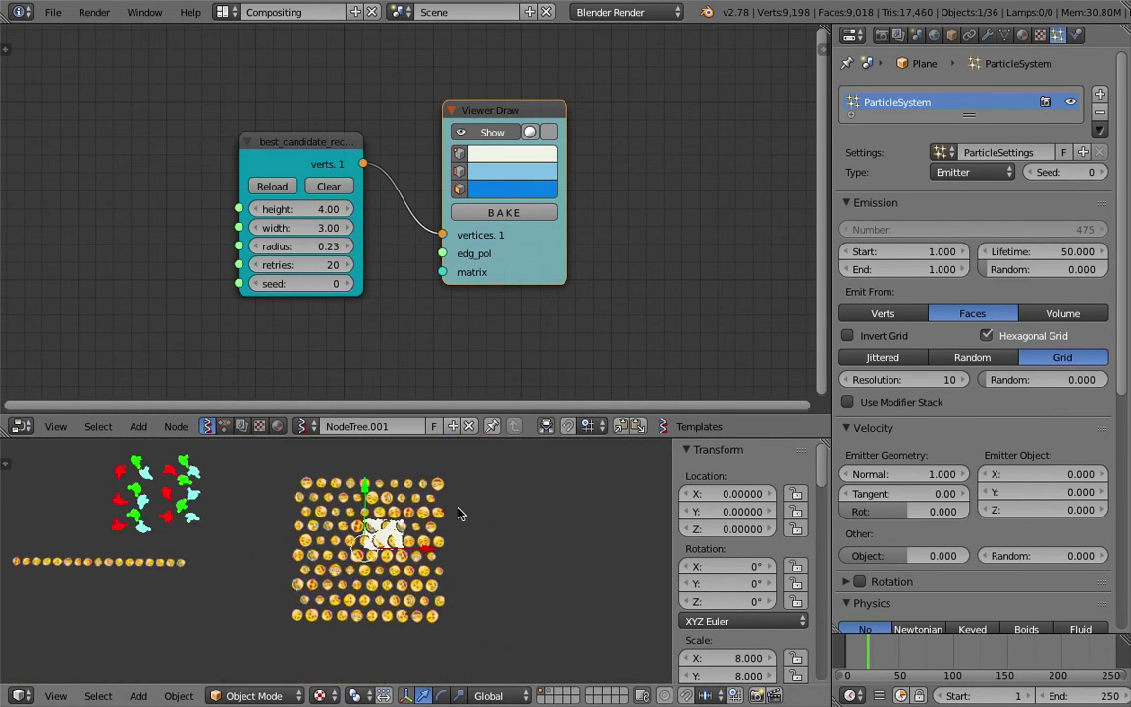
pyautogui.press('g')
pyautogui.click(471, 530)
pyautogui.scroll(5, 471, 530)
pyautogui.scroll(3, 383, 561)
pyautogui.keyDown('shift'); pyautogui.moveTo(404, 559); pyautogui.dragTo(413, 519, button='middle'); pyautogui.keyUp('shift')
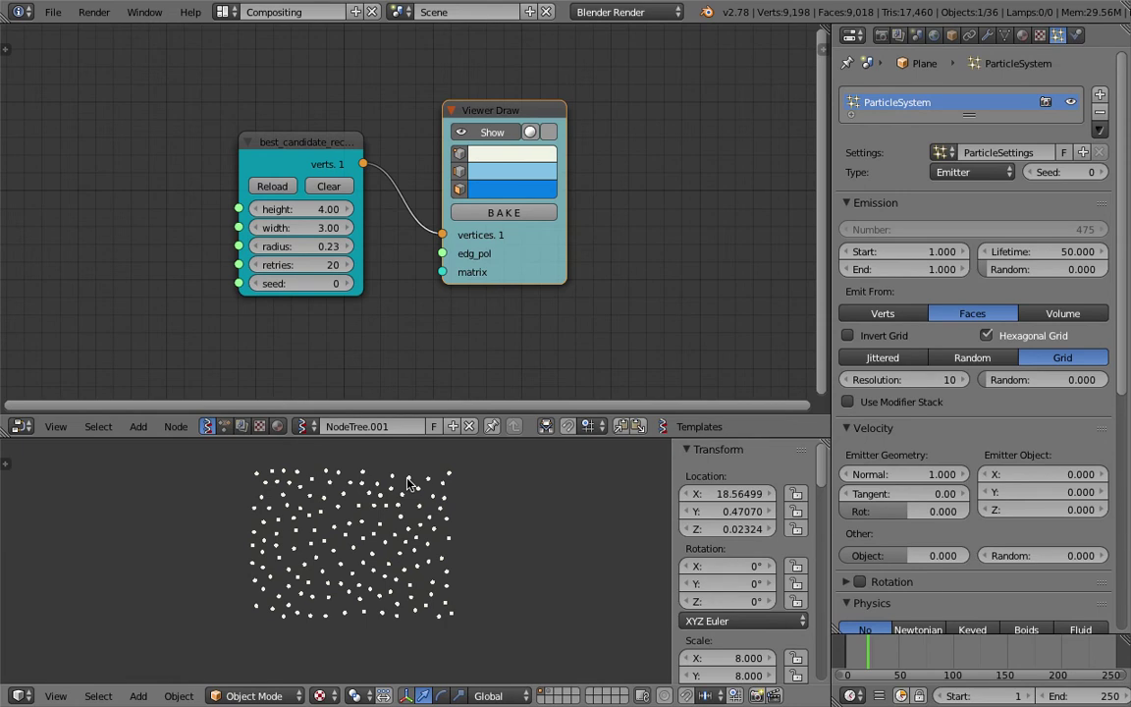
# Step: Set the random points node's height to 6.22, width to 3.42 and radius to 0.29
pyautogui.moveTo(280, 209); pyautogui.dragTo(319, 227)
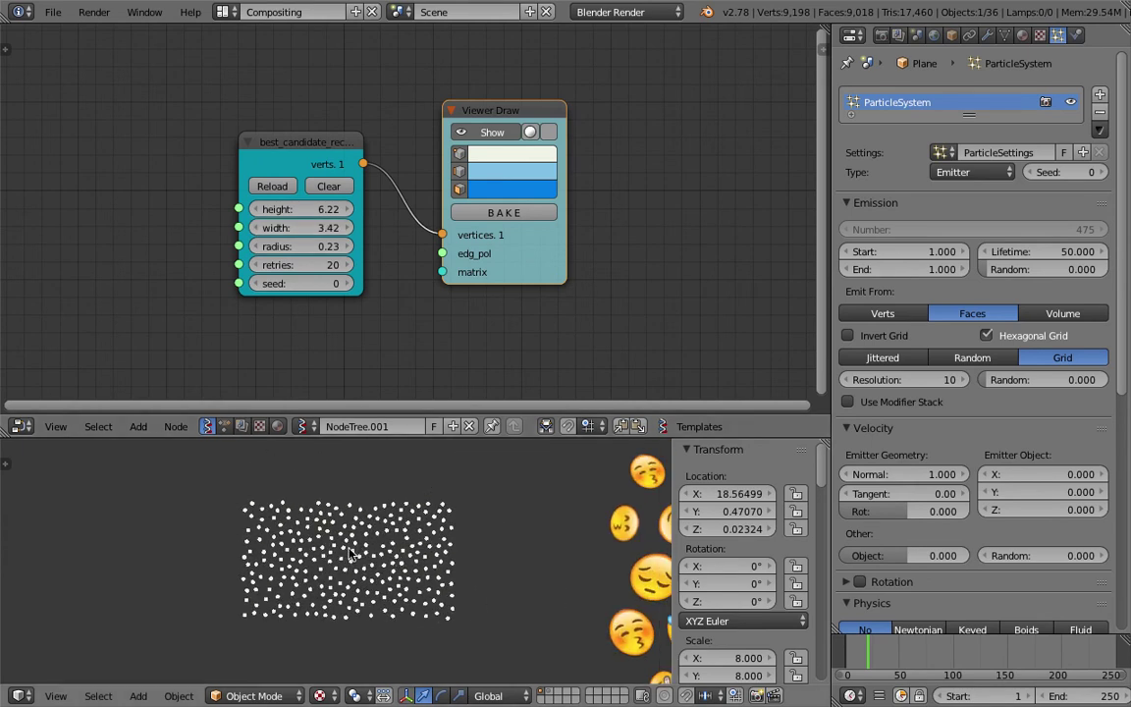
pyautogui.moveTo(314, 246)
pyautogui.mouseDown()
pyautogui.moveTo(358, 246)
pyautogui.moveTo(326, 247)
pyautogui.mouseUp()
pyautogui.moveTo(233, 231); pyautogui.dragTo(302, 219, button='middle')
# Step: Add a Random Num Gen node beside the best_candidate_rect node
pyautogui.press('space')
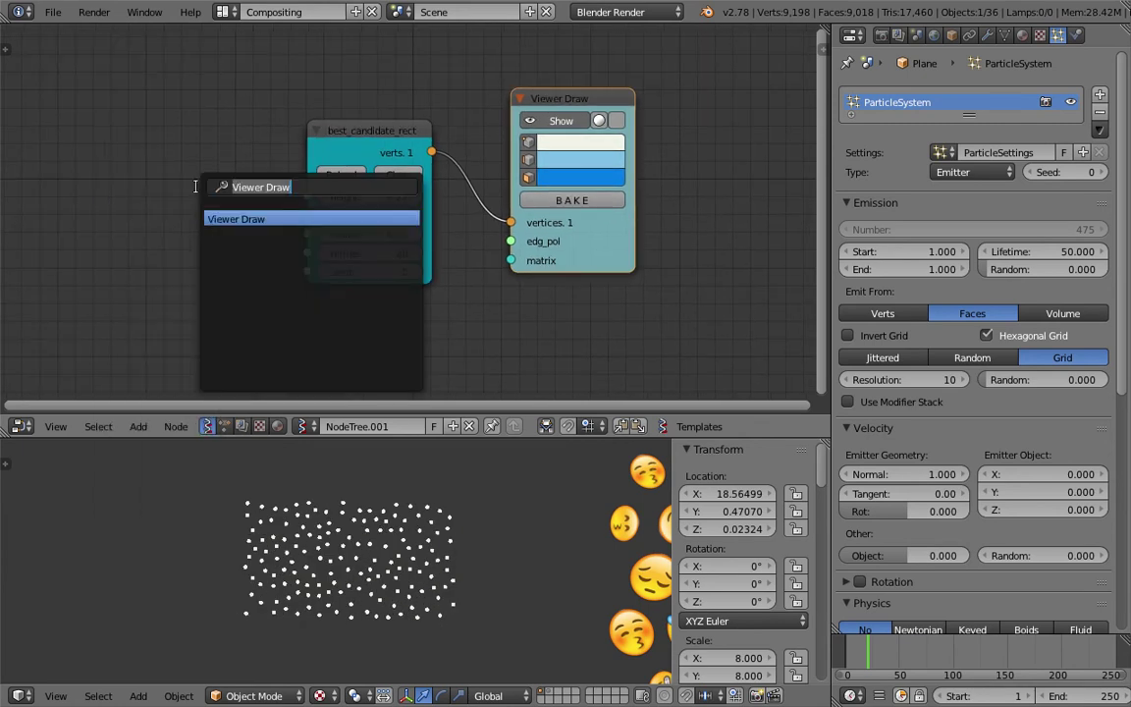
pyautogui.write('rando')
pyautogui.press('Down')
pyautogui.press('Down')
pyautogui.press('Down')
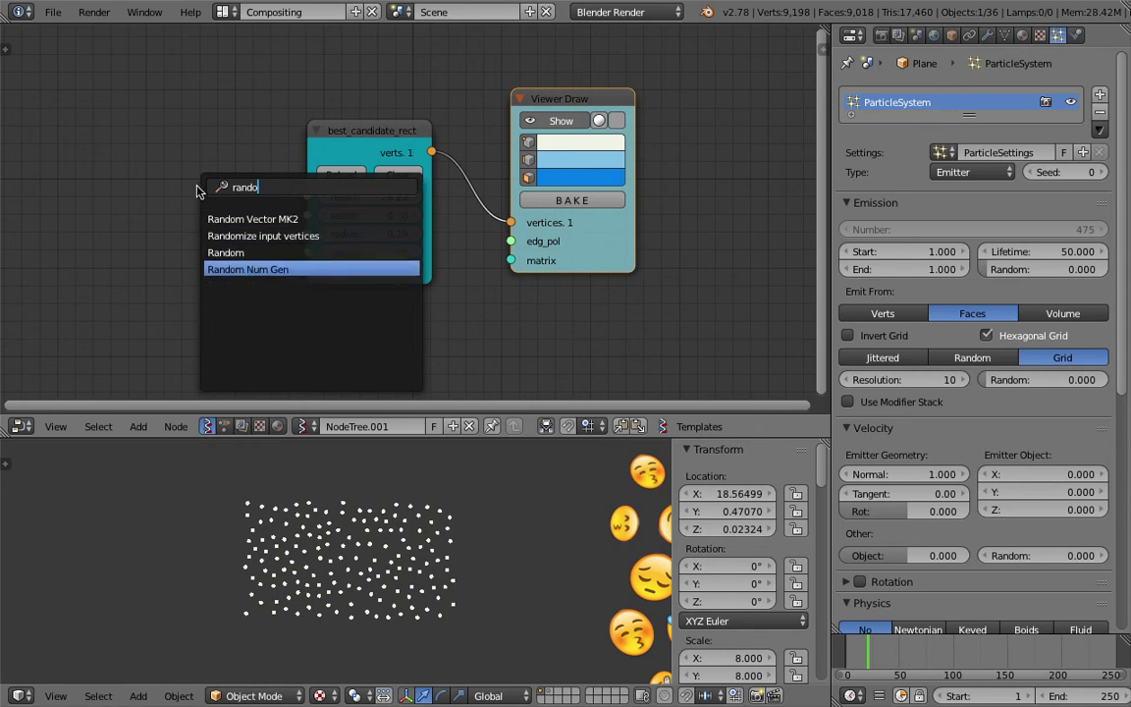
pyautogui.press('Return')
pyautogui.click(189, 203)
pyautogui.click(192, 206)
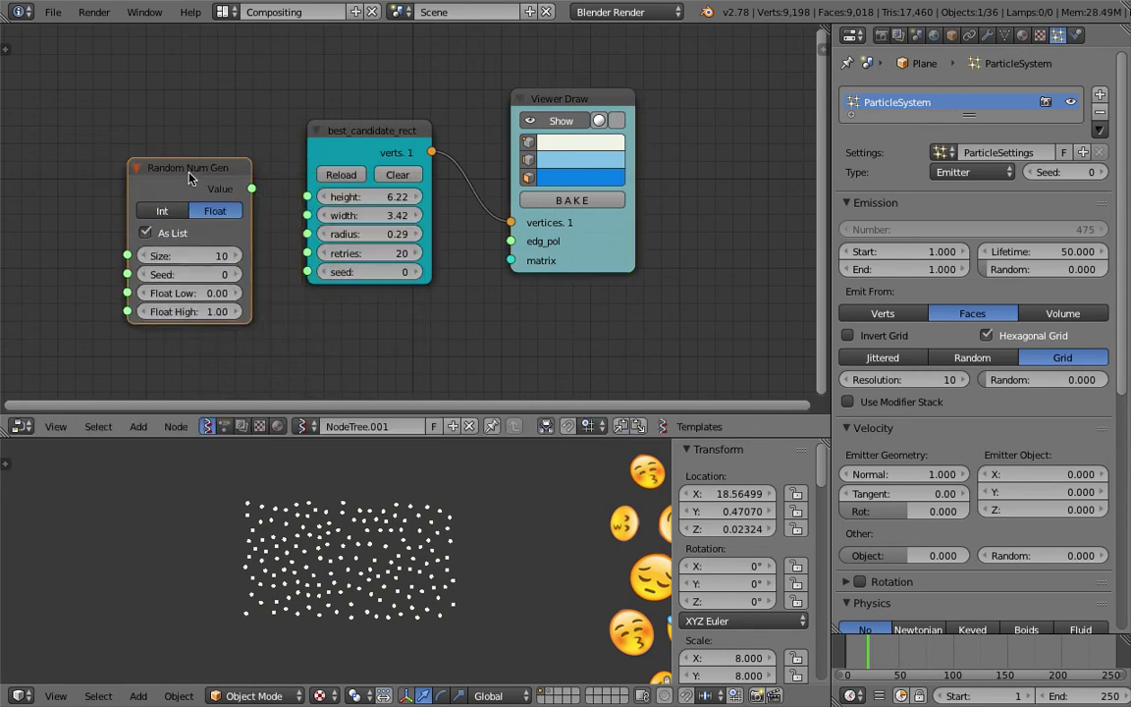
# Step: Add a Stethoscope node and connect the Random Num Gen value output to its Data input
pyautogui.press('space')
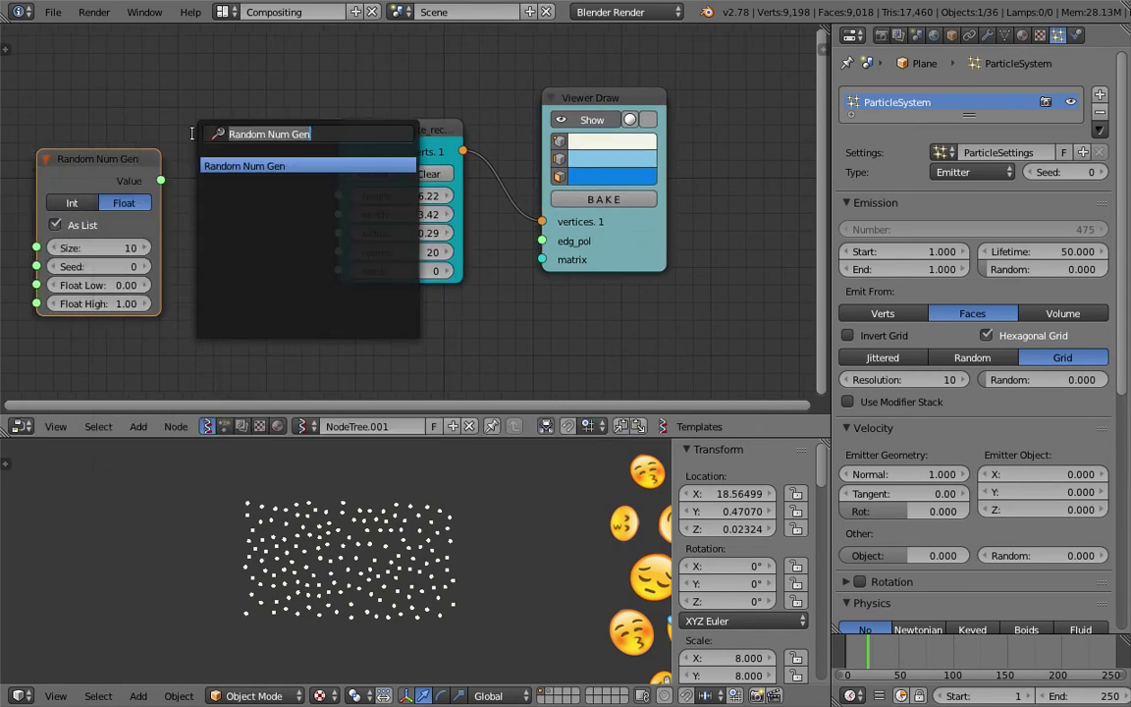
pyautogui.write('debug')
pyautogui.press('BackSpace')
pyautogui.press('BackSpace')
pyautogui.press('BackSpace')
pyautogui.press('BackSpace')
pyautogui.press('BackSpace')
pyautogui.write('ste')
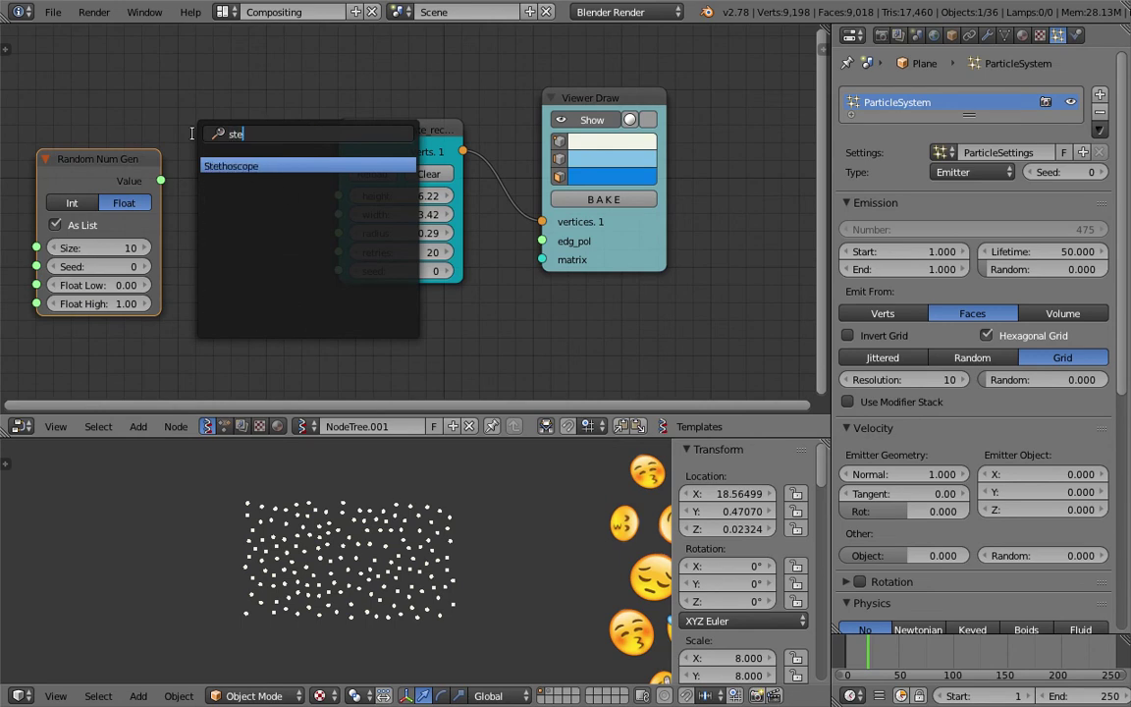
pyautogui.press('Return')
pyautogui.click(162, 94)
pyautogui.hotkey('ctrl', 's')
pyautogui.click(160, 90)
pyautogui.moveTo(161, 180); pyautogui.dragTo(185, 147)
# Step: Move the Viewer Draw and best_candidate_rect nodes aside to clear space for the Stethoscope's number list
pyautogui.moveTo(380, 128); pyautogui.dragTo(404, 129)
pyautogui.moveTo(642, 101); pyautogui.dragTo(697, 99)
pyautogui.moveTo(427, 131); pyautogui.dragTo(474, 131)
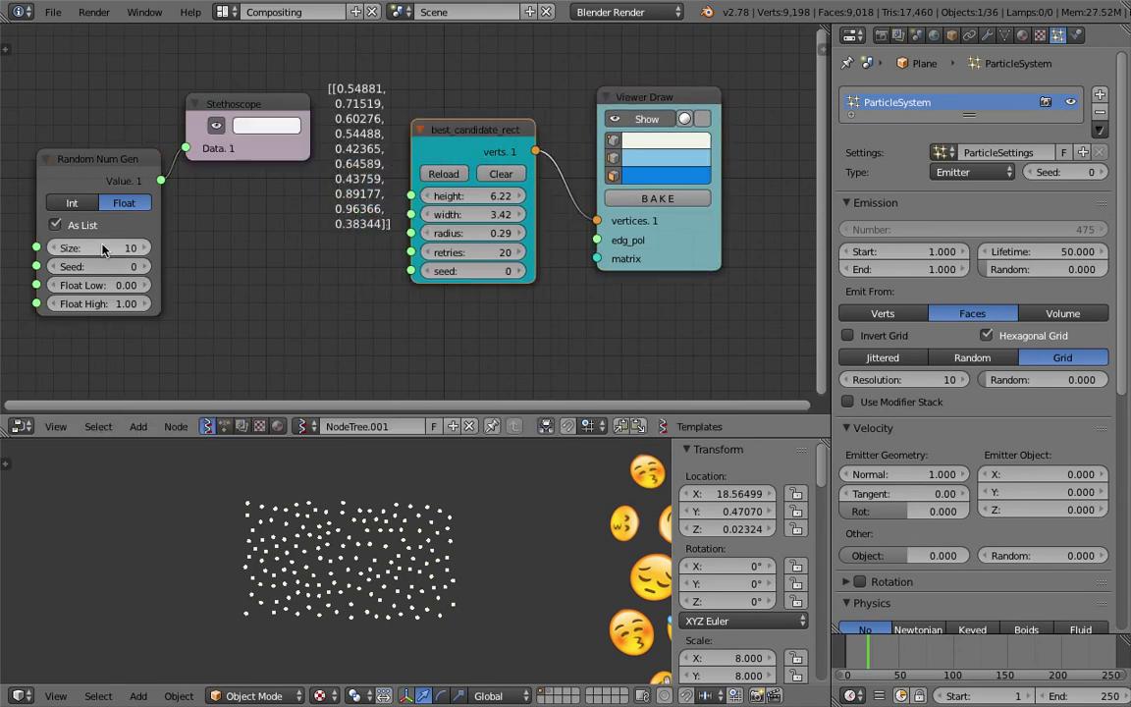
# Step: Try driving the points' radius with the random values, set retries to 33, and cut the radius link
pyautogui.moveTo(161, 180); pyautogui.dragTo(411, 232)
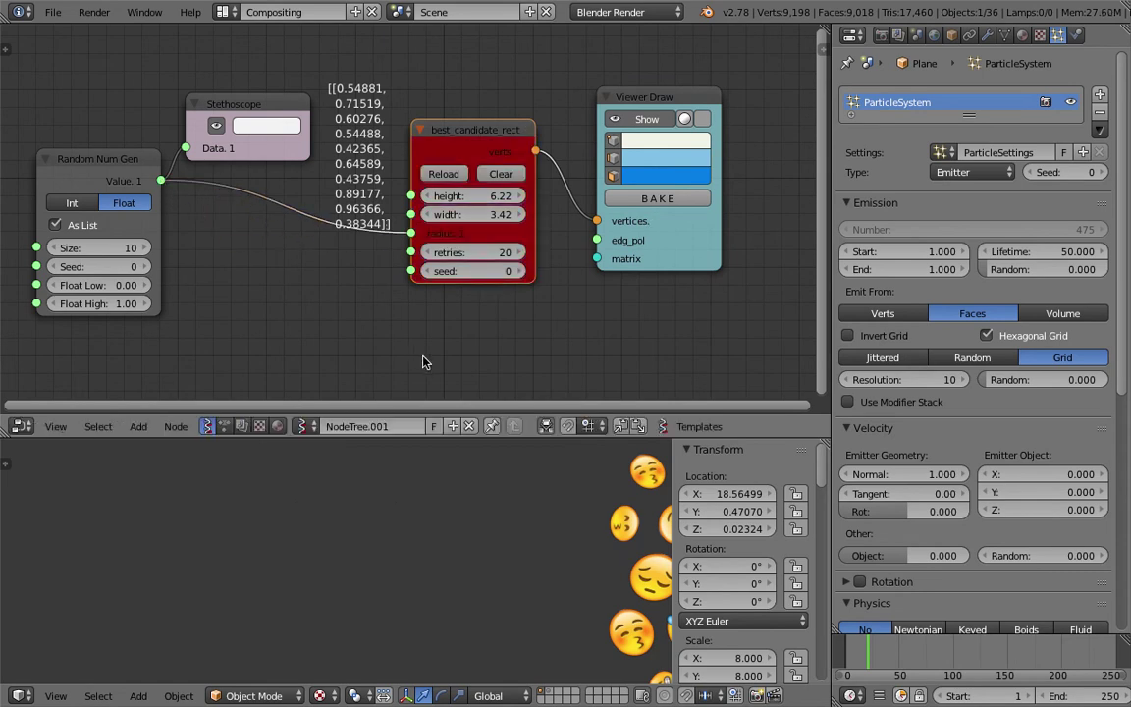
pyautogui.moveTo(479, 253); pyautogui.dragTo(494, 253)
pyautogui.keyDown('ctrl'); pyautogui.moveTo(294, 242); pyautogui.dragTo(295, 244, button='right'); pyautogui.keyUp('ctrl')
# Step: Try smaller radius values on the random points node, including 0.2, and settle on a radius of 0.35
pyautogui.scroll(1, 429, 210)
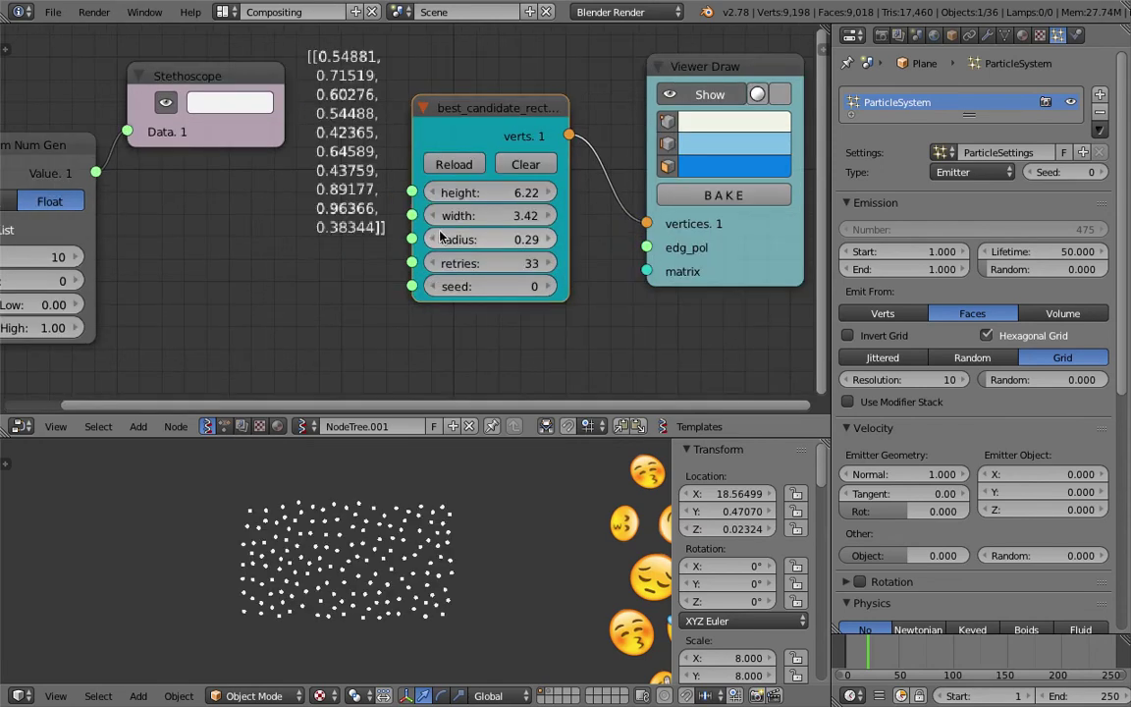
pyautogui.scroll(1, 413, 212)
pyautogui.moveTo(461, 246); pyautogui.dragTo(503, 250)
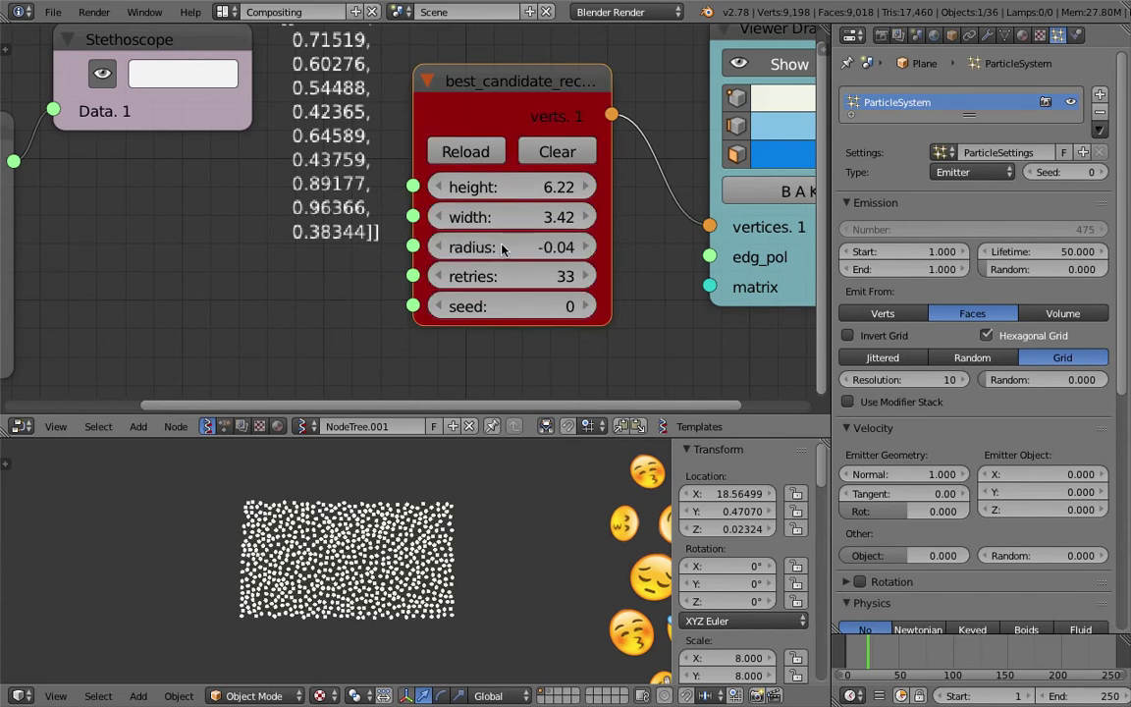
pyautogui.click(551, 257)
pyautogui.write('0.2')
pyautogui.press('Return')
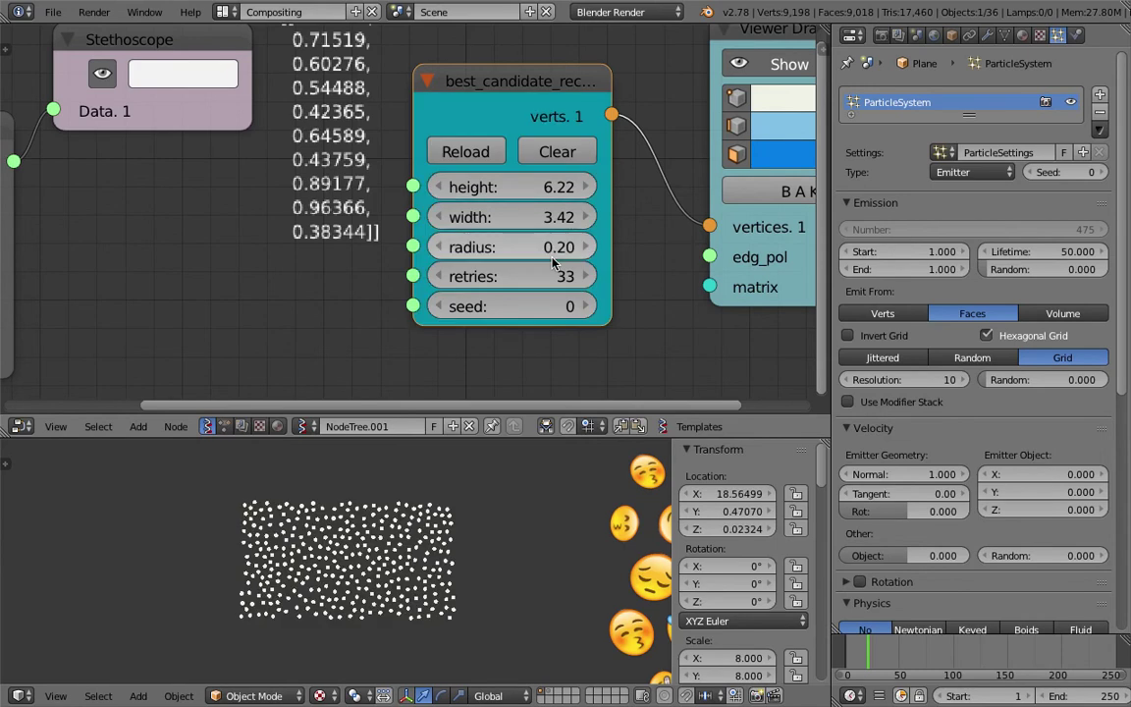
pyautogui.click(588, 251)
pyautogui.click(588, 247)
pyautogui.click(588, 247)
pyautogui.click(588, 248)
pyautogui.click(587, 248)
# Step: Move the Viewer Draw node farther away and set the random points' height and width both to 2
pyautogui.scroll(-3, 500, 311)
pyautogui.moveTo(682, 275); pyautogui.dragTo(597, 202, button='middle')
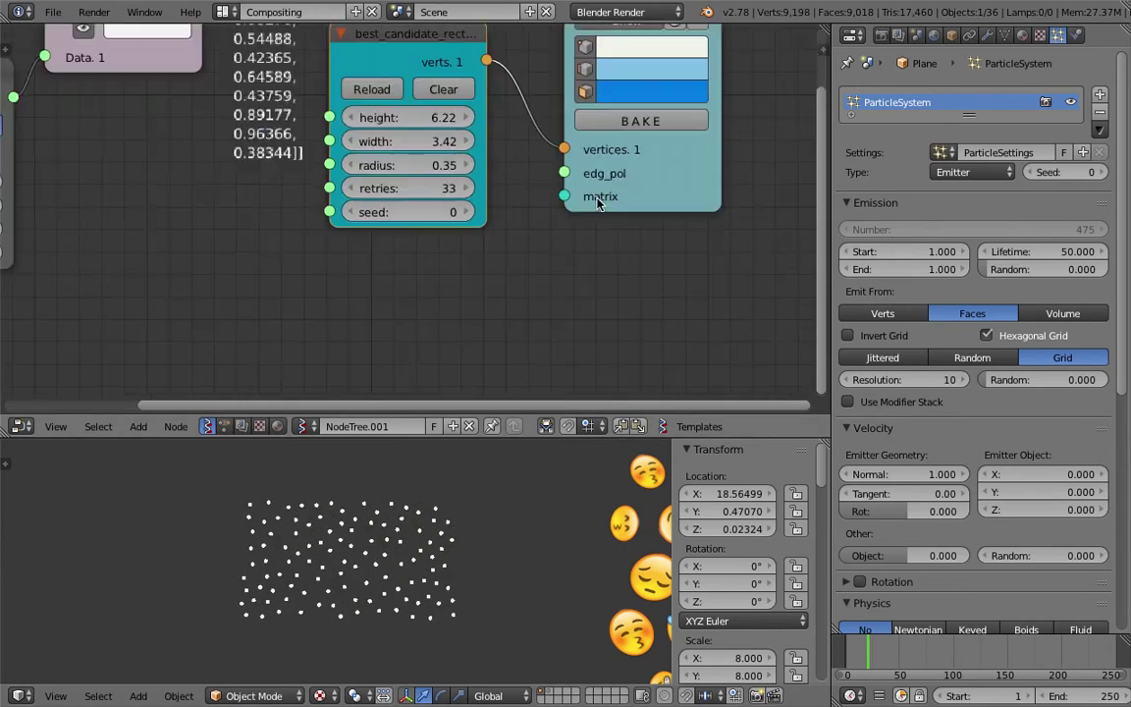
pyautogui.moveTo(598, 202); pyautogui.dragTo(745, 223)
pyautogui.moveTo(427, 124); pyautogui.dragTo(428, 143)
pyautogui.write('2')
pyautogui.press('Return')
pyautogui.moveTo(526, 259); pyautogui.dragTo(499, 208, button='middle')
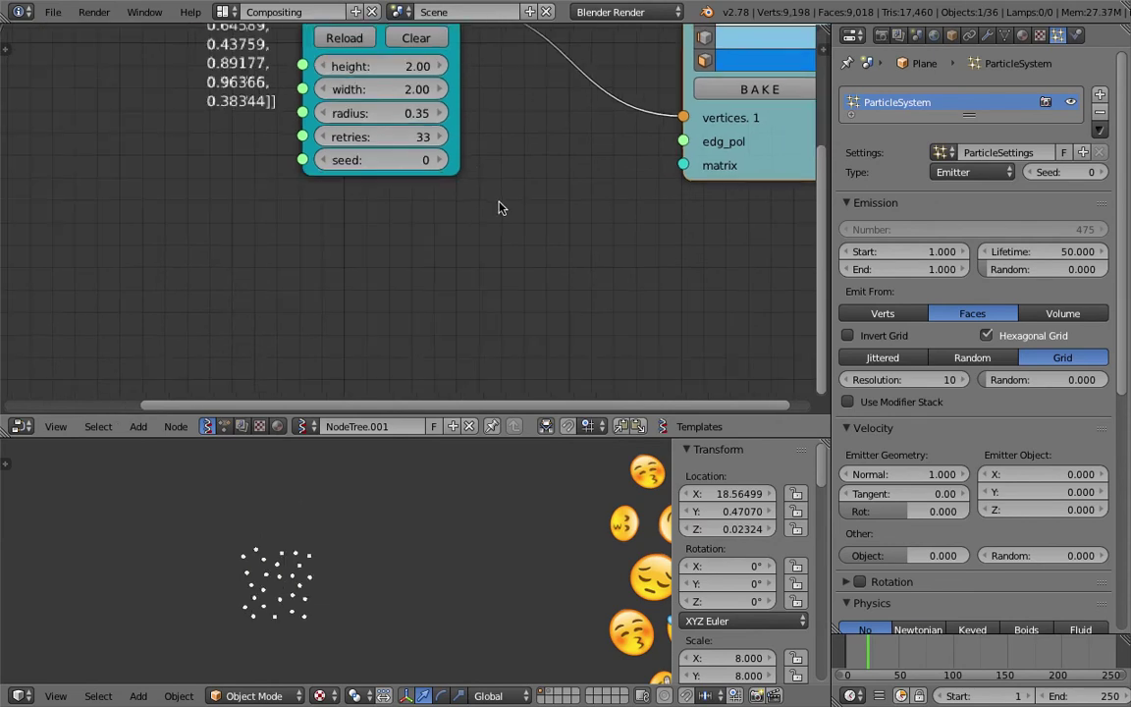
# Step: Add a Plane generator node below the best_candidate_rect node
pyautogui.press('space')
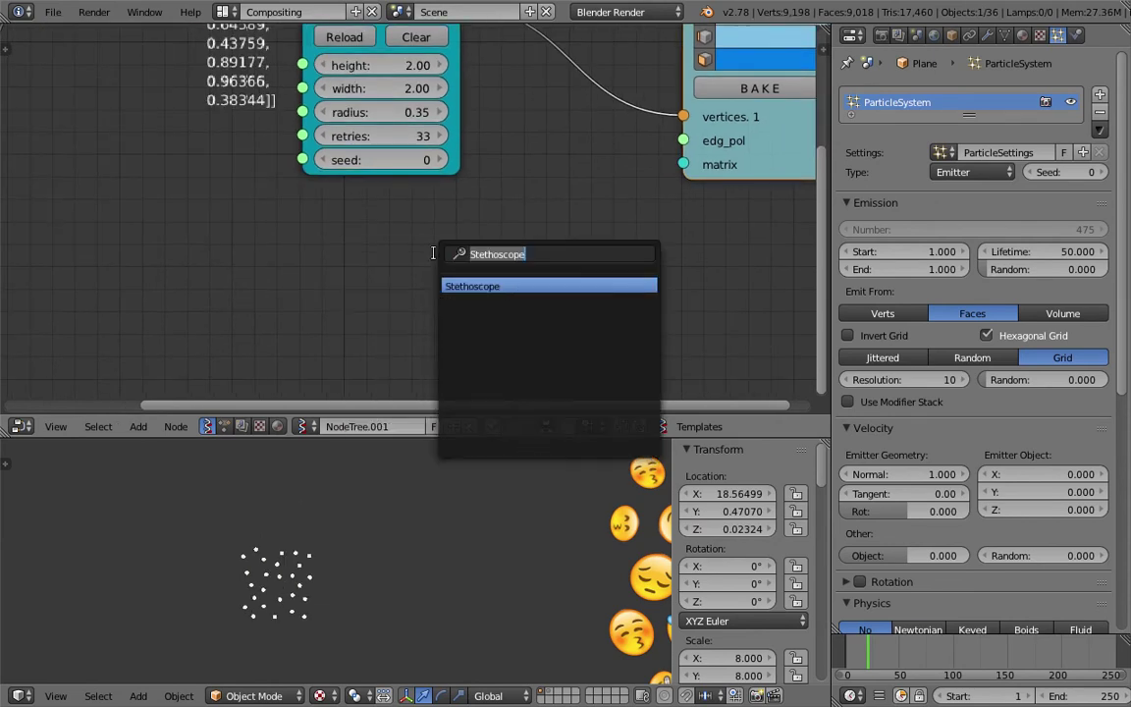
pyautogui.write('ma')
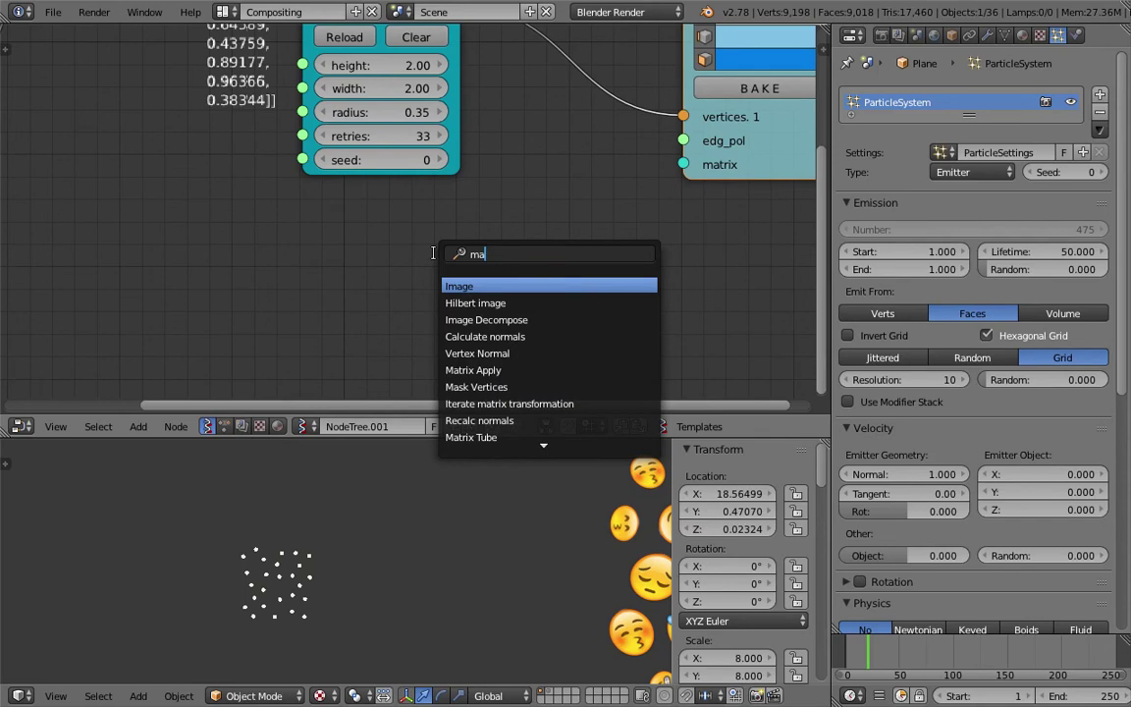
pyautogui.press('BackSpace')
pyautogui.press('BackSpace')
pyautogui.write('pla')
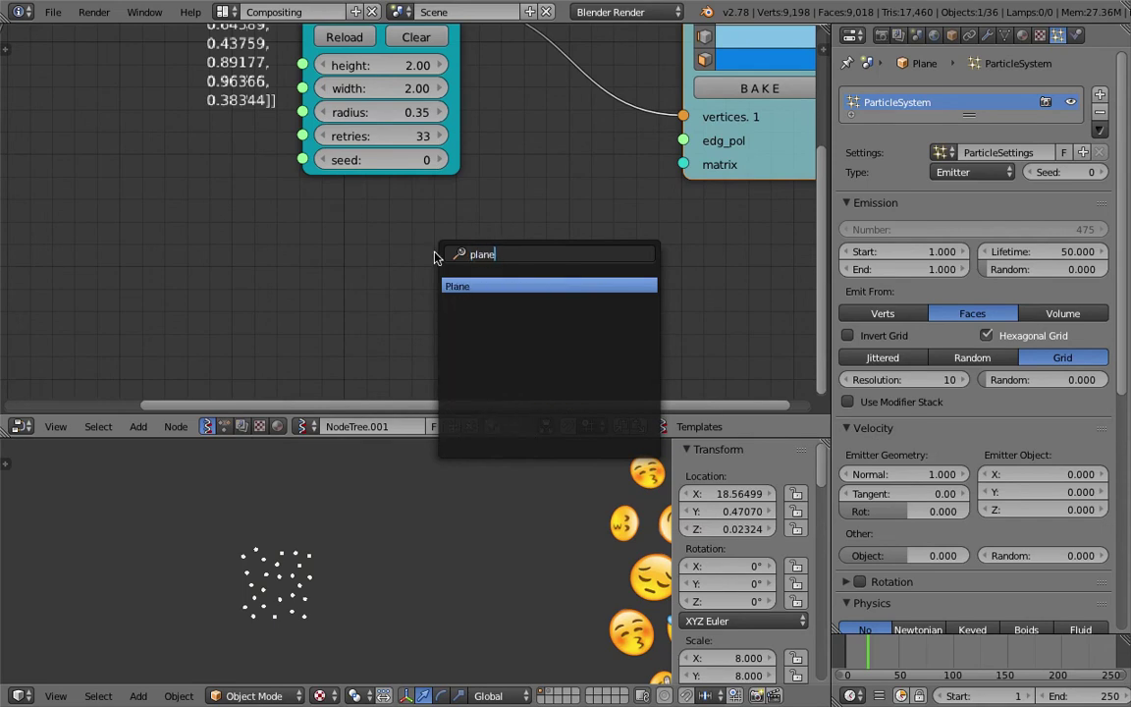
pyautogui.write('ne')
pyautogui.press('Return')
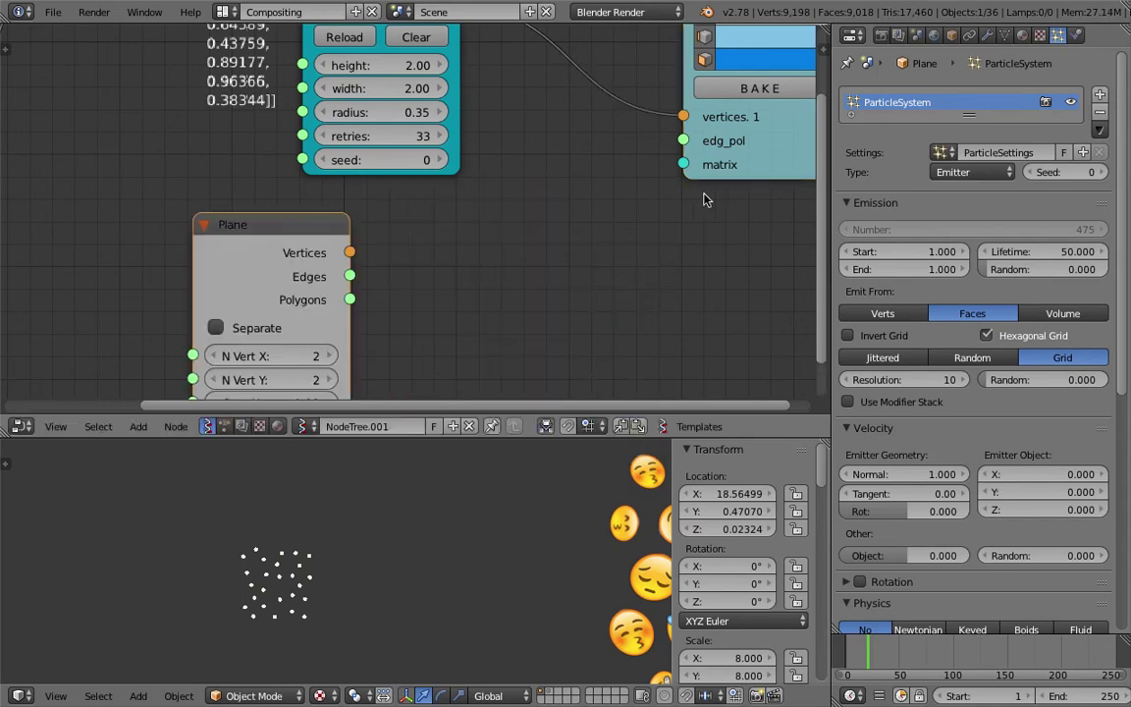
# Step: Add a Matrix in node between the Plane and Viewer Draw nodes
pyautogui.hotkey('shift', 'a')
pyautogui.click(558, 189)
pyautogui.write('matrix i')
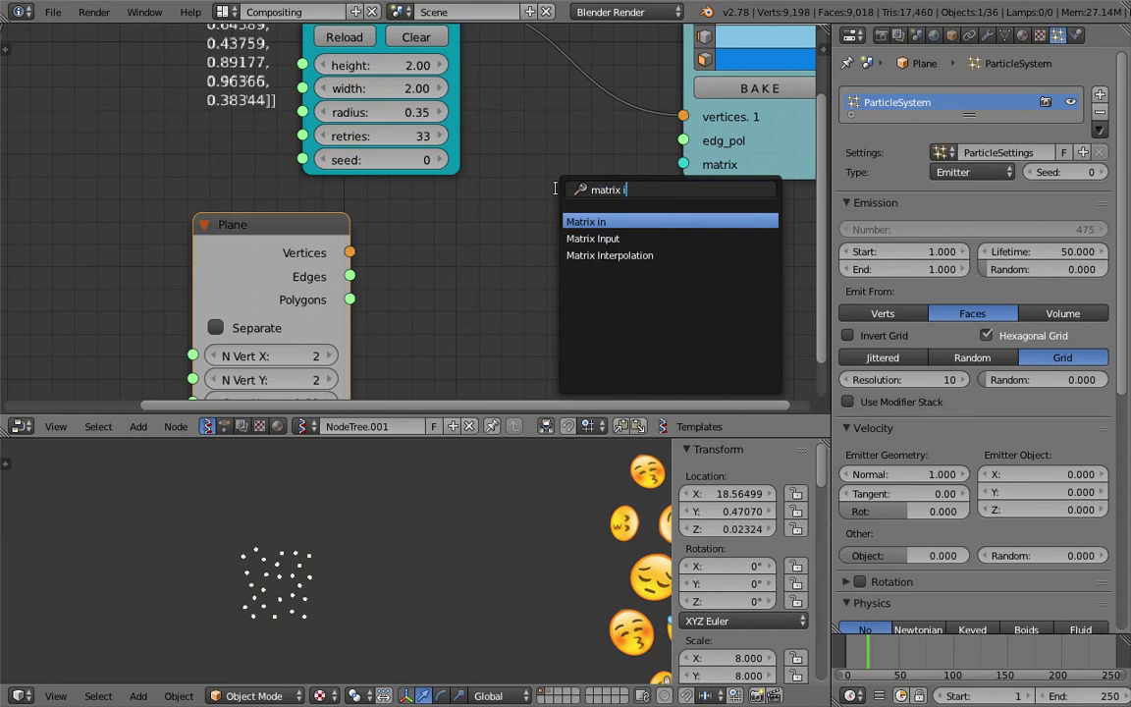
pyautogui.press('Return')
pyautogui.click(400, 192)
# Step: Connect the Plane's Vertices to Matrix in's Location, and the Matrix output to Viewer Draw's matrix input
pyautogui.moveTo(349, 253); pyautogui.dragTo(400, 252)
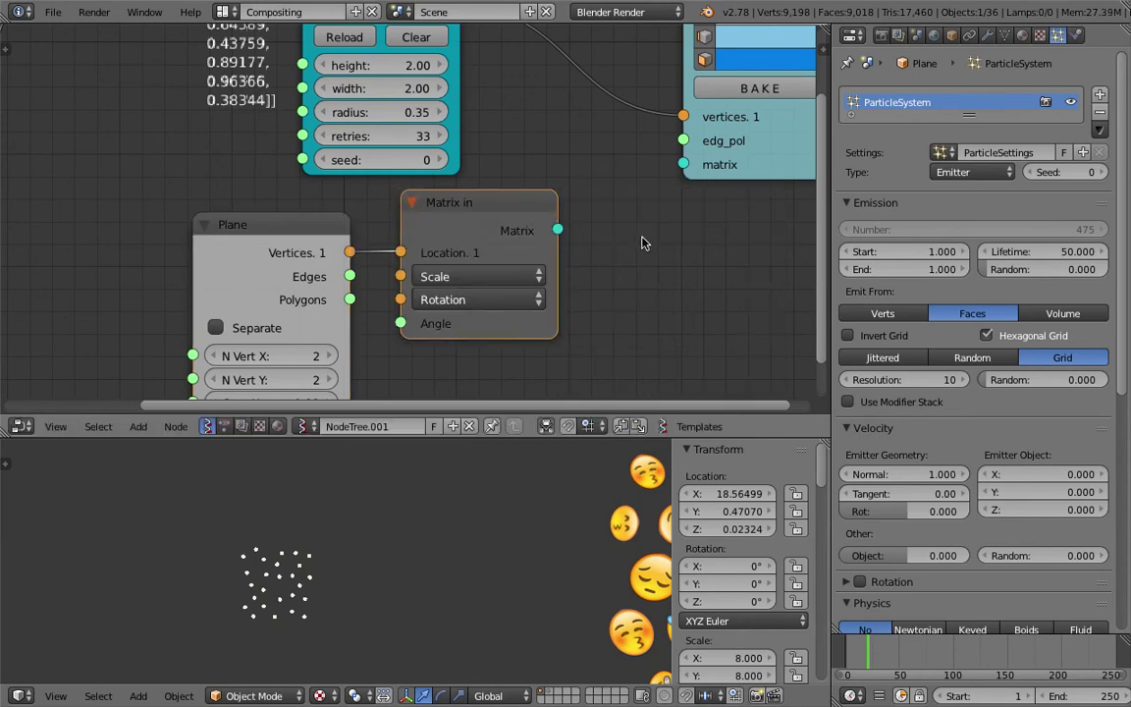
pyautogui.moveTo(561, 229); pyautogui.dragTo(684, 165)
pyautogui.moveTo(596, 251); pyautogui.dragTo(621, 217, button='middle')
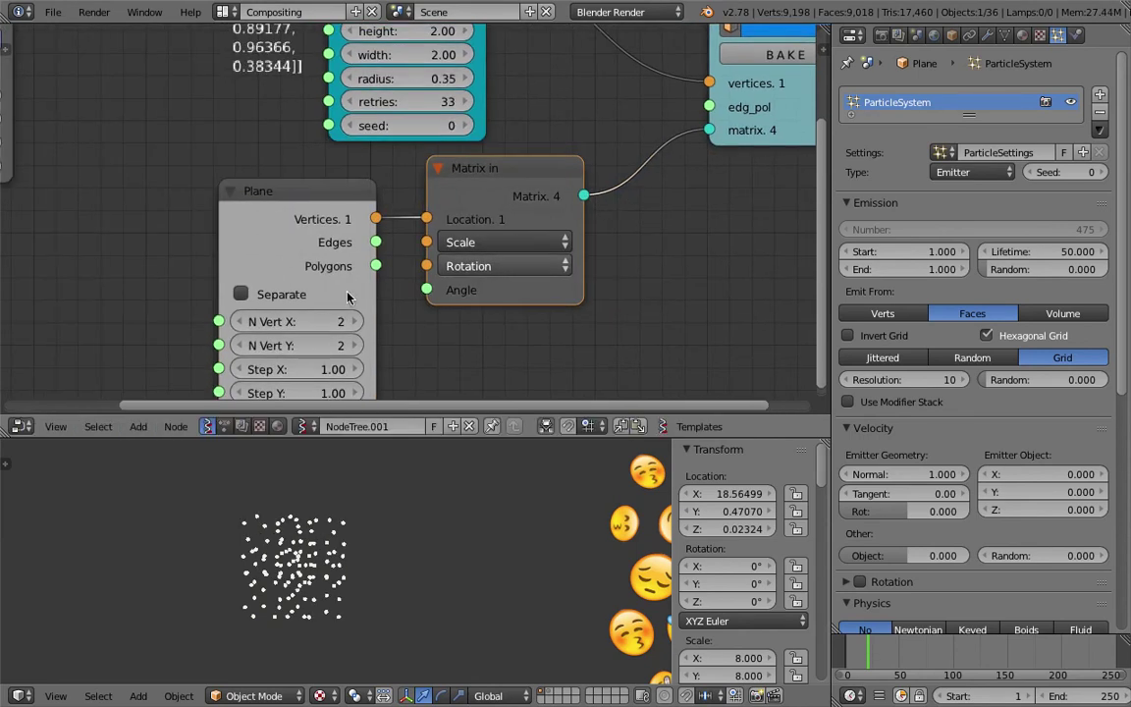
# Step: Set the Plane node's Step X and Step Y both to 2.23
pyautogui.moveTo(349, 295); pyautogui.dragTo(356, 214, button='middle')
pyautogui.moveTo(295, 294); pyautogui.dragTo(415, 294)
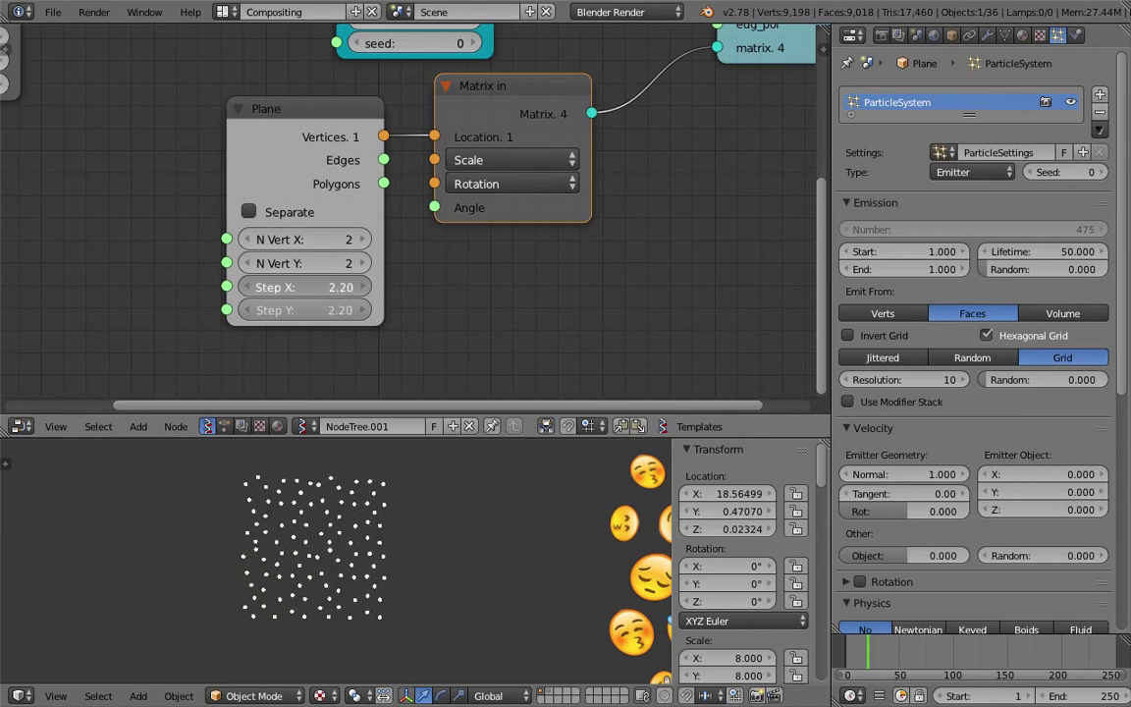
pyautogui.scroll(-1, 376, 539)
pyautogui.scroll(-3, 381, 542)
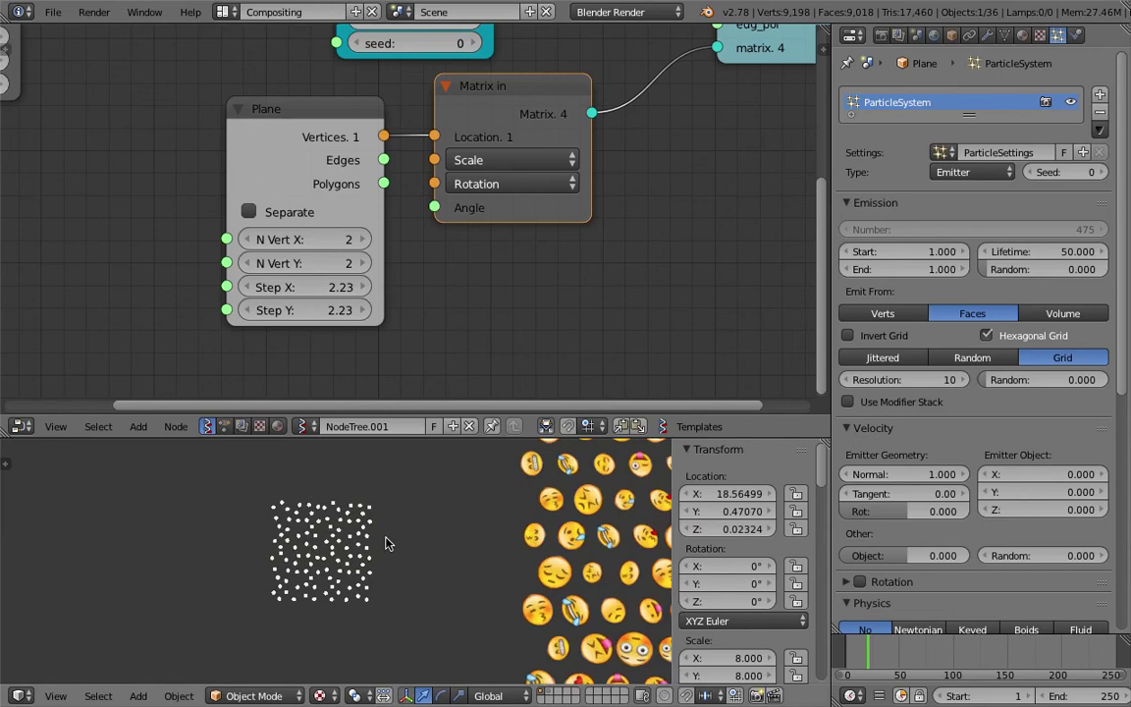
pyautogui.scroll(3, 392, 549)
# Step: Move the Viewer Draw node farther away from the best_candidate_rect node
pyautogui.moveTo(465, 159); pyautogui.dragTo(444, 239, button='middle')
pyautogui.moveTo(453, 123); pyautogui.dragTo(292, 250, button='middle')
pyautogui.moveTo(592, 50); pyautogui.dragTo(700, 63)
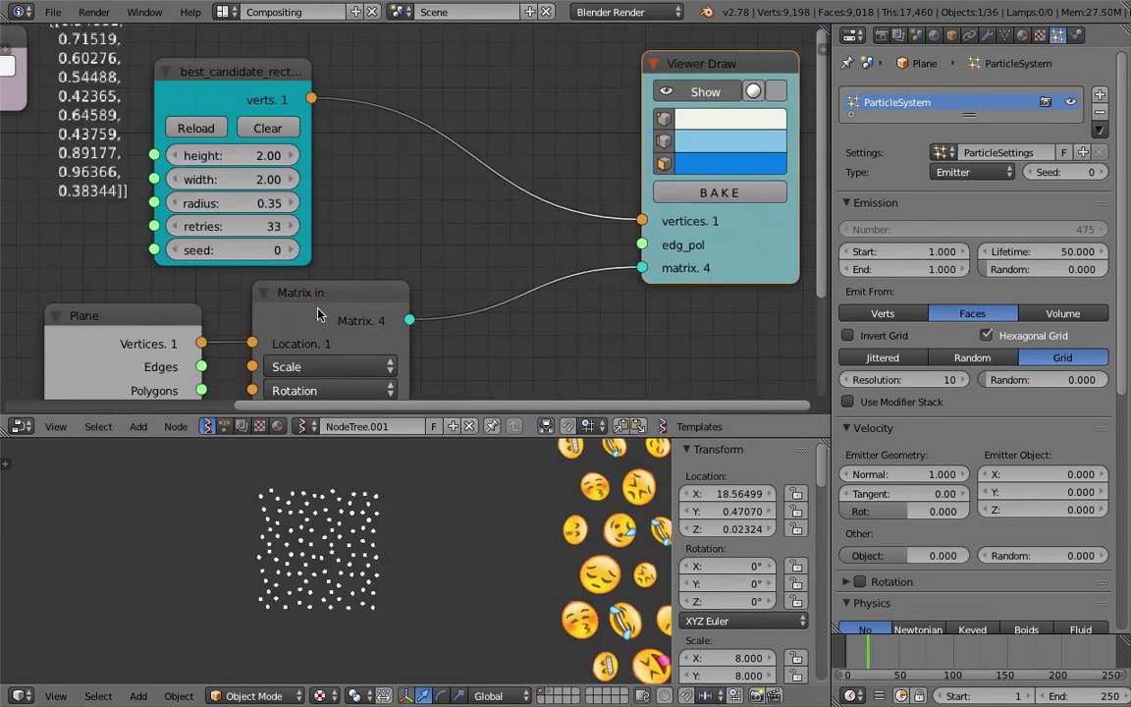
pyautogui.moveTo(294, 363); pyautogui.dragTo(364, 257, button='middle')
pyautogui.moveTo(433, 117); pyautogui.dragTo(325, 251, button='middle')
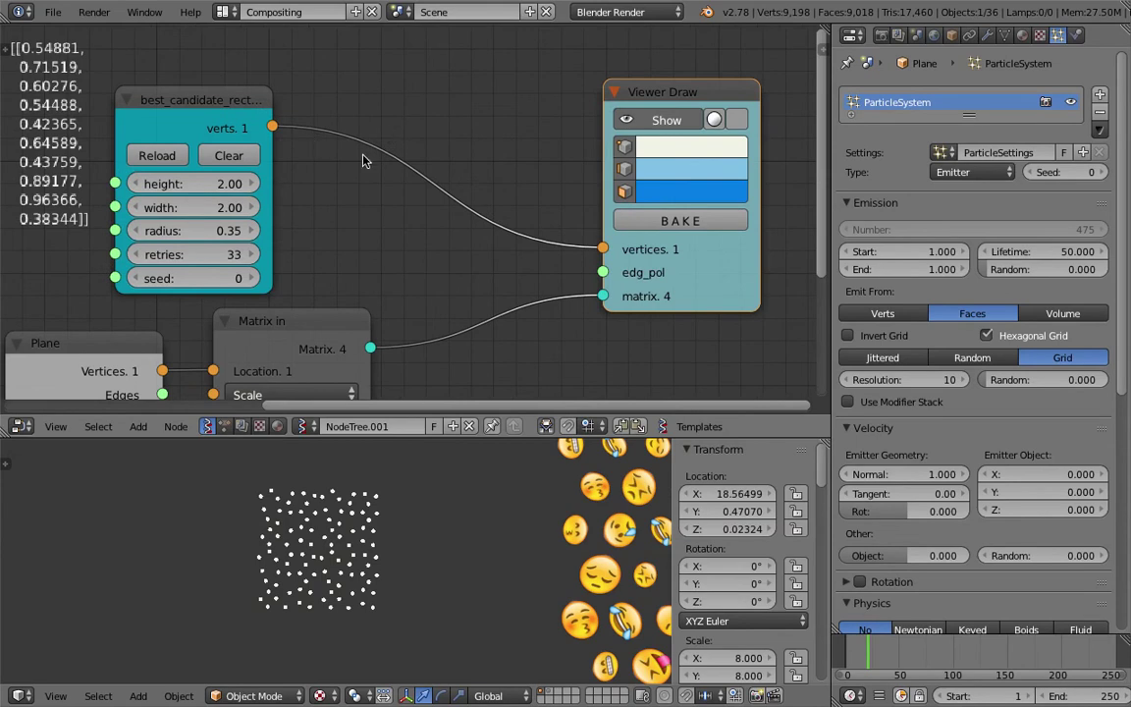
# Step: Set the random points' height to 2.03, width to 3.47, radius to 0.80, retries to 20 and seed to 15
pyautogui.moveTo(368, 208); pyautogui.dragTo(486, 124, button='middle')
pyautogui.moveTo(344, 171); pyautogui.dragTo(280, 172)
pyautogui.moveTo(351, 170); pyautogui.dragTo(368, 196)
pyautogui.moveTo(336, 150)
pyautogui.mouseDown()
pyautogui.moveTo(295, 148)
pyautogui.moveTo(353, 148)
pyautogui.moveTo(334, 148)
pyautogui.mouseUp()
pyautogui.moveTo(324, 101); pyautogui.dragTo(336, 148)
# Step: Delete the Matrix in and Plane nodes, and set the random points' height to 5.15 and width to 4.76
pyautogui.moveTo(401, 243); pyautogui.dragTo(515, 250)
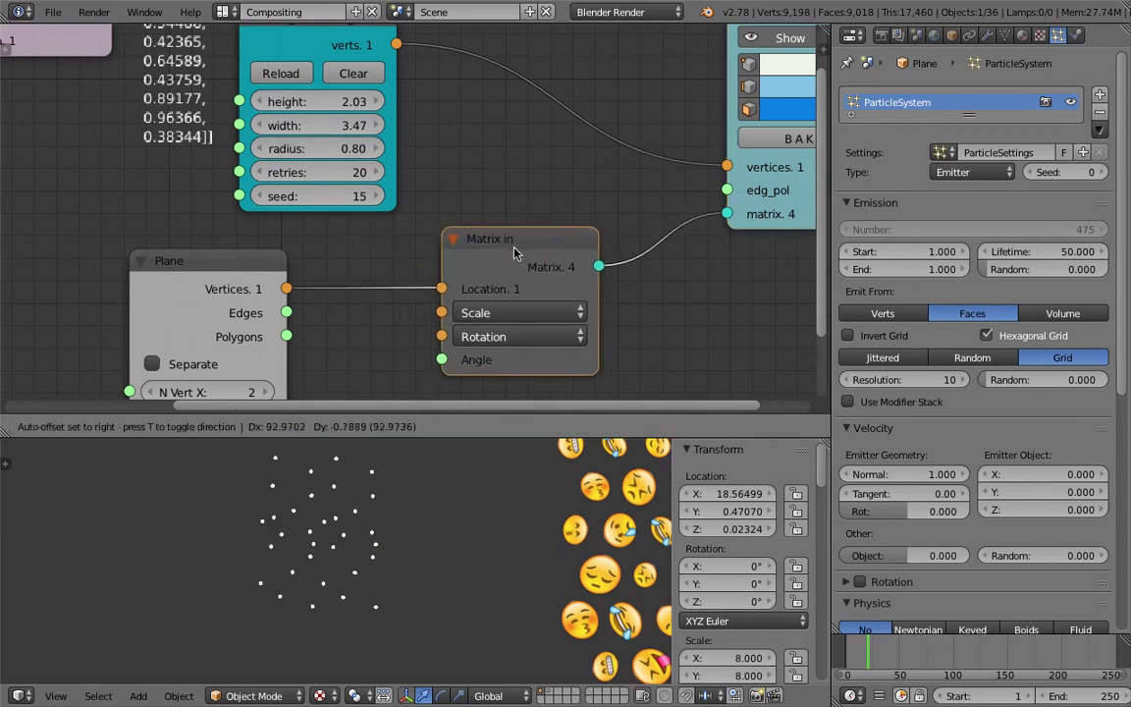
pyautogui.press('x')
pyautogui.moveTo(269, 267); pyautogui.dragTo(321, 261)
pyautogui.press('x')
pyautogui.press('Home')
pyautogui.moveTo(280, 148); pyautogui.dragTo(308, 169)
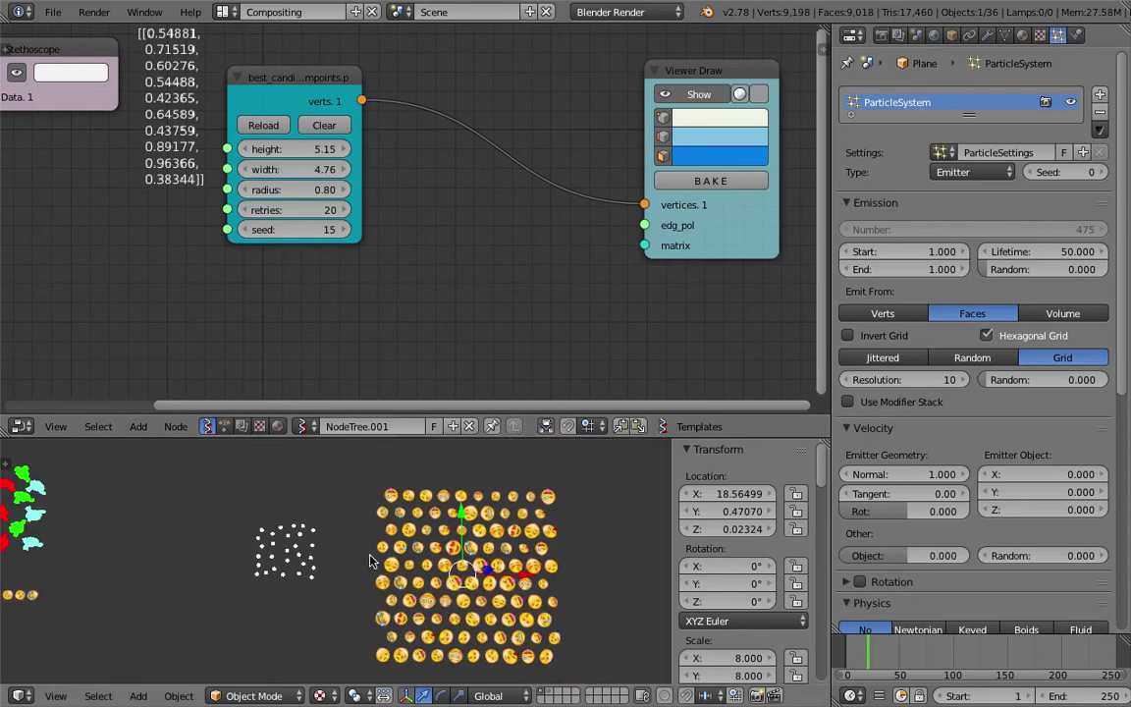
# Step: Move the Viewer Draw node closer to the random points node with its display turned off, and save the file
pyautogui.moveTo(556, 161); pyautogui.dragTo(437, 229, button='middle')
pyautogui.moveTo(577, 146)
pyautogui.mouseDown()
pyautogui.moveTo(613, 153)
pyautogui.moveTo(579, 152)
pyautogui.moveTo(432, 17)
pyautogui.mouseUp()
pyautogui.click(575, 171)
pyautogui.hotkey('ctrl', 's')
pyautogui.click(432, 410)
# Step: Add a Viewer BMeshMK2 node below the Viewer Draw node
pyautogui.hotkey('shift', 'a')
pyautogui.click(538, 243)
pyautogui.write('mk2')
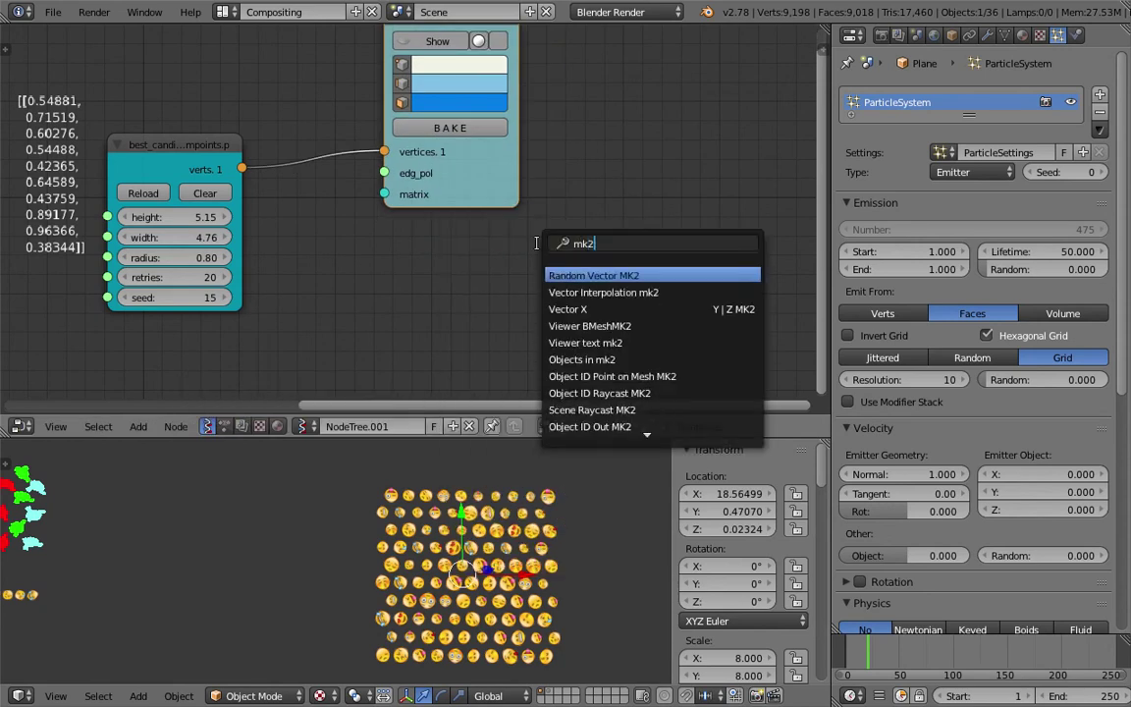
pyautogui.press('BackSpace')
pyautogui.press('BackSpace')
pyautogui.press('BackSpace')
pyautogui.write('bme')
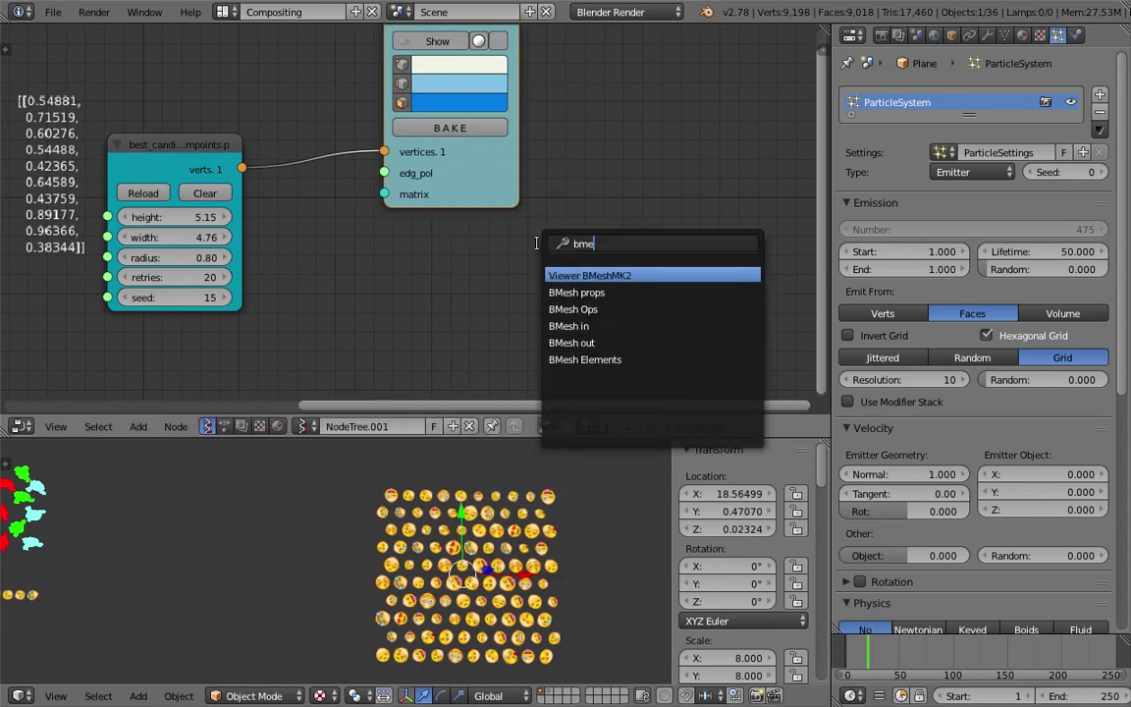
pyautogui.press('Return')
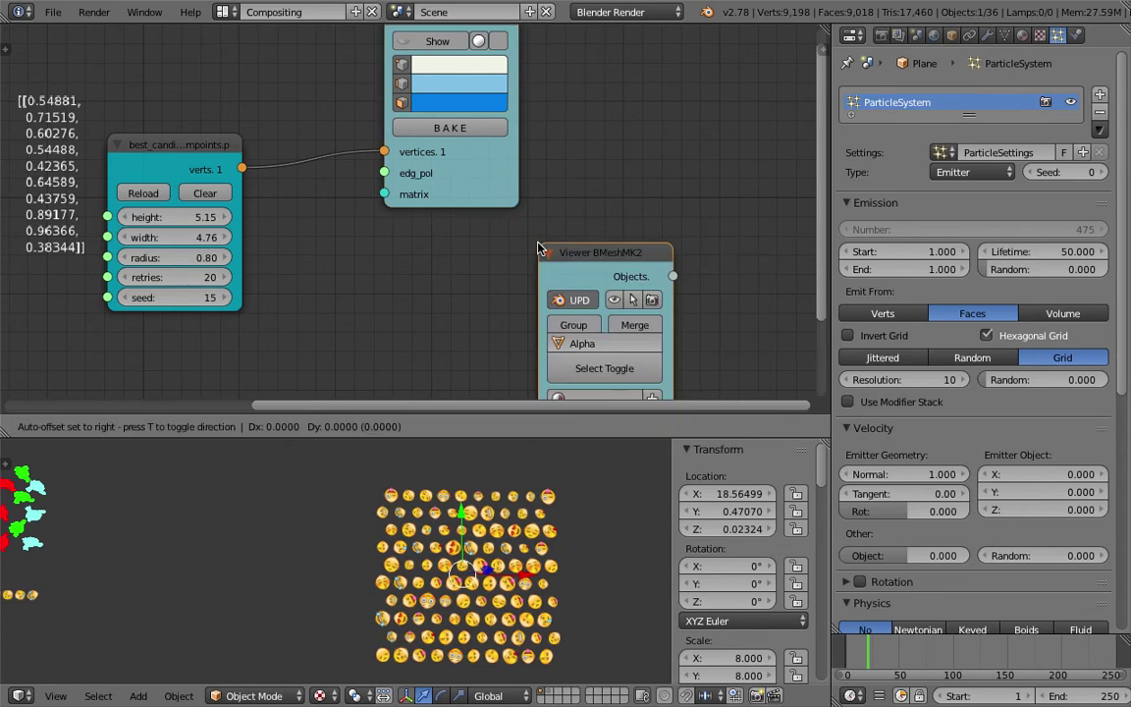
pyautogui.click(440, 257)
# Step: Enable Merge on the Viewer BMeshMK2 node and connect the random points' verts output to its vertices input
pyautogui.moveTo(440, 257); pyautogui.dragTo(466, 204, button='middle')
pyautogui.moveTo(591, 277); pyautogui.dragTo(620, 226, button='middle')
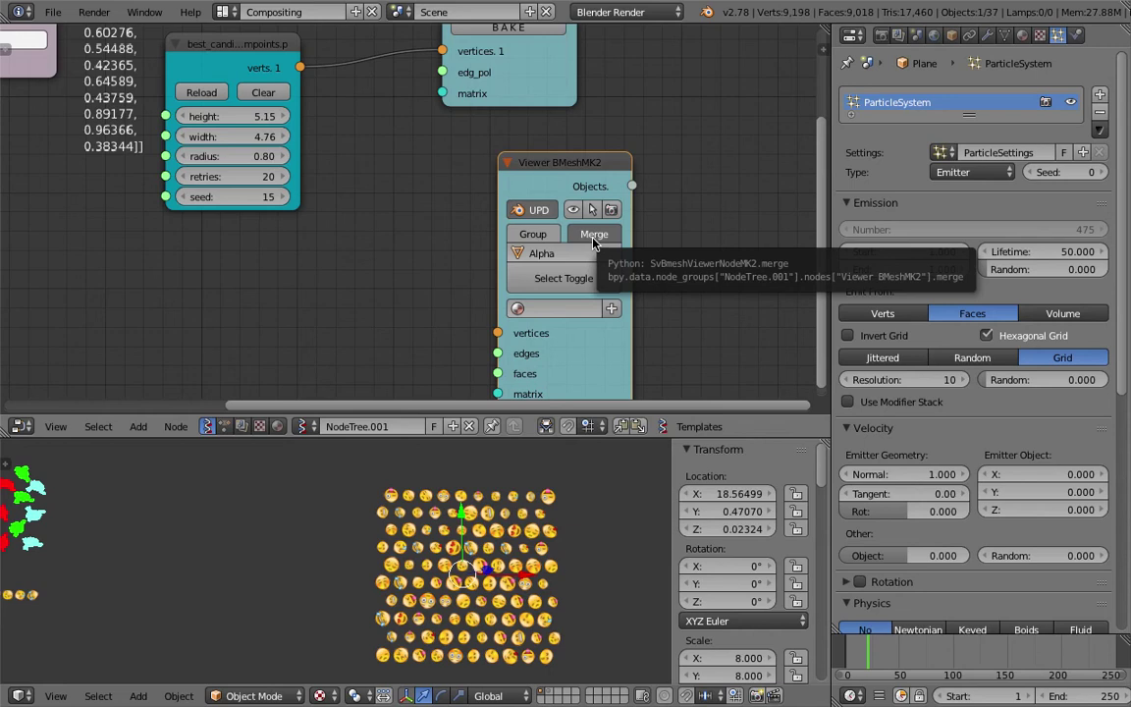
pyautogui.click(592, 236)
pyautogui.moveTo(528, 260); pyautogui.dragTo(545, 248, button='middle')
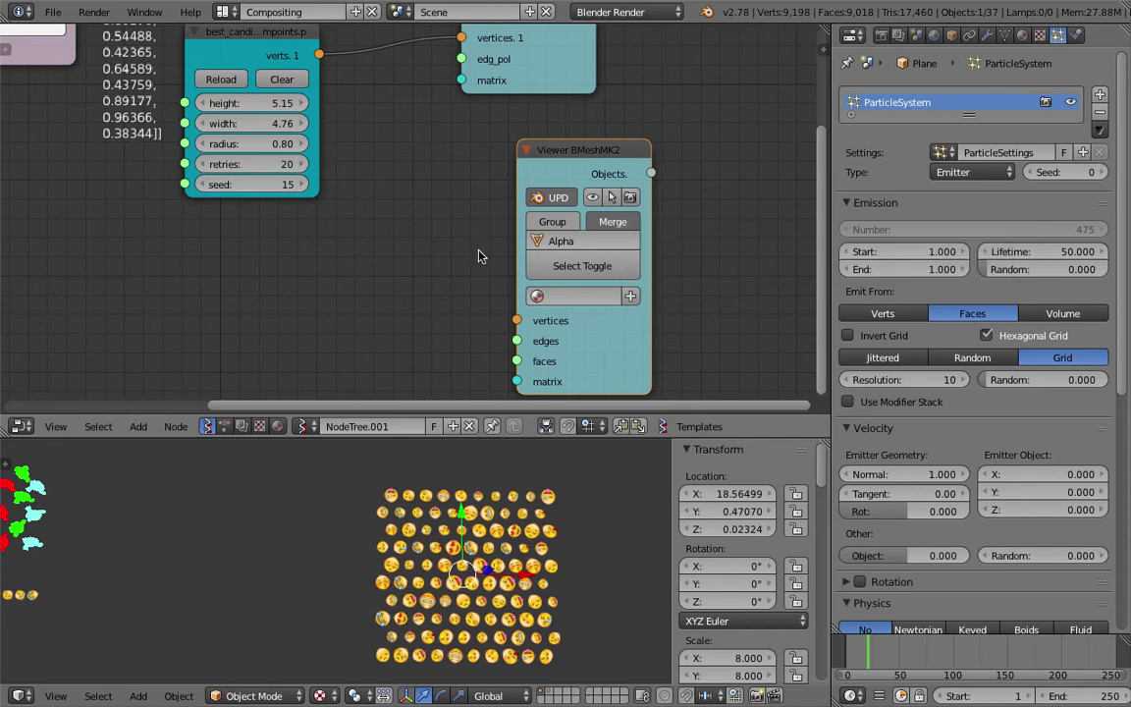
pyautogui.moveTo(321, 56); pyautogui.dragTo(516, 320)
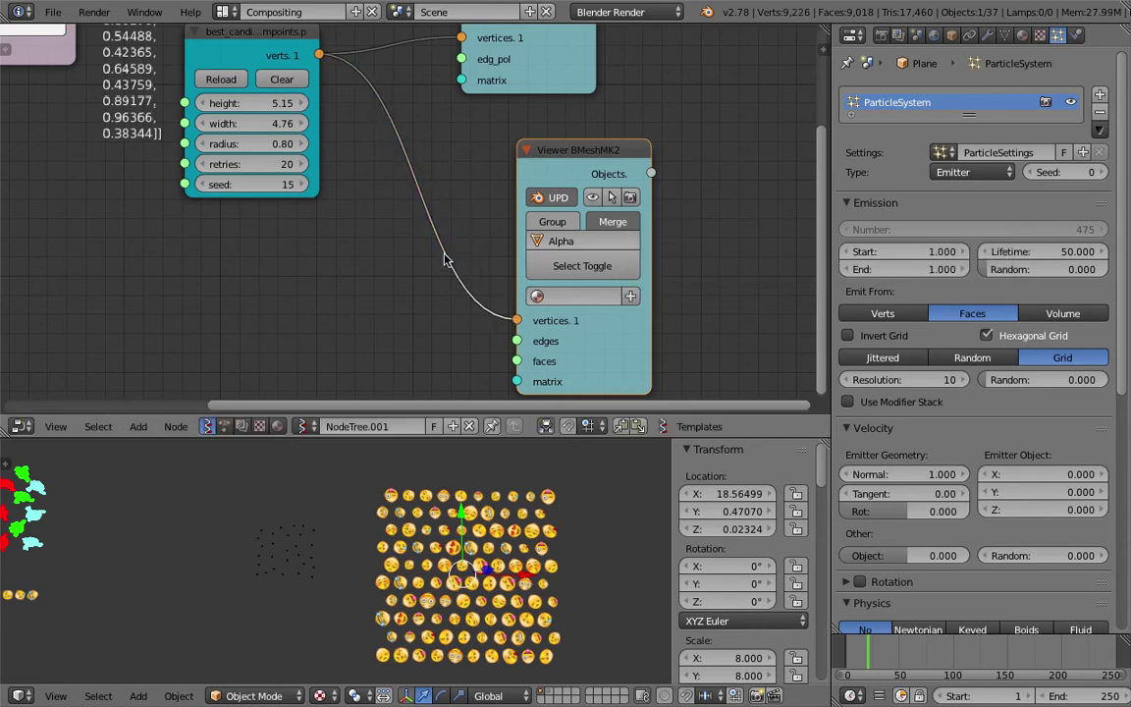
# Step: Save the scene over the existing blend file
pyautogui.moveTo(399, 287); pyautogui.dragTo(492, 254, button='middle')
pyautogui.hotkey('ctrl', 's')
pyautogui.click(497, 248)
# Step: Rename the point mesh object generated by the BMesh viewer as SV_EMITTER
pyautogui.rightClick(288, 528)
pyautogui.scroll(2, 320, 531)
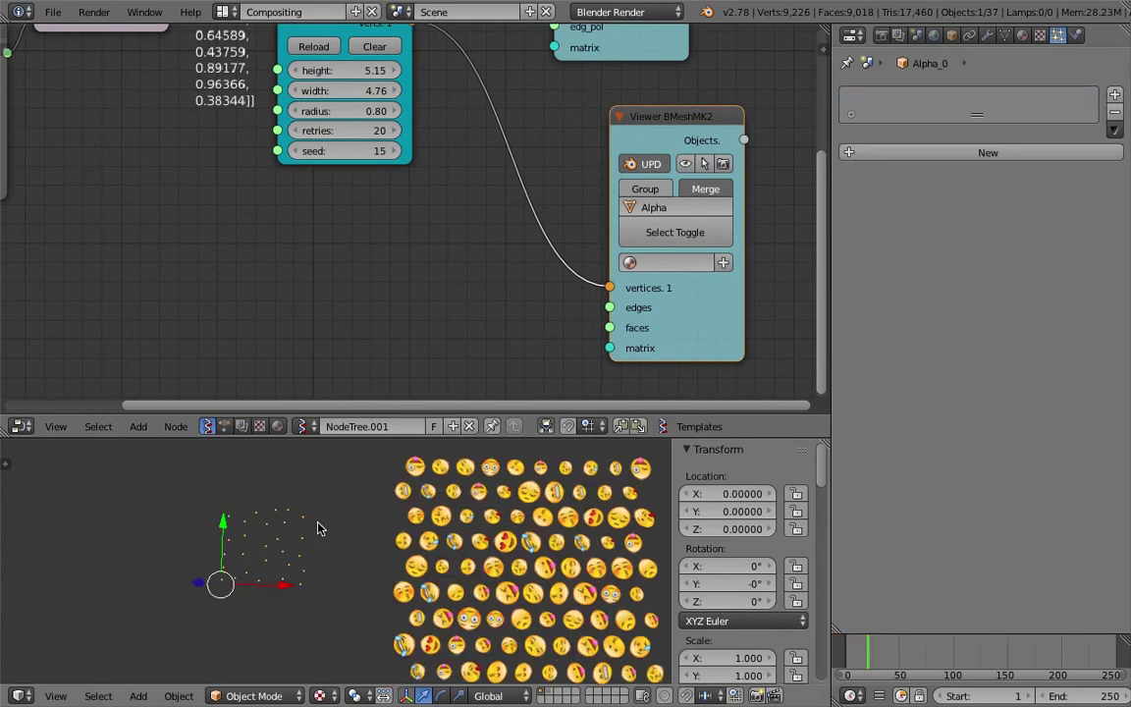
pyautogui.scroll(-2, 287, 533)
pyautogui.click(951, 35)
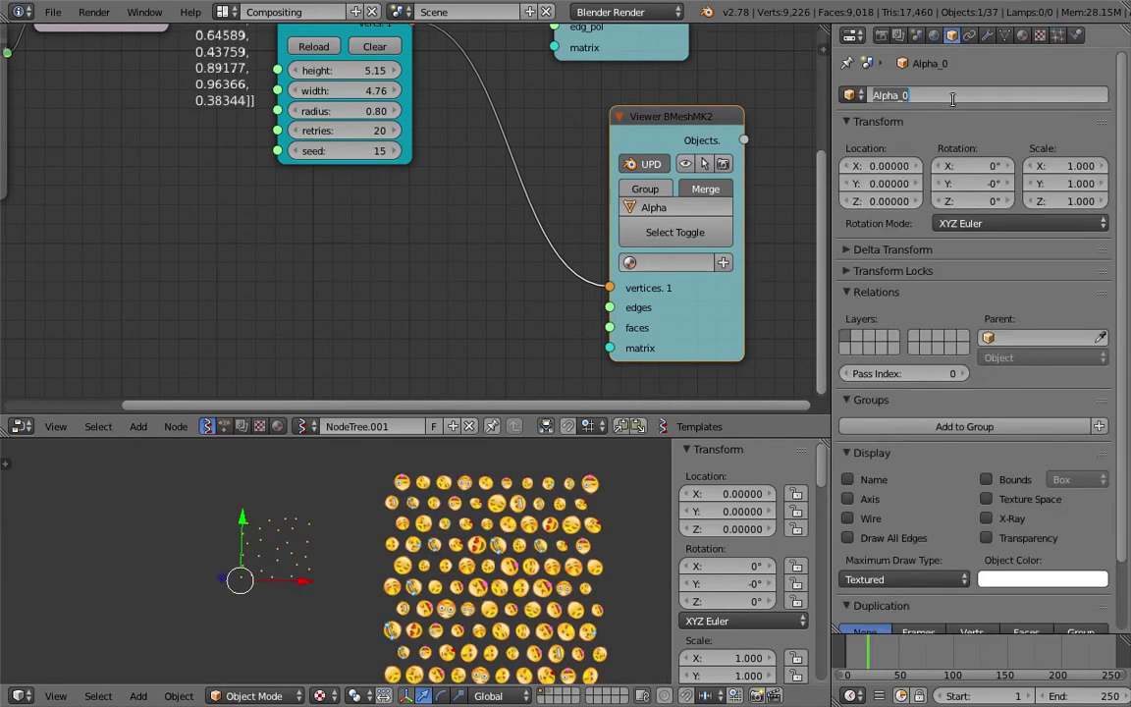
pyautogui.write('EMITTER')
pyautogui.press('Return')
pyautogui.click(950, 100)
pyautogui.write('S')
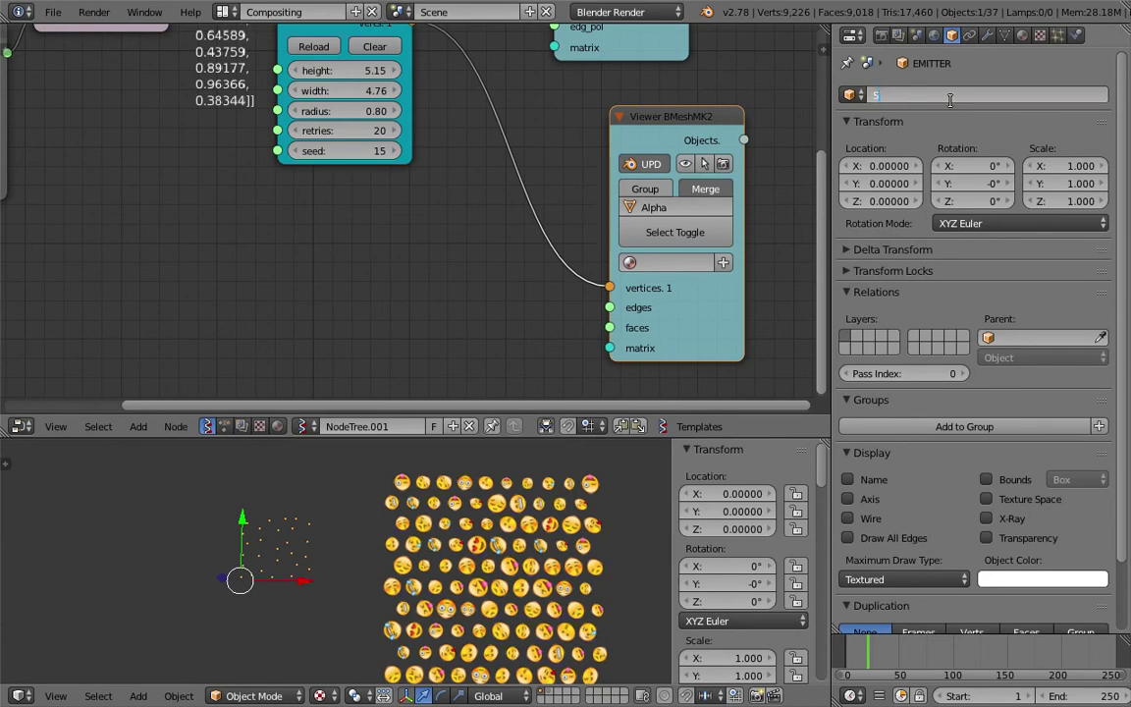
pyautogui.write('V_EMITTER')
pyautogui.press('Return')
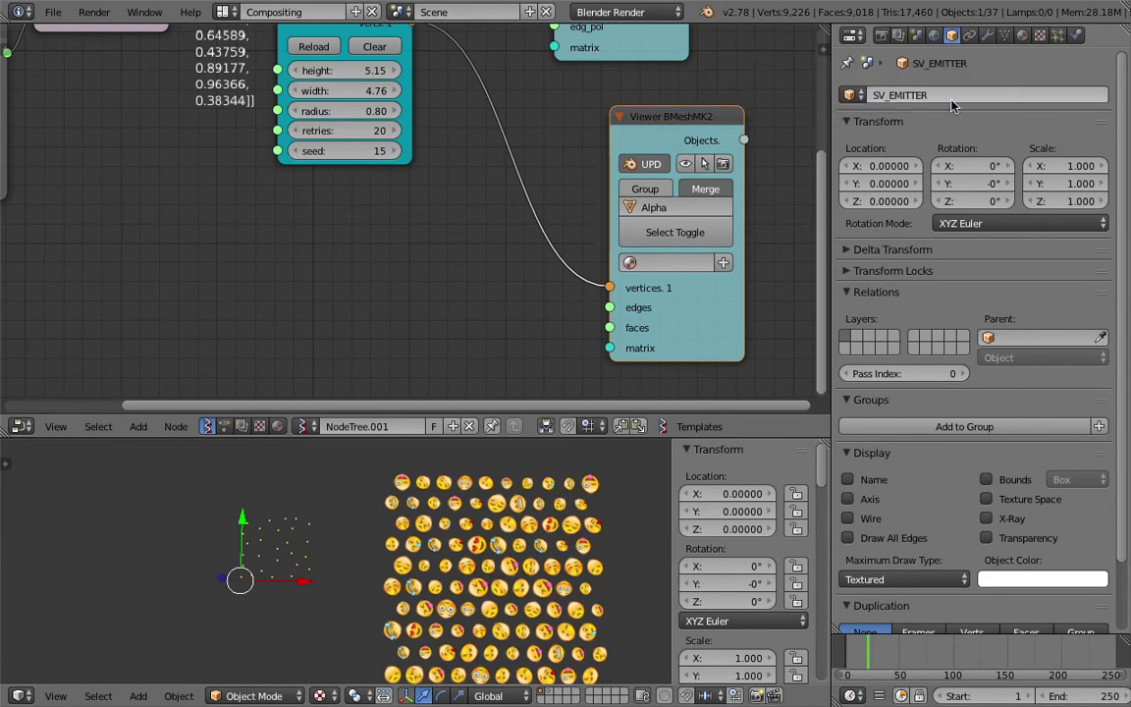
# Step: Add a particle system to SV_EMITTER with End set to 1 and emission from Verts, and save the file
pyautogui.click(1058, 35)
pyautogui.click(926, 134)
pyautogui.click(923, 268)
pyautogui.write('1000')
pyautogui.press('Return')
pyautogui.click(883, 313)
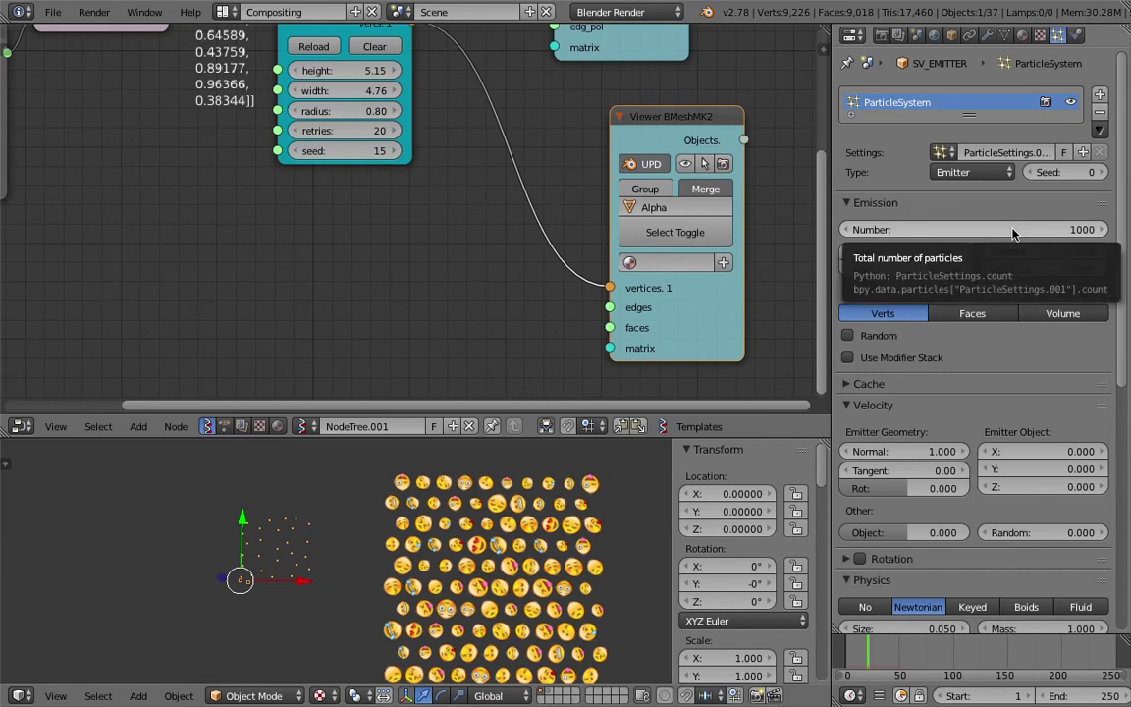
pyautogui.click(55, 14)
pyautogui.click(96, 147)
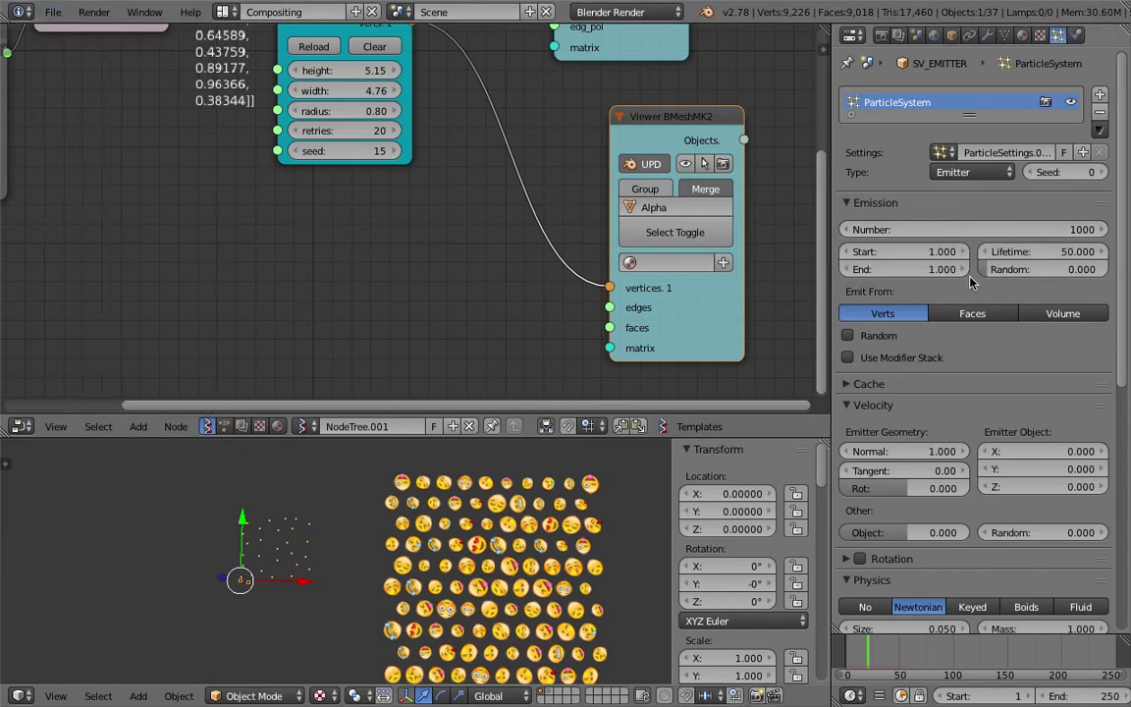
# Step: Reposition the best_candidate_rect node slightly in the node tree and save over the existing file
pyautogui.scroll(-2, 358, 254)
pyautogui.moveTo(537, 301); pyautogui.dragTo(566, 325, button='middle')
pyautogui.moveTo(432, 86); pyautogui.dragTo(456, 114)
pyautogui.hotkey('ctrl', 's')
pyautogui.click(455, 113)
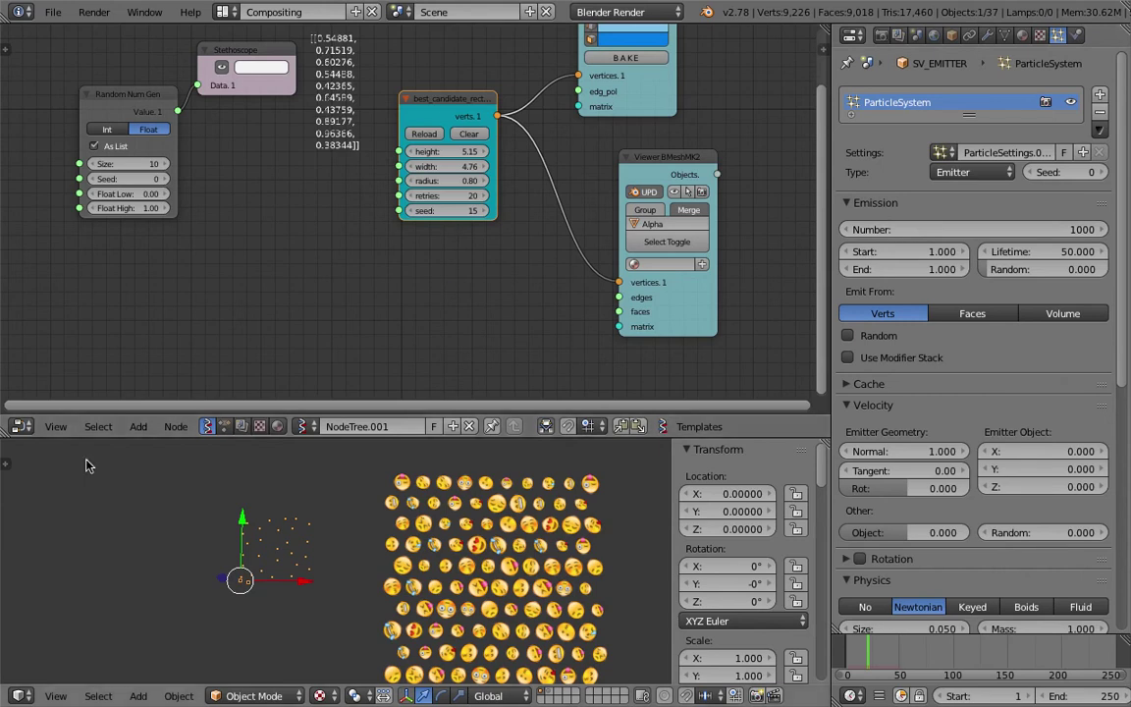
# Step: Enlarge the 3D view area and move the best_candidate_rect node farther from the two viewer nodes
pyautogui.moveTo(556, 382); pyautogui.dragTo(557, 364)
pyautogui.moveTo(537, 124); pyautogui.dragTo(523, 175, button='middle')
pyautogui.moveTo(381, 180); pyautogui.dragTo(436, 183, button='middle')
pyautogui.moveTo(374, 243); pyautogui.dragTo(324, 242, button='middle')
pyautogui.moveTo(437, 126); pyautogui.dragTo(328, 150)
# Step: Add a List Length node beyond the BMesh viewer and connect the random points' verts to its Data input
pyautogui.moveTo(749, 129); pyautogui.dragTo(581, 137, button='middle')
pyautogui.hotkey('ctrl', 'space')
pyautogui.write('get le')
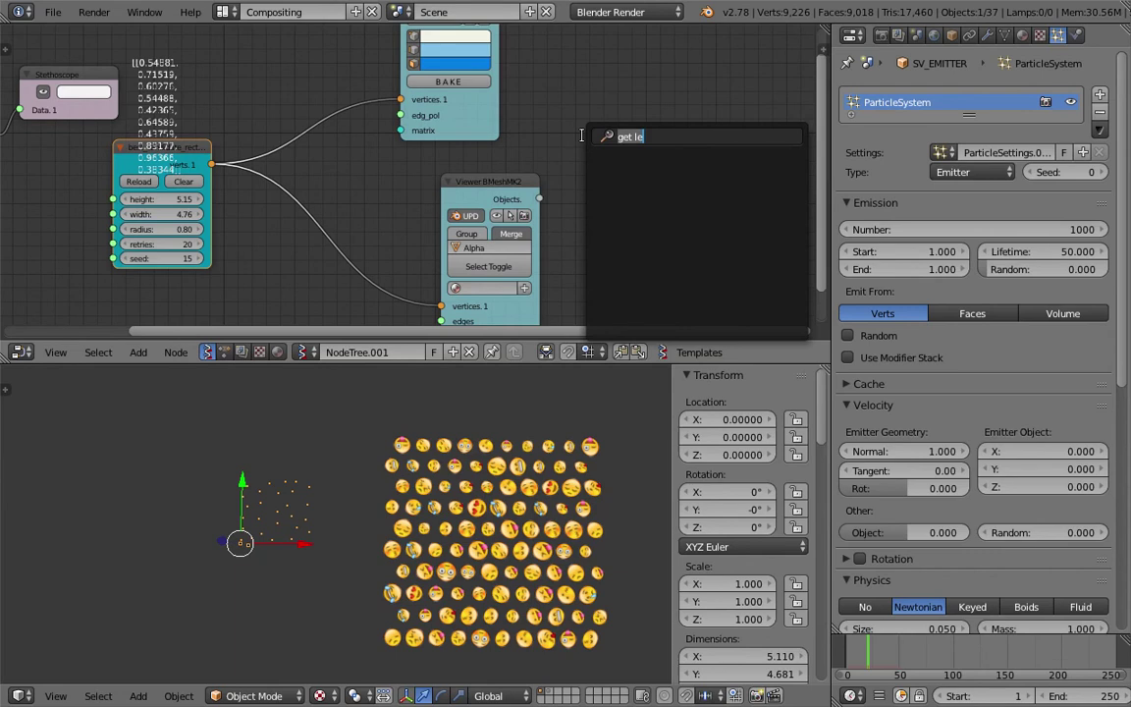
pyautogui.write('leng')
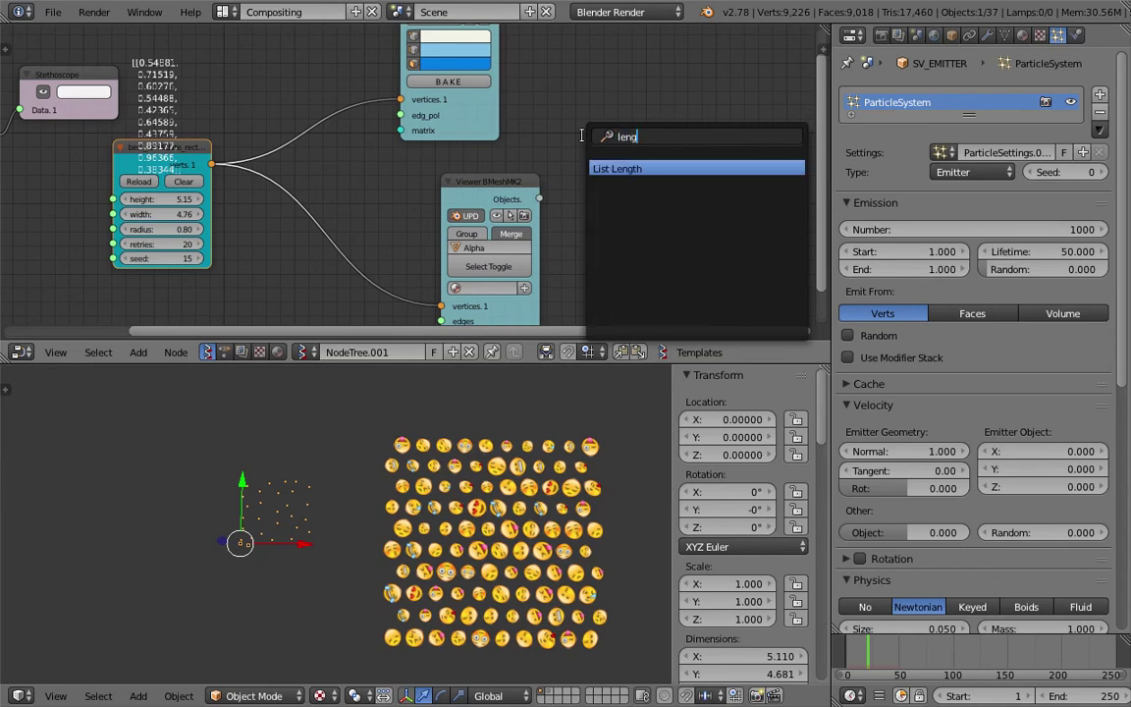
pyautogui.press('Return')
pyautogui.click(583, 140)
pyautogui.moveTo(210, 163); pyautogui.dragTo(583, 194)
# Step: Add a Stethoscope node beside List Length and connect the length output to it
pyautogui.moveTo(585, 96); pyautogui.dragTo(514, 89, button='middle')
pyautogui.hotkey('shift', 'a')
pyautogui.click(622, 98)
pyautogui.write('ste')
pyautogui.press('Return')
pyautogui.click(691, 111)
pyautogui.moveTo(608, 148)
pyautogui.mouseDown()
pyautogui.moveTo(698, 146)
pyautogui.moveTo(629, 146)
pyautogui.mouseUp()
pyautogui.moveTo(631, 151); pyautogui.dragTo(690, 152)
# Step: Save the node setup over the existing blend file
pyautogui.moveTo(659, 102); pyautogui.dragTo(633, 124, button='middle')
pyautogui.scroll(1, 371, 128)
pyautogui.scroll(1, 371, 128)
pyautogui.scroll(-1, 593, 131)
pyautogui.hotkey('ctrl', 's')
pyautogui.click(454, 128)
# Step: Set the random points' radius to 1.07 and height to 7.16, and return the timeline to the first frame
pyautogui.moveTo(455, 129); pyautogui.dragTo(569, 80, button='middle')
pyautogui.moveTo(392, 173); pyautogui.dragTo(575, 249, button='middle')
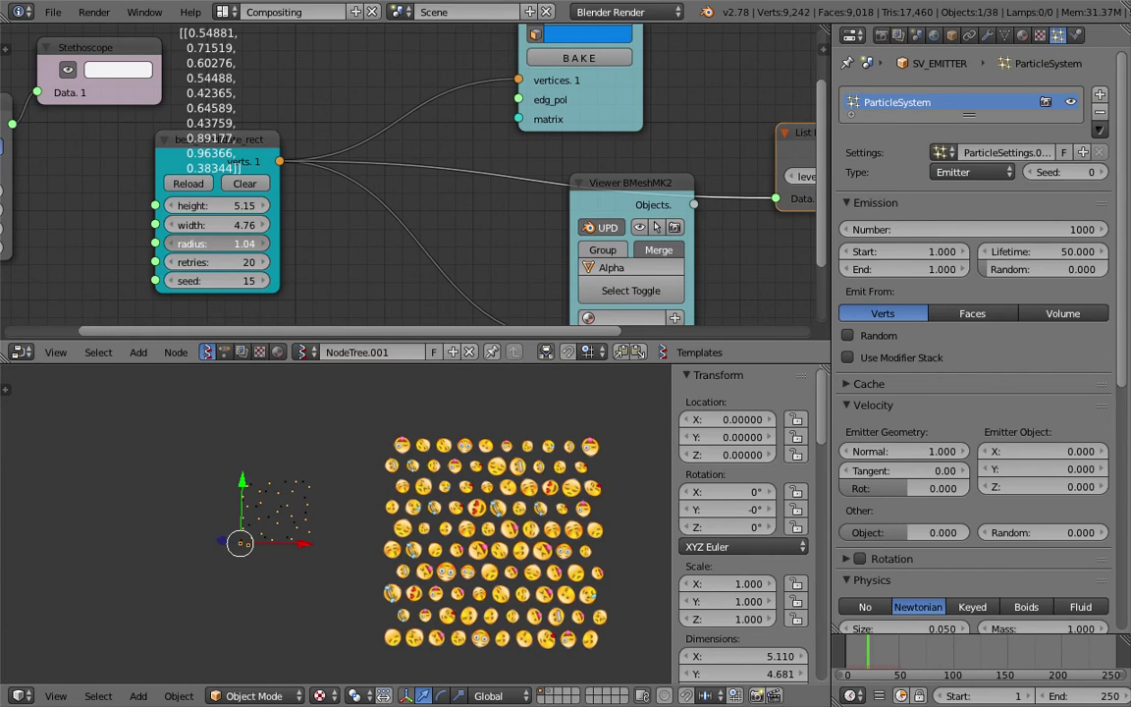
pyautogui.click(263, 243)
pyautogui.click(263, 206)
pyautogui.moveTo(230, 205)
pyautogui.mouseDown()
pyautogui.moveTo(246, 205)
pyautogui.moveTo(218, 206)
pyautogui.mouseUp()
pyautogui.scroll(-4, 1028, 696)
pyautogui.click(1028, 697)
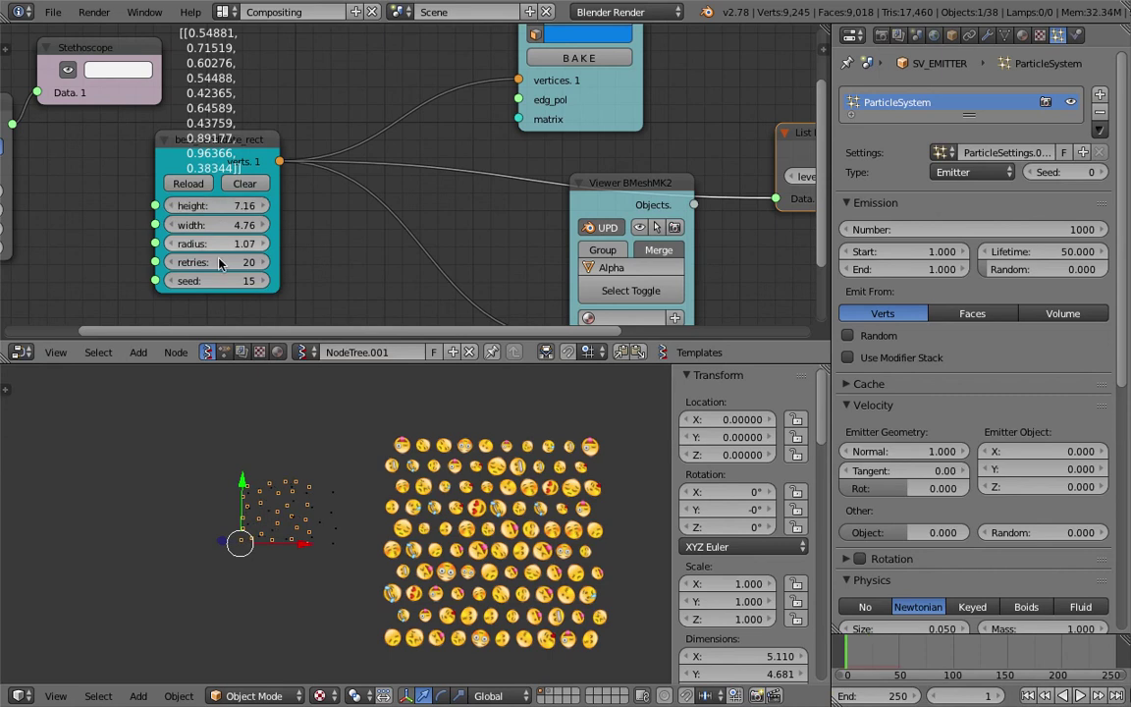
# Step: Set the random points' seed to 19, radius to 1.16, width to 13.52 and height to 19.79
pyautogui.moveTo(222, 279); pyautogui.dragTo(222, 226)
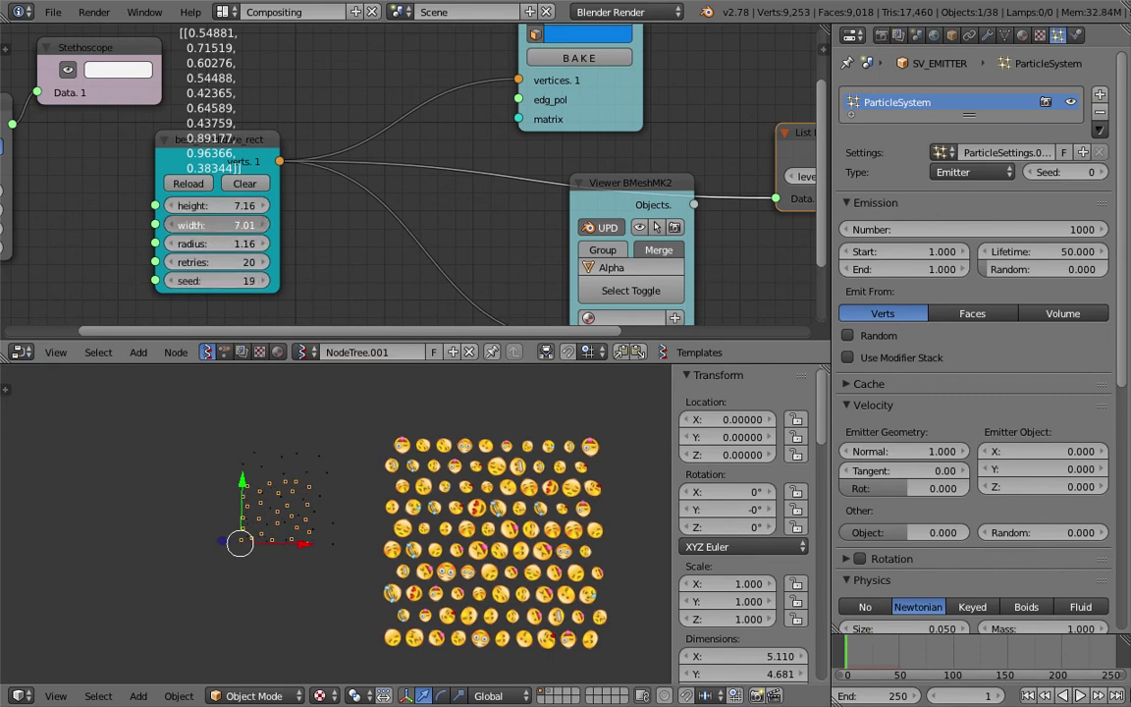
pyautogui.moveTo(205, 231); pyautogui.dragTo(347, 208)
pyautogui.scroll(-3, 298, 426)
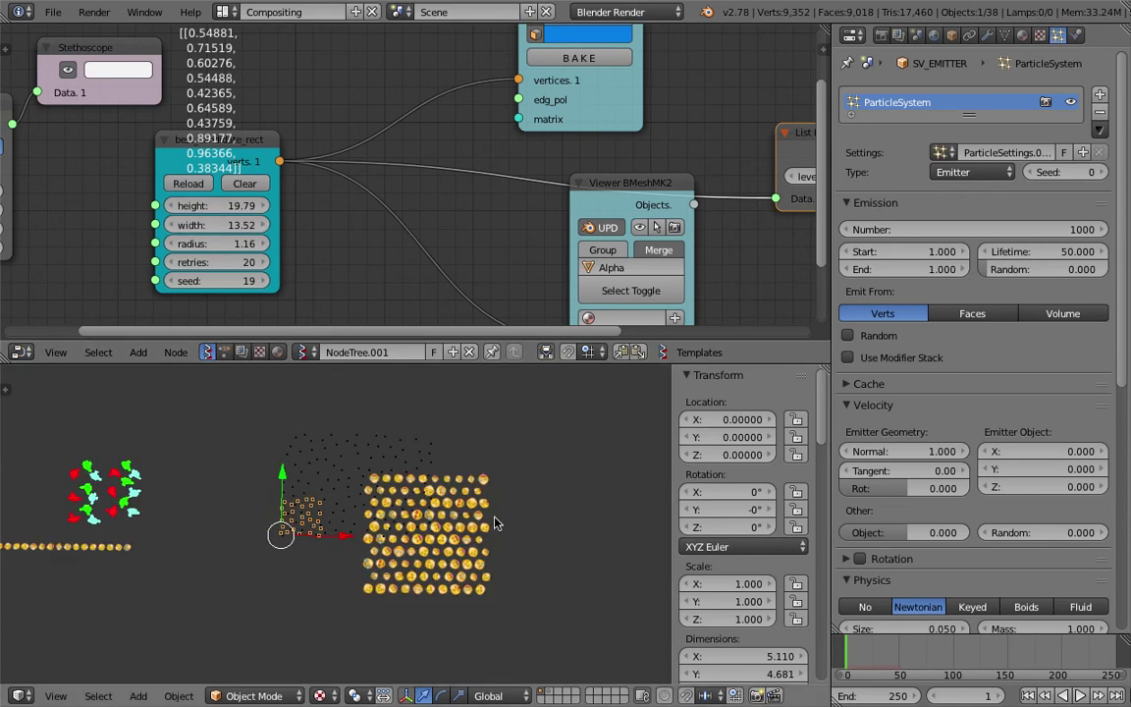
# Step: Move the emoji grid plane away from the enlarged random points area and save the file
pyautogui.rightClick(478, 523)
pyautogui.press('g')
pyautogui.click(617, 501)
pyautogui.scroll(2, 471, 493)
pyautogui.hotkey('ctrl', 's')
pyautogui.click(375, 481)
# Step: Compare the particle settings of the SV_EMITTER object and the regenerated Alpha_0 point object
pyautogui.rightClick(379, 466)
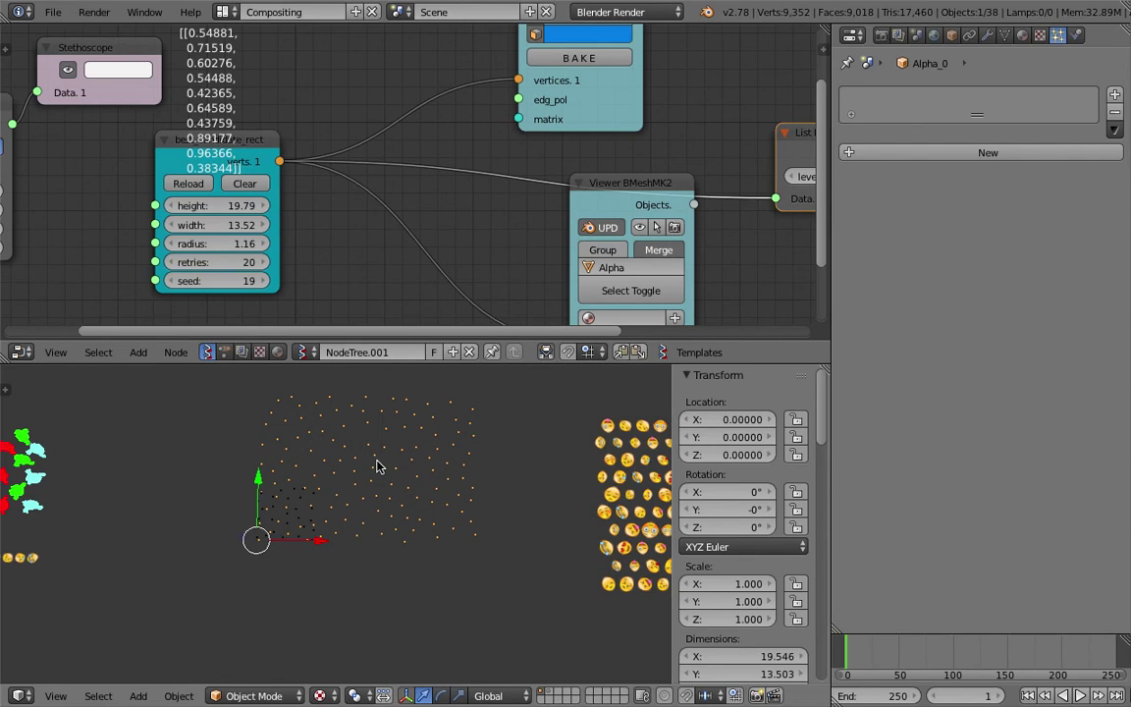
pyautogui.keyDown('shift'); pyautogui.moveTo(379, 467); pyautogui.dragTo(343, 478, button='middle'); pyautogui.keyUp('shift')
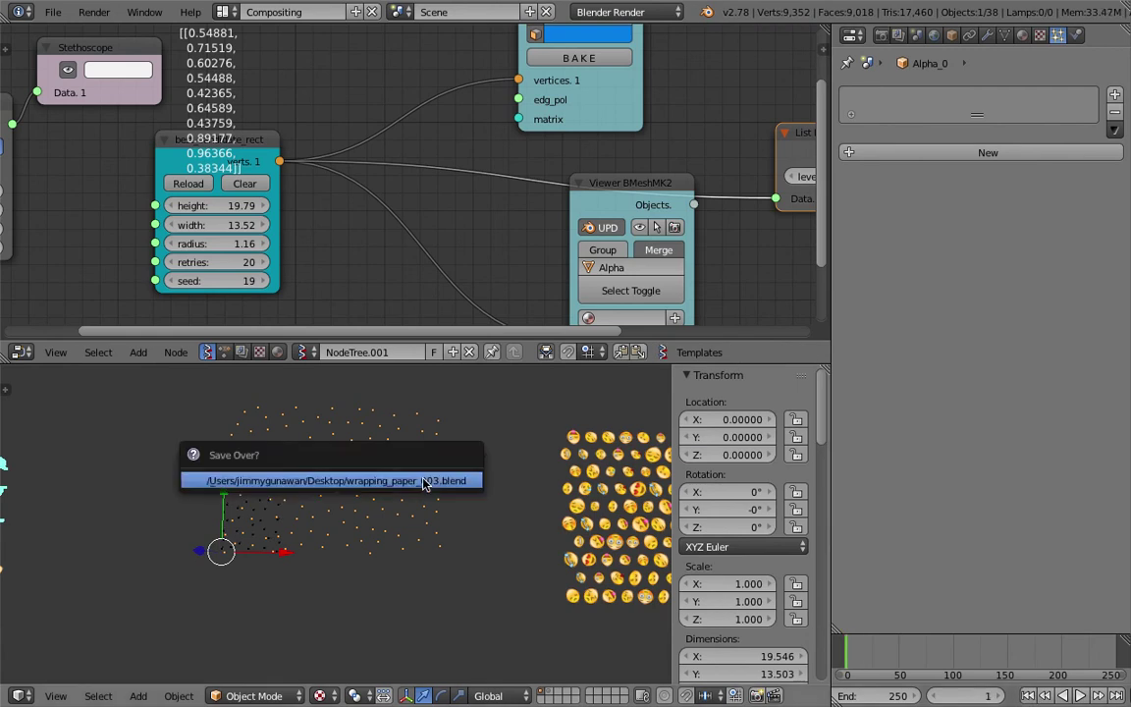
pyautogui.rightClick(268, 513)
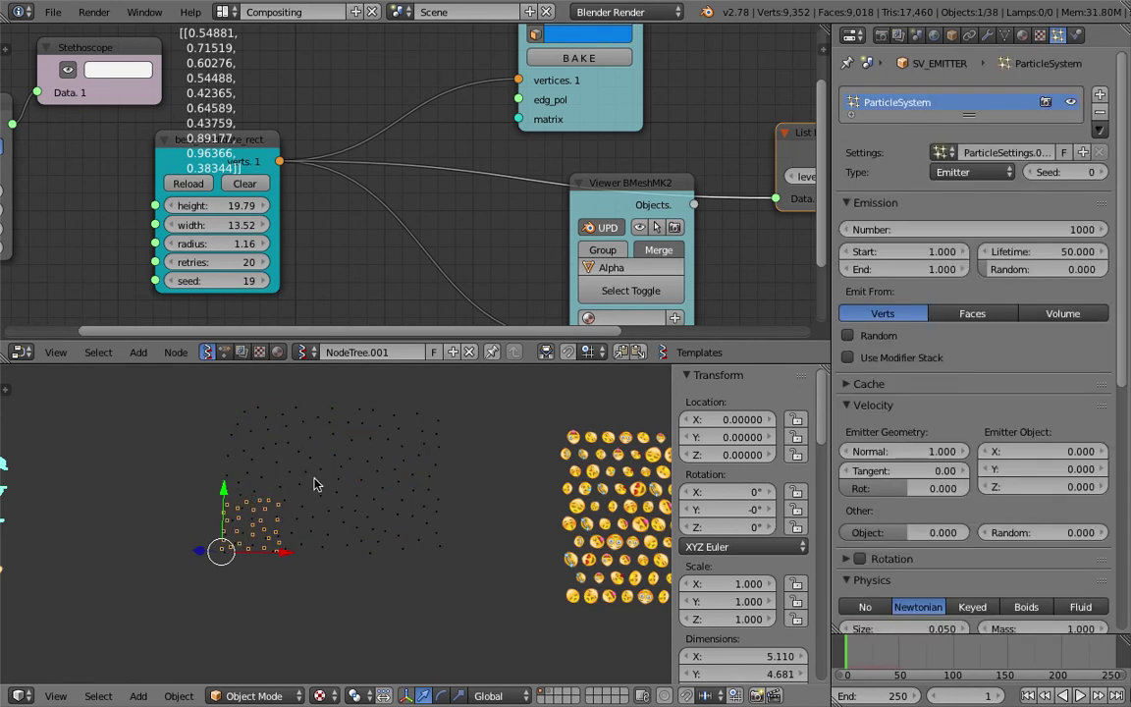
pyautogui.rightClick(397, 469)
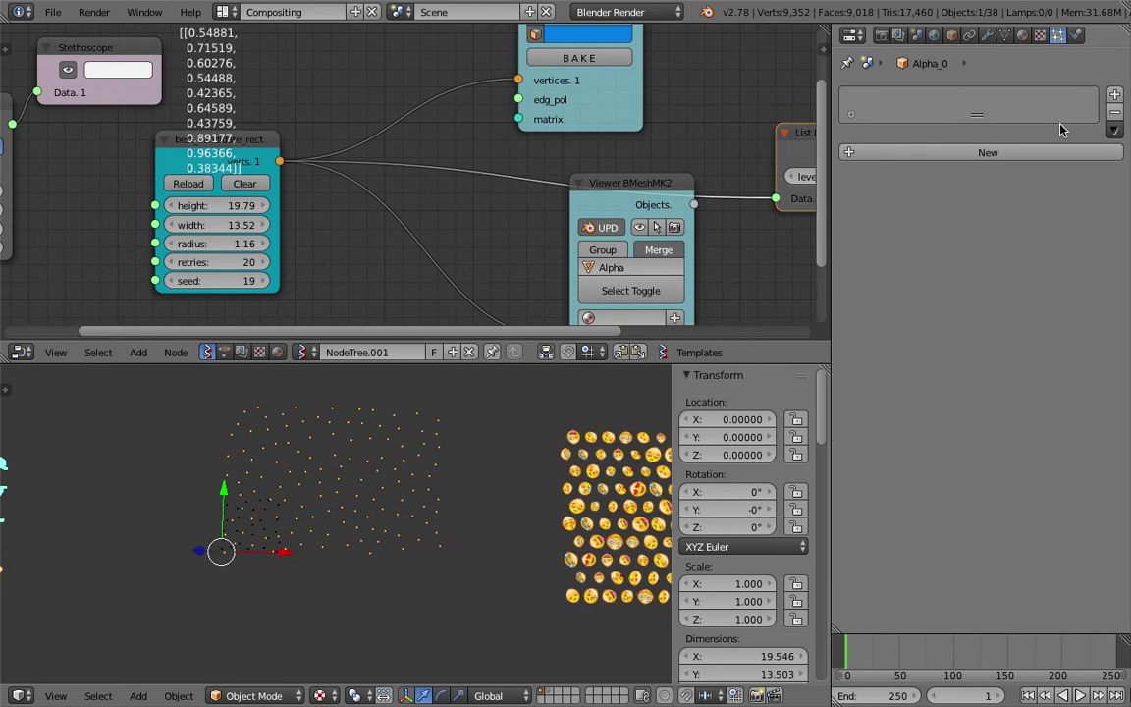
pyautogui.rightClick(275, 526)
pyautogui.rightClick(360, 462)
# Step: Set the Viewer BMeshMK2 node's object base name to SV_EMITTER
pyautogui.moveTo(765, 91); pyautogui.dragTo(576, 73, button='middle')
pyautogui.scroll(1, 576, 76)
pyautogui.click(575, 209)
pyautogui.write('SV')
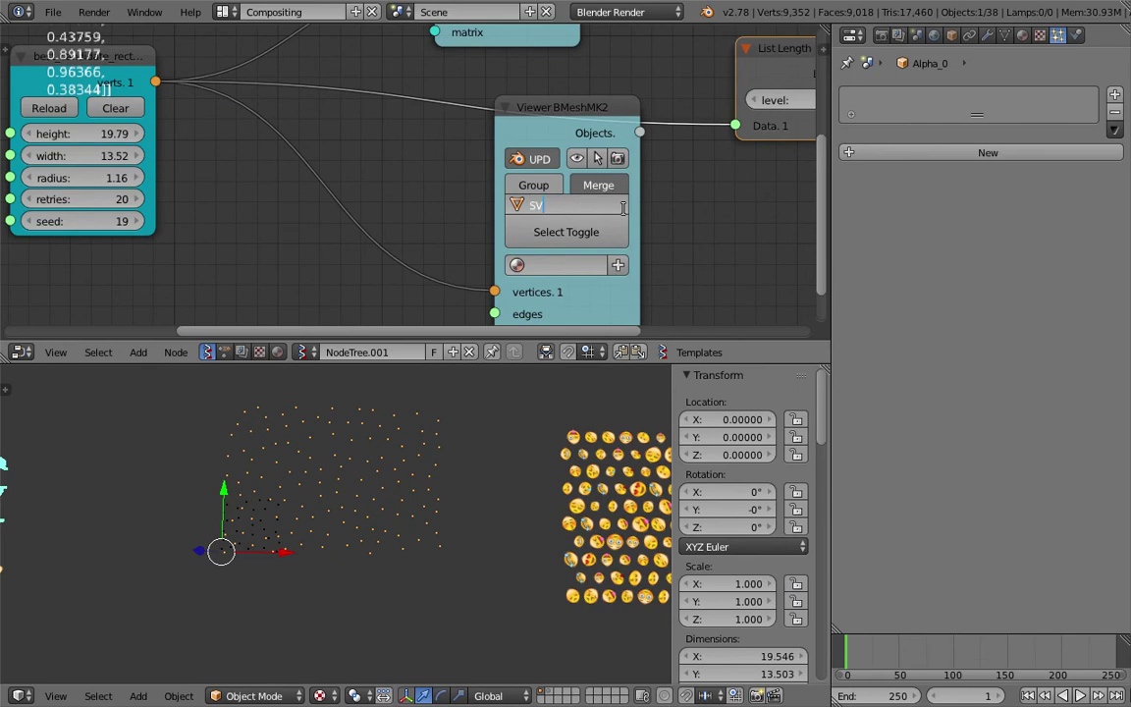
pyautogui.write('_EMITTER')
pyautogui.press('Return')
# Step: Set the random points' height to 23.69 and briefly play the animation
pyautogui.moveTo(98, 134)
pyautogui.mouseDown()
pyautogui.moveTo(118, 134)
pyautogui.moveTo(100, 139)
pyautogui.mouseUp()
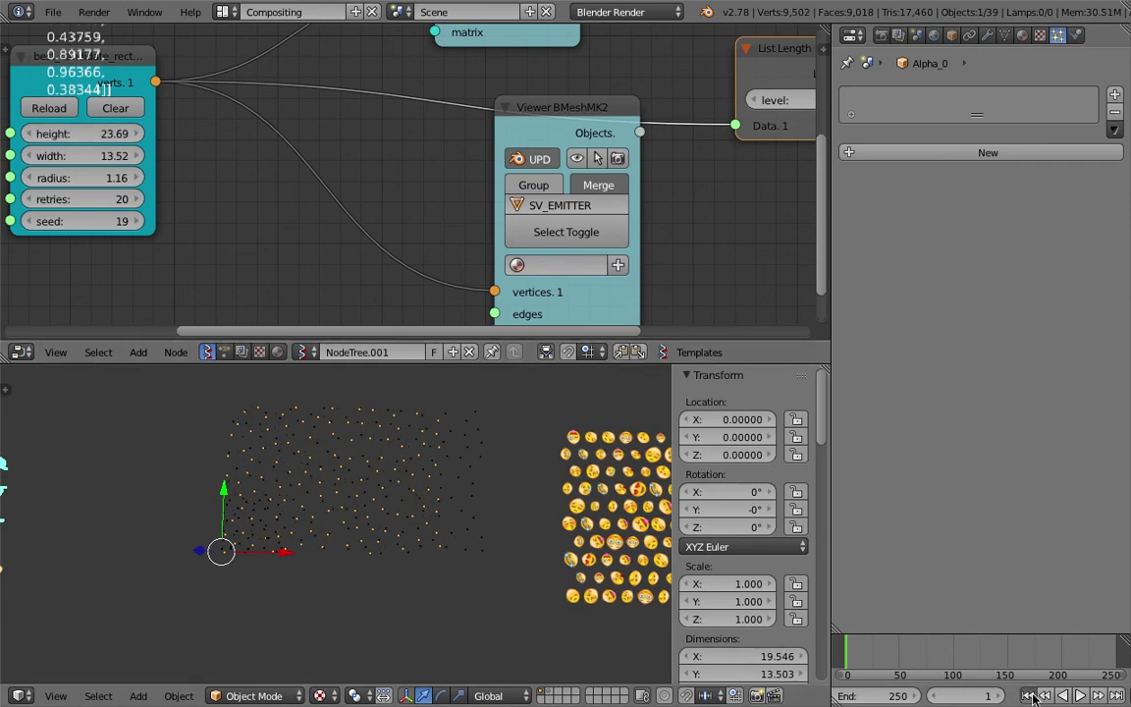
pyautogui.click(1076, 694)
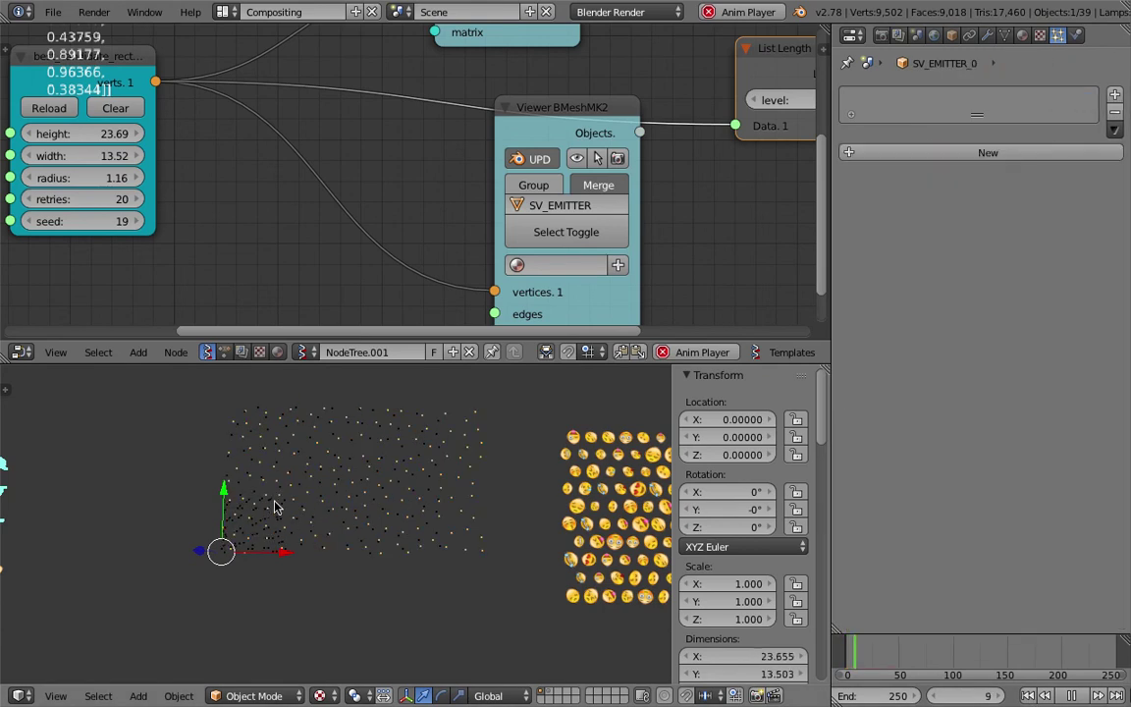
pyautogui.click(1069, 695)
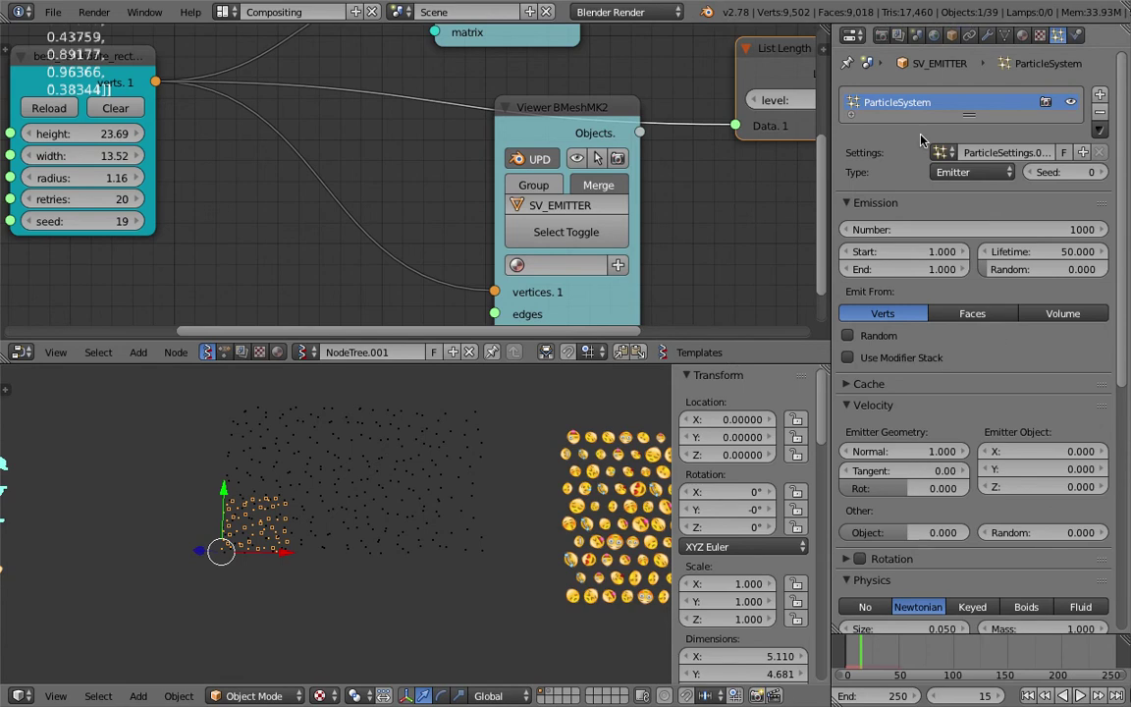
# Step: Select the overlapping point objects in turn to check their names and particle systems
pyautogui.rightClick(330, 491)
pyautogui.rightClick(455, 482)
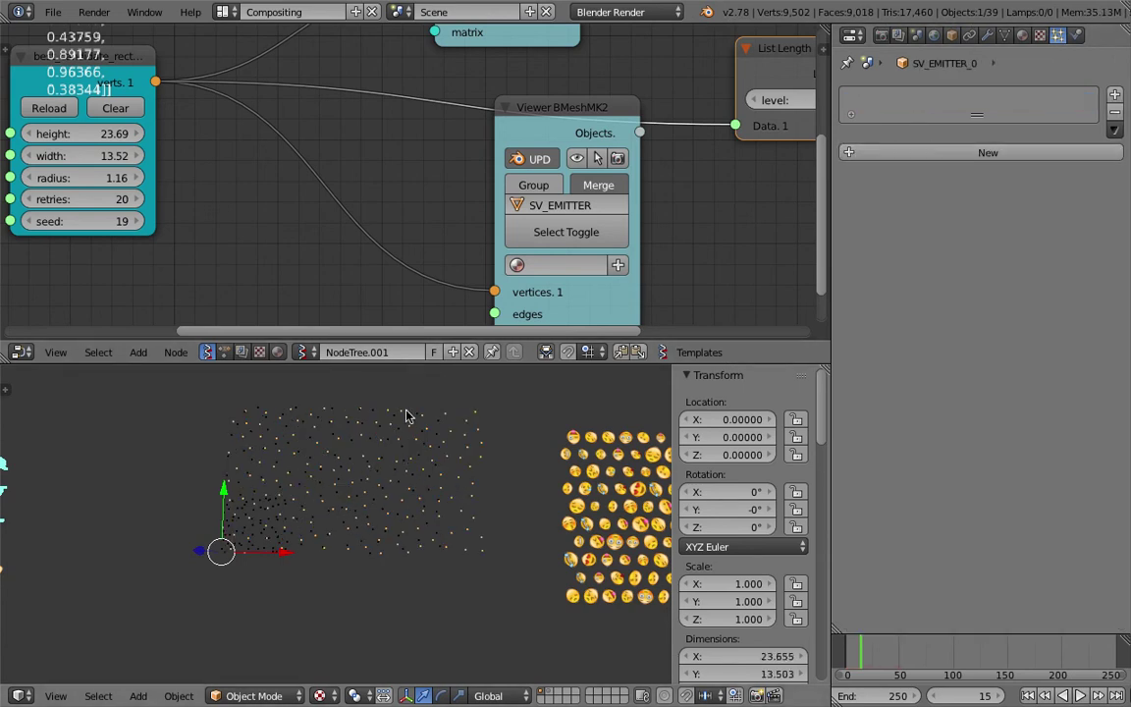
pyautogui.rightClick(418, 441)
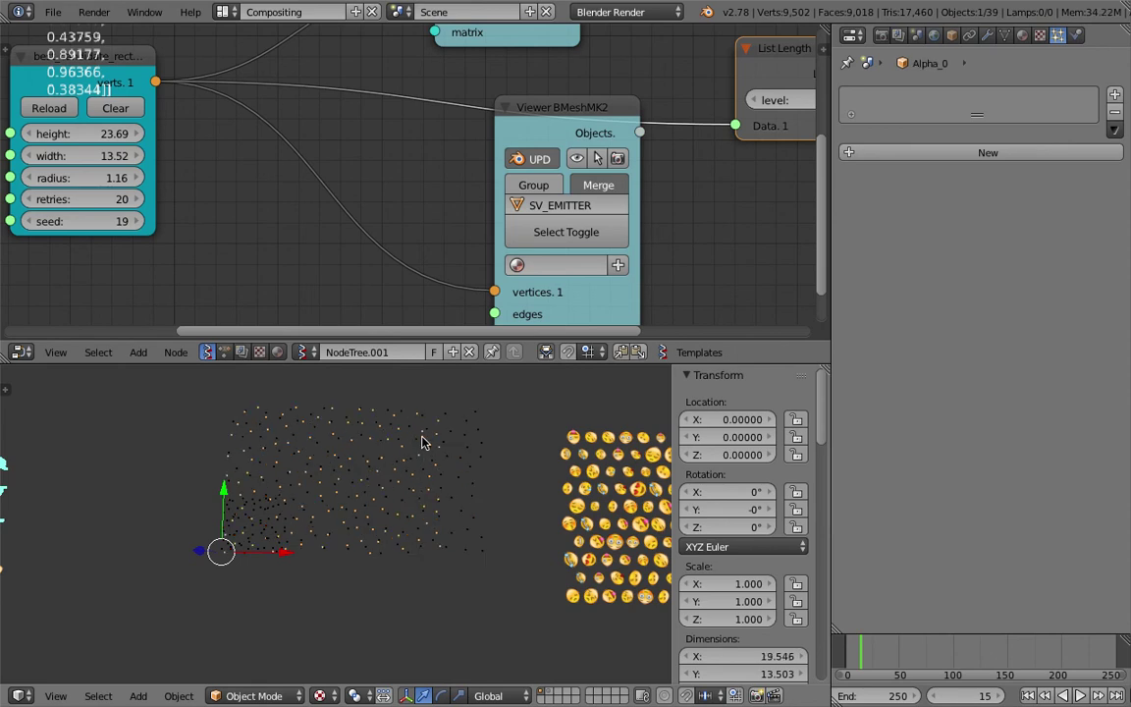
# Step: Delete the old SV_EMITTER and Alpha_0 point objects overlapping the Sverchok points, then select SV_EMITTER_0
pyautogui.rightClick(281, 522)
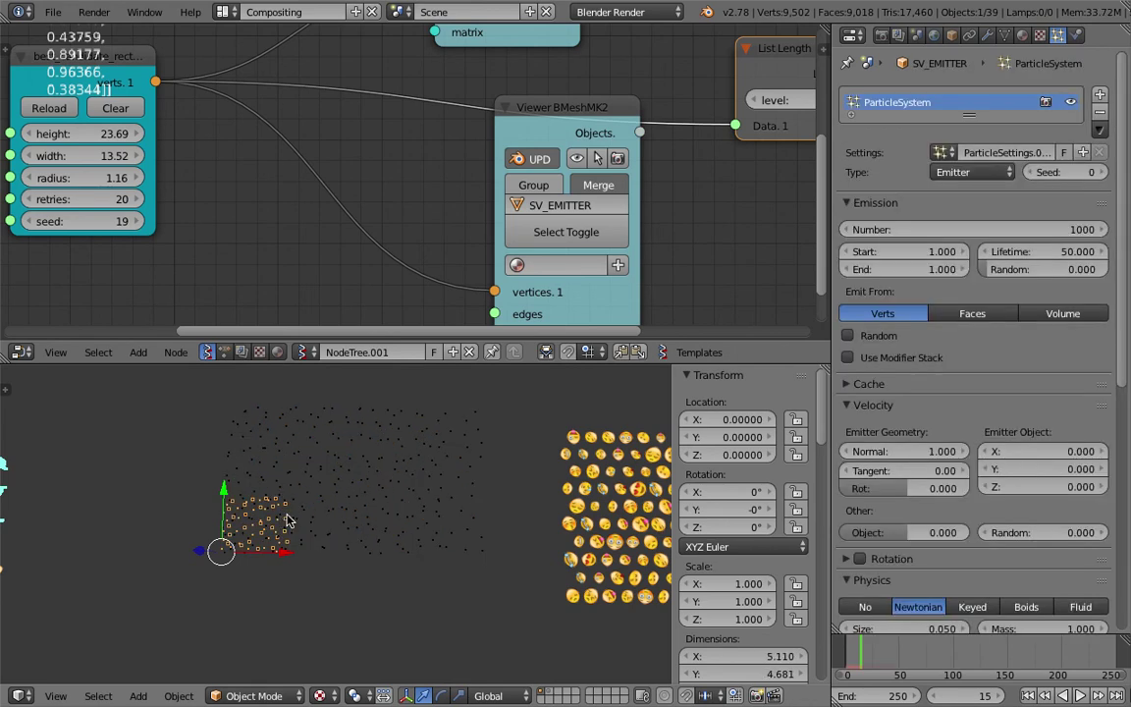
pyautogui.press('x')
pyautogui.click(252, 523)
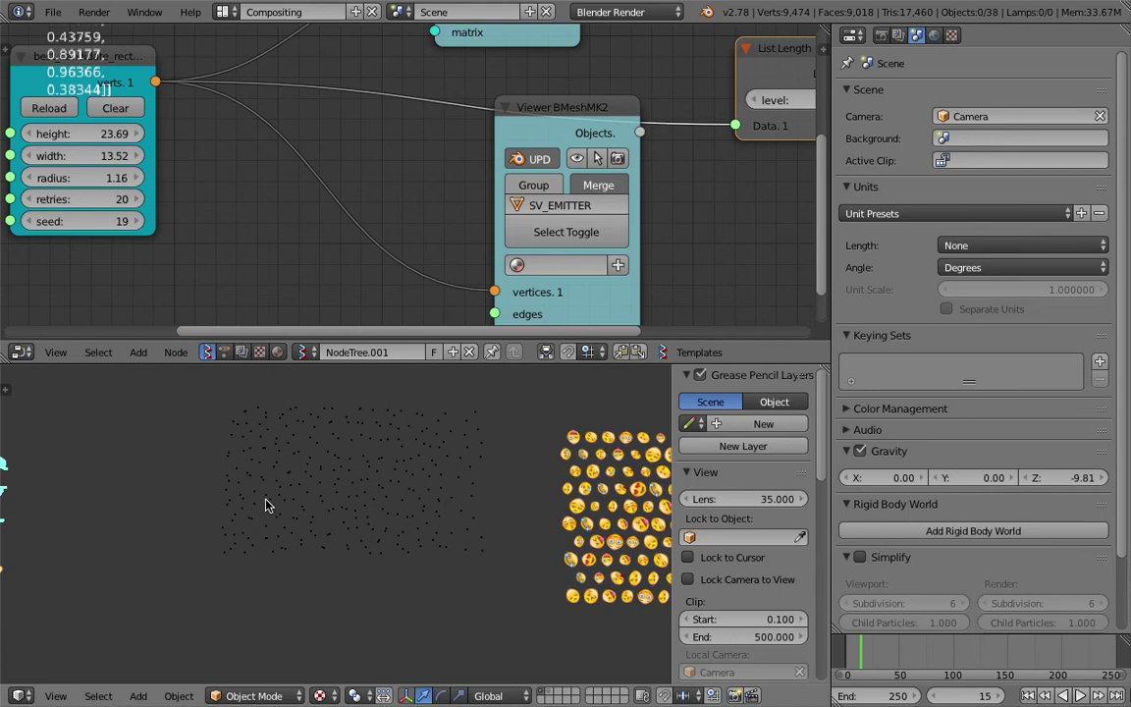
pyautogui.rightClick(266, 504)
pyautogui.press('x')
pyautogui.click(301, 500)
pyautogui.rightClick(325, 483)
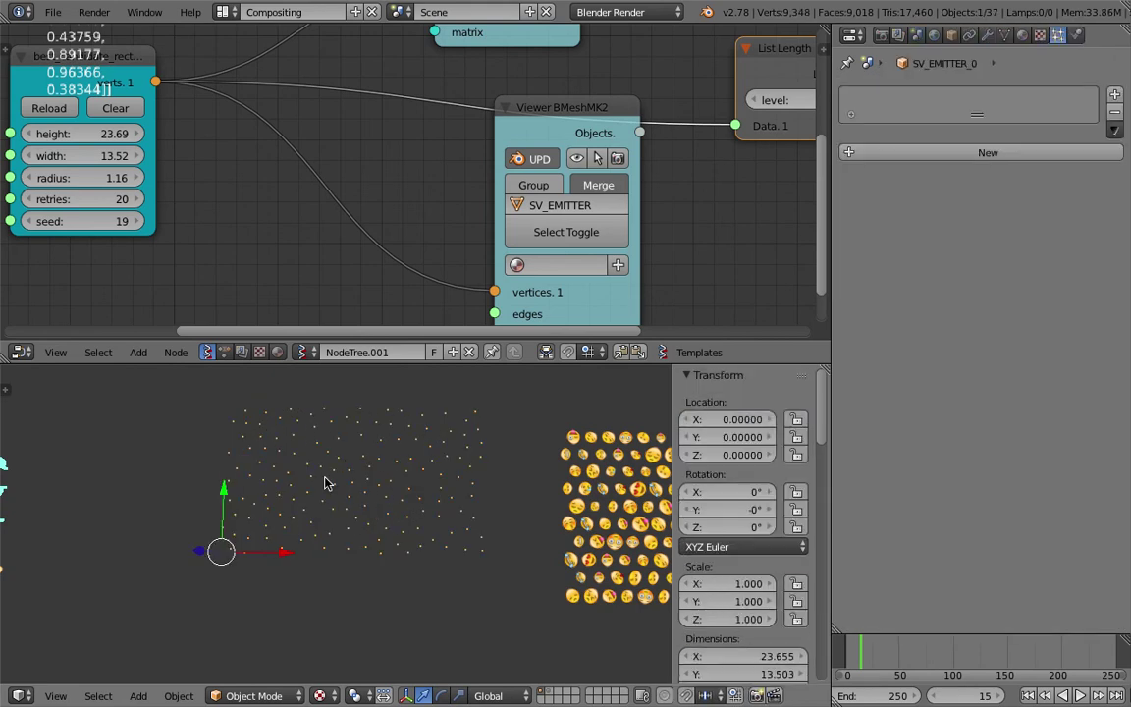
pyautogui.press('x')
pyautogui.click(327, 483)
# Step: Add a particle system to SV_EMITTER_0 using ParticleSettings.002 and briefly play the animation from the first frame
pyautogui.click(1028, 695)
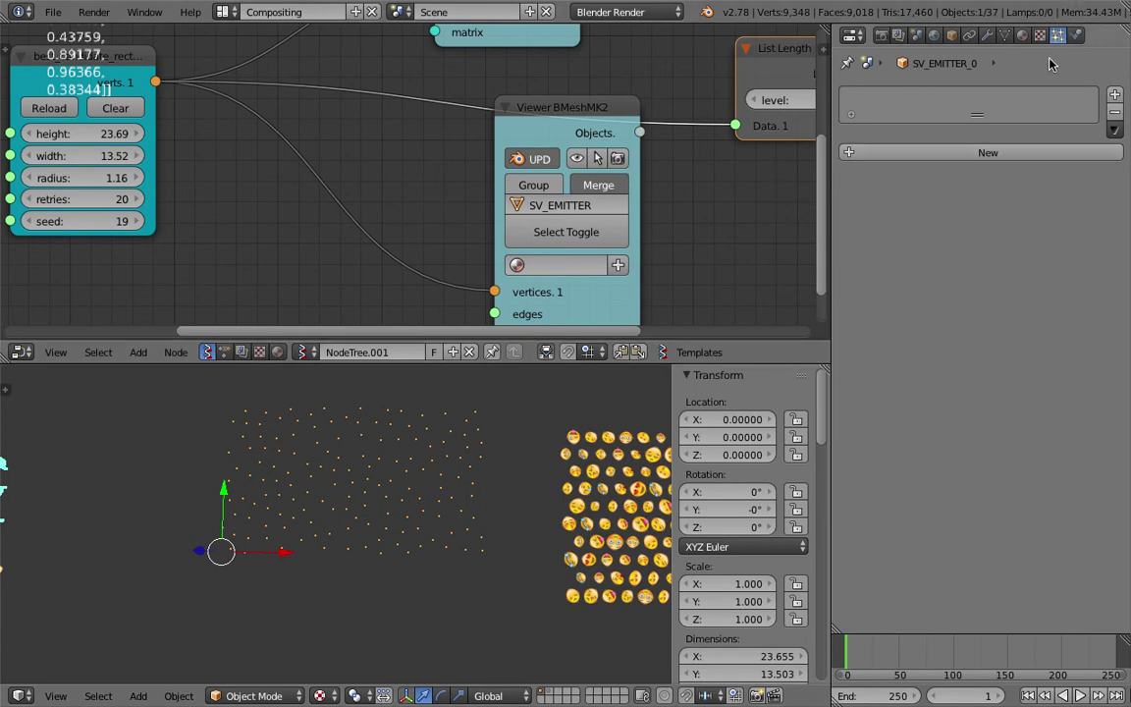
pyautogui.click(957, 153)
pyautogui.click(941, 153)
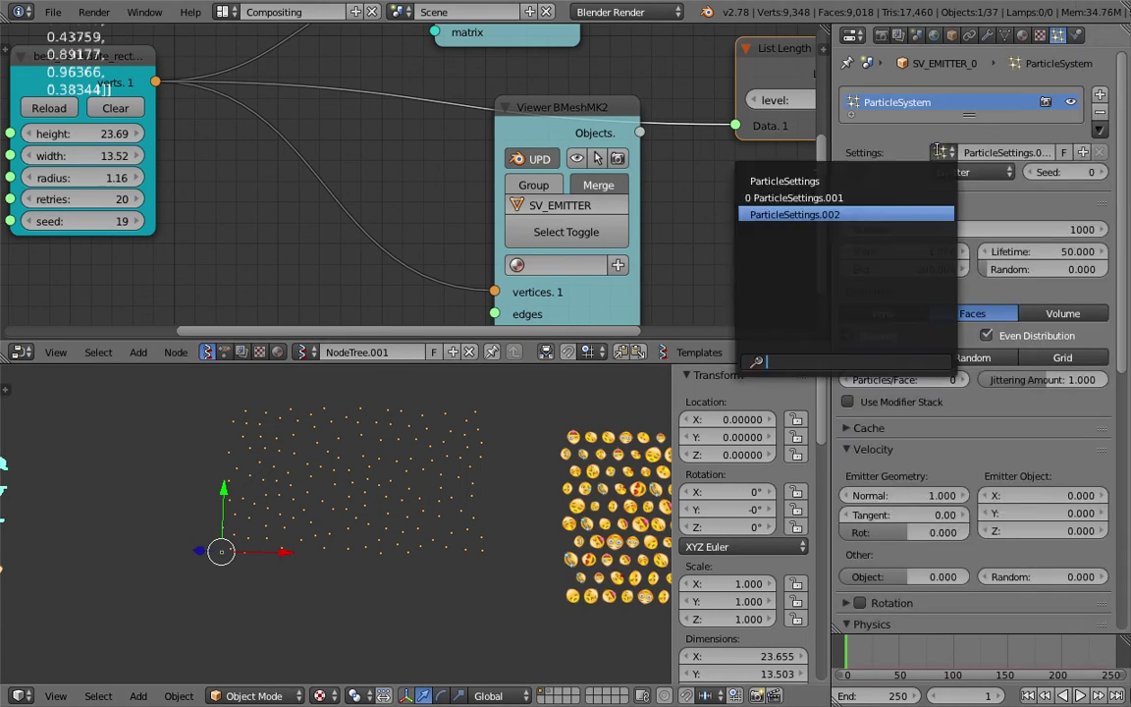
pyautogui.click(910, 210)
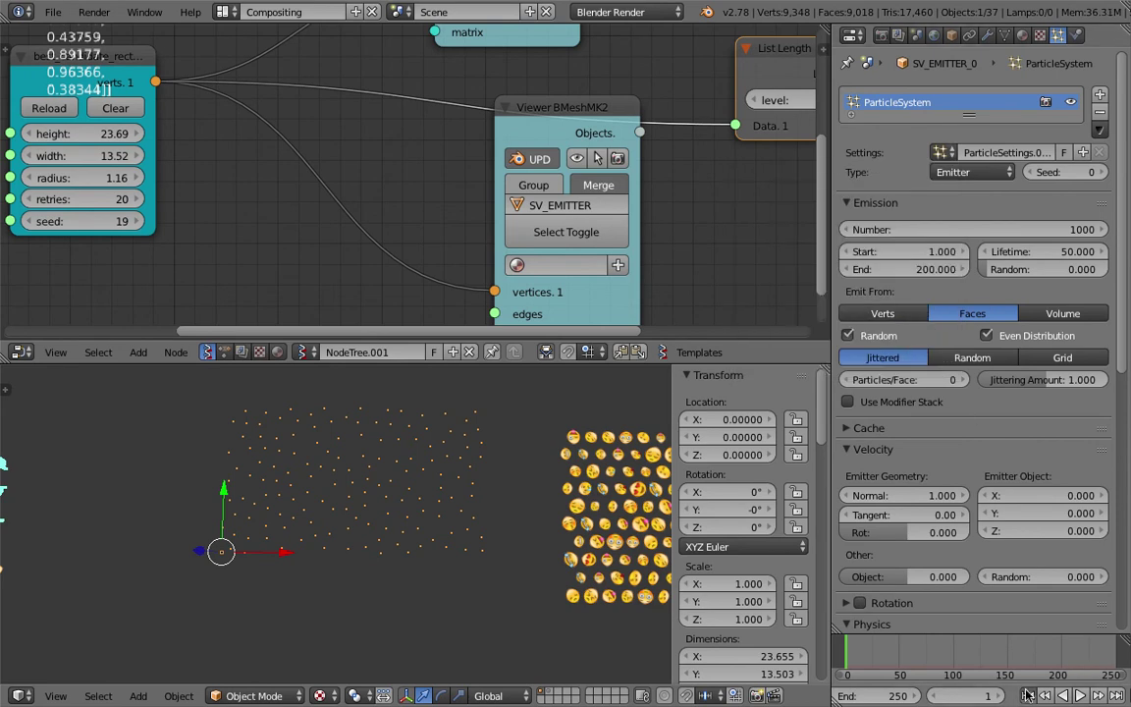
pyautogui.click(1080, 694)
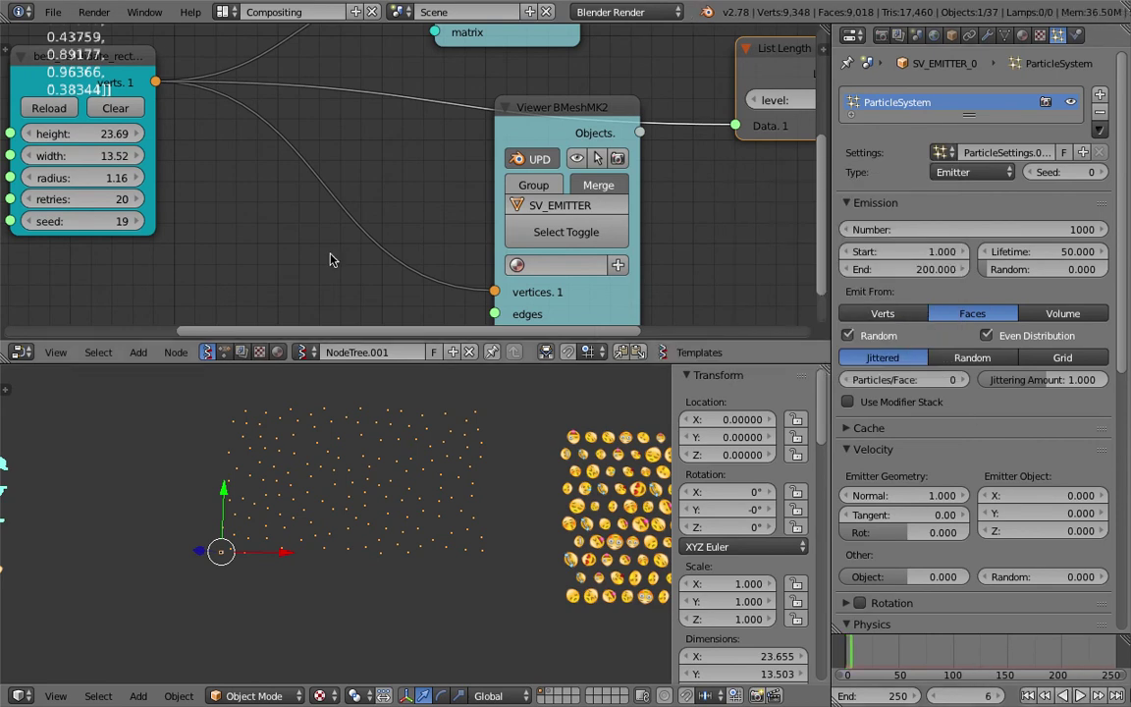
pyautogui.hotkey('alt', 'a')
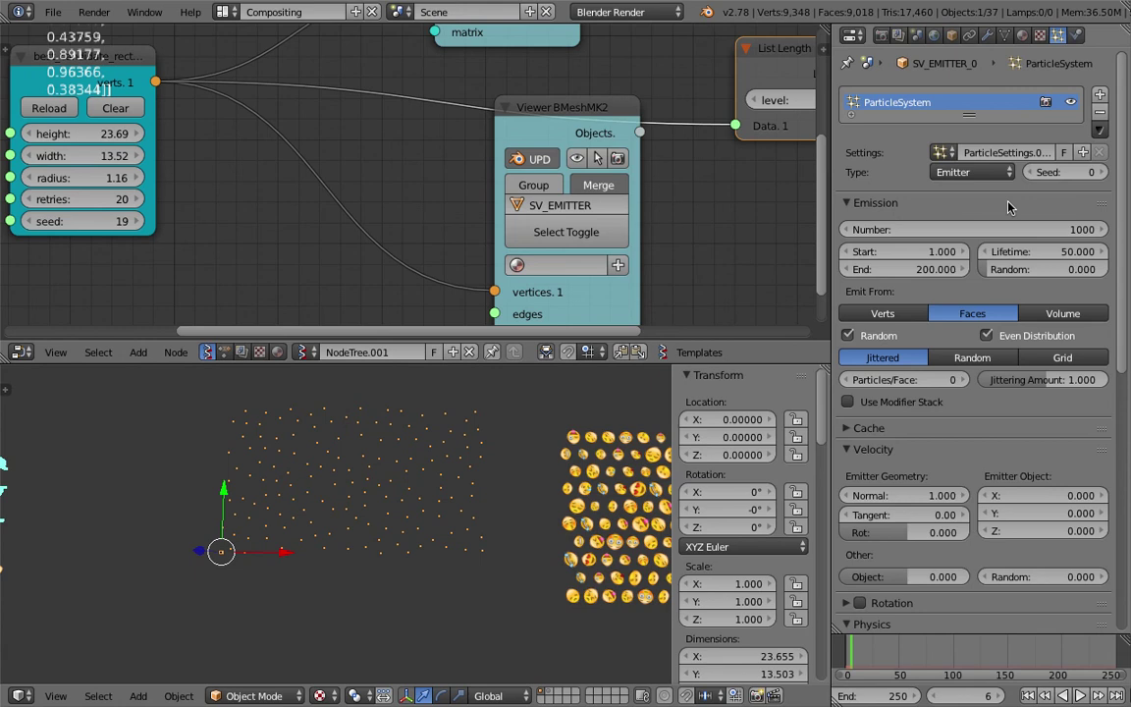
# Step: Set the particle emission to 150 particles from vertices, ending at frame 1, with Random turned off
pyautogui.moveTo(936, 252); pyautogui.dragTo(936, 267)
pyautogui.press('Return')
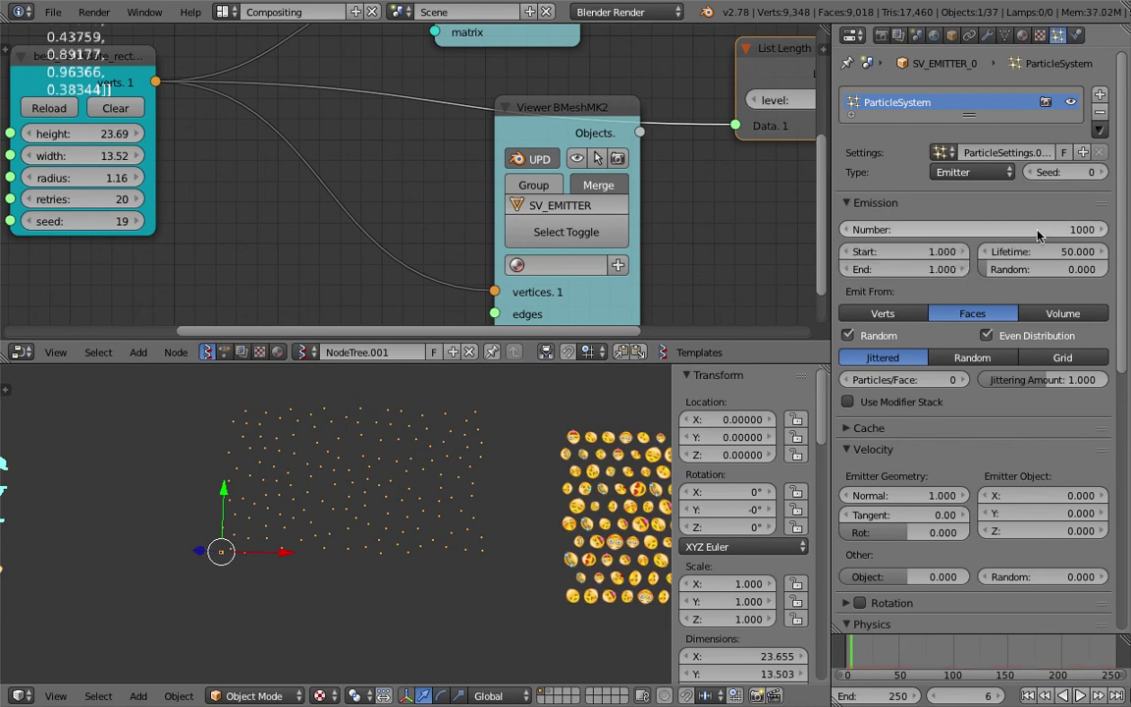
pyautogui.moveTo(819, 182); pyautogui.dragTo(344, 268, button='middle')
pyautogui.click(957, 232)
pyautogui.write('150')
pyautogui.press('Return')
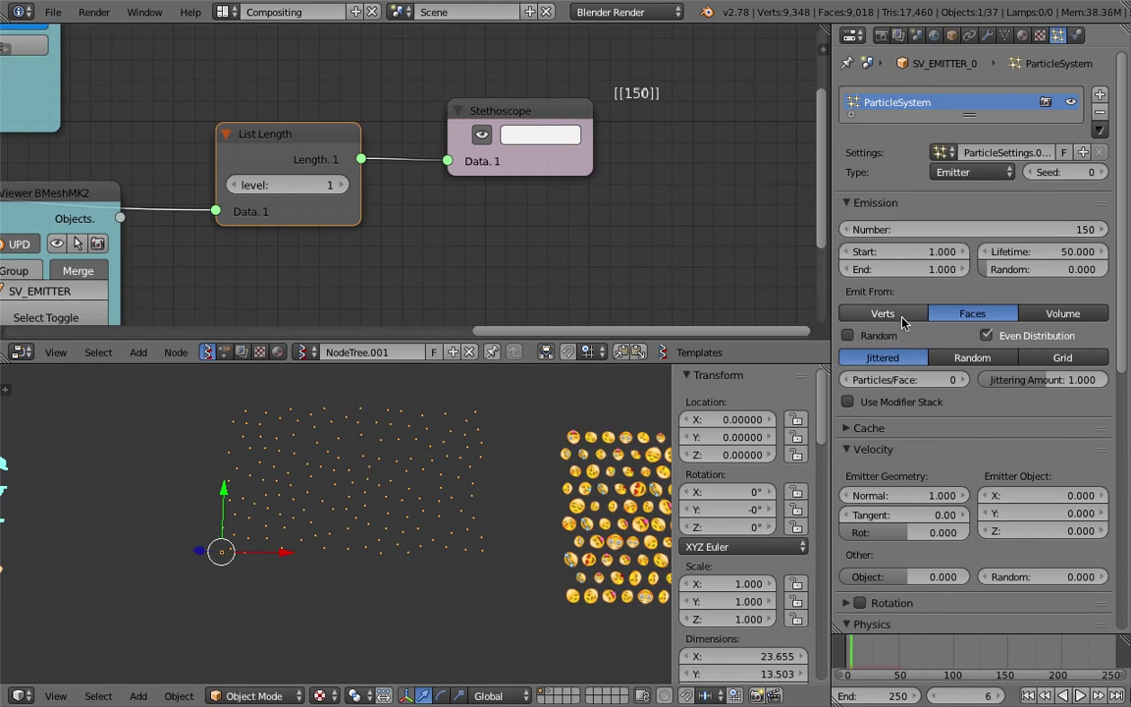
pyautogui.click(883, 313)
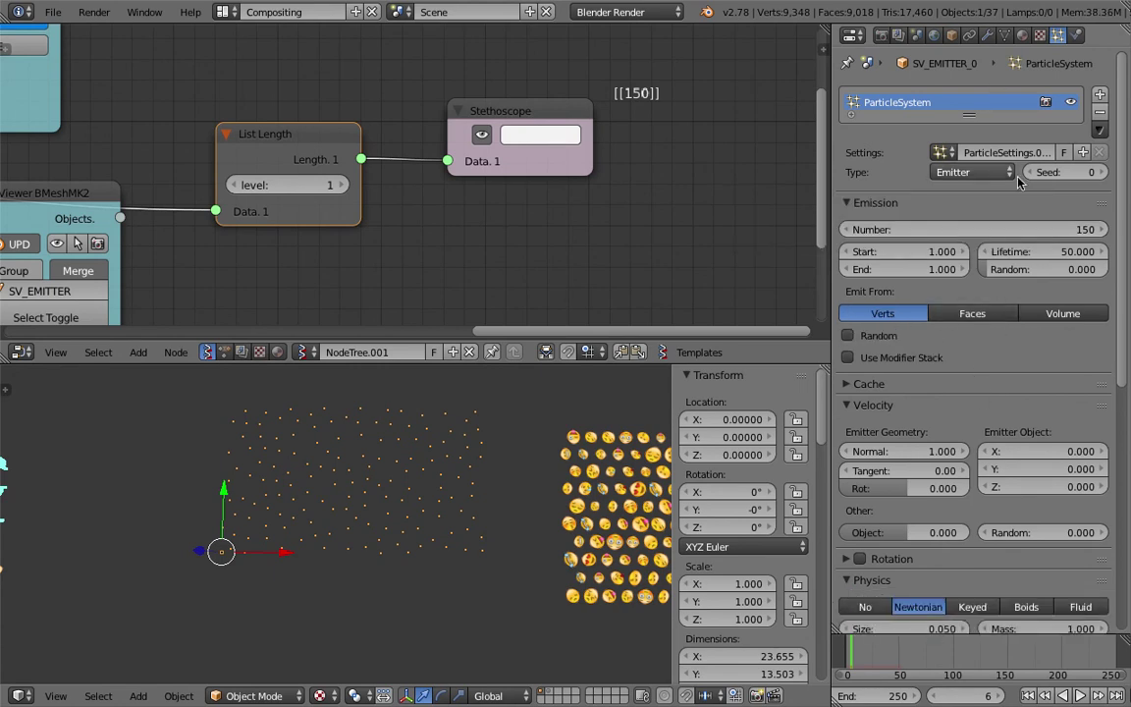
# Step: Rename the emitter's particle settings as SvParticleSystem
pyautogui.doubleClick(989, 154)
pyautogui.write('S')
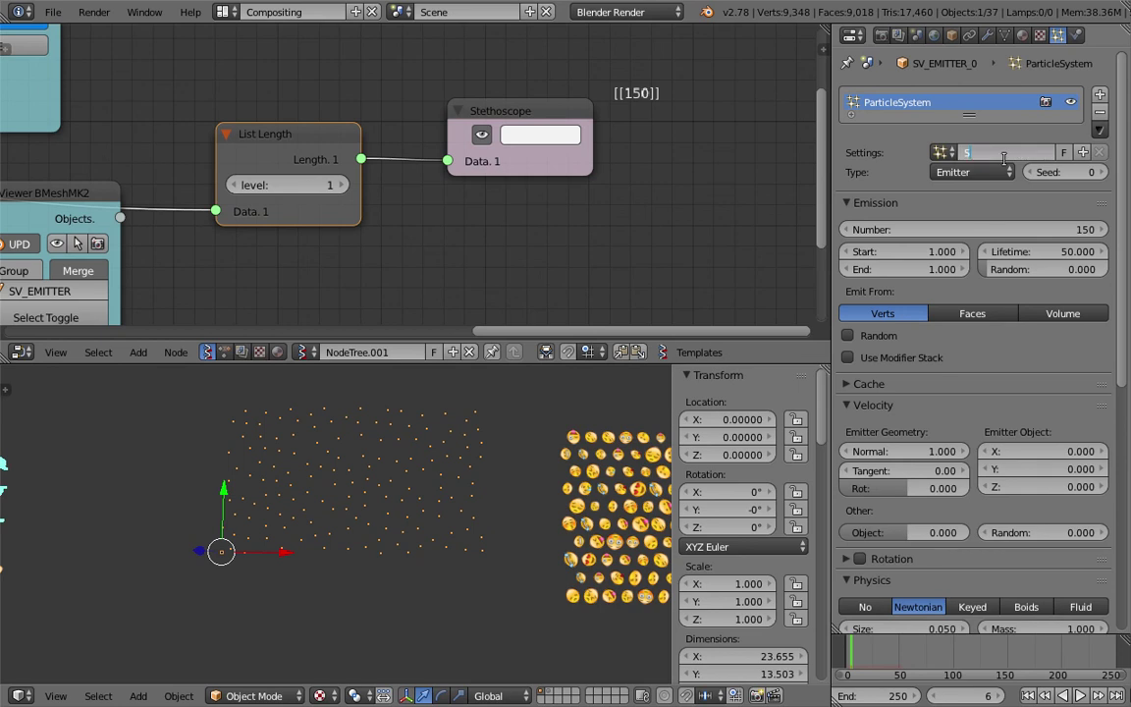
pyautogui.write('vParticleSystem')
pyautogui.press('Return')
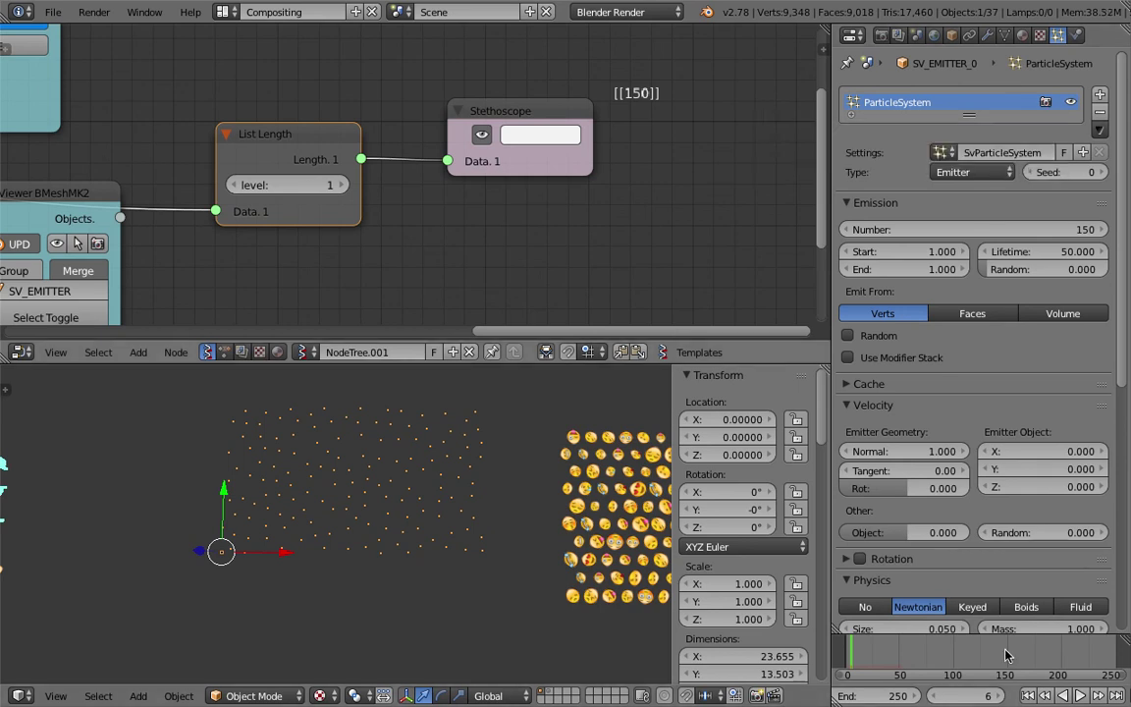
# Step: Return the timeline to the first frame and save over the current blend file
pyautogui.hotkey('shift', 'Left')
pyautogui.scroll(4, 286, 469)
pyautogui.hotkey('ctrl', 's')
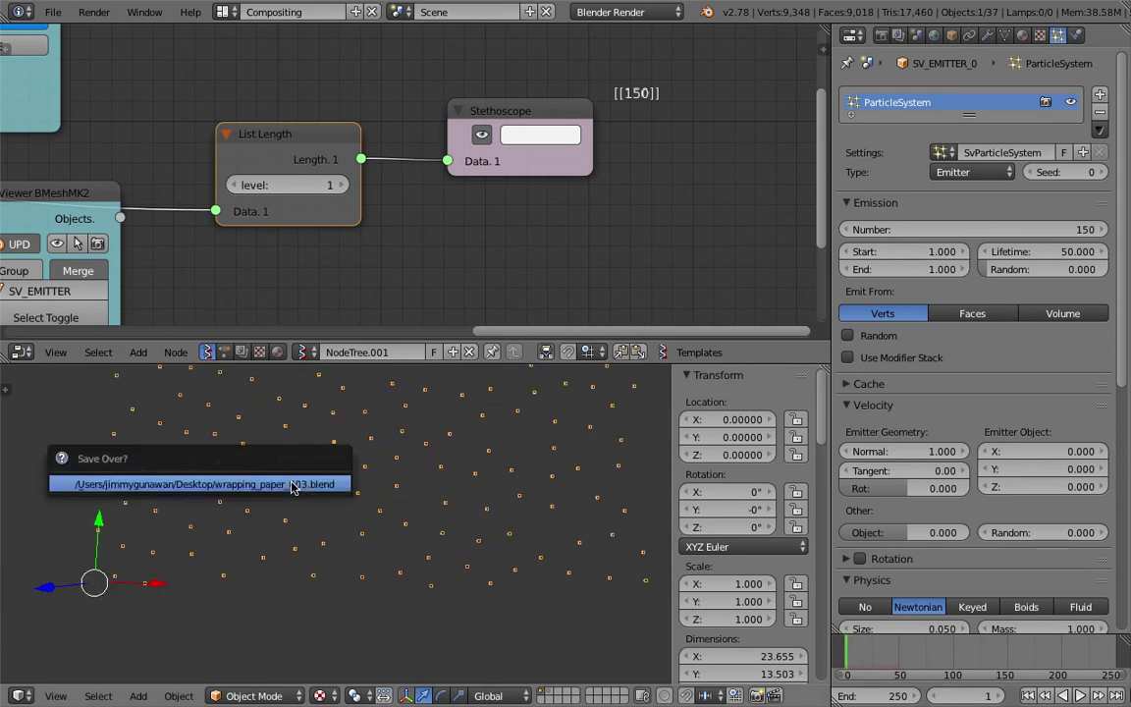
pyautogui.click(293, 486)
# Step: Set the random points' height to 23.63 and width to 15.47, and save the file
pyautogui.scroll(-3, 292, 481)
pyautogui.moveTo(294, 246); pyautogui.dragTo(354, 230, button='middle')
pyautogui.moveTo(147, 187); pyautogui.dragTo(428, 103, button='middle')
pyautogui.moveTo(194, 167); pyautogui.dragTo(541, 173, button='middle')
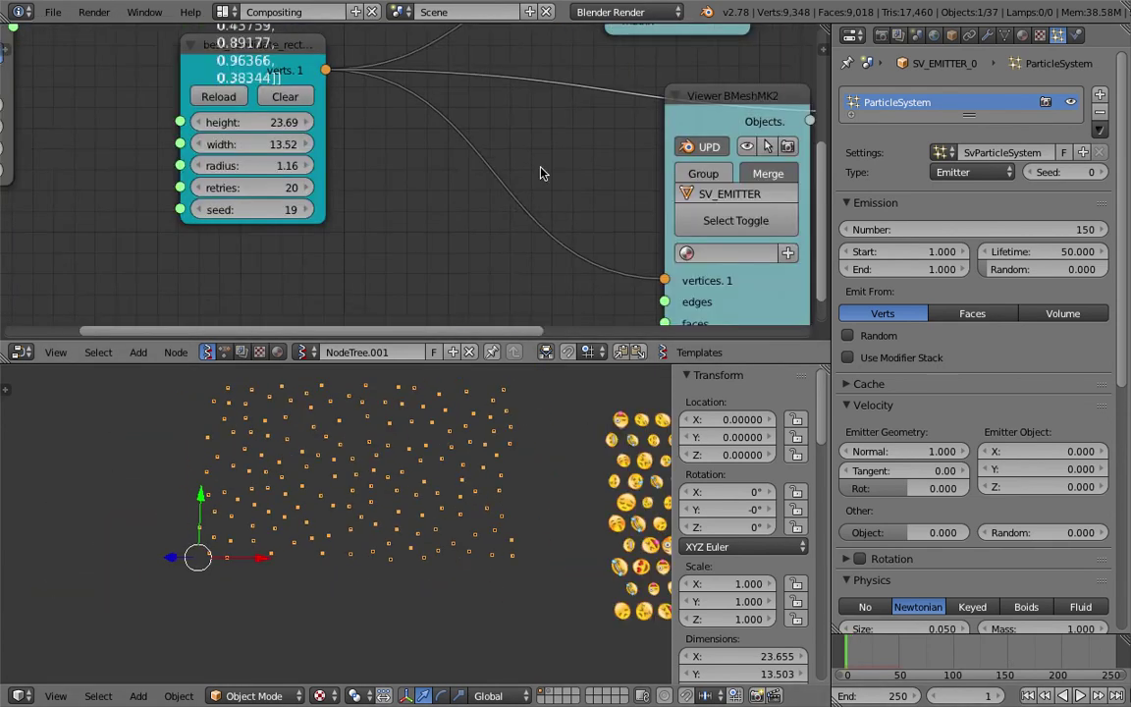
pyautogui.moveTo(263, 138); pyautogui.dragTo(330, 160)
pyautogui.scroll(-3, 471, 514)
pyautogui.keyDown('shift'); pyautogui.moveTo(472, 509); pyautogui.dragTo(460, 528, button='middle'); pyautogui.keyUp('shift')
pyautogui.scroll(4, 460, 528)
pyautogui.scroll(-3, 460, 527)
pyautogui.hotkey('ctrl', 's')
pyautogui.click(460, 527)
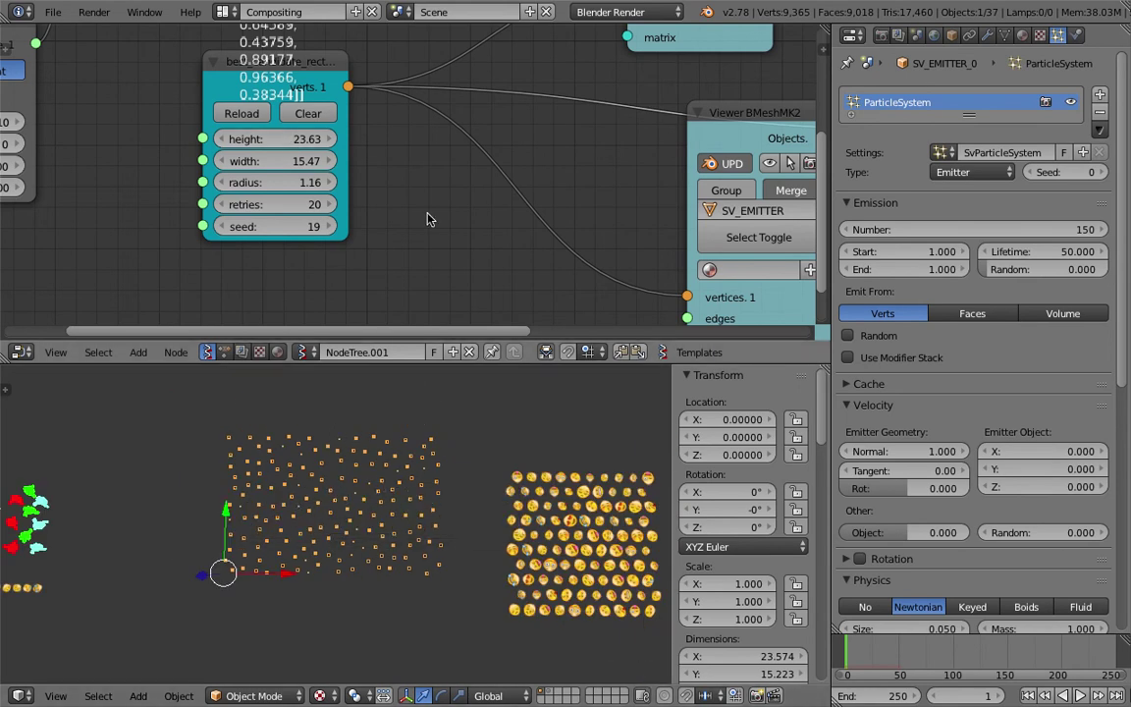
# Step: Move the List Length and Stethoscope nodes slightly upward, clear of the Viewer BMeshMK2 node
pyautogui.scroll(-3, 434, 212)
pyautogui.moveTo(434, 212); pyautogui.dragTo(267, 205, button='middle')
pyautogui.moveTo(472, 177); pyautogui.dragTo(294, 193, button='middle')
pyautogui.moveTo(545, 104); pyautogui.dragTo(544, 85)
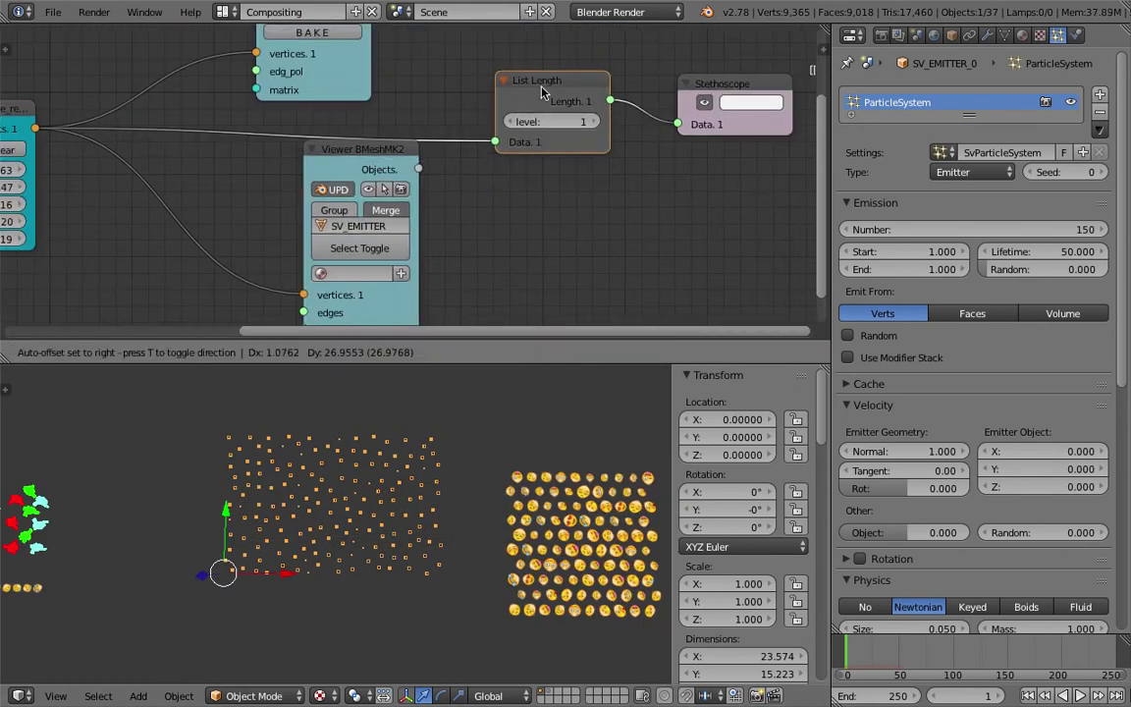
pyautogui.moveTo(556, 111); pyautogui.dragTo(241, 196, button='middle')
pyautogui.moveTo(402, 167); pyautogui.dragTo(404, 129)
pyautogui.scroll(2, 422, 200)
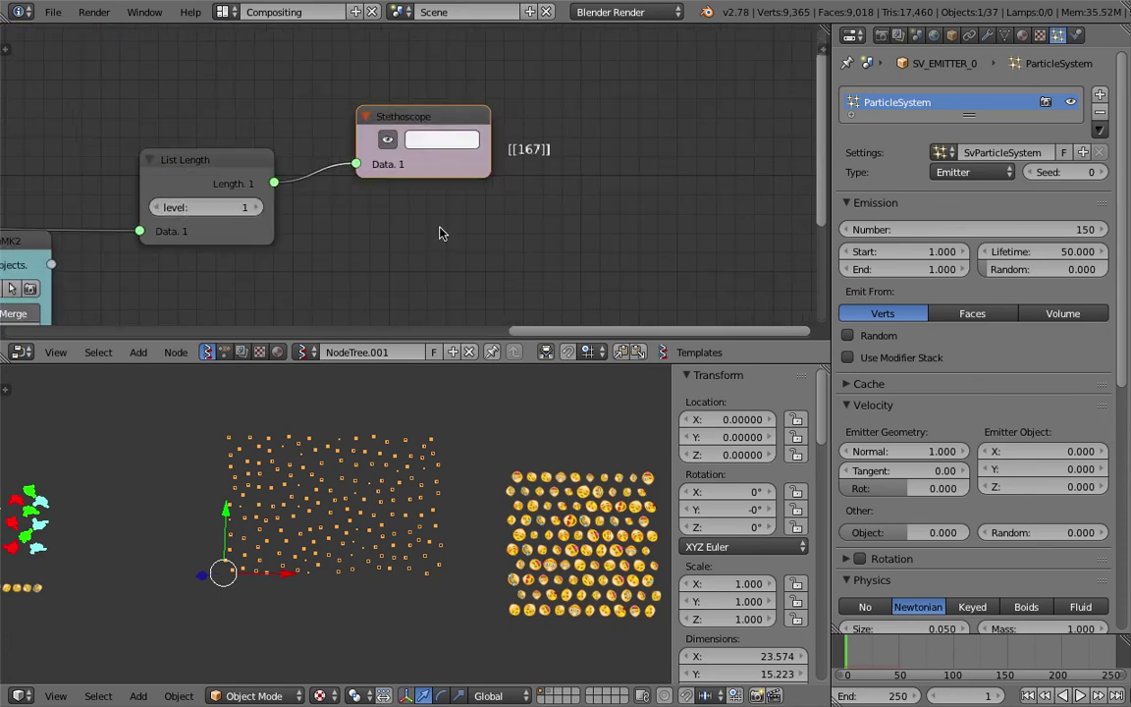
# Step: Add an Int node below the Stethoscope and connect the List Length output to its input
pyautogui.moveTo(449, 237); pyautogui.dragTo(452, 228, button='middle')
pyautogui.hotkey('alt', 'space')
pyautogui.write('int')
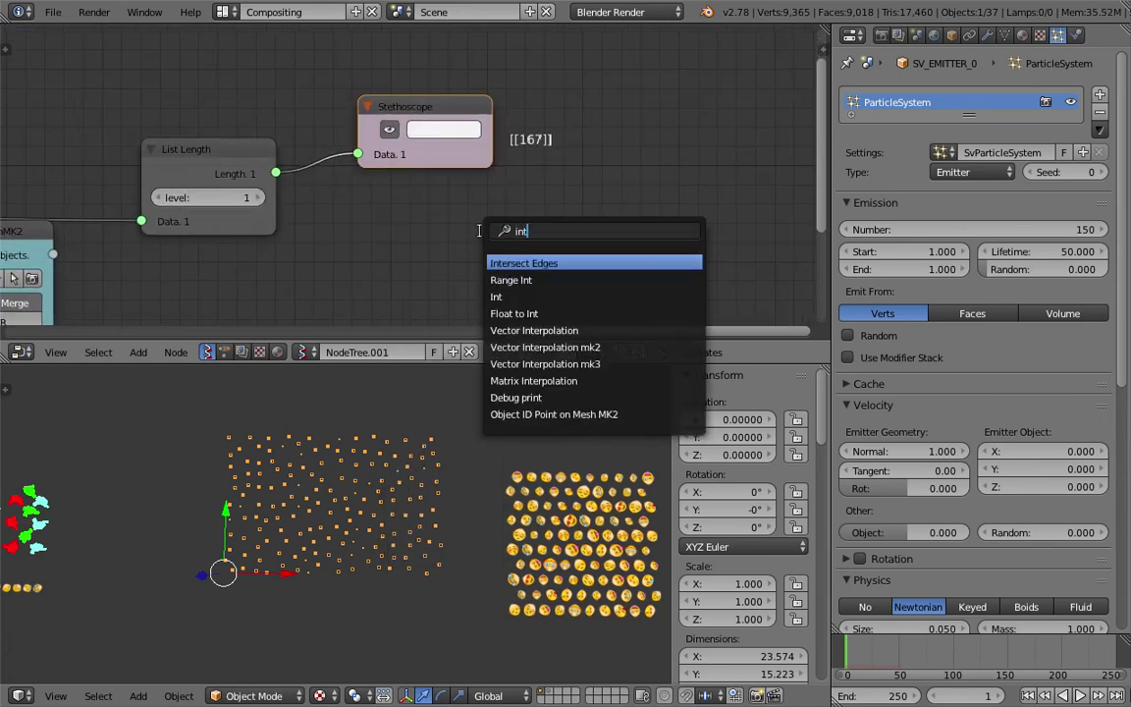
pyautogui.press('Down')
pyautogui.press('Down')
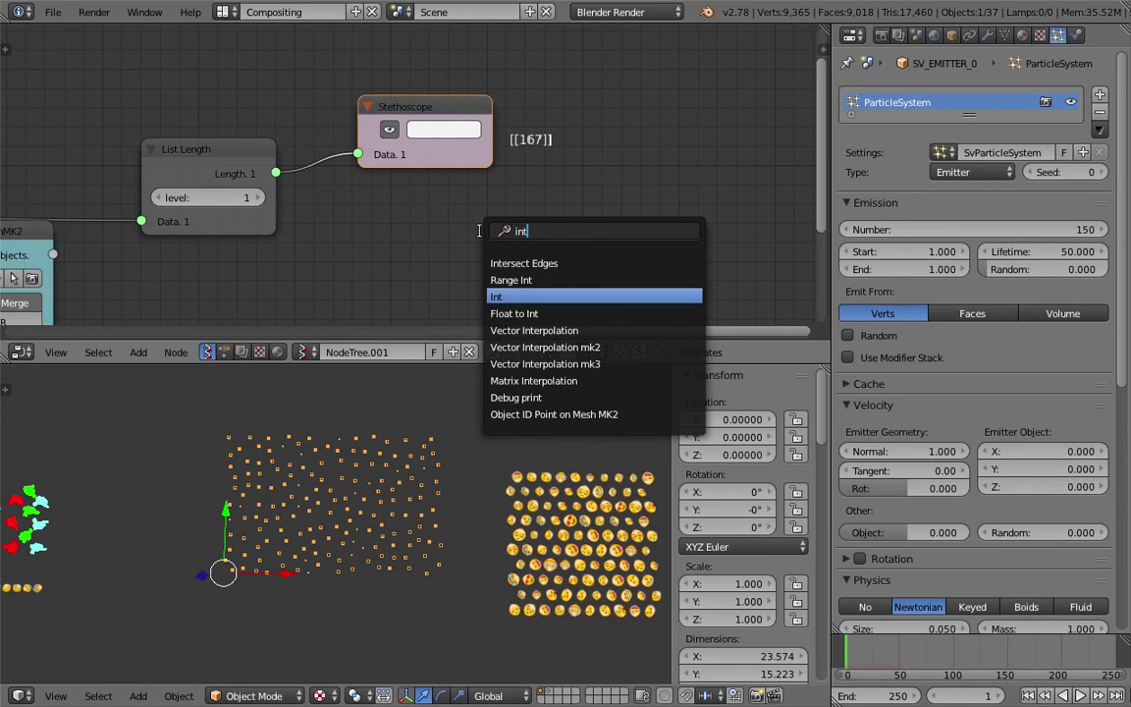
pyautogui.press('Return')
pyautogui.click(620, 208)
pyautogui.moveTo(276, 173)
pyautogui.mouseDown()
pyautogui.moveTo(586, 252)
pyautogui.moveTo(622, 250)
pyautogui.moveTo(277, 173)
pyautogui.mouseUp()
pyautogui.moveTo(692, 213); pyautogui.dragTo(525, 210)
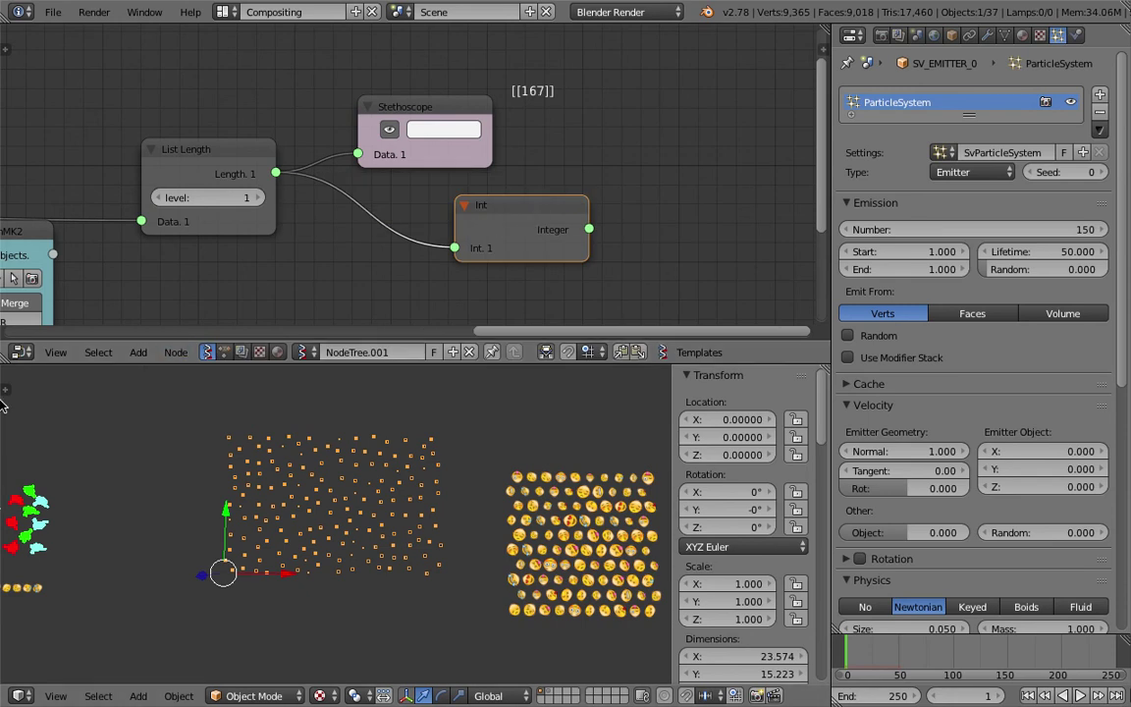
# Step: Open the Sverchok panel in the 3D view's tool shelf and widen the shelf until its labels are readable
pyautogui.click(5, 390)
pyautogui.scroll(-3, 15, 564)
pyautogui.click(9, 560)
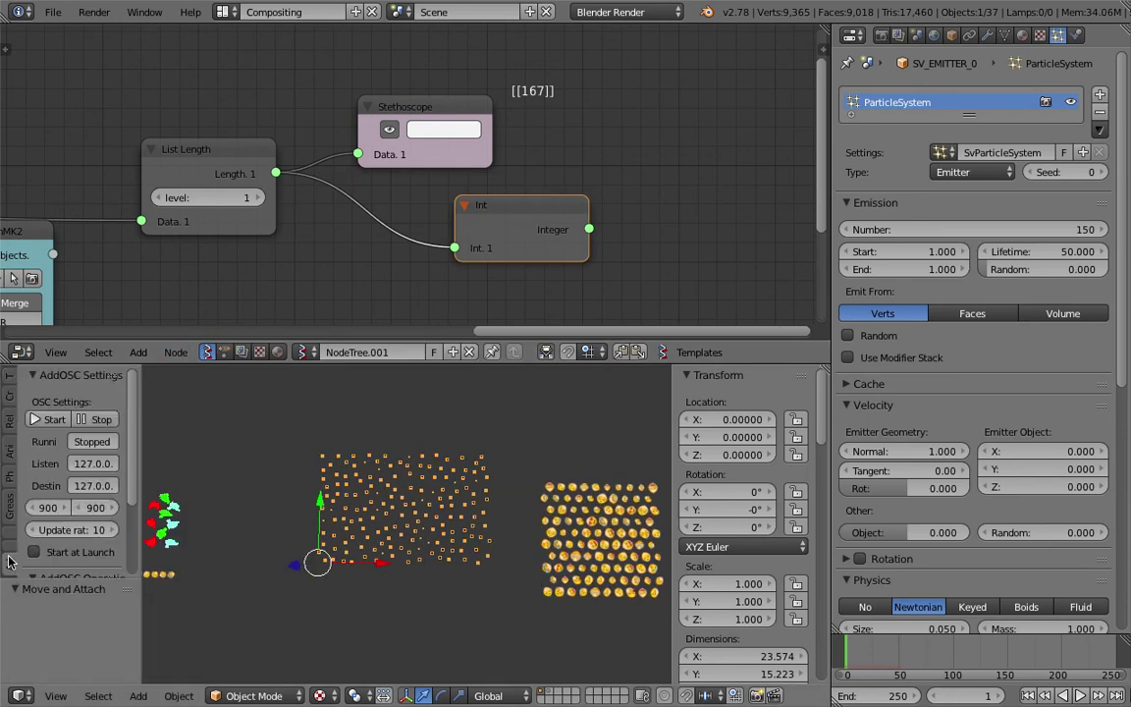
pyautogui.scroll(1, 13, 553)
pyautogui.scroll(-1, 13, 548)
pyautogui.scroll(1, 13, 549)
pyautogui.click(33, 375)
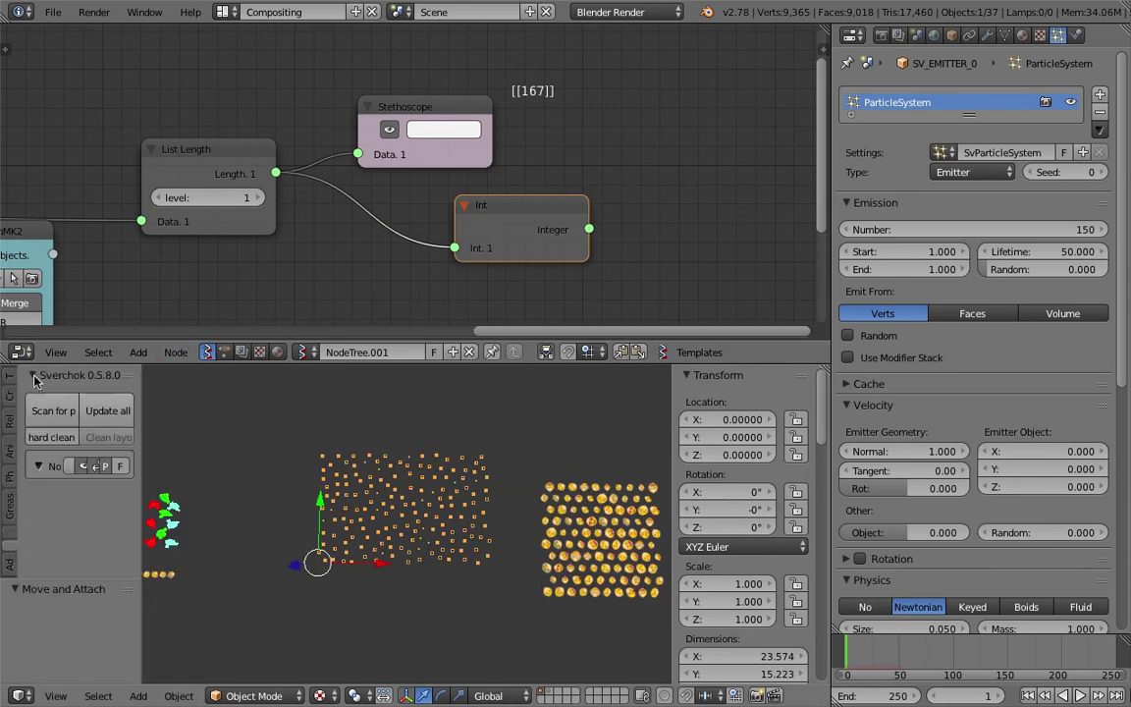
pyautogui.moveTo(140, 417); pyautogui.dragTo(272, 417)
# Step: Show the Int node's properties in the node editor sidebar and toggle its to3d option off and on again
pyautogui.click(475, 215)
pyautogui.press('n')
pyautogui.scroll(-5, 716, 162)
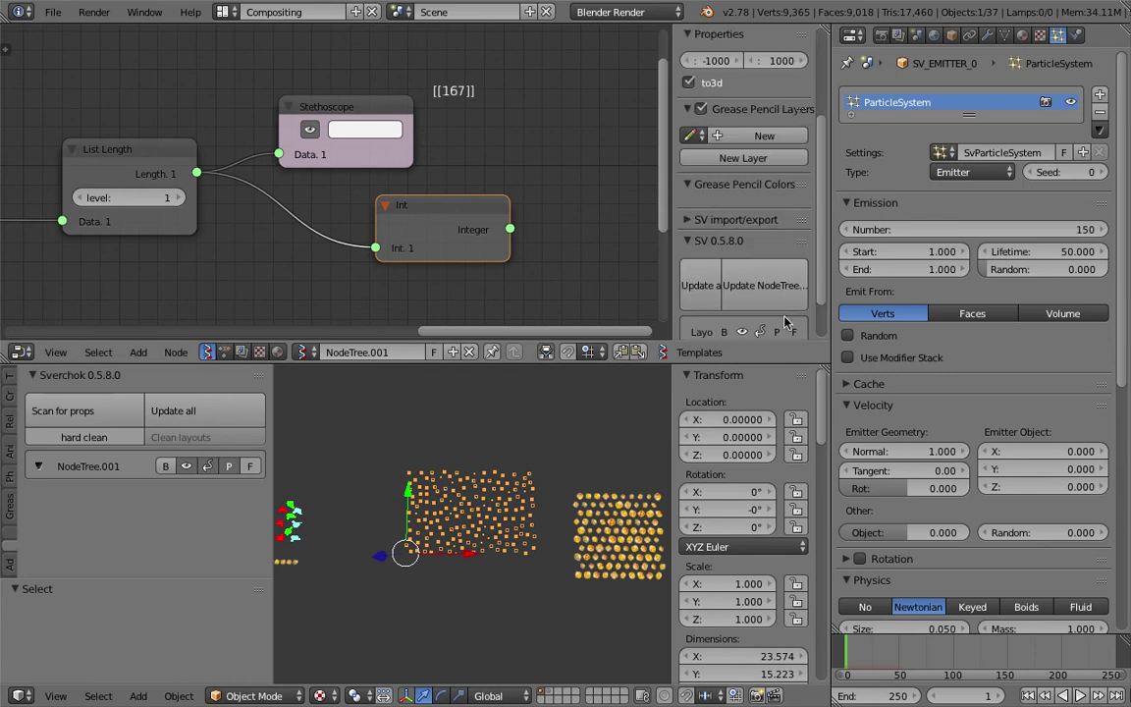
pyautogui.click(722, 168)
pyautogui.click(722, 168)
pyautogui.scroll(4, 743, 296)
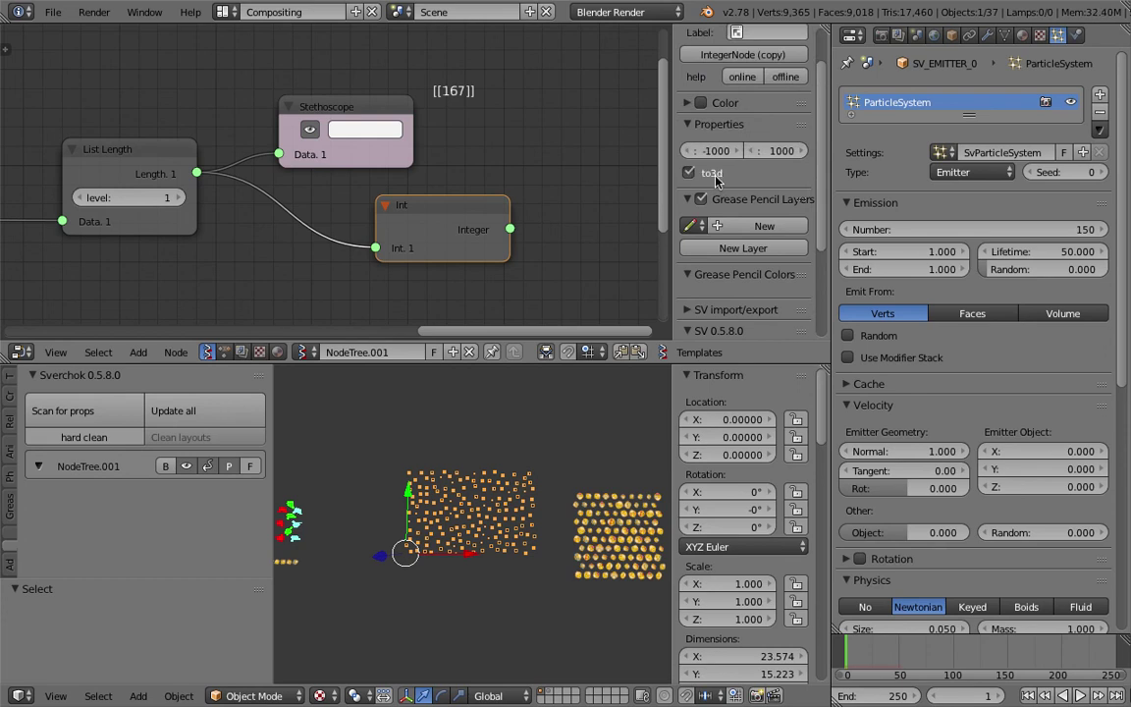
# Step: Cut the link between List Length and the Int node, and set its integer to 11
pyautogui.keyDown('ctrl'); pyautogui.moveTo(291, 188); pyautogui.dragTo(315, 257, button='right'); pyautogui.keyUp('ctrl')
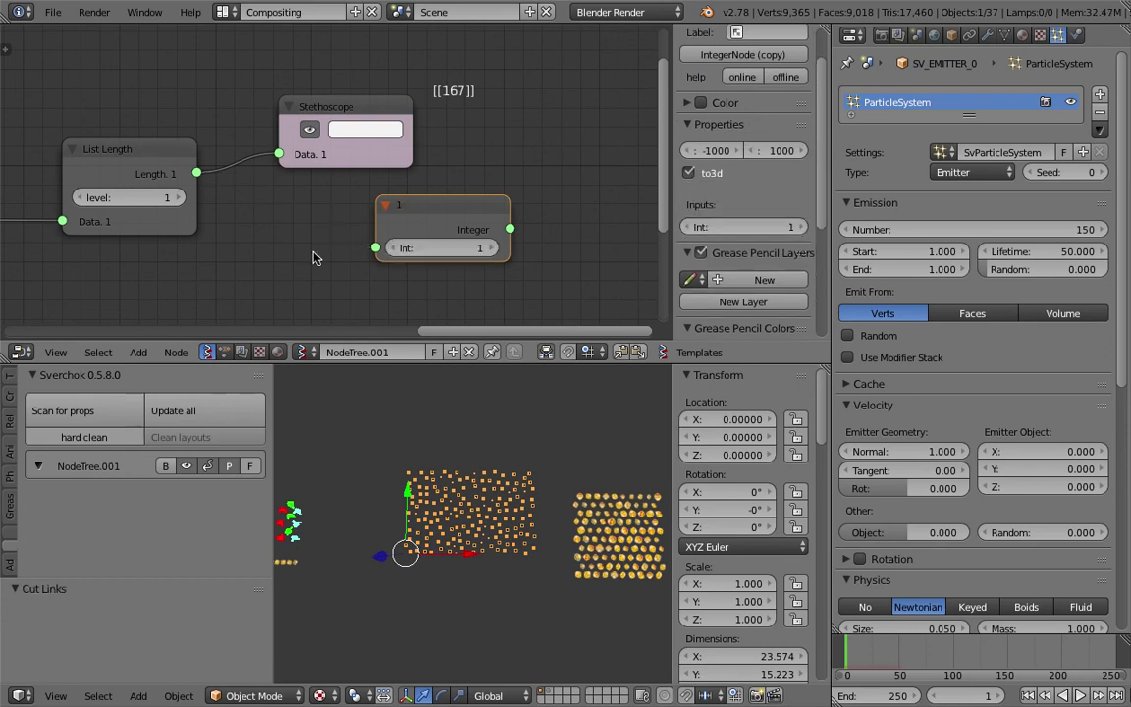
pyautogui.moveTo(418, 248); pyautogui.dragTo(429, 248)
pyautogui.moveTo(479, 212); pyautogui.dragTo(371, 216)
pyautogui.scroll(-3, 371, 223)
pyautogui.moveTo(270, 316); pyautogui.dragTo(386, 294, button='middle')
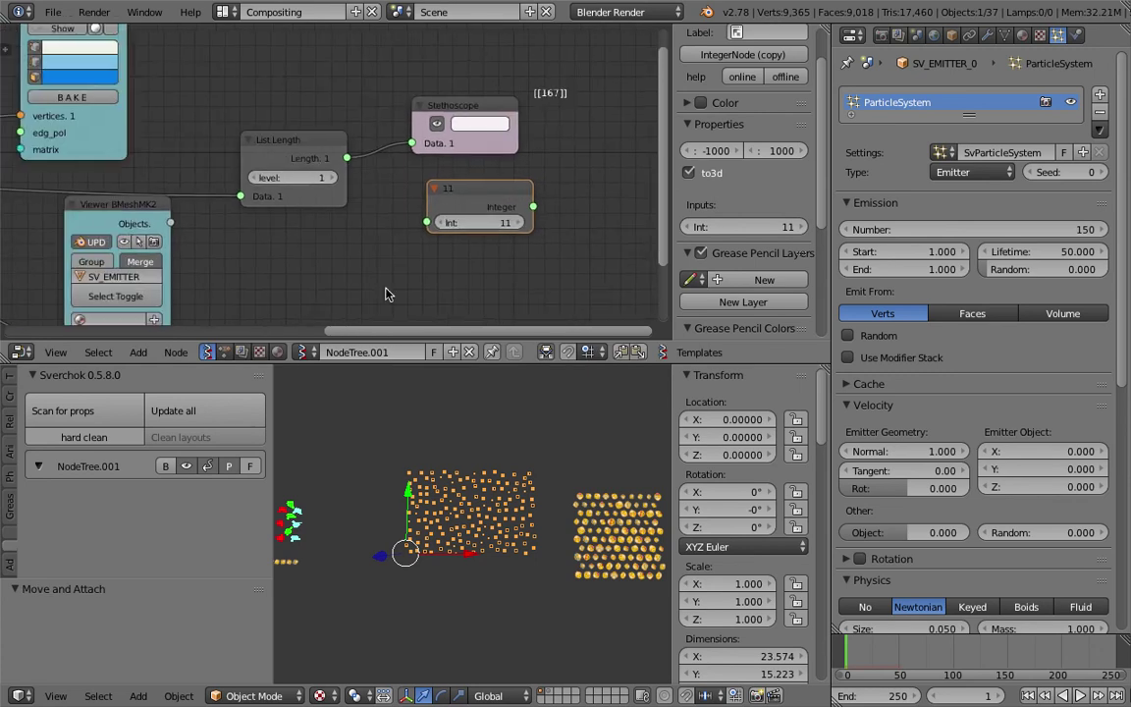
# Step: Run Sverchok's update for all node trees
pyautogui.click(39, 468)
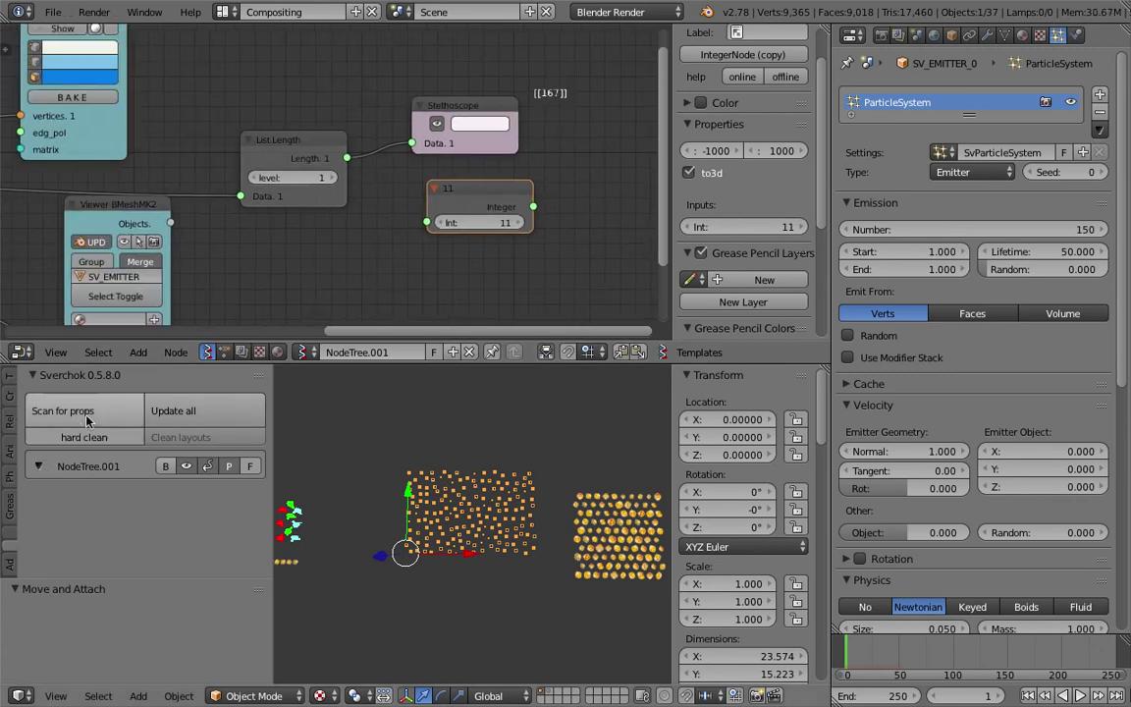
pyautogui.click(221, 412)
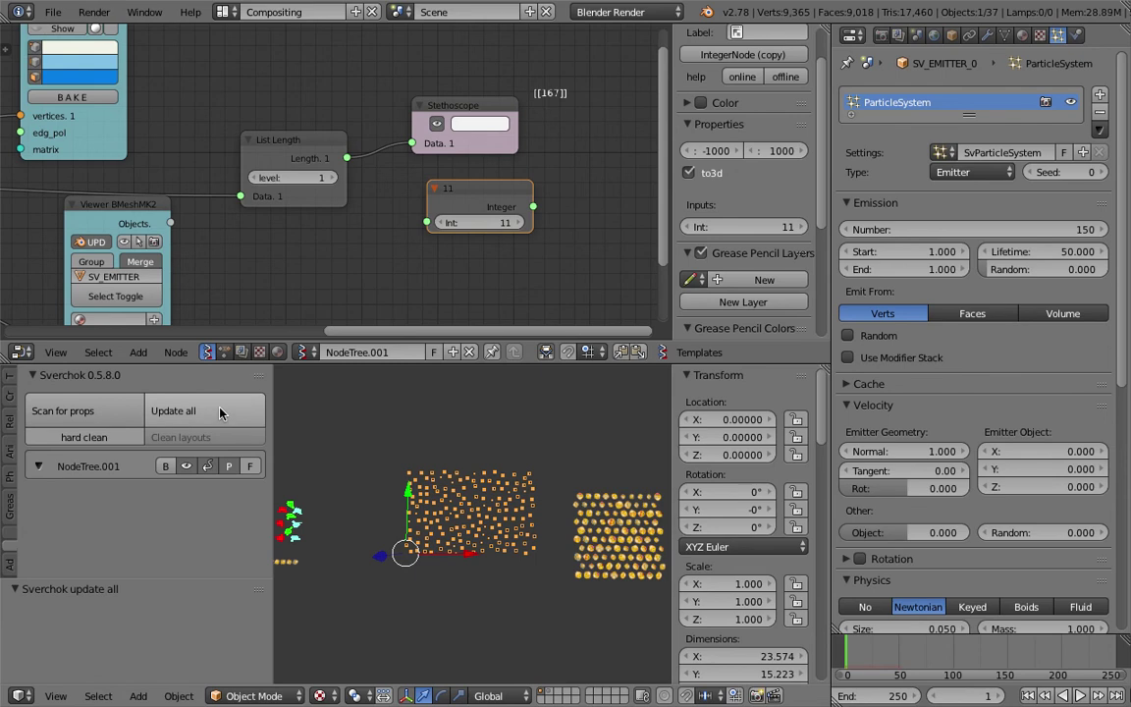
pyautogui.scroll(-3, 438, 205)
pyautogui.moveTo(452, 206); pyautogui.dragTo(498, 207, button='middle')
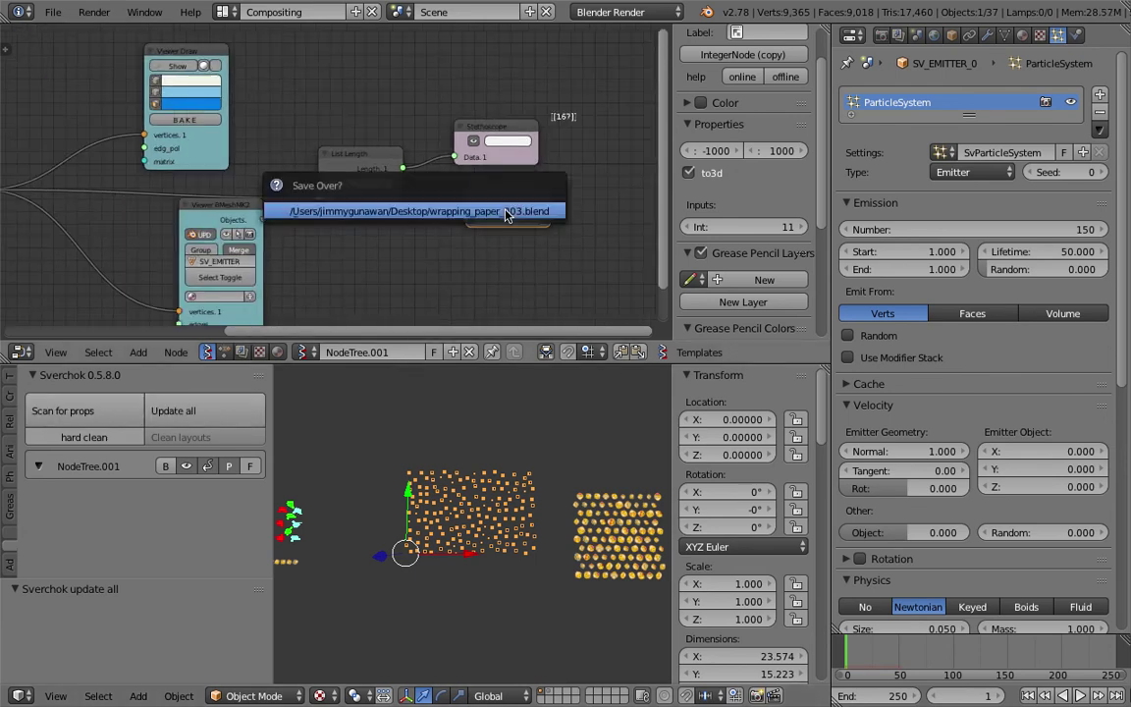
# Step: Move the Int node to the empty area below the Random Num Gen and random points nodes, and save the file
pyautogui.moveTo(513, 202); pyautogui.dragTo(348, 80)
pyautogui.moveTo(363, 99); pyautogui.dragTo(534, 102, button='middle')
pyautogui.hotkey('ctrl', 's')
pyautogui.click(531, 134)
pyautogui.scroll(-1, 530, 131)
pyautogui.moveTo(525, 97); pyautogui.dragTo(228, 287)
pyautogui.scroll(3, 228, 286)
pyautogui.moveTo(245, 270); pyautogui.dragTo(411, 207, button='middle')
pyautogui.moveTo(361, 240); pyautogui.dragTo(201, 241)
pyautogui.scroll(3, 399, 433)
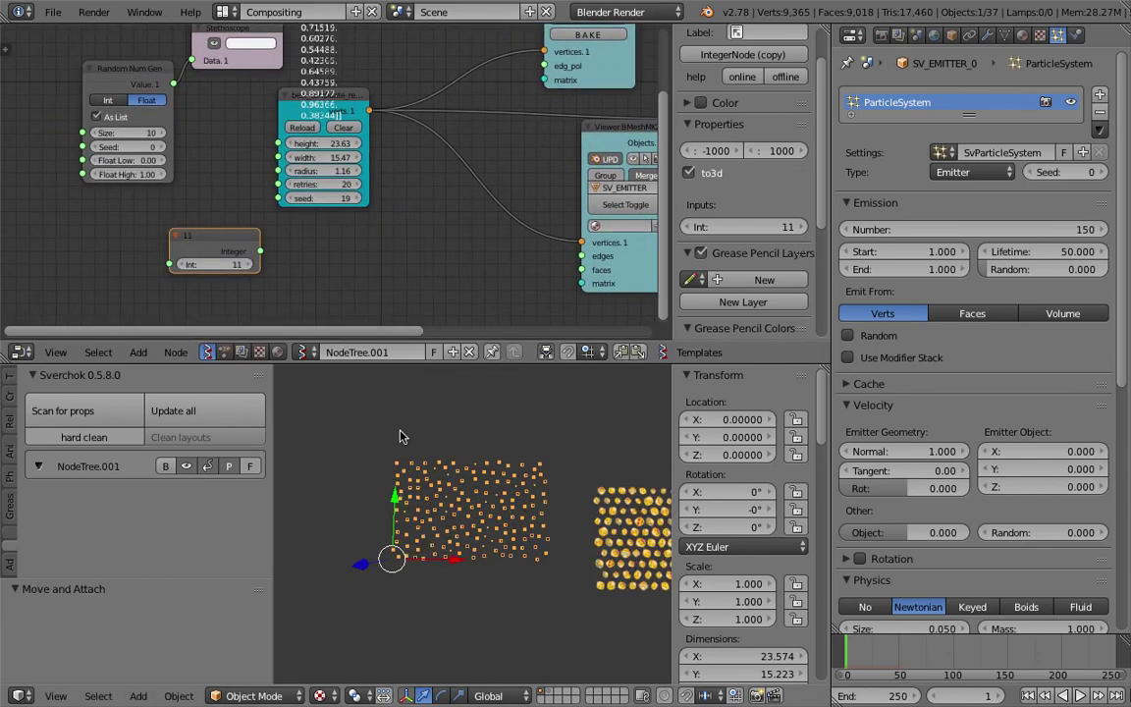
pyautogui.hotkey('ctrl', 's')
pyautogui.click(465, 477)
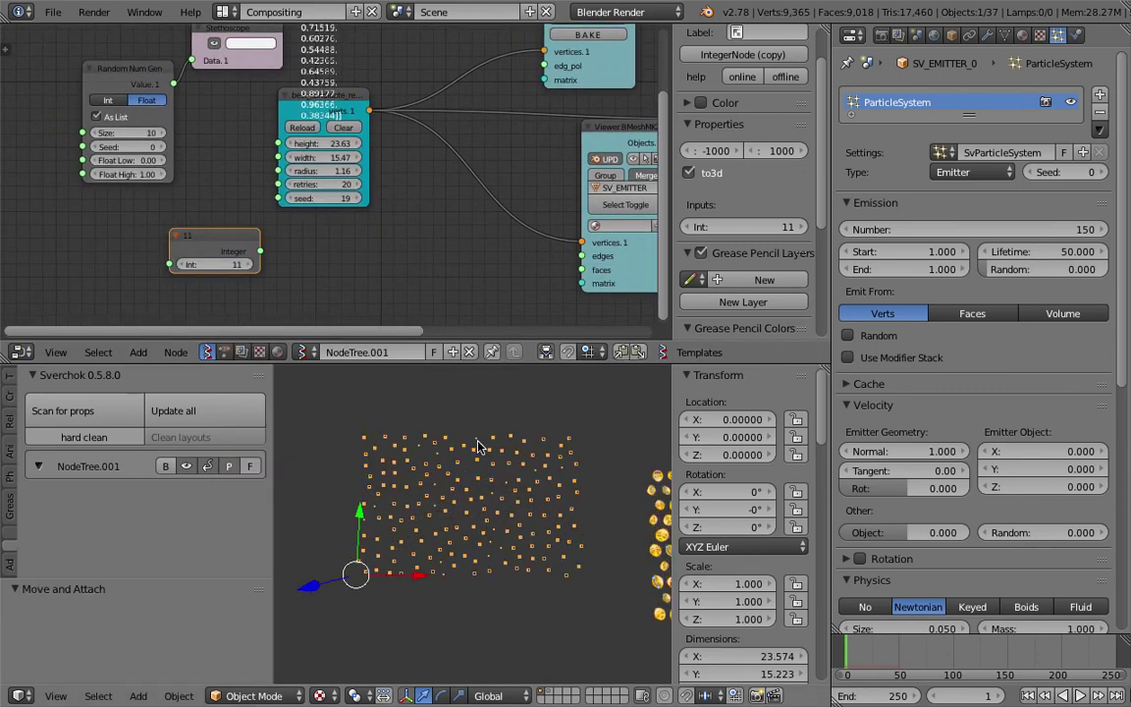
# Step: Widen the 3D view's properties sidebar slightly and hide its tool shelf
pyautogui.moveTo(452, 420); pyautogui.dragTo(460, 421, button='middle')
pyautogui.moveTo(676, 422); pyautogui.dragTo(703, 424)
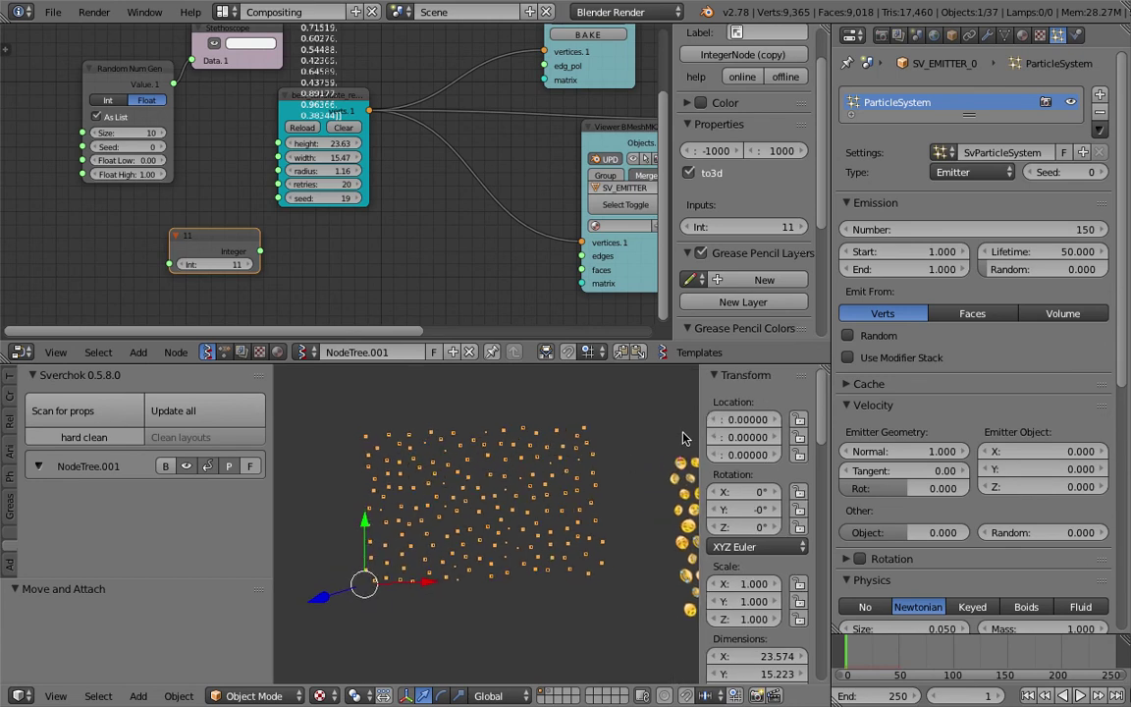
pyautogui.moveTo(703, 375); pyautogui.dragTo(665, 377)
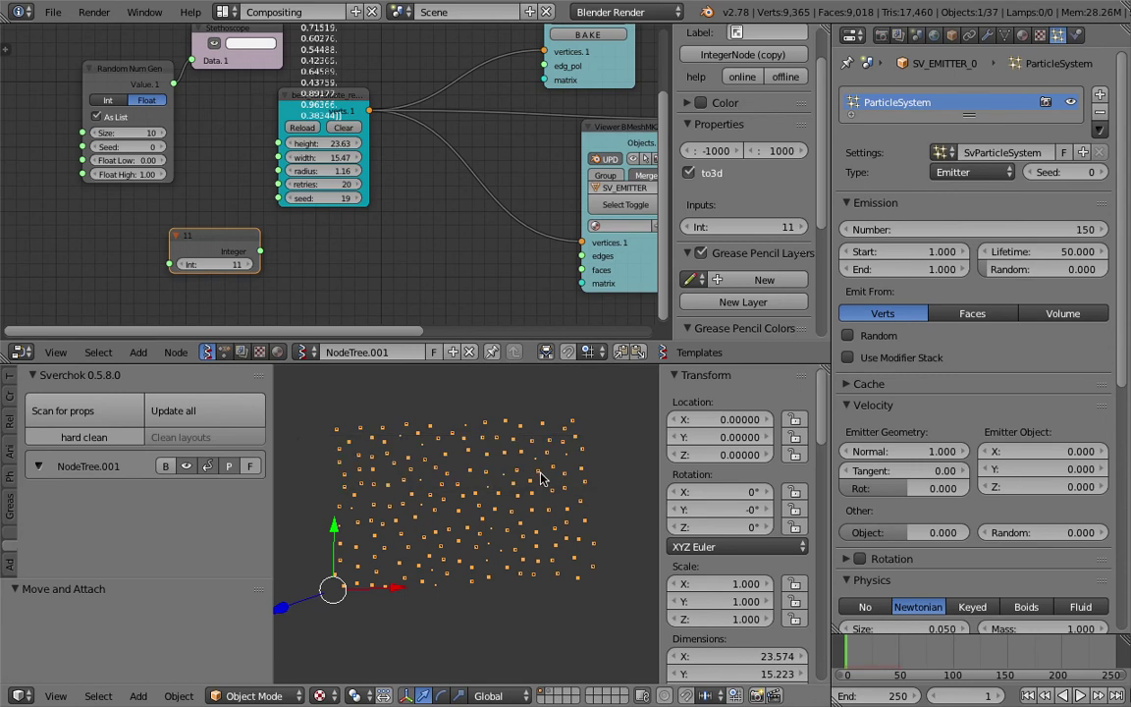
pyautogui.press('t')
pyautogui.keyDown('shift'); pyautogui.moveTo(535, 530); pyautogui.dragTo(417, 531, button='middle'); pyautogui.keyUp('shift')
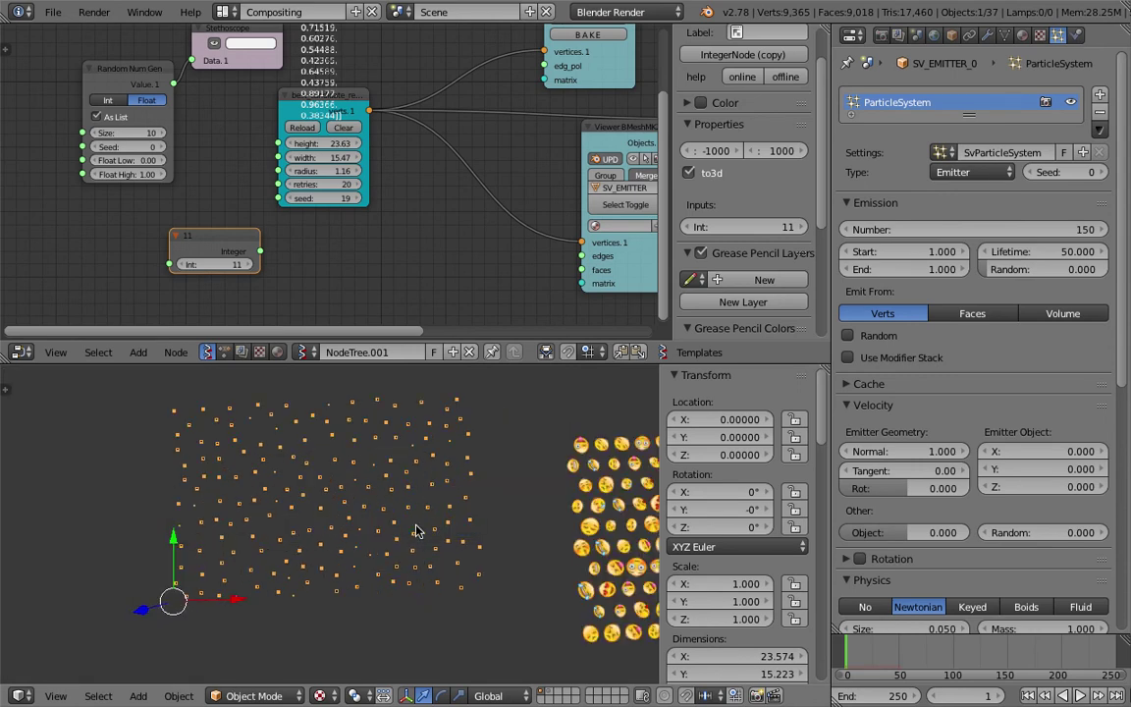
# Step: Save the file with the random points beside the emoji grid
pyautogui.scroll(-2, 407, 531)
pyautogui.scroll(-2, 559, 503)
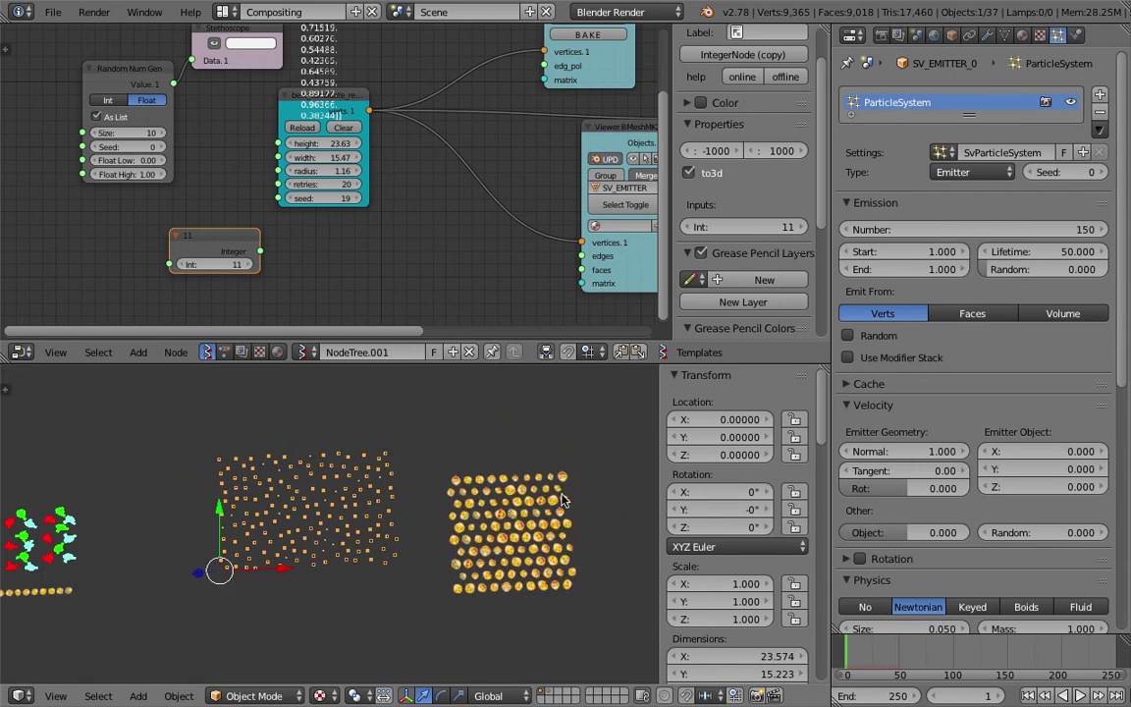
pyautogui.rightClick(516, 522)
pyautogui.scroll(3, 516, 522)
pyautogui.rightClick(442, 501)
pyautogui.hotkey('ctrl', 's')
pyautogui.click(442, 497)
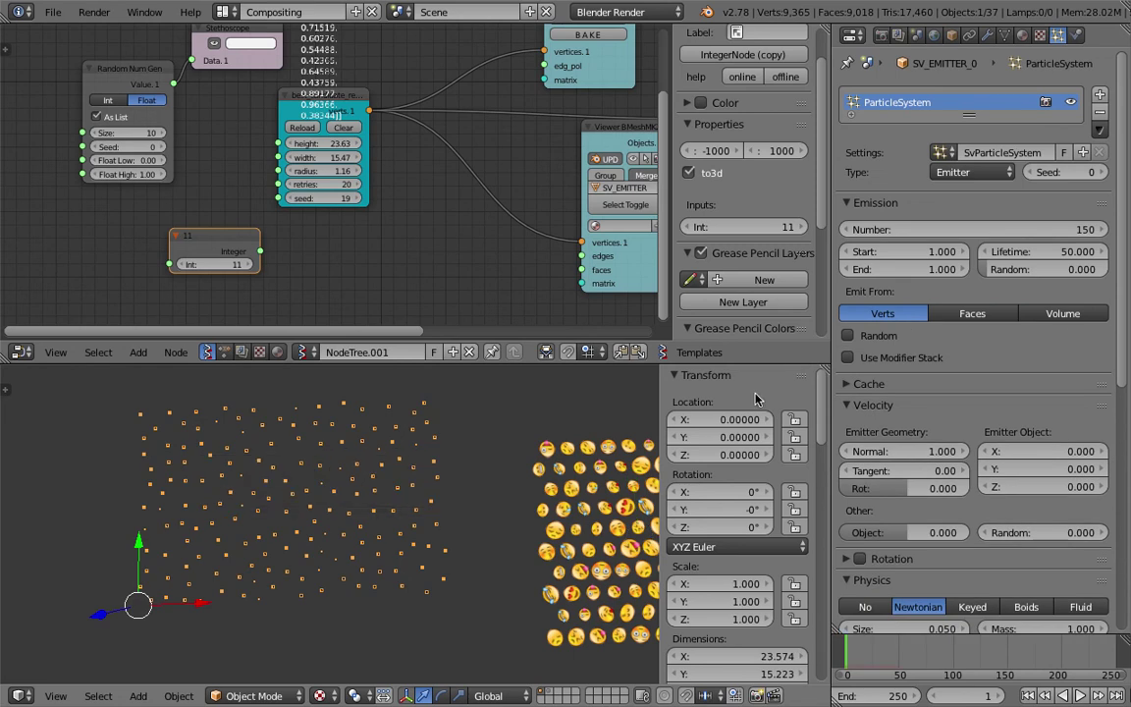
# Step: Render the emitter's particles as a group, using EMOJIS_GROUP as the dupli group
pyautogui.scroll(-7, 1103, 374)
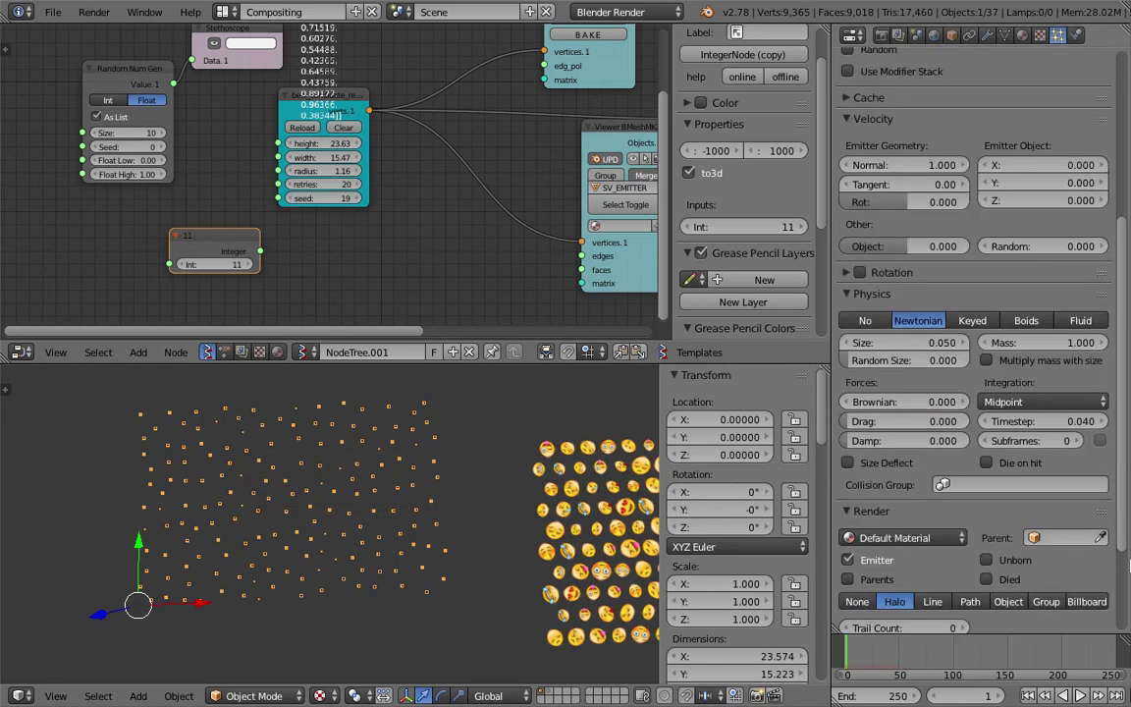
pyautogui.scroll(-3, 1127, 566)
pyautogui.click(1045, 465)
pyautogui.click(1021, 486)
pyautogui.click(895, 579)
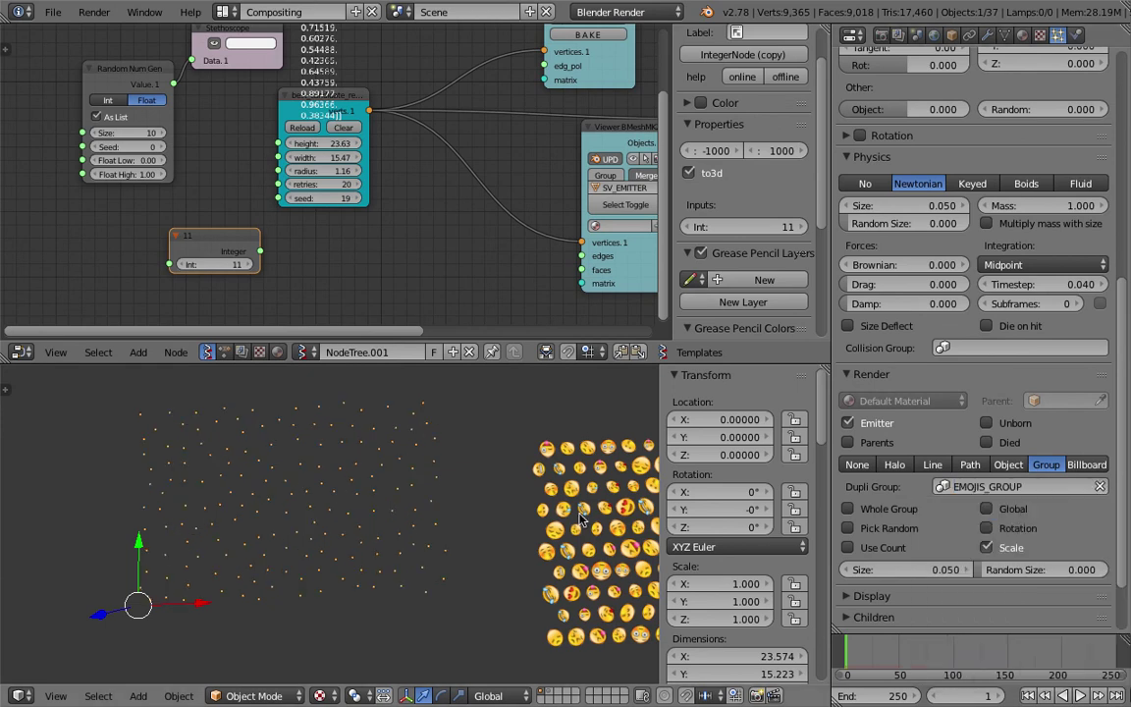
# Step: Set the emoji particles' size to 1.4 and random size to 0.252, and save the file
pyautogui.moveTo(909, 571); pyautogui.dragTo(1054, 572)
pyautogui.moveTo(891, 568); pyautogui.dragTo(886, 568)
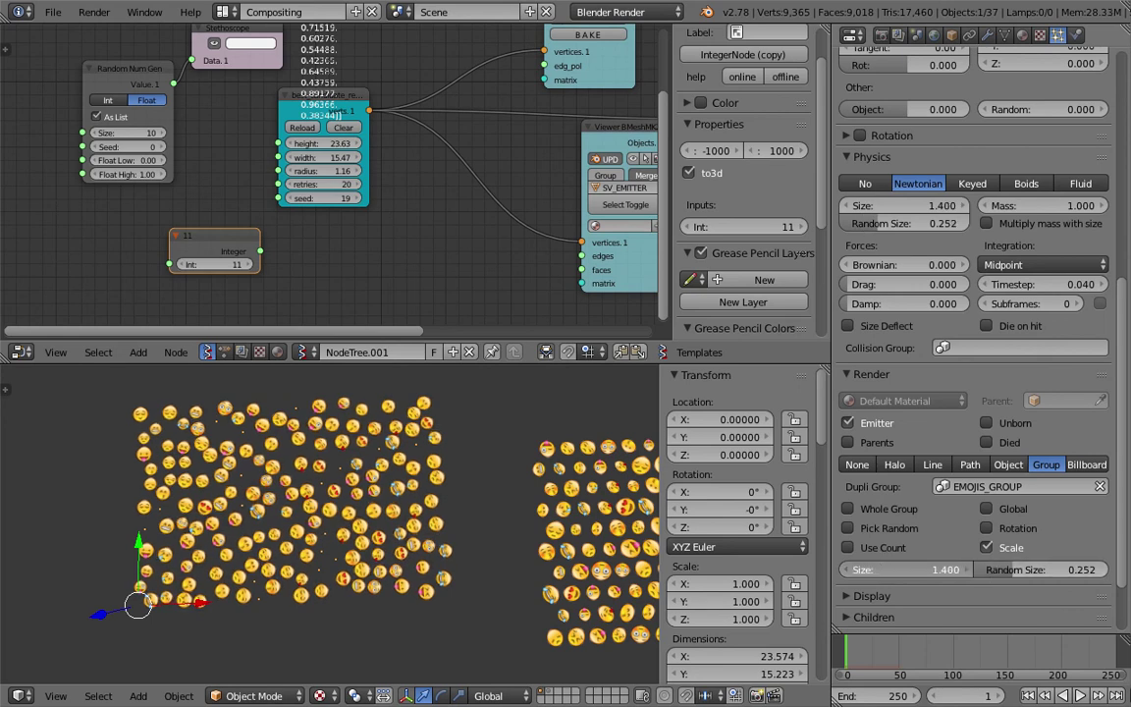
pyautogui.hotkey('ctrl', 's')
pyautogui.click(565, 537)
# Step: Compare the randomly placed emojis with the hexagonal emoji grid beside them, and save the file again
pyautogui.scroll(-2, 262, 546)
pyautogui.scroll(-1, 263, 547)
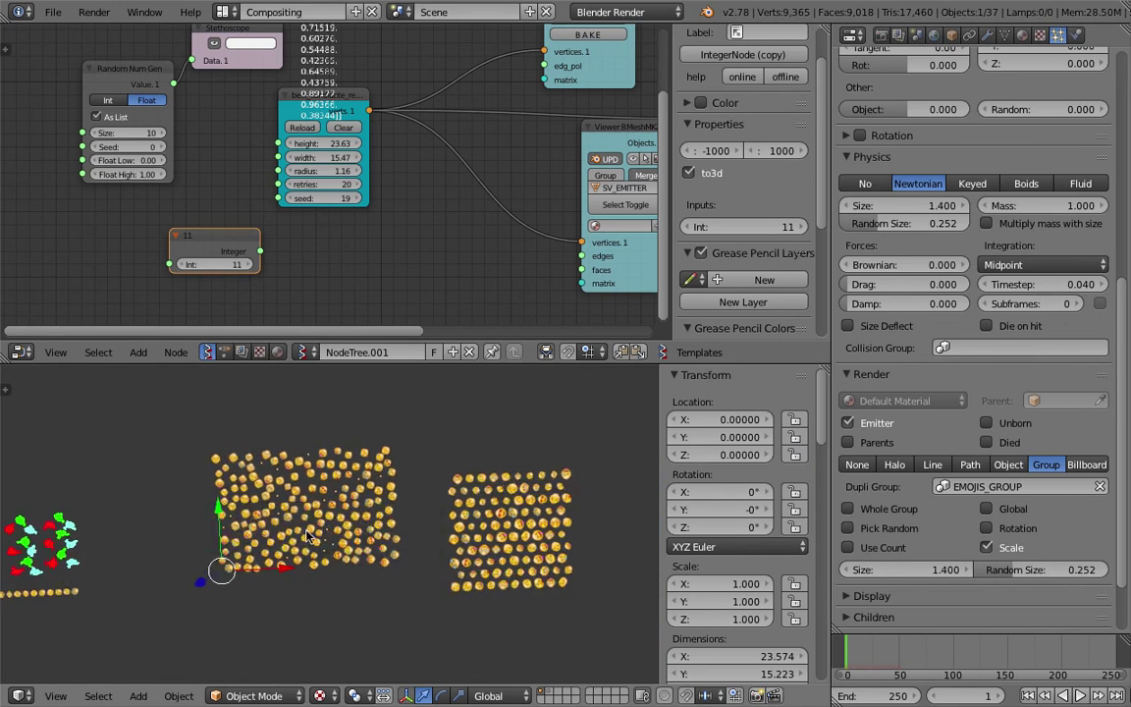
pyautogui.scroll(3, 410, 476)
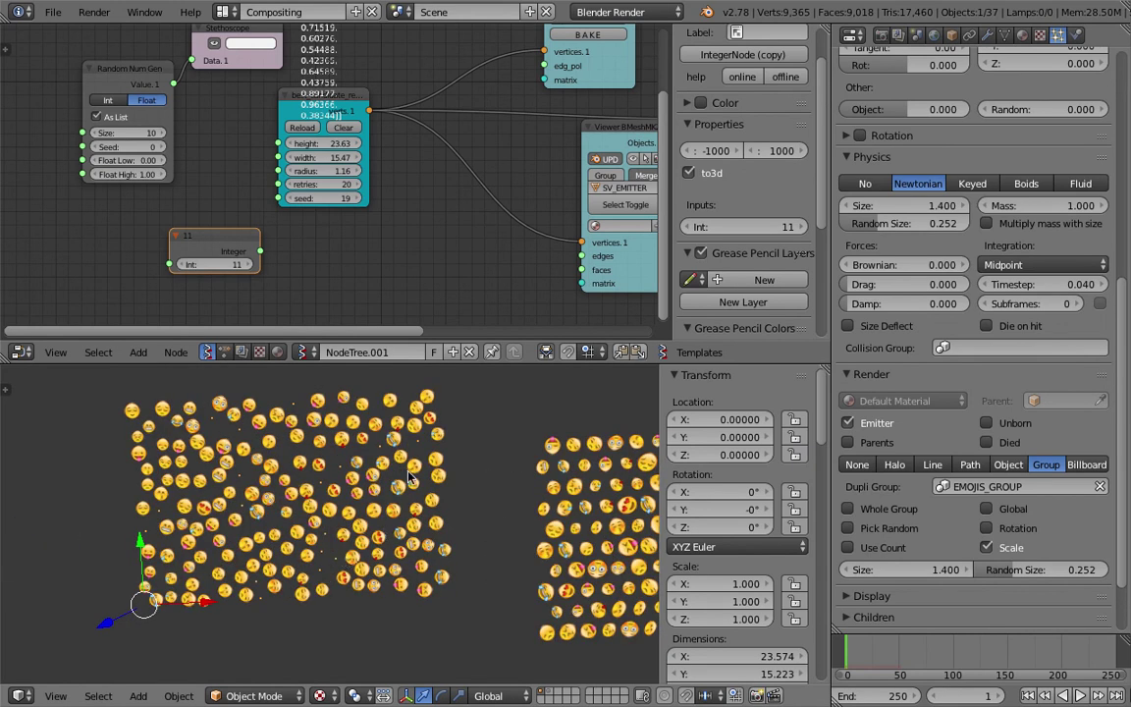
pyautogui.scroll(-1, 410, 476)
pyautogui.hotkey('ctrl', 's')
pyautogui.click(431, 508)
pyautogui.keyDown('shift'); pyautogui.moveTo(560, 518); pyautogui.dragTo(525, 521, button='middle'); pyautogui.keyUp('shift')
pyautogui.hotkey('ctrl', 's')
pyautogui.click(491, 501)
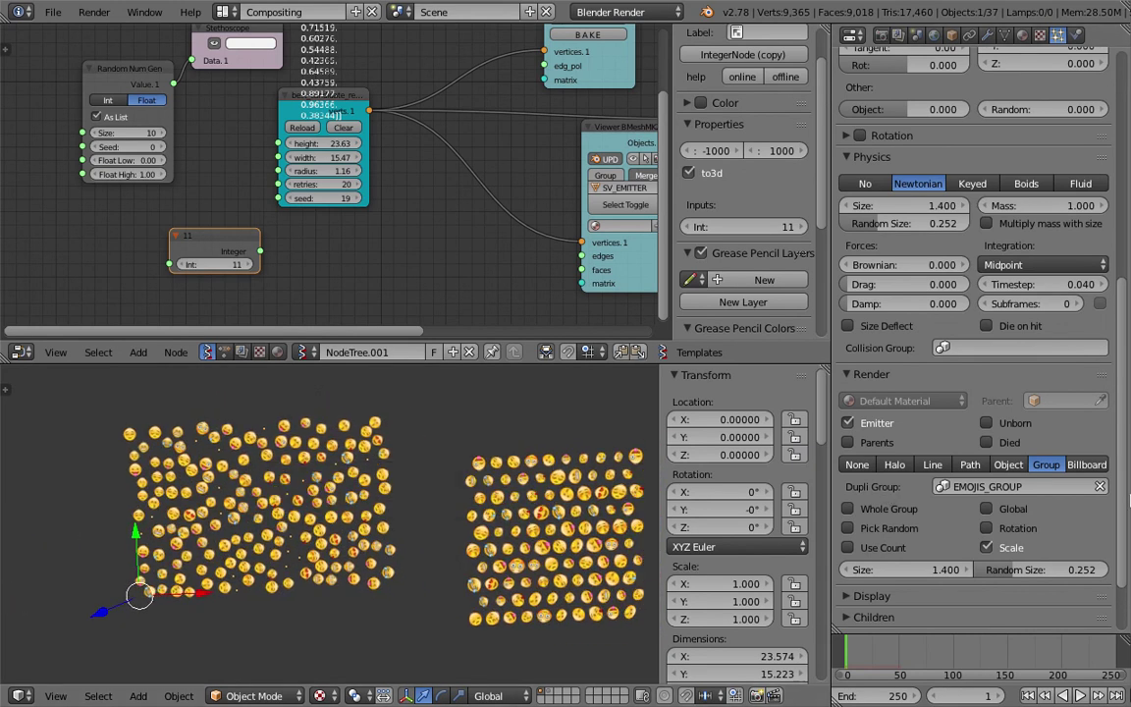
# Step: Set the particle emission number to 167 to match the length shown by the List Length node's Stethoscope
pyautogui.scroll(10, 1065, 494)
pyautogui.moveTo(981, 229); pyautogui.dragTo(1031, 241)
pyautogui.moveTo(552, 244); pyautogui.dragTo(207, 294, button='middle')
pyautogui.moveTo(591, 116); pyautogui.dragTo(464, 201, button='middle')
pyautogui.scroll(5, 464, 201)
pyautogui.click(967, 228)
pyautogui.write('167')
pyautogui.press('Return')
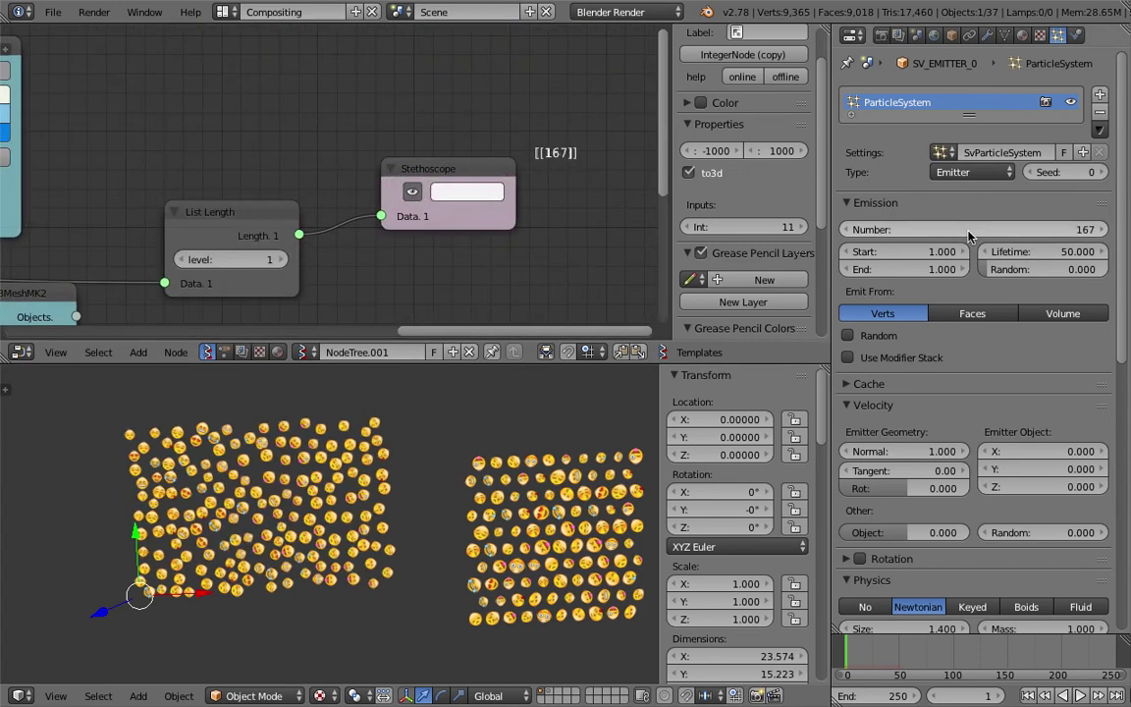
# Step: Add a Set property node in the empty area beyond the List Length node's Stethoscope
pyautogui.keyDown('ctrl'); pyautogui.hscroll(4, 481, 169); pyautogui.keyUp('ctrl')
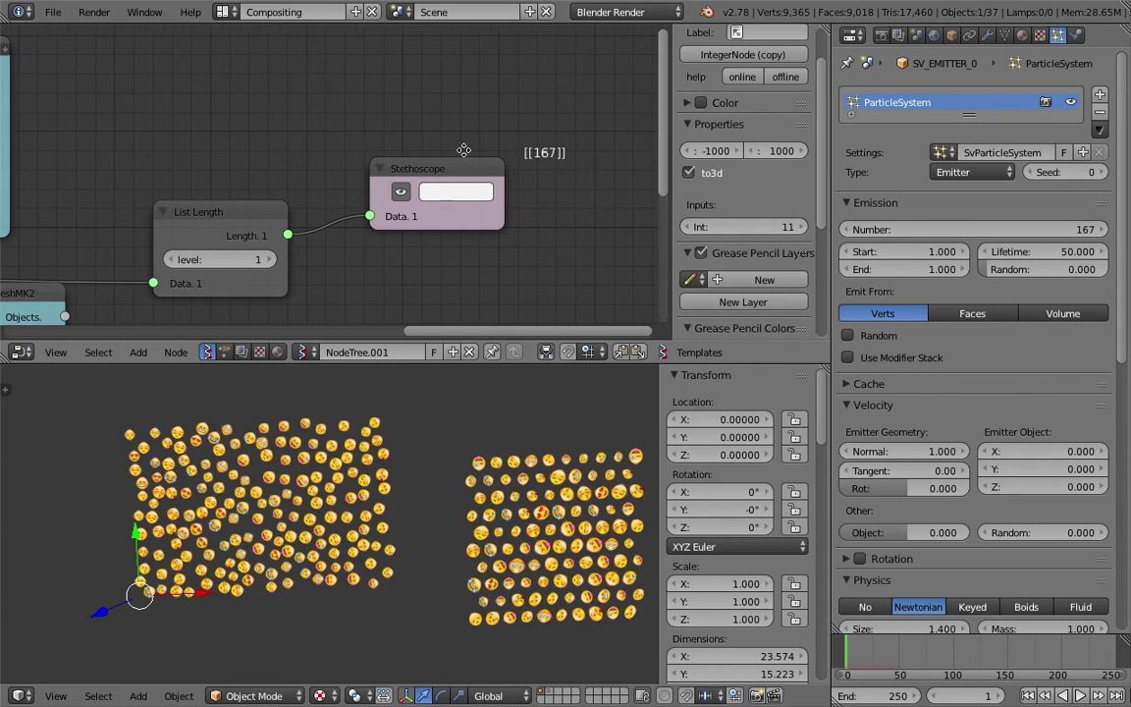
pyautogui.scroll(1, 481, 169)
pyautogui.moveTo(53, 246); pyautogui.dragTo(525, 249)
pyautogui.moveTo(533, 249); pyautogui.dragTo(575, 241, button='middle')
pyautogui.scroll(-1, 456, 189)
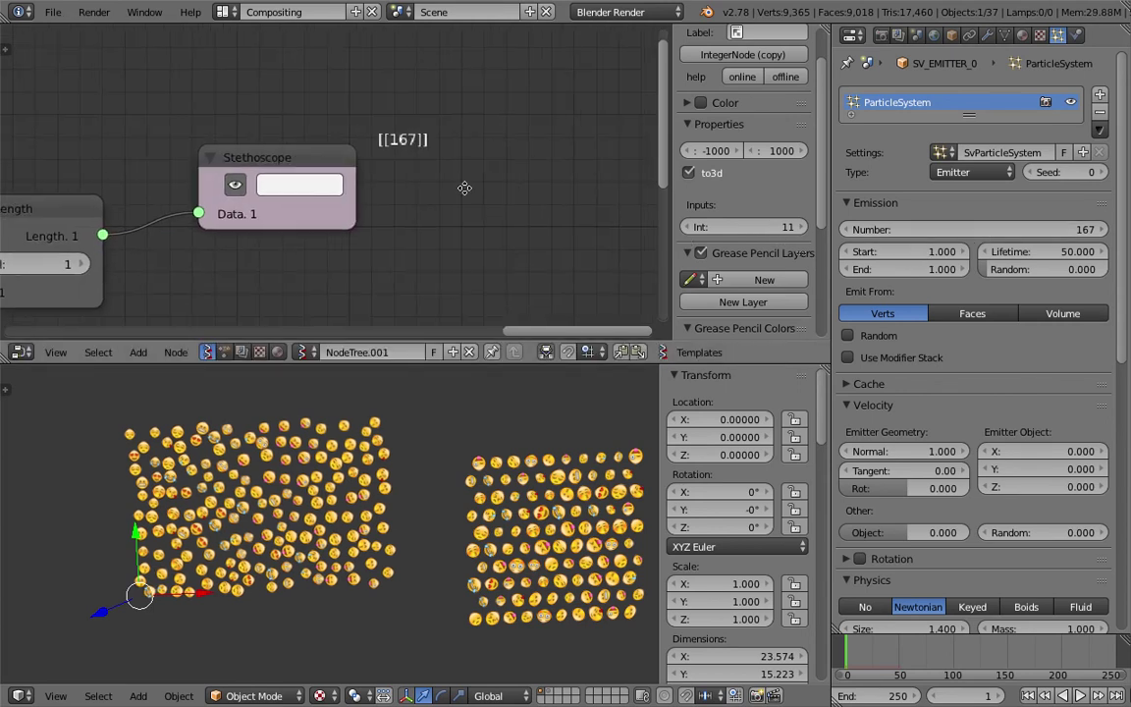
pyautogui.hotkey('shift', 'a')
pyautogui.click(433, 186)
pyautogui.write('Int')
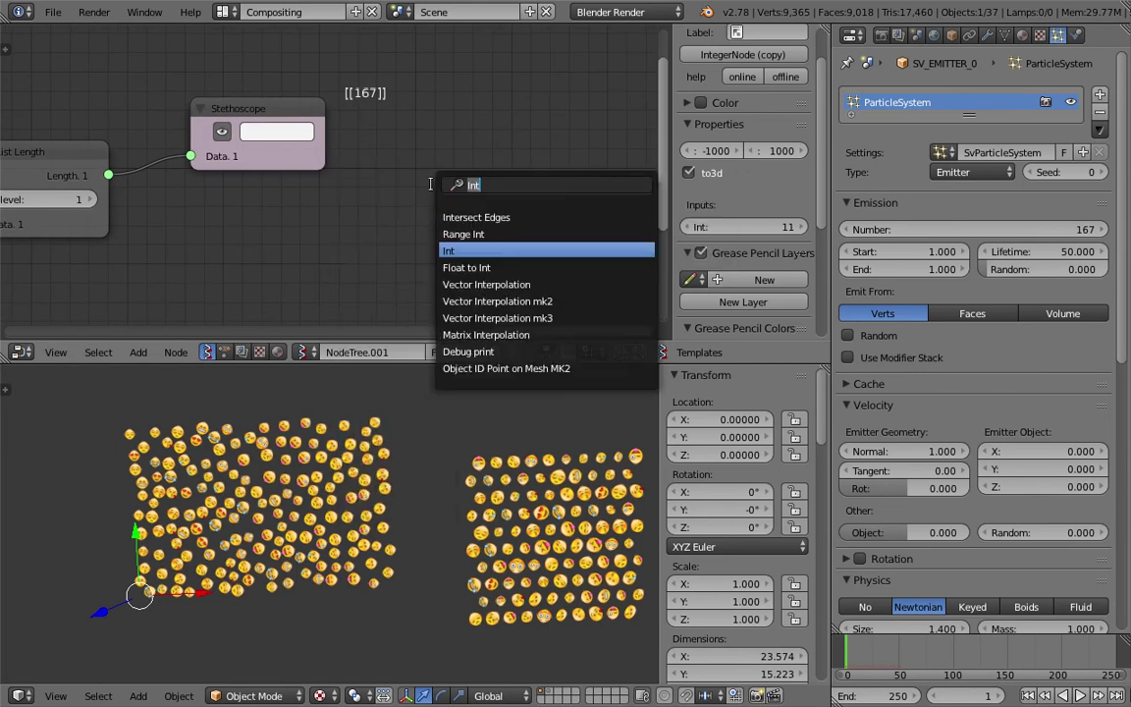
pyautogui.write('set')
pyautogui.press('Down')
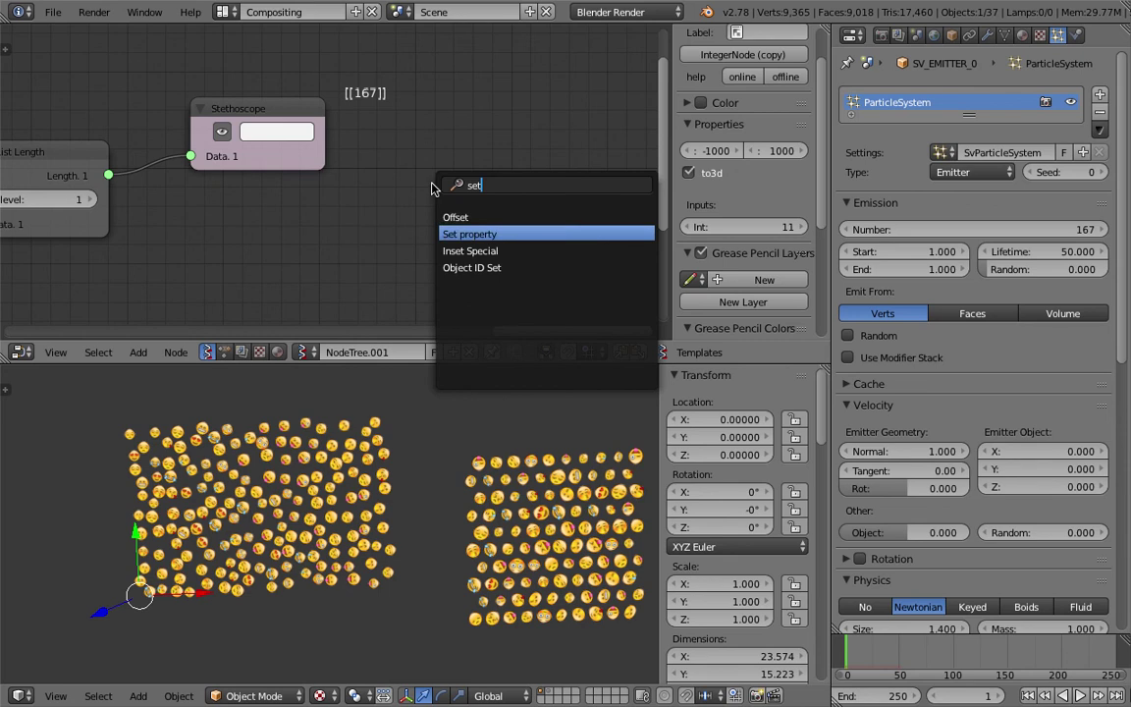
pyautogui.press('Return')
pyautogui.click(430, 185)
# Step: Try the copied data path of the particle Number setting, count, as the Set property node's path
pyautogui.rightClick(928, 232)
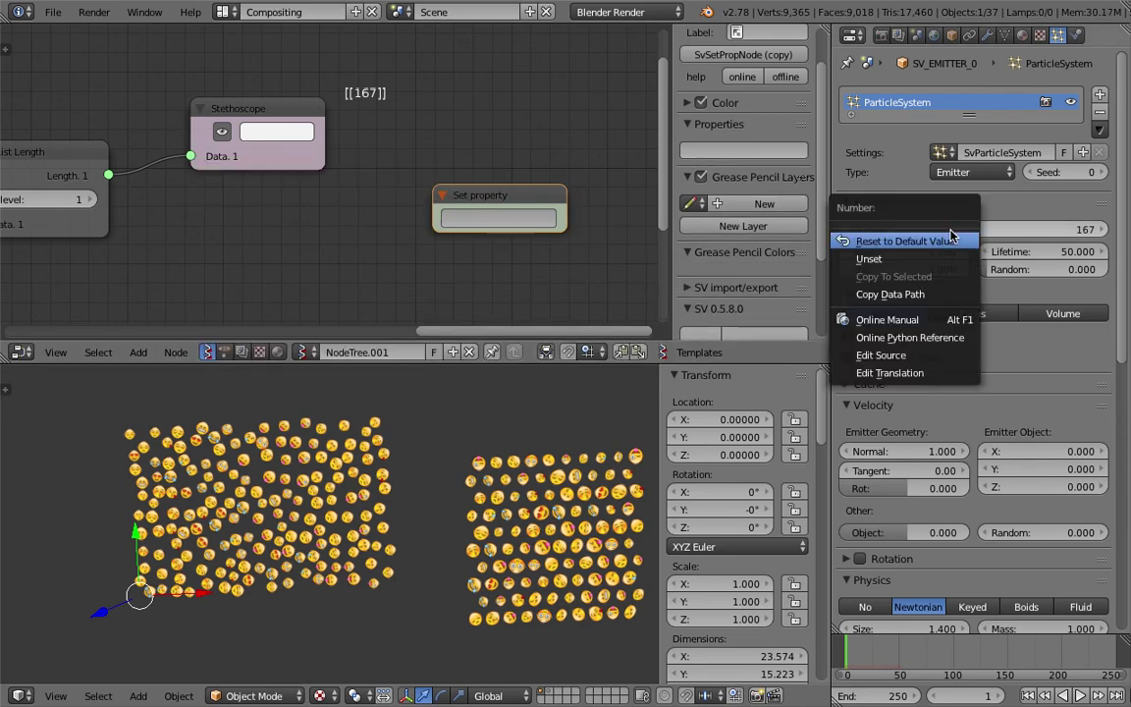
pyautogui.click(924, 294)
pyautogui.hotkey('ctrl', 'v')
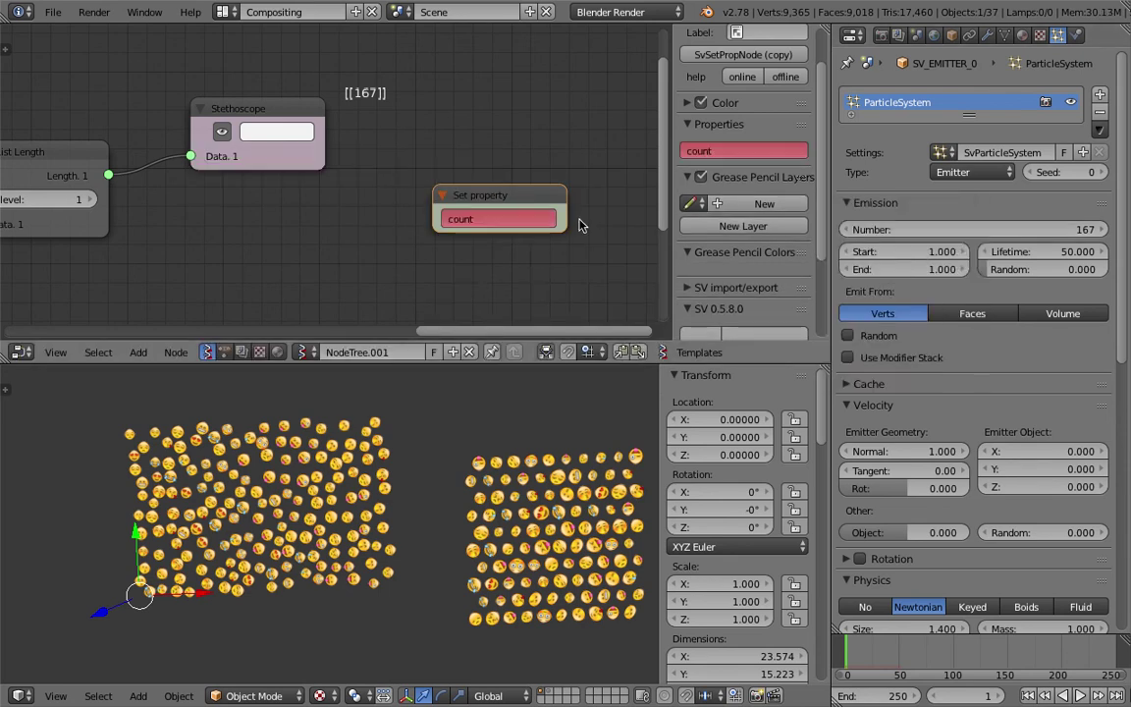
# Step: Replace the Set property node's path with the full Python path bpy.data.particles["SvParticleSystem"].count
pyautogui.moveTo(573, 224); pyautogui.dragTo(533, 226, button='middle')
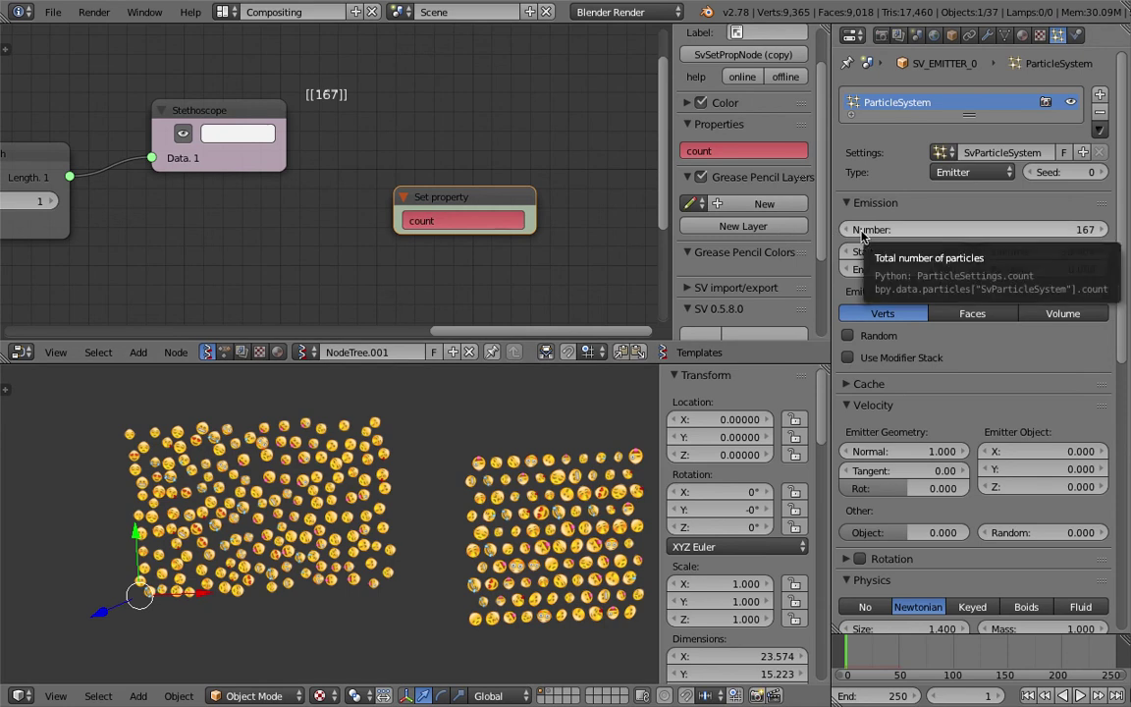
pyautogui.hotkey('ctrl', 'shift', 'alt', 'c')
pyautogui.click(482, 222)
pyautogui.hotkey('ctrl', 'v')
pyautogui.press('Return')
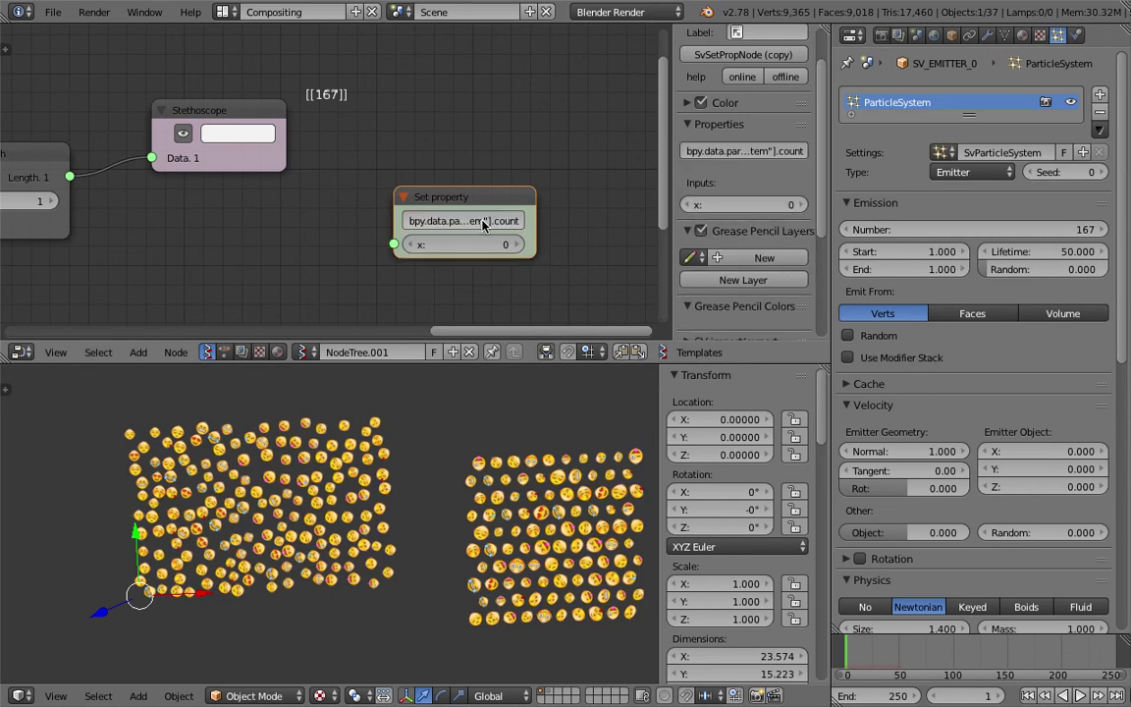
# Step: Link the List Length output to the Set property node's x input, and save the file
pyautogui.moveTo(432, 206)
pyautogui.mouseDown()
pyautogui.moveTo(462, 201)
pyautogui.moveTo(417, 190)
pyautogui.mouseUp()
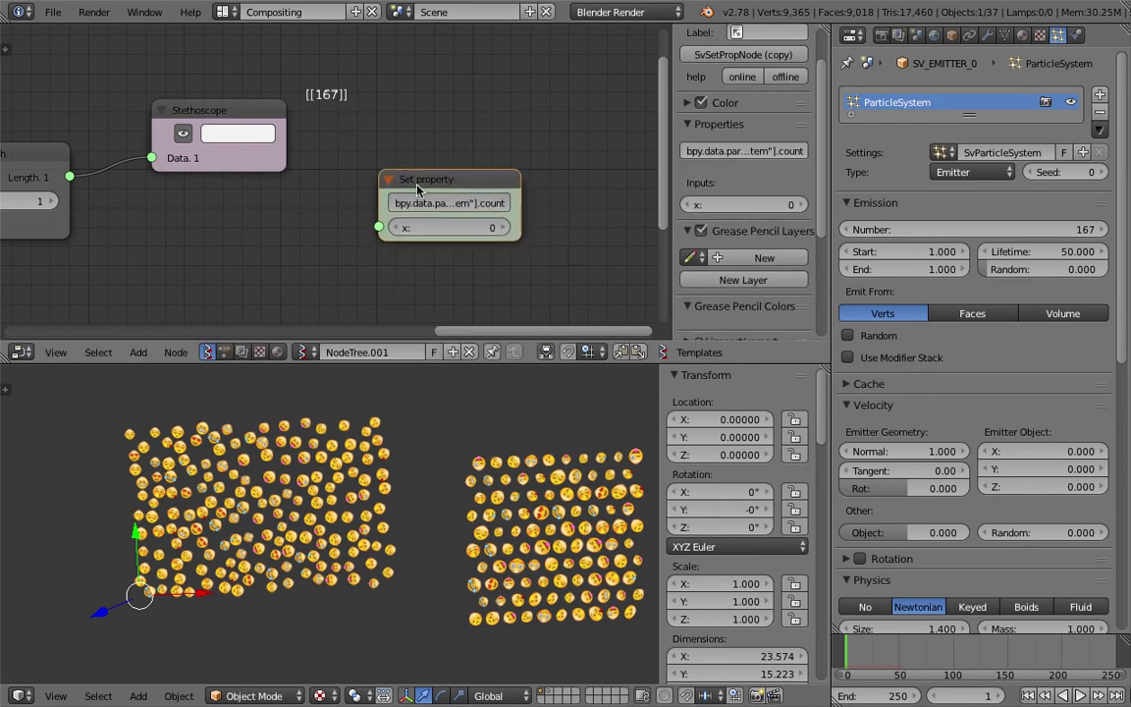
pyautogui.moveTo(70, 176); pyautogui.dragTo(379, 227)
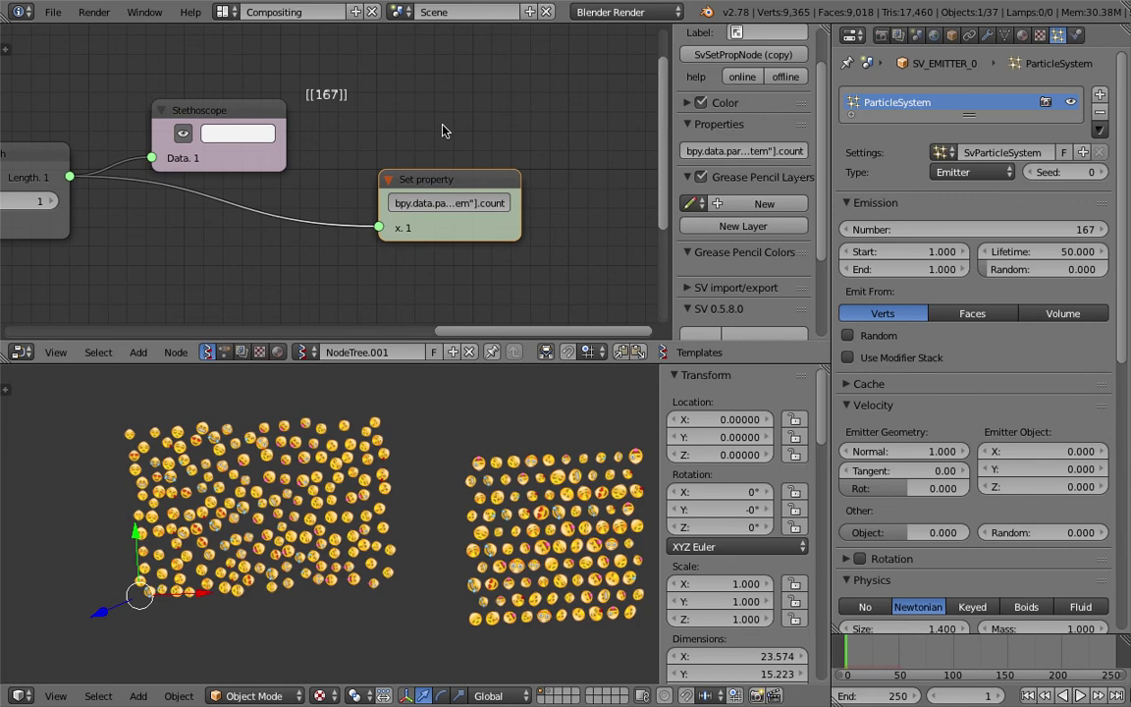
pyautogui.scroll(-2, 440, 131)
pyautogui.moveTo(30, 199); pyautogui.dragTo(425, 191, button='middle')
pyautogui.hotkey('ctrl', 's')
pyautogui.click(345, 203)
# Step: Reduce the random points node's height to 20.87 to test the linked particle count
pyautogui.moveTo(20, 250); pyautogui.dragTo(304, 208, button='middle')
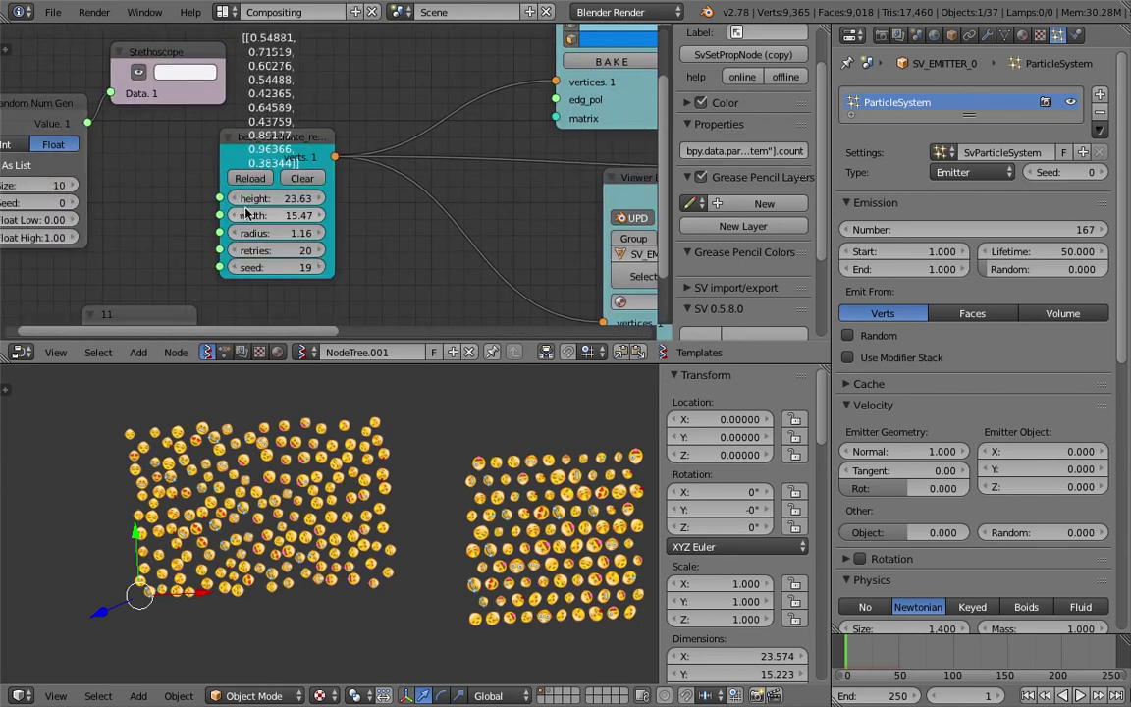
pyautogui.moveTo(257, 199); pyautogui.dragTo(231, 199)
pyautogui.scroll(-1, 351, 311)
# Step: Set the random points node's height and width to 100
pyautogui.click(297, 196)
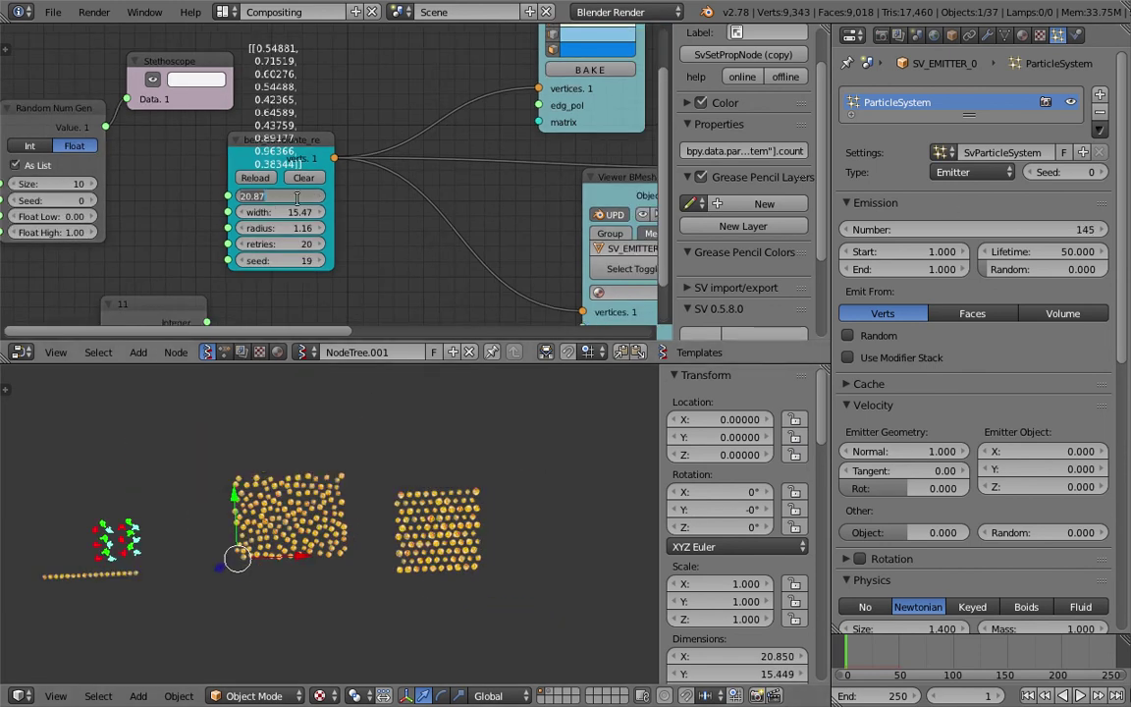
pyautogui.write('100')
pyautogui.press('Return')
pyautogui.click(293, 212)
pyautogui.write('100')
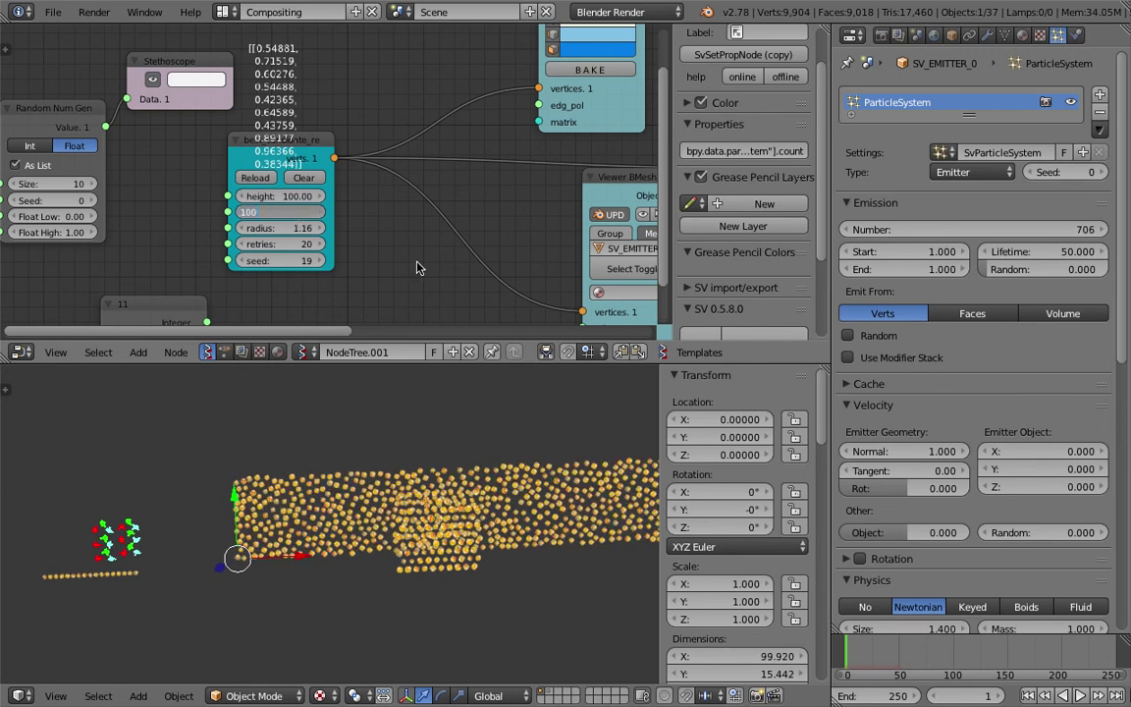
pyautogui.press('Return')
# Step: Move the Plane with the emoji grid clear of the random field, to about X -26.4, Y 26.2
pyautogui.rightClick(474, 573)
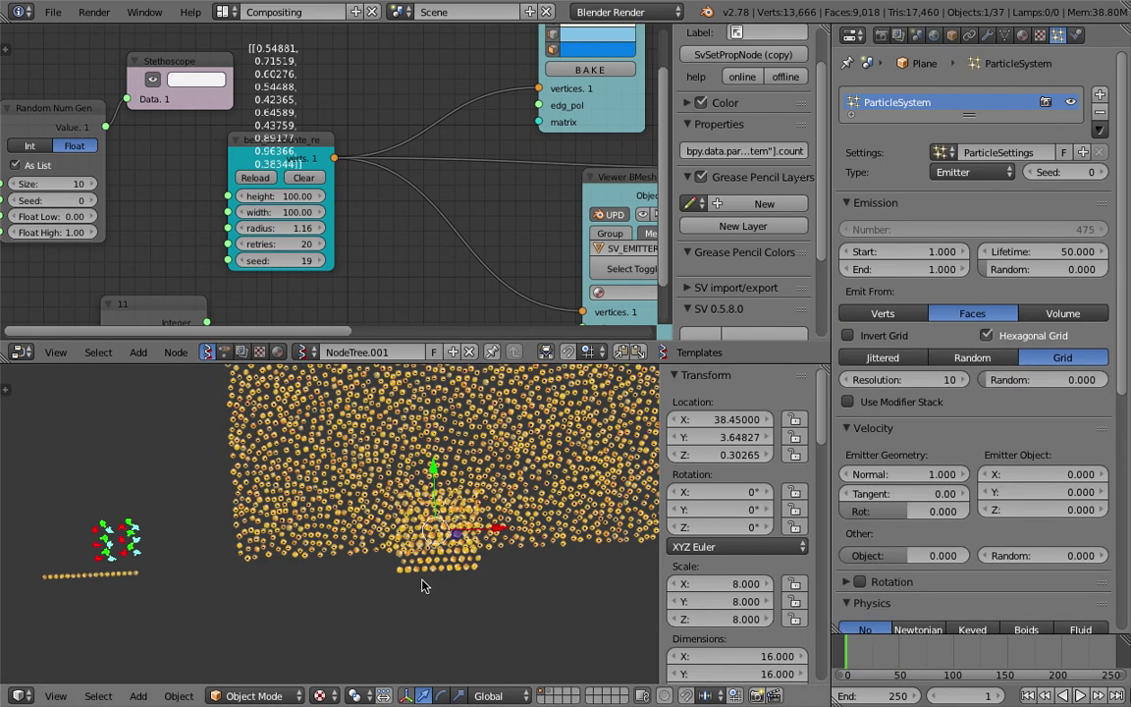
pyautogui.press('g')
pyautogui.click(86, 486)
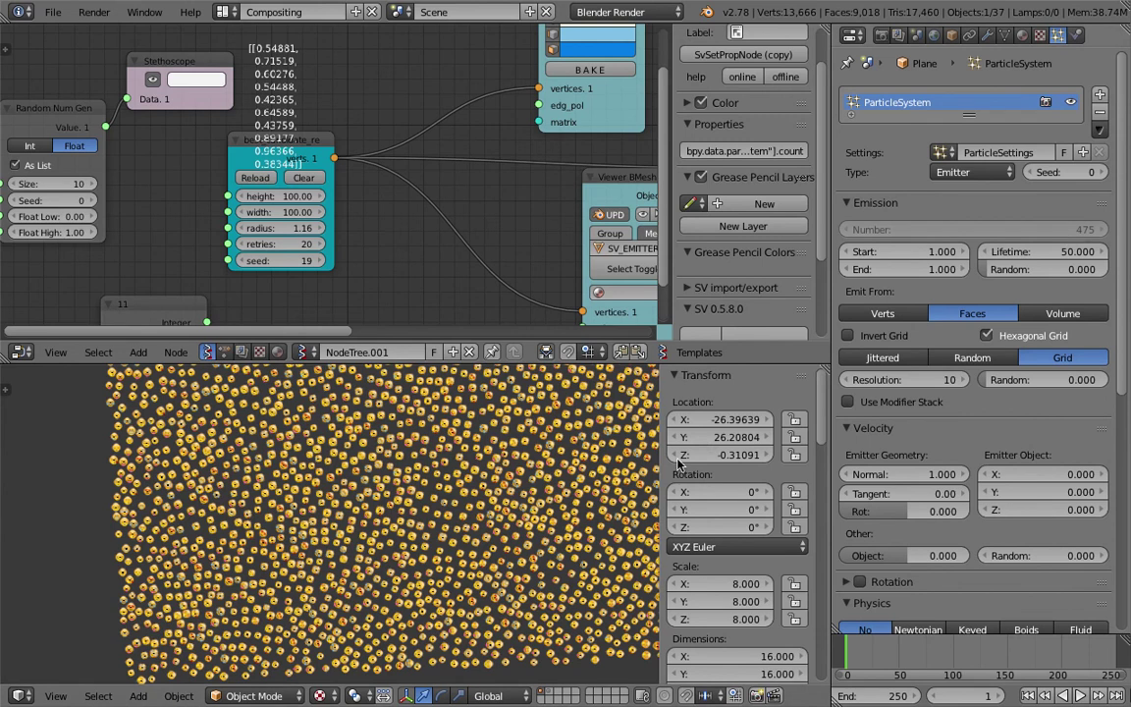
pyautogui.scroll(-5, 420, 569)
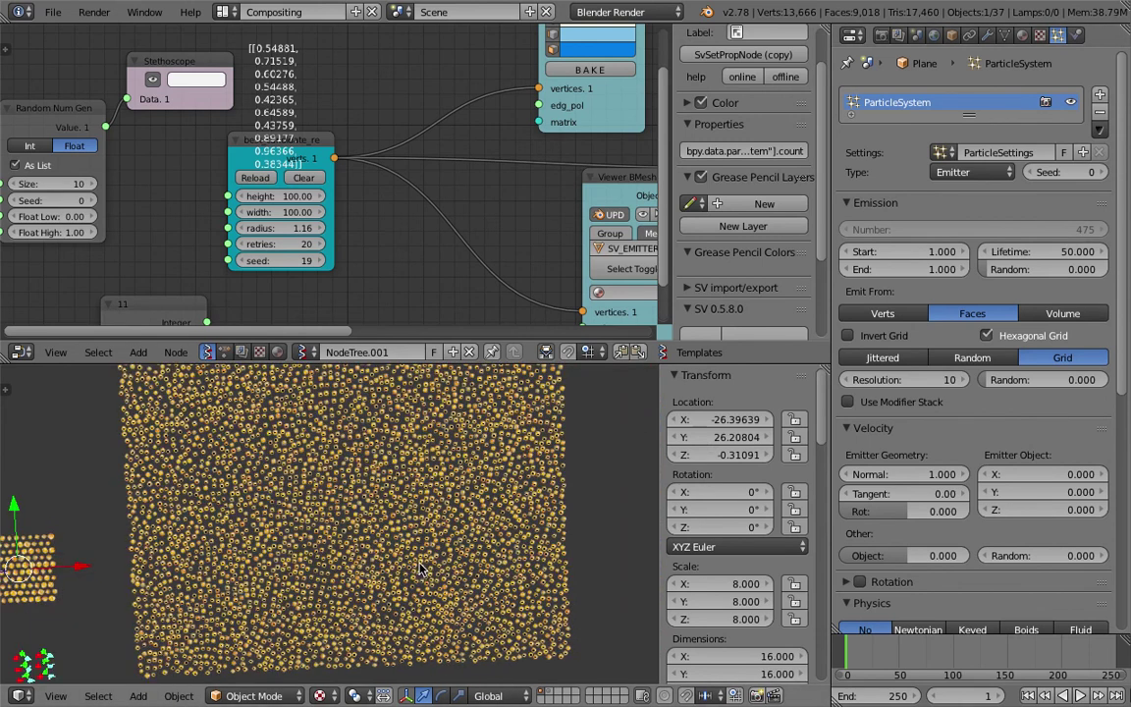
pyautogui.moveTo(415, 560); pyautogui.dragTo(408, 535, button='middle')
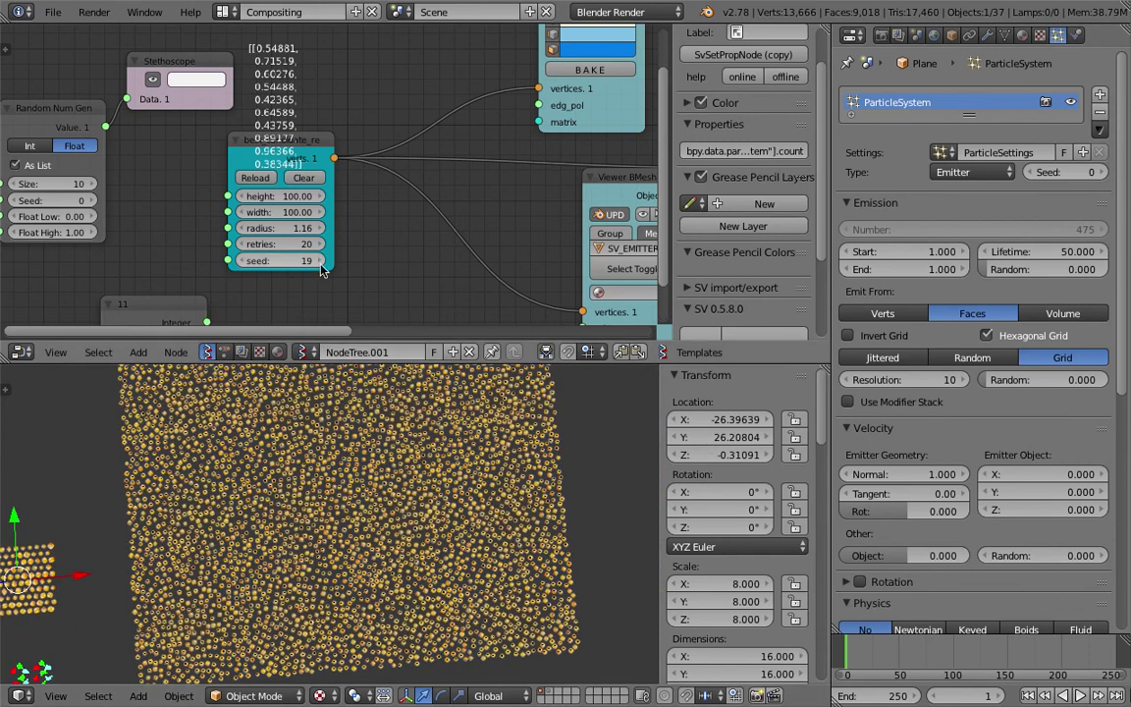
# Step: Set the random points node's height and width together to 10000
pyautogui.moveTo(300, 194); pyautogui.dragTo(295, 211)
pyautogui.write('10000')
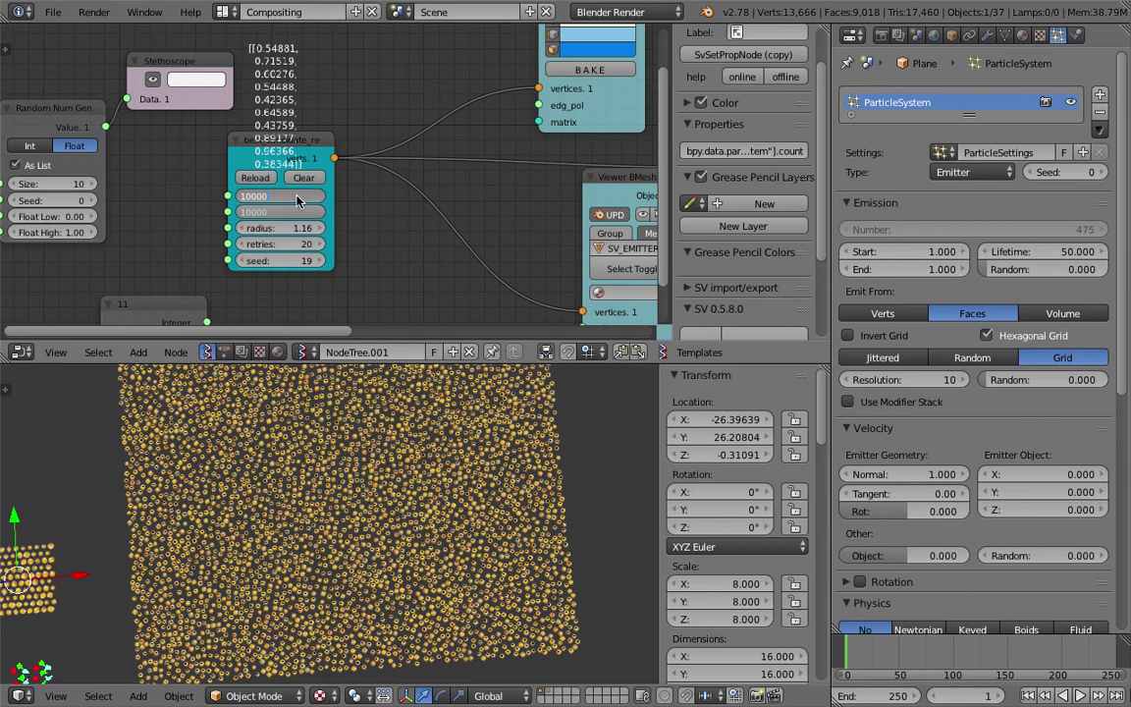